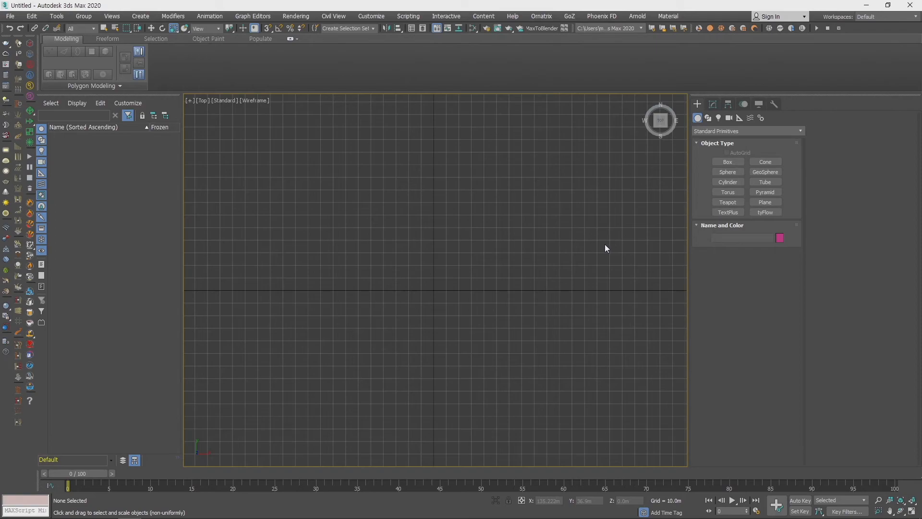
- Create a TextPlus object near the origin in the Top view with a text region about 92 m long and 208 m wide
left_click(740, 213)
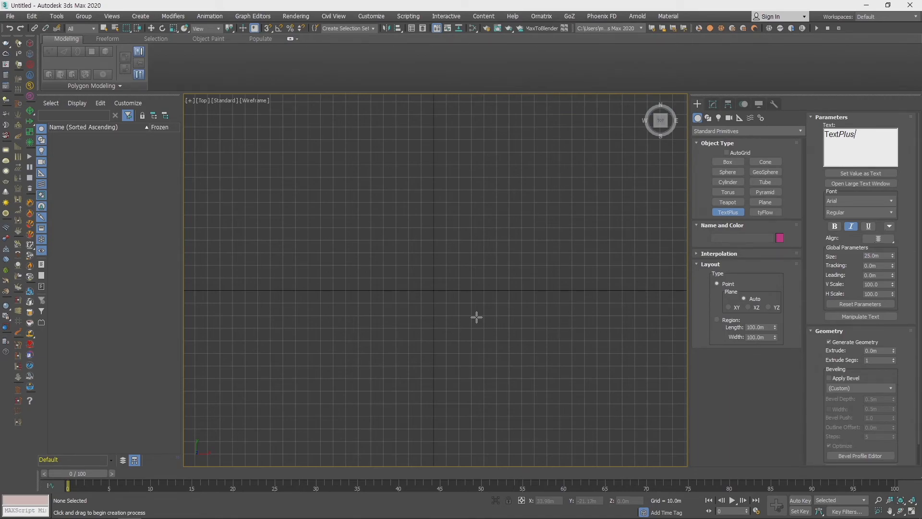
middle_click_drag(457, 332, 464, 314)
left_click_drag(304, 217, 545, 314)
scroll(505, 332, "up", 4)
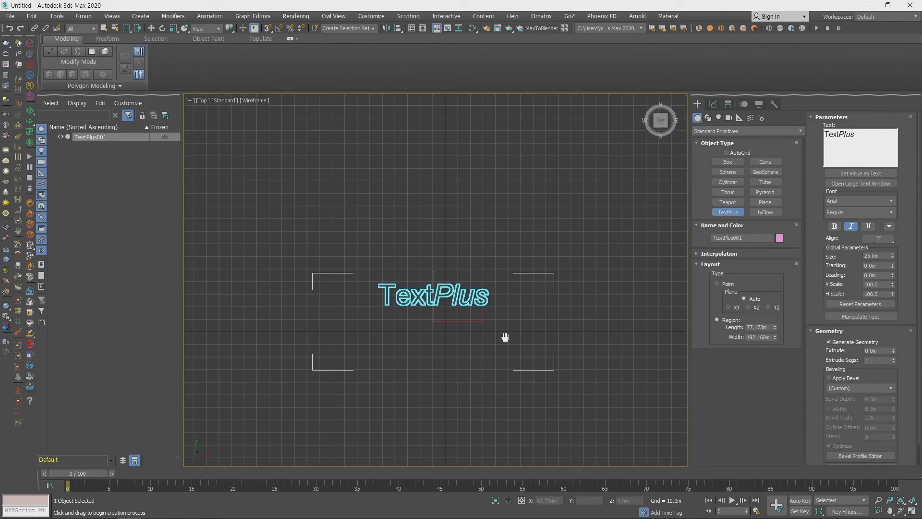
middle_click_drag(488, 330, 536, 300)
scroll(556, 295, "down", 2)
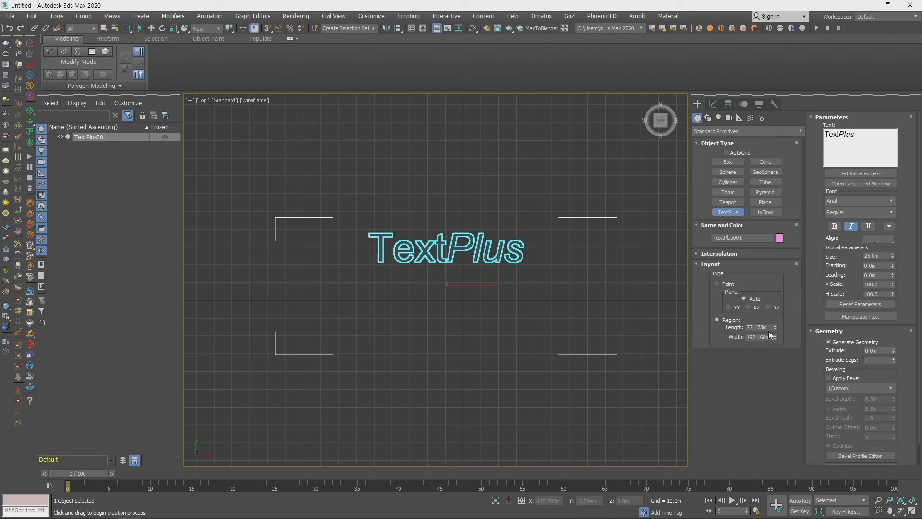
mouse_move(777, 331)
left_mouse_down()
mouse_move(775, 283)
mouse_move(775, 337)
mouse_move(784, 326)
mouse_move(783, 336)
left_mouse_up()
- Switch the TextPlus layout to Point and append ASDFSDFSF to its text
left_click(727, 284)
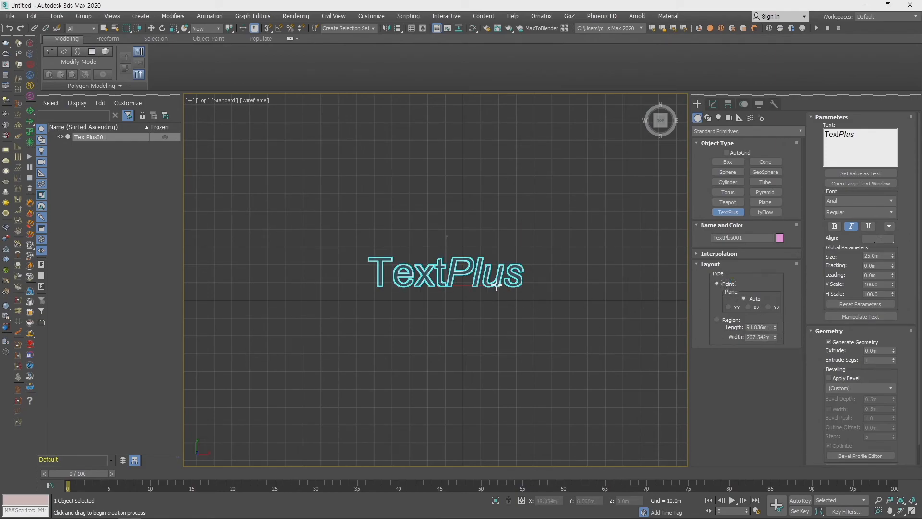
type("ASDFSDFSF")
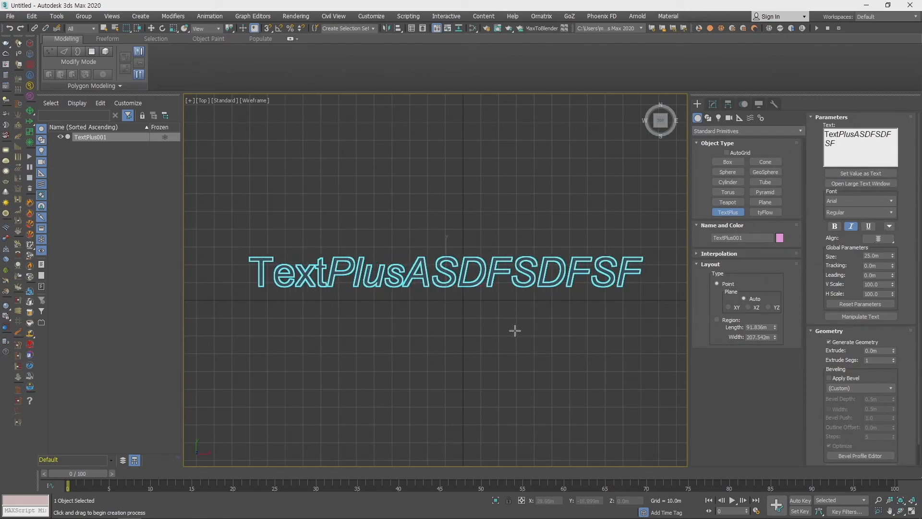
scroll(515, 330, "down", 4)
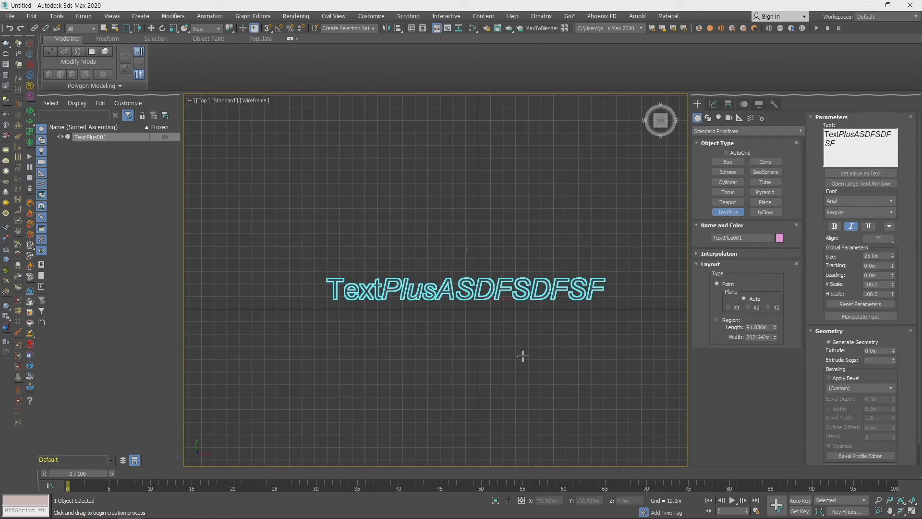
middle_click_drag(499, 346, 506, 297)
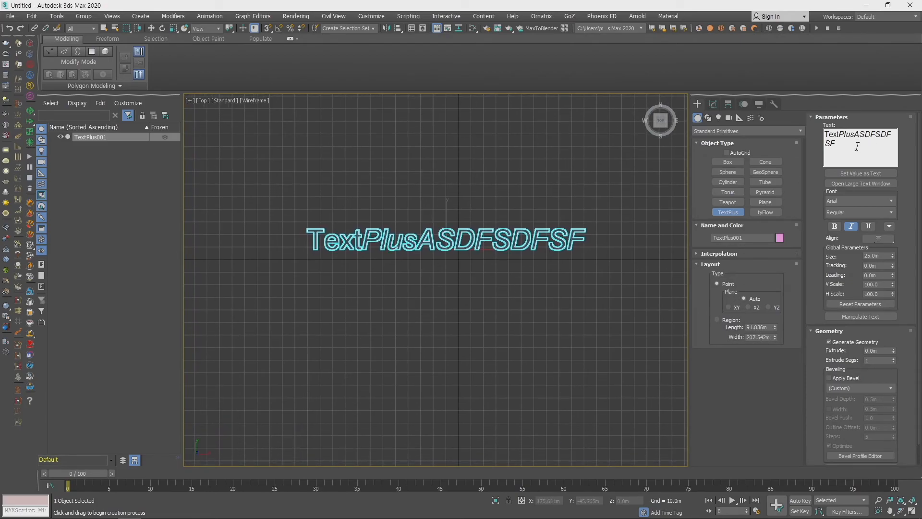
- Set the TextPlus font to Arial Black and align the text to its left edge
left_click(846, 200)
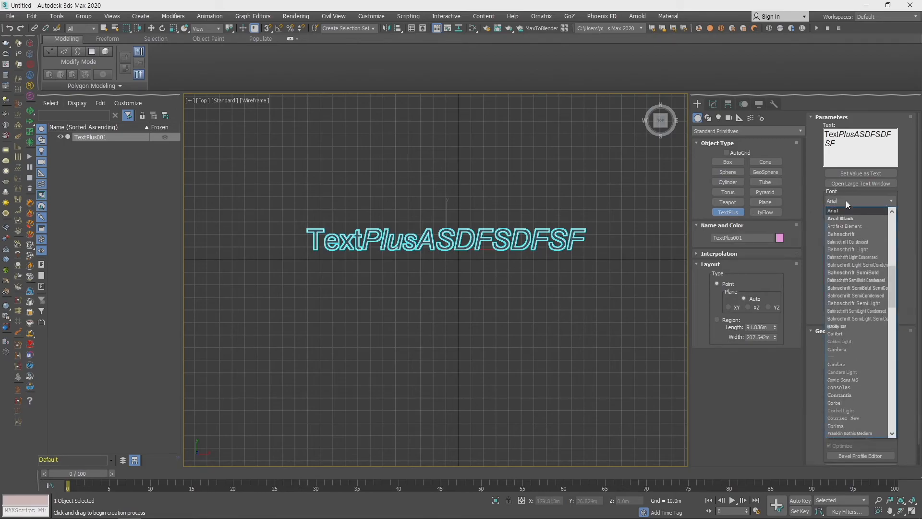
left_click(848, 216)
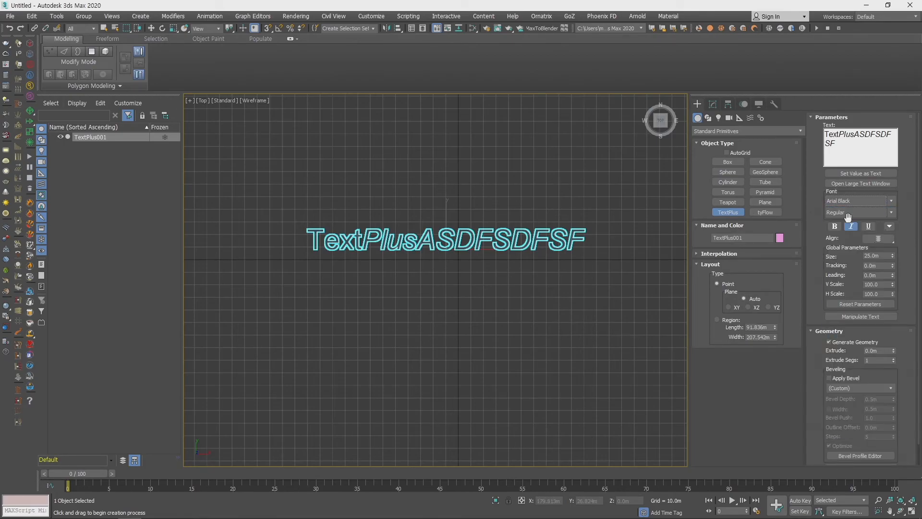
left_click(878, 239)
left_click(879, 228)
middle_click_drag(584, 286, 506, 278)
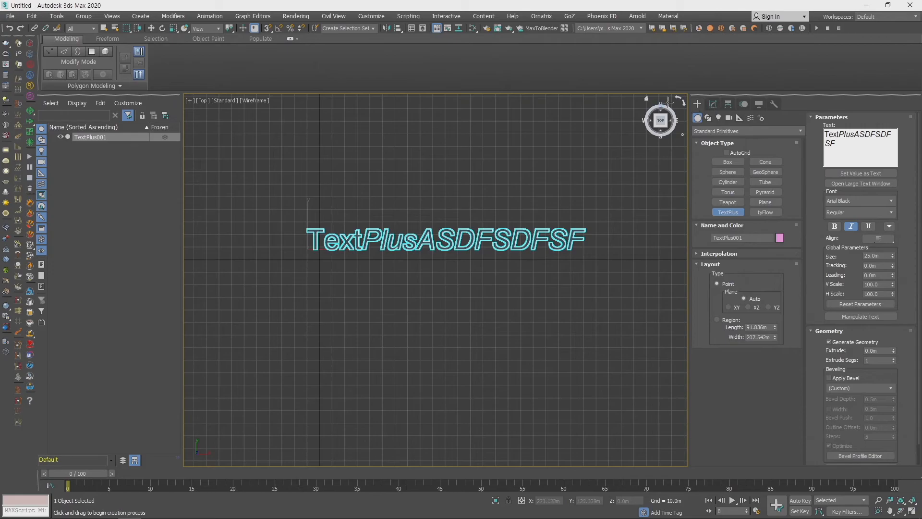
- Extrude the TextPlus geometry to about 2.16 m and show it in the Perspective view
left_click_drag(894, 351, 899, 246)
middle_click_drag(569, 296, 560, 351)
key("p")
mouse_move(551, 271)
middle_mouse_down()
mouse_move(469, 317)
mouse_move(508, 302)
mouse_move(418, 259)
middle_mouse_up()
scroll(469, 317, "up", 4)
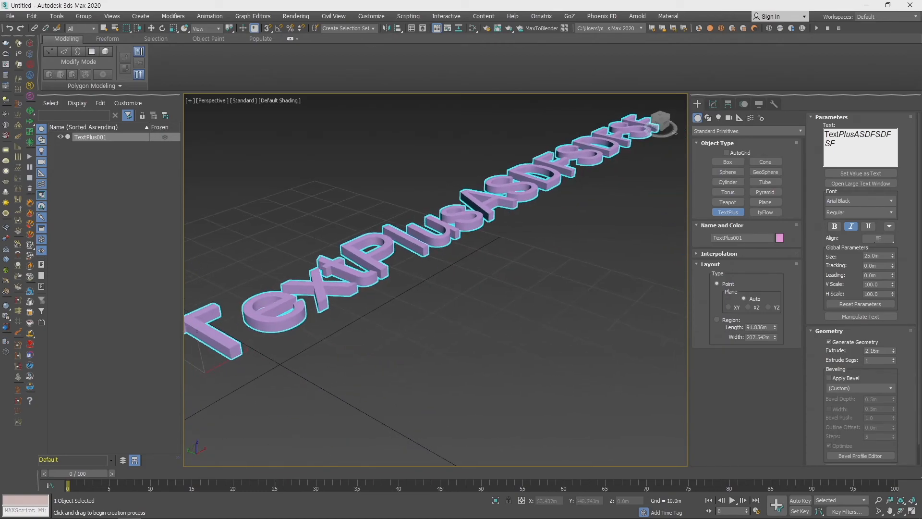
- Adjust the extrusion of the TextPlus letters and apply a bevel to their geometry
left_click_drag(897, 356, 896, 334)
left_click(832, 379)
middle_click_drag(444, 269, 562, 274)
scroll(480, 301, "up", 5)
scroll(480, 300, "down", 2)
middle_click_drag(300, 252, 398, 314)
scroll(489, 297, "down", 2)
right_click(564, 312)
scroll(563, 312, "down", 5)
middle_click_drag(531, 309, 475, 303)
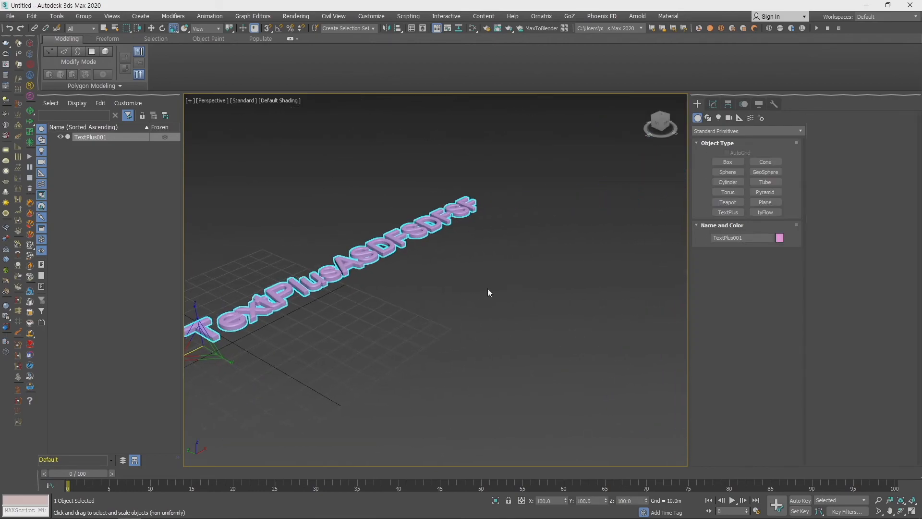
- Place a spline Text shape reading MAX Text, size 100 m, beside the TextPlus object
left_click(708, 118)
left_click(728, 210)
left_click_drag(383, 336, 482, 359)
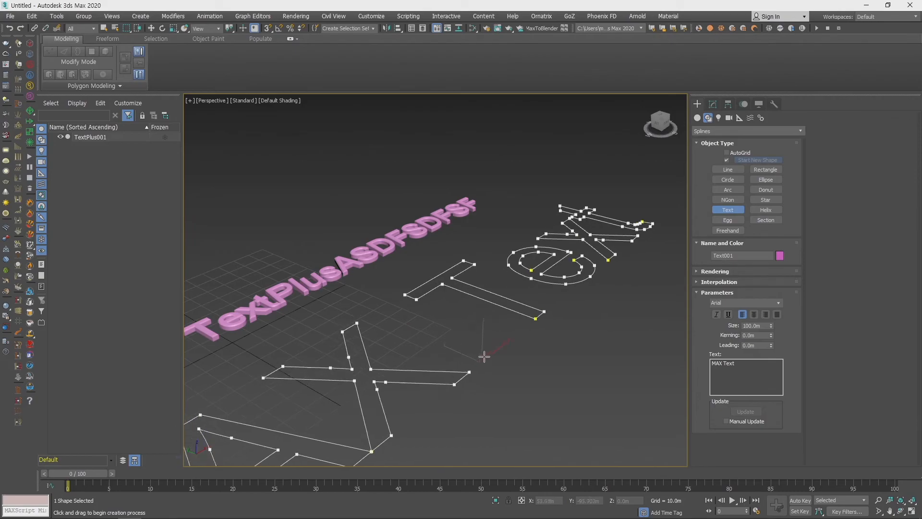
scroll(483, 359, "down", 6)
- Add a Bevel modifier to the MAX Text spline shape
left_click(713, 105)
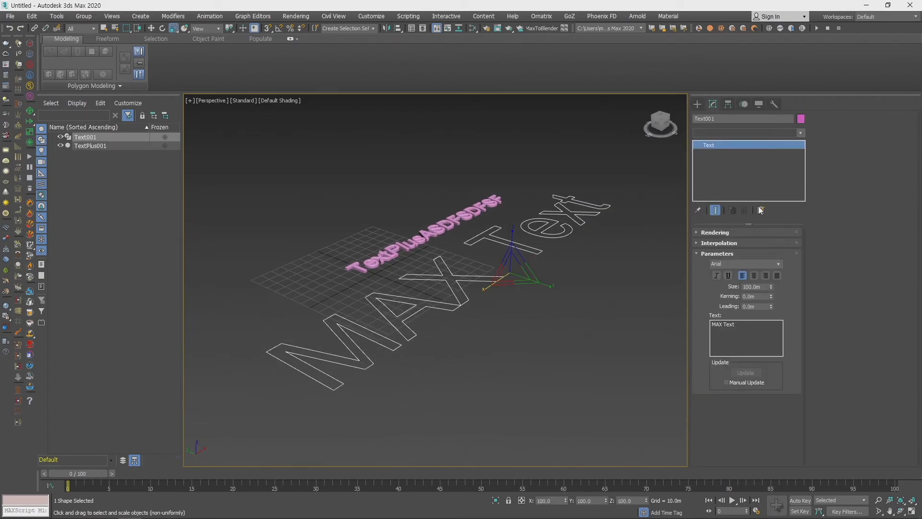
left_click(749, 132)
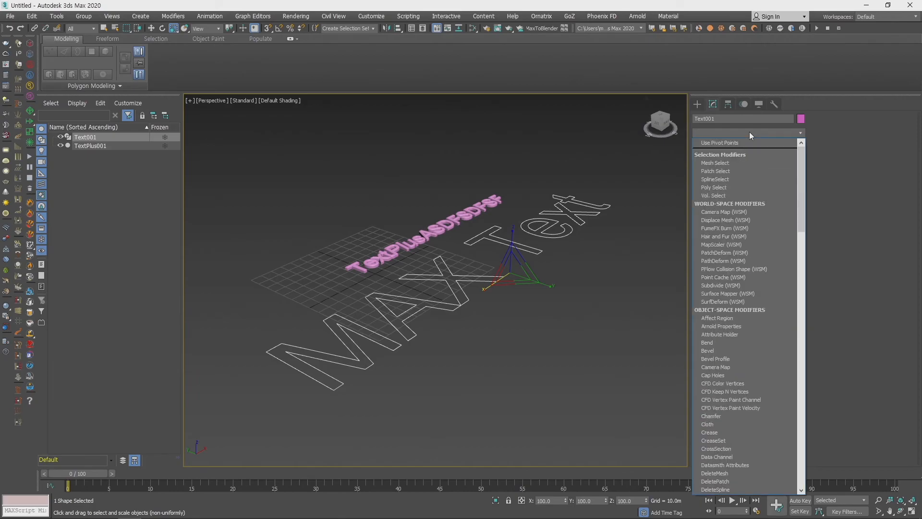
key("b")
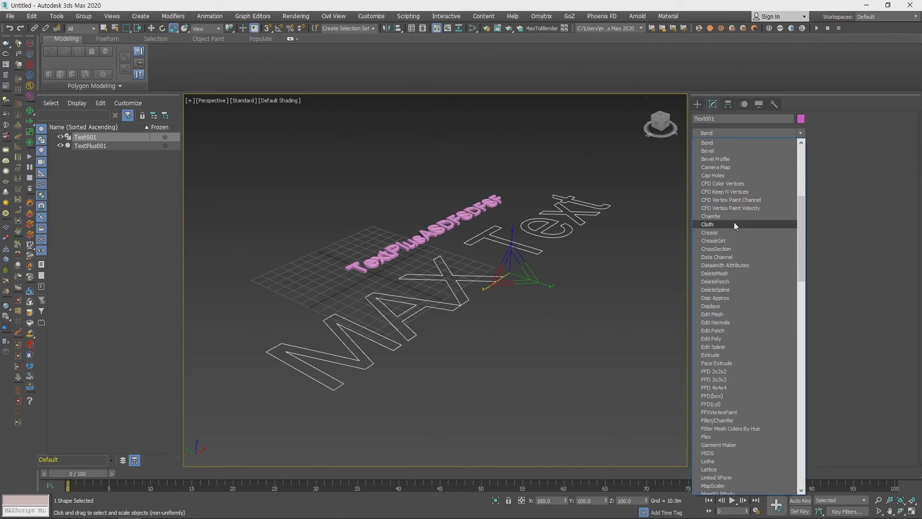
left_click(728, 153)
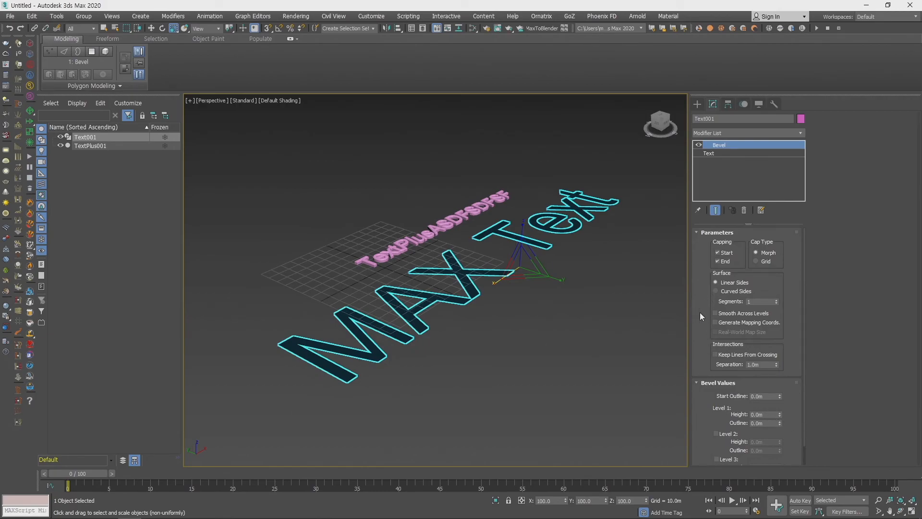
- Set the bevel's Level 1 height to 1 m and its outline to 1 m
left_click_drag(703, 394, 699, 265)
double_click(764, 394)
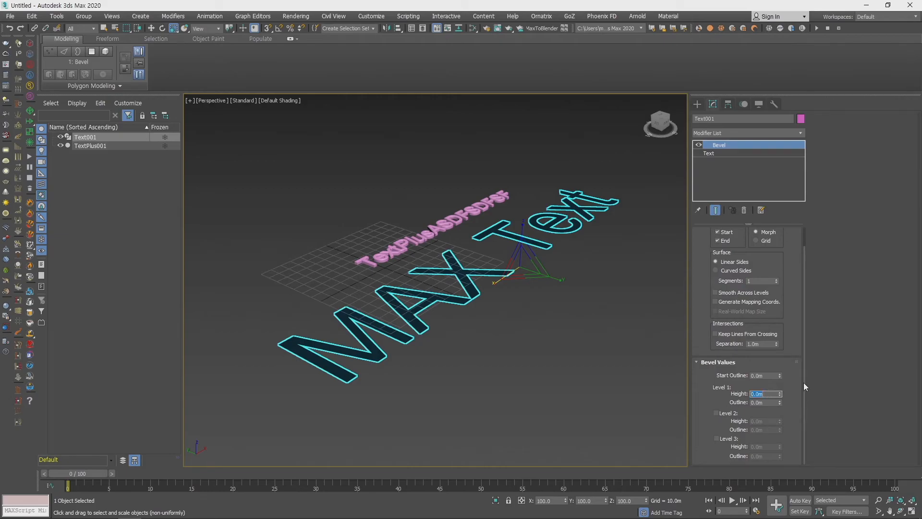
type("1")
key("Tab")
type("1")
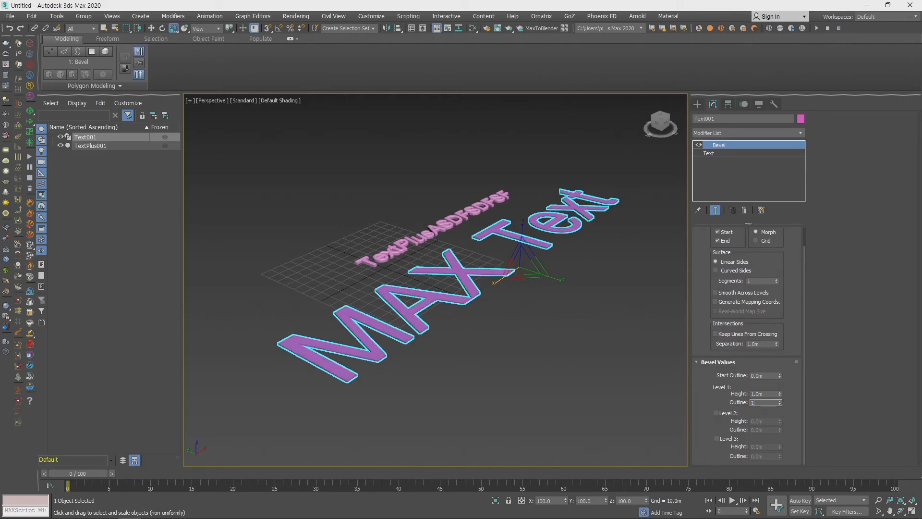
key("Return")
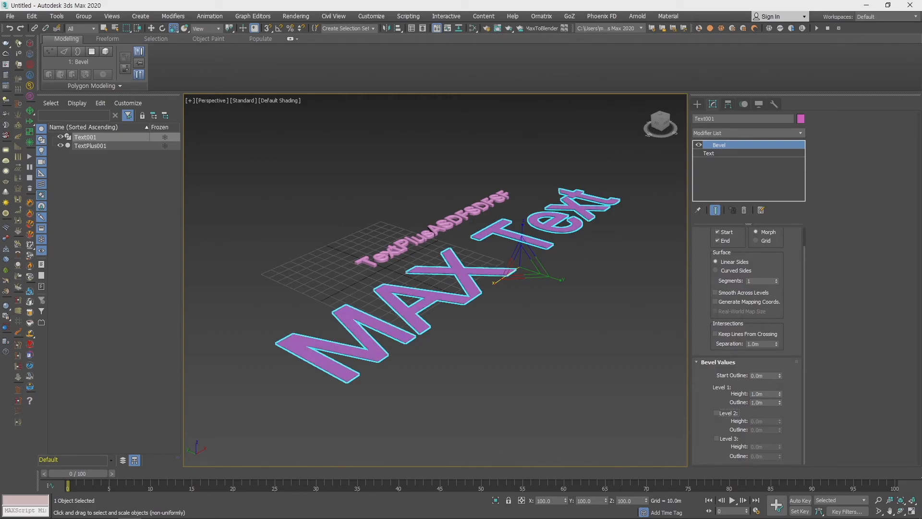
- Enable Level 2 of the bevel and set its height to 20 m
left_click(723, 414)
double_click(767, 421)
type("20")
key("Return")
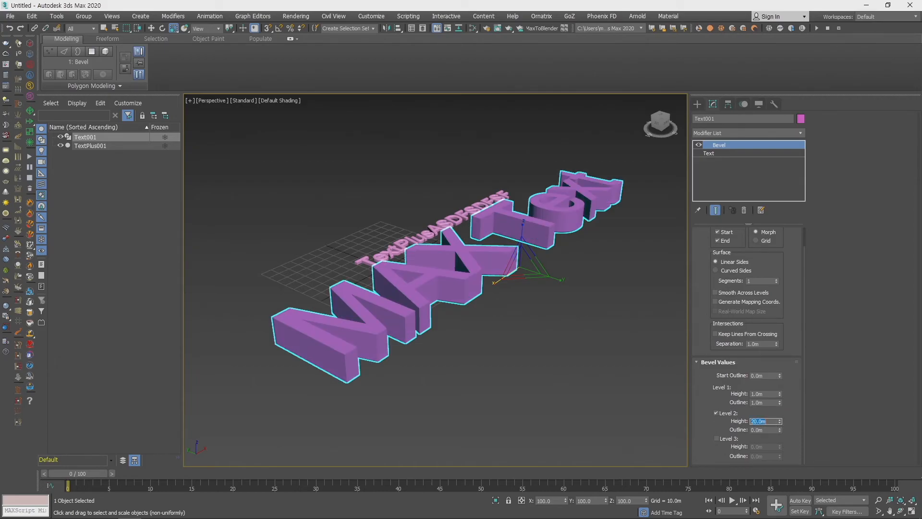
- Enable Level 3 of the bevel and set its height to 1 m and outline to -1 m
left_click(721, 439)
scroll(449, 350, "up", 6)
middle_click_drag(501, 324, 483, 357)
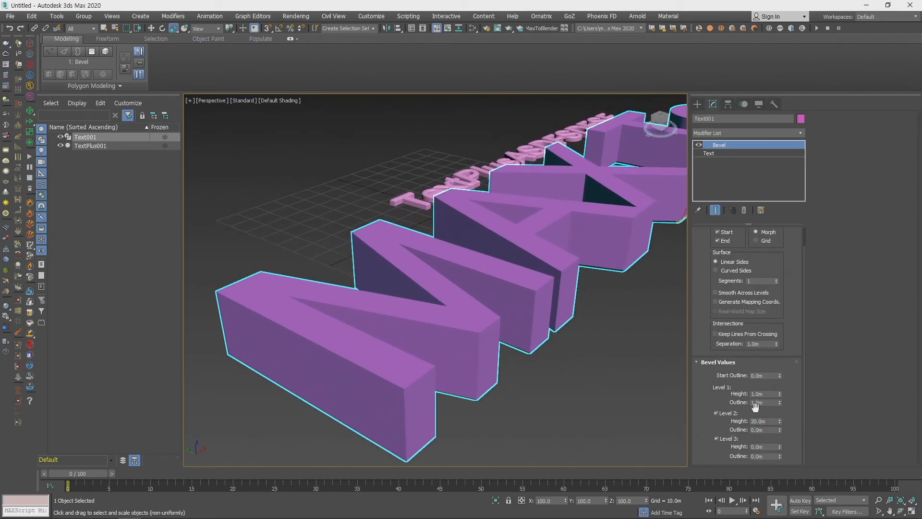
left_click(767, 446)
type("1")
key("Tab")
type("-1")
key("Return")
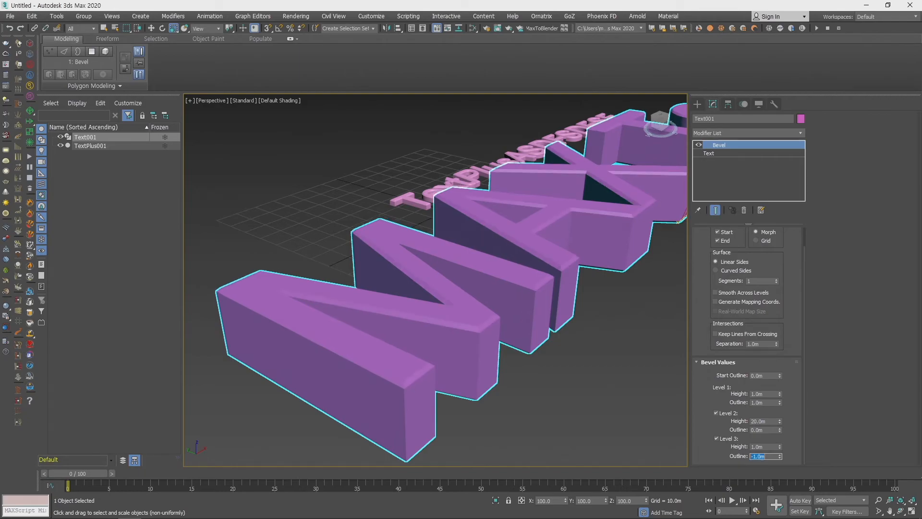
middle_click_drag(527, 366, 553, 348)
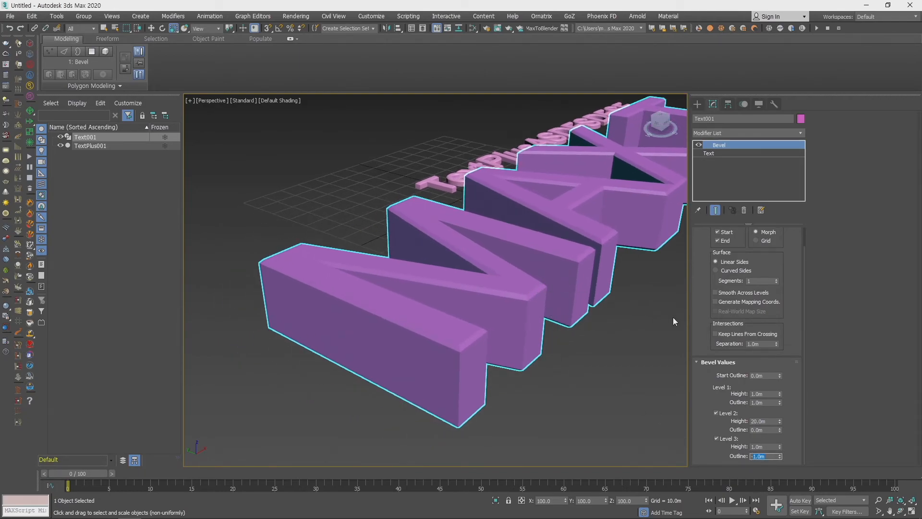
- Try a Level 3 outline of 1 m on the MAX Text bevel and restore it to -1 m
left_click(771, 457)
type("1")
key("Return")
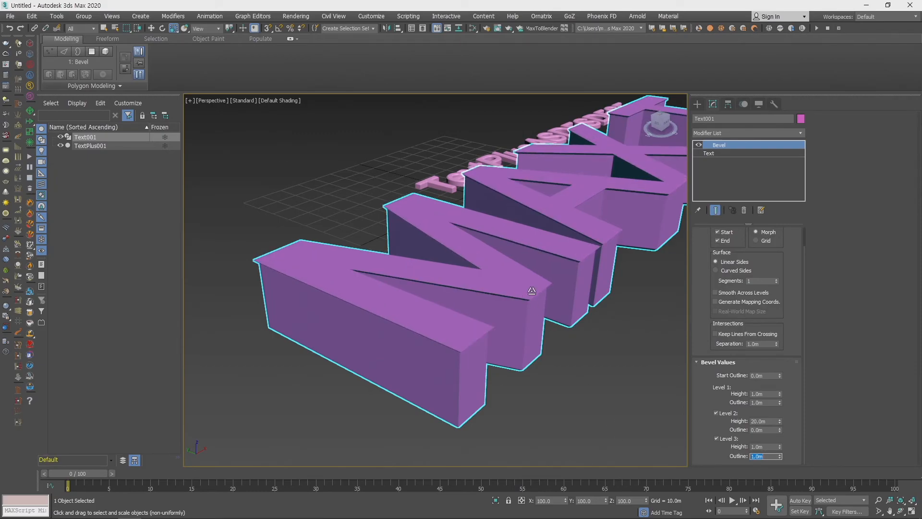
scroll(532, 291, "up", 6)
double_click(766, 457)
type("-1")
key("Return")
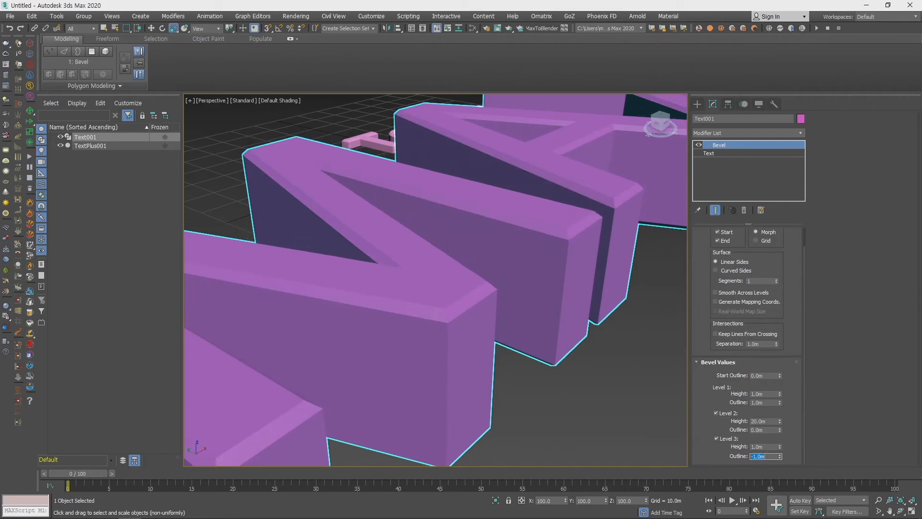
- Delete both text objects from the scene
scroll(545, 269, "down", 6)
scroll(545, 269, "down", 8)
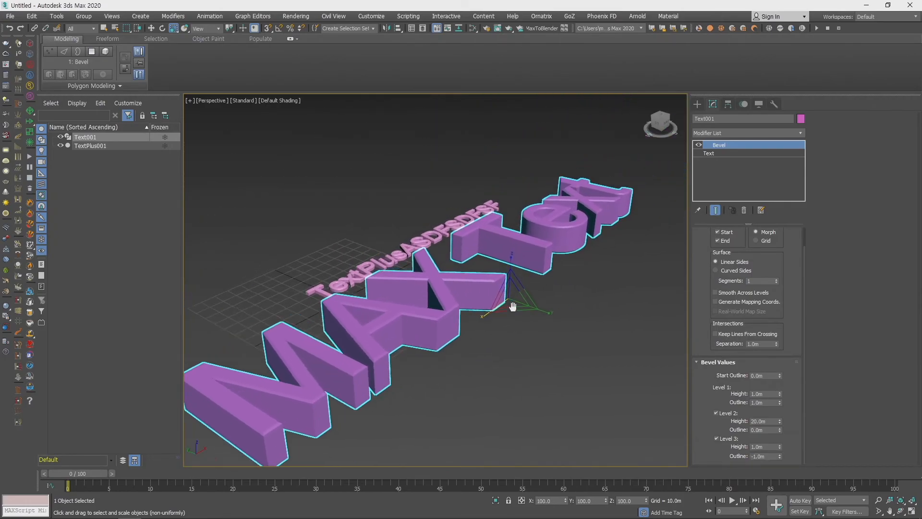
left_click(399, 231)
left_click_drag(619, 391, 618, 390)
key("Delete")
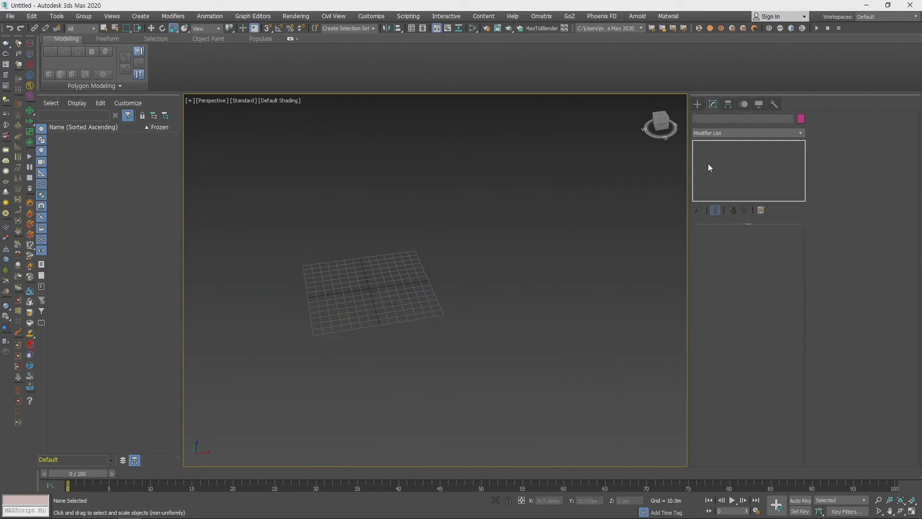
- Create a large Plane primitive over the ground grid in the Perspective view
left_click(697, 104)
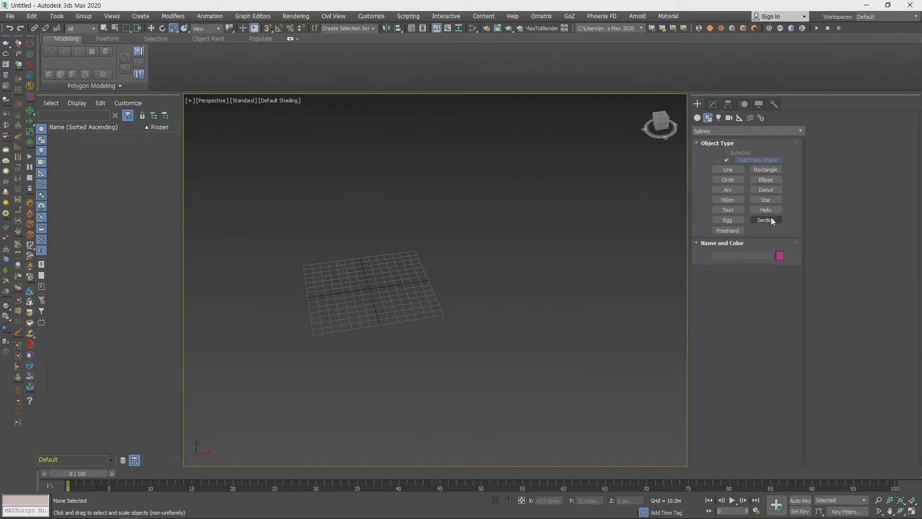
left_click(698, 118)
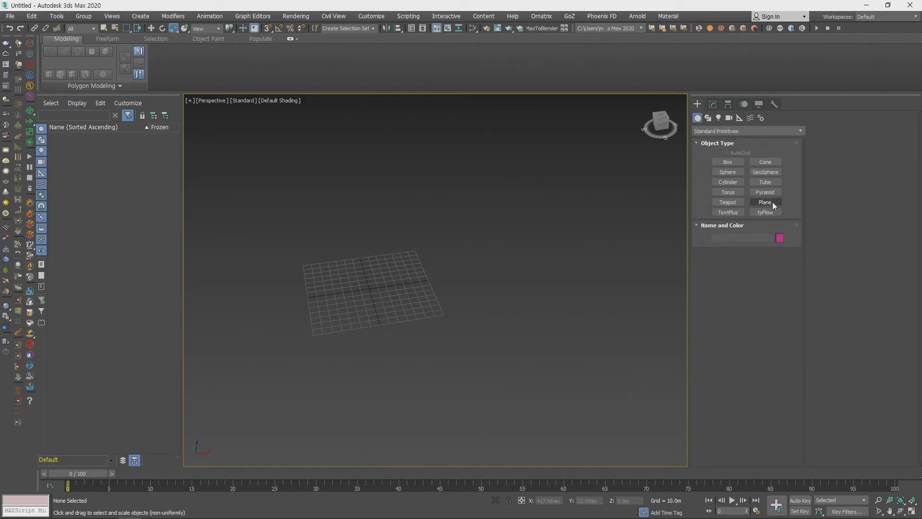
left_click(769, 203)
middle_click_drag(474, 315, 491, 337)
left_click_drag(314, 251, 597, 384)
- Apply the leg anatomy drawing to the plane and scale the plane to about 147.5% along Y in the shaded Top view
key("r")
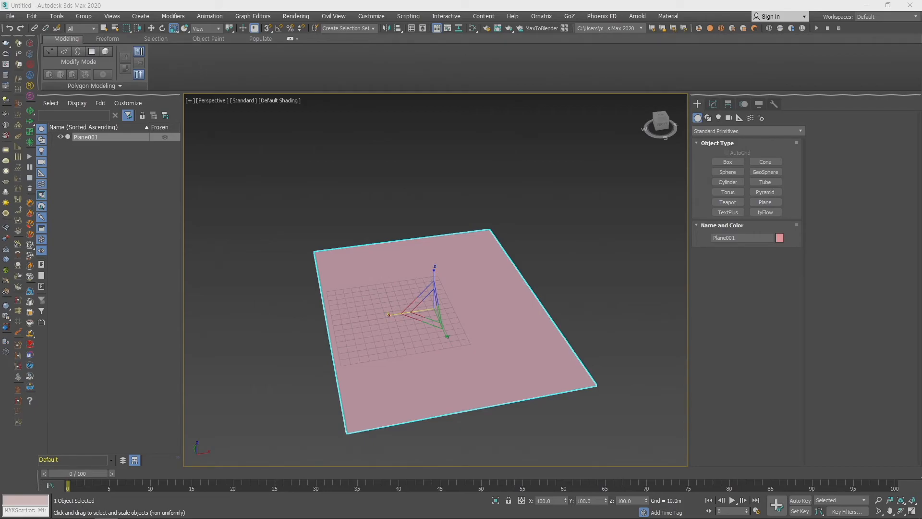
left_click_drag(523, 254, 489, 338)
middle_click_drag(510, 345, 500, 307, "alt")
key("t")
scroll(505, 314, "down", 3)
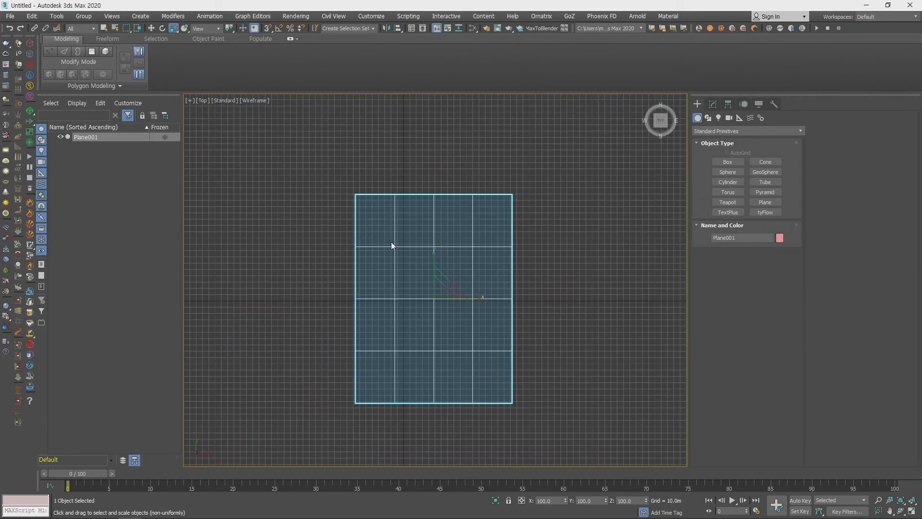
key("F3")
left_click_drag(435, 253, 437, 236)
middle_click_drag(539, 307, 551, 295)
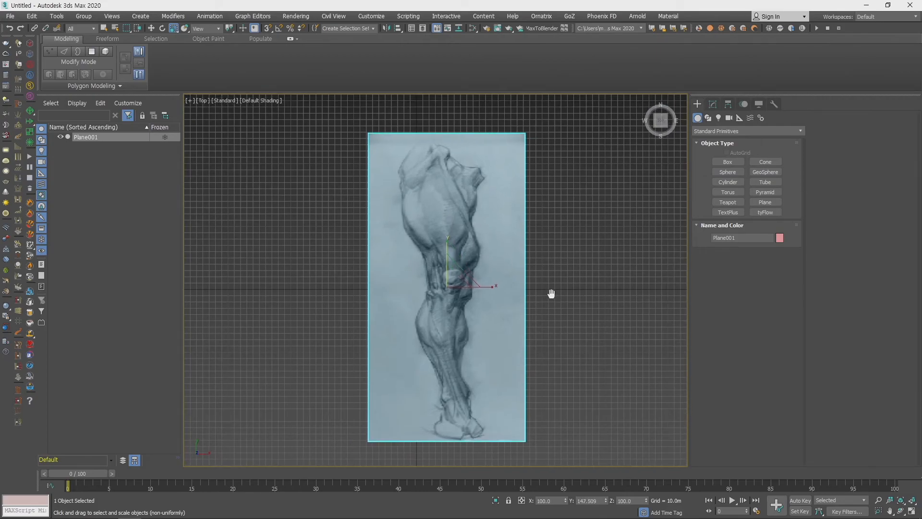
- Examine the leg drawing on the plane from several angles in the Perspective view with the plane deselected
scroll(572, 235, "down", 2)
middle_click_drag(557, 253, 512, 315)
key("p")
scroll(451, 282, "up", 3)
middle_click_drag(450, 283, 491, 295)
scroll(374, 243, "up", 4)
middle_click_drag(374, 244, 414, 268)
scroll(401, 267, "down", 2)
middle_click_drag(423, 320, 442, 270)
scroll(446, 276, "down", 3)
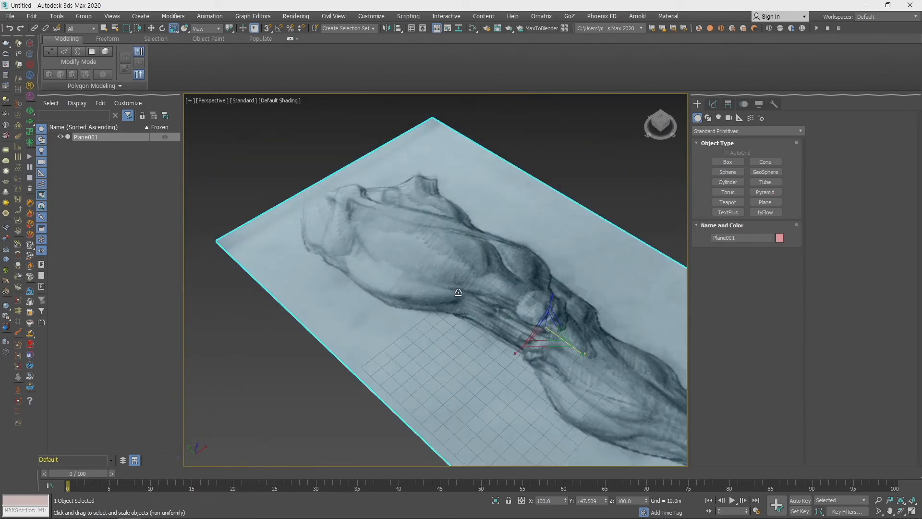
left_click(594, 166)
middle_click_drag(498, 269, 436, 262)
middle_click_drag(494, 304, 450, 299, "alt")
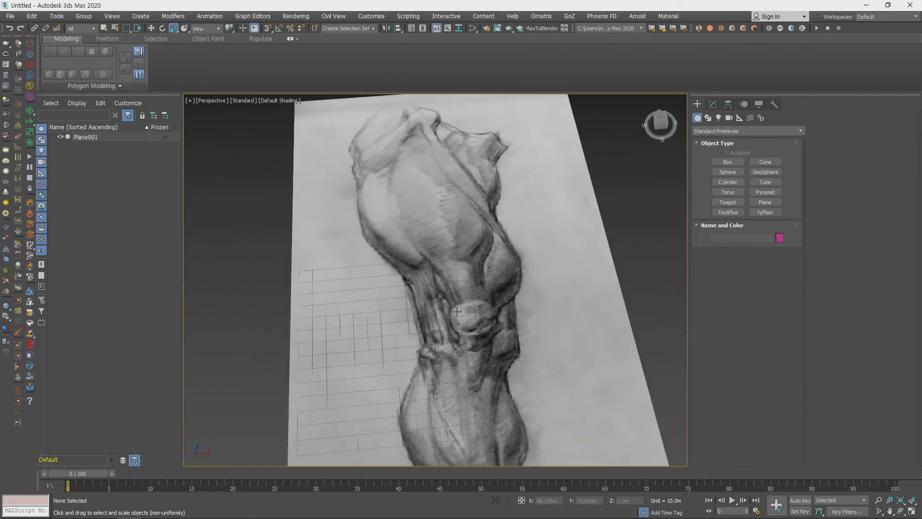
- Set the viewport's maximum texture map display resolution to 512 pixels in the viewport global settings
scroll(453, 284, "up", 5)
mouse_move(390, 277)
middle_mouse_down()
mouse_move(485, 353)
mouse_move(489, 368)
mouse_move(432, 290)
middle_mouse_up()
scroll(459, 301, "down", 10)
mouse_move(471, 355)
middle_mouse_down("alt")
mouse_move(437, 320)
mouse_move(449, 310)
mouse_move(441, 294)
mouse_move(469, 305)
mouse_move(461, 305)
middle_mouse_up("alt")
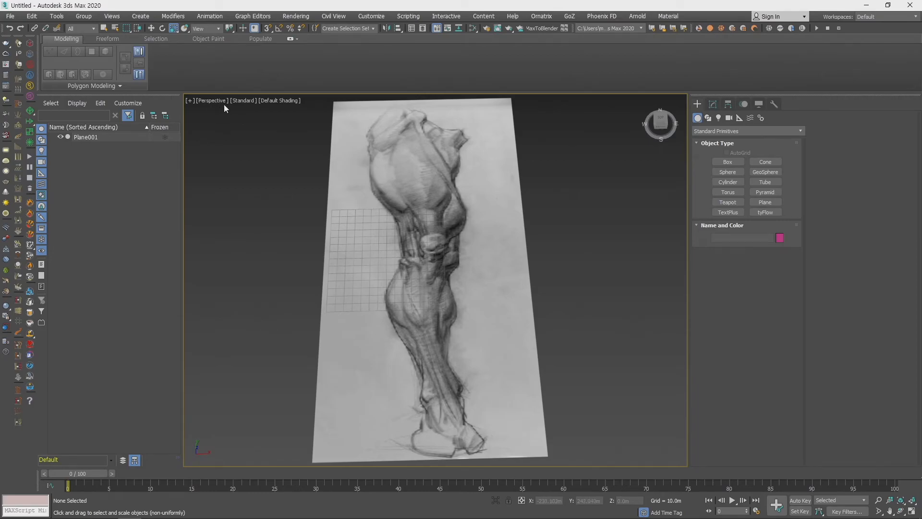
left_click(244, 102)
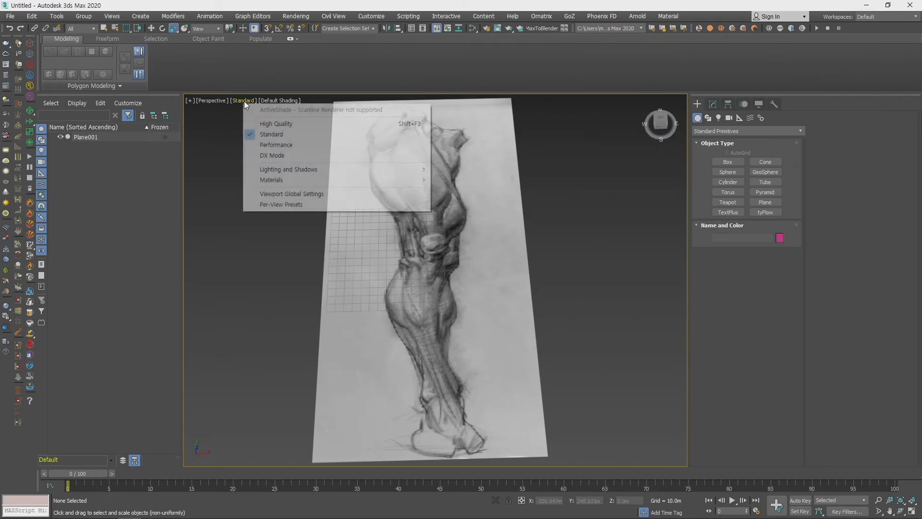
left_click(294, 194)
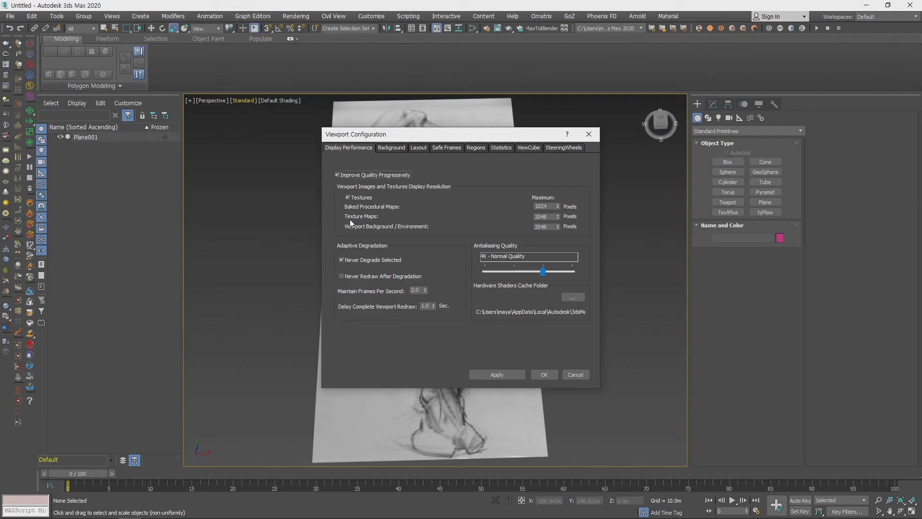
double_click(550, 216)
type("1")
type("024")
type("512")
left_click(546, 375)
left_click(545, 375)
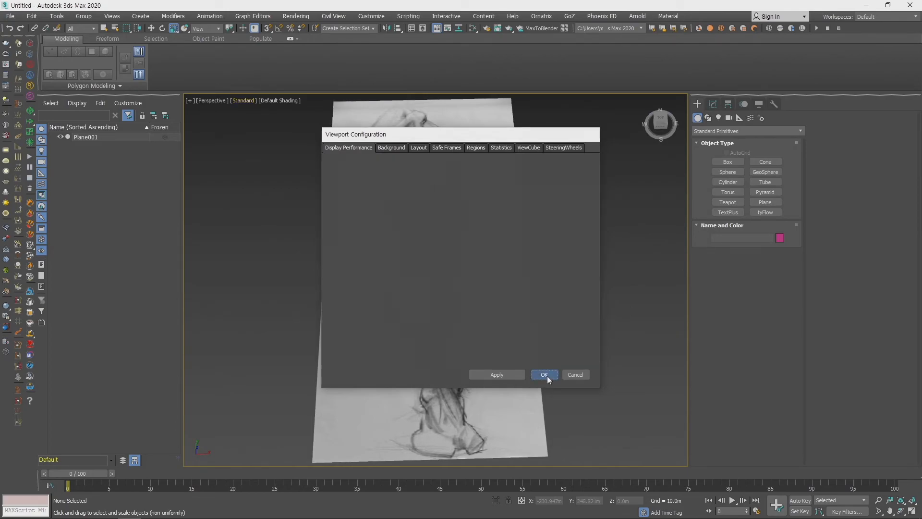
- Check the leg drawing's display quality from several angles, and select the plane with the Move tool
middle_click_drag(478, 331, 510, 333)
scroll(486, 324, "up", 10)
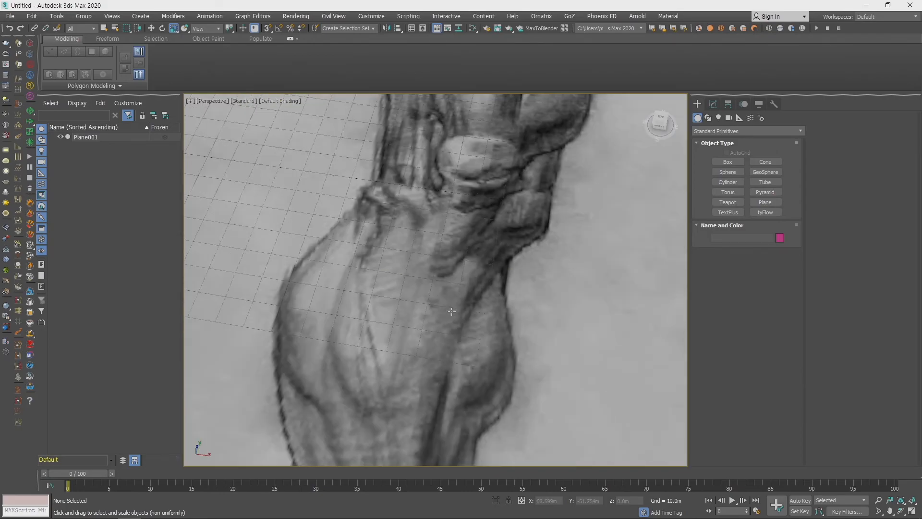
middle_click_drag(426, 315, 518, 280)
scroll(509, 296, "down", 7)
right_click(510, 288)
left_click(523, 294)
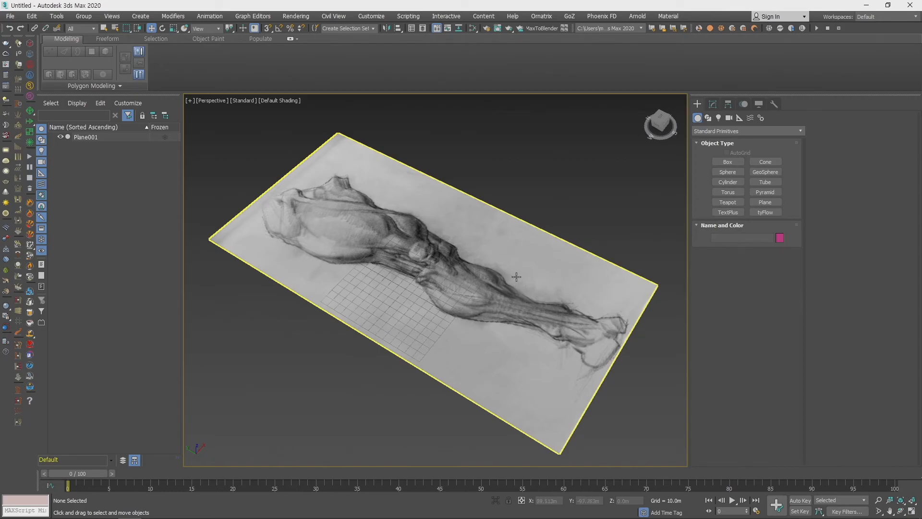
left_click(516, 277)
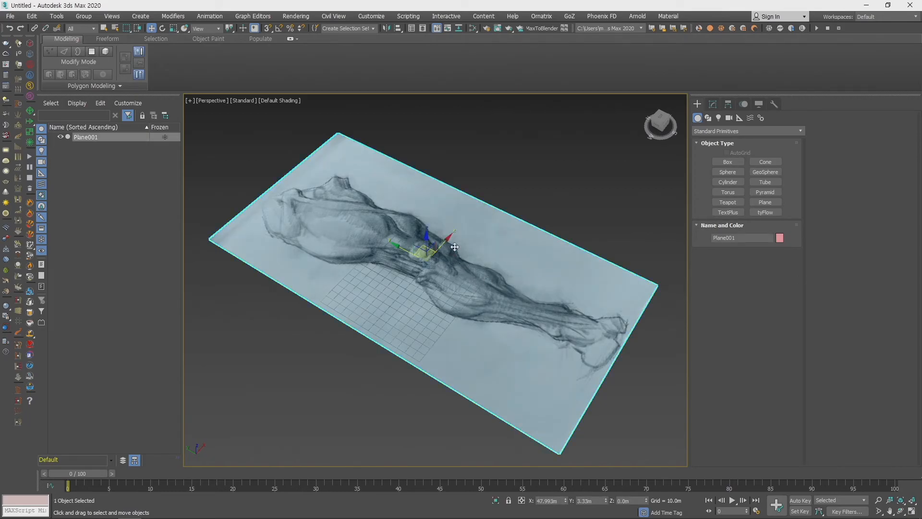
scroll(319, 254, "down", 4)
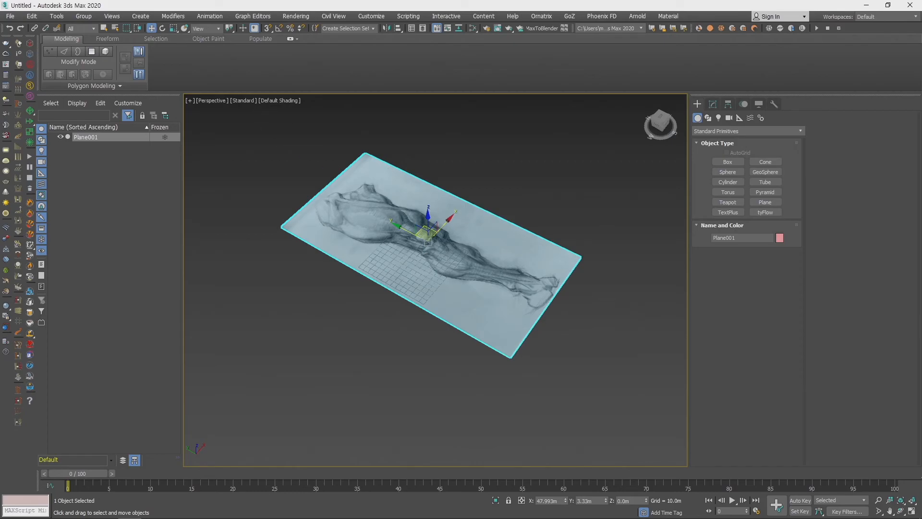
- Load the armoured gunner image into the Perspective view as both a viewport background and an environment map
left_click_drag(838, 306, 600, 384)
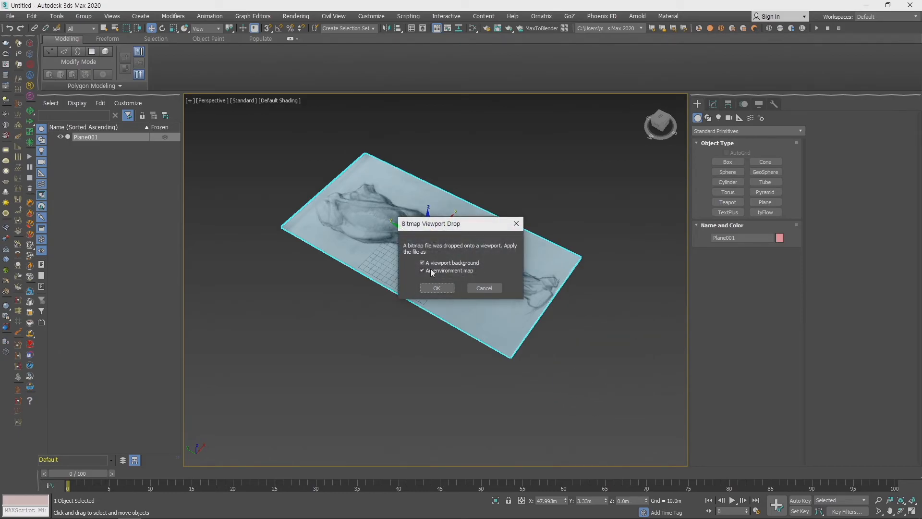
left_click(441, 290)
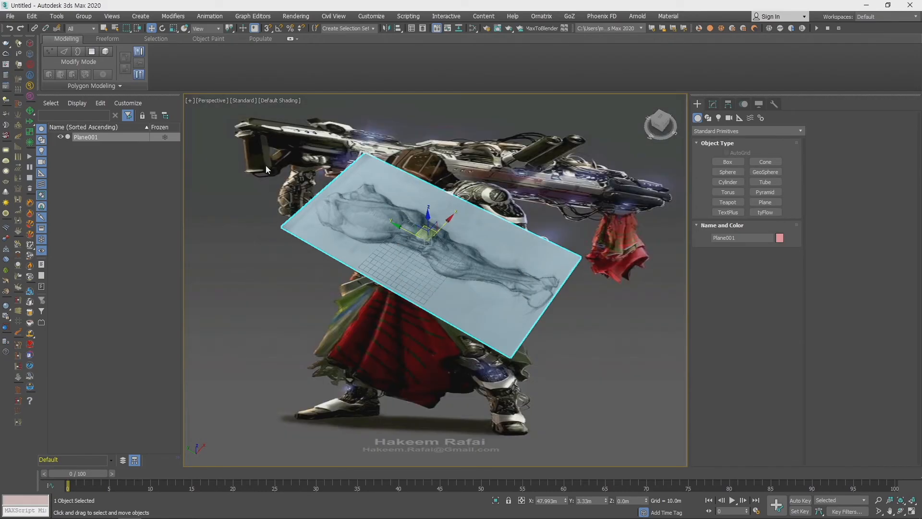
middle_click_drag(438, 285, 421, 304)
middle_click_drag(546, 327, 501, 312, "alt")
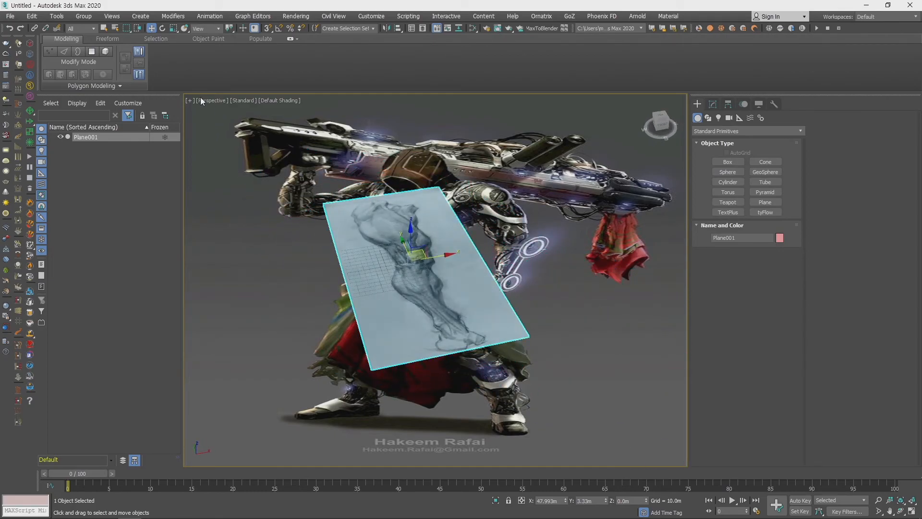
- Switch the Perspective view's background to Gradient Color
left_click(112, 15)
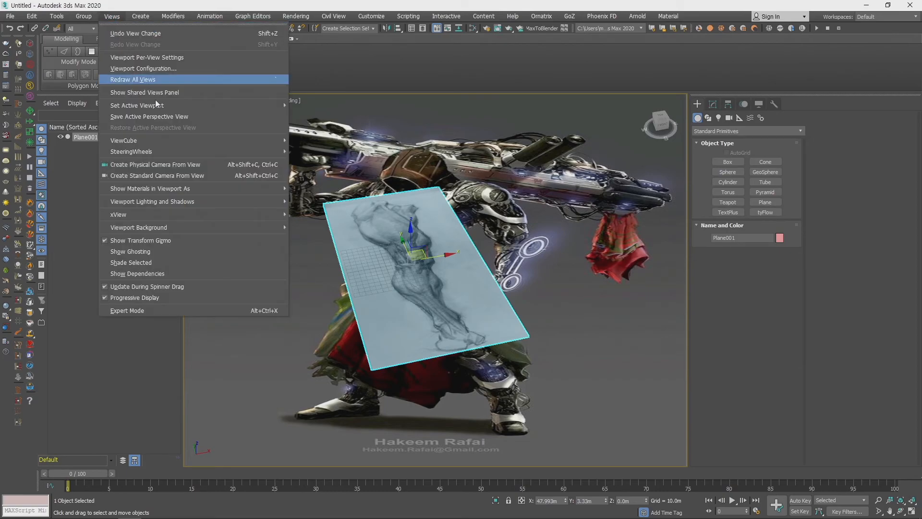
mouse_move(197, 205)
mouse_move(156, 226)
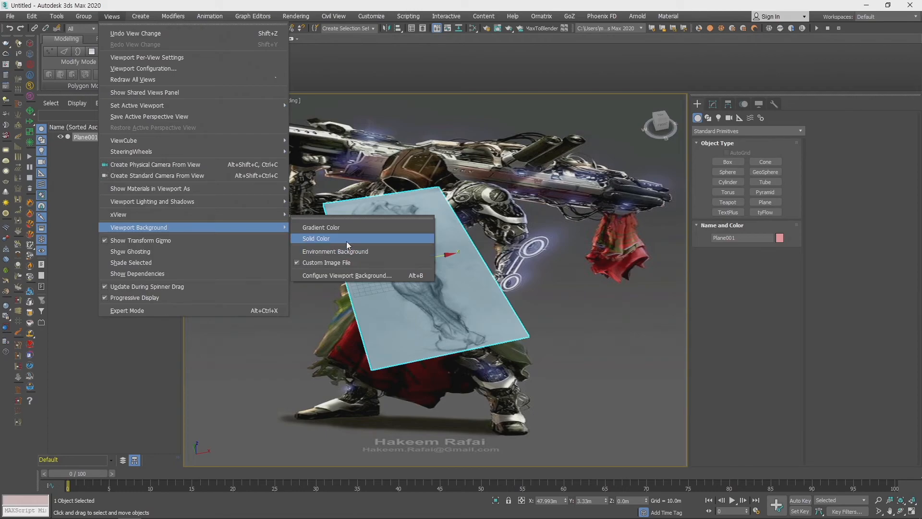
left_click(347, 229)
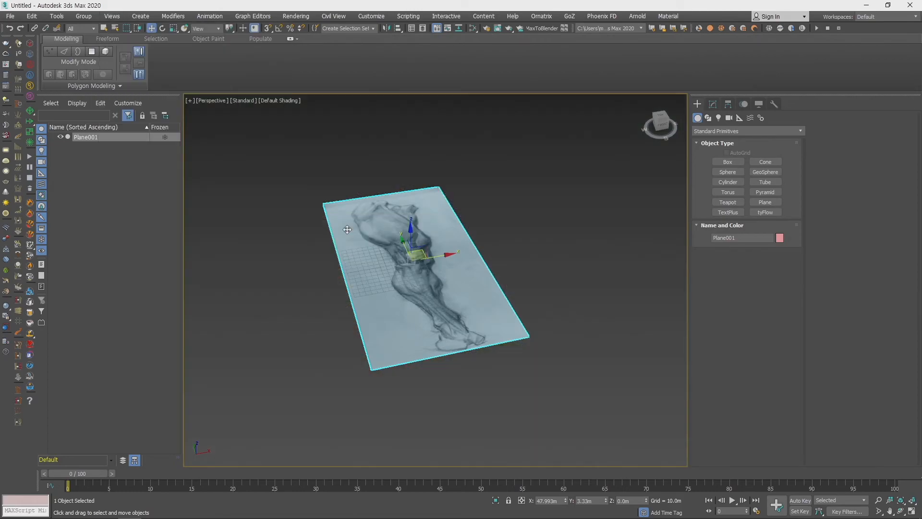
middle_click_drag(468, 268, 436, 259, "alt")
- Review the viewport background options and the map assigned in the Environment and Effects settings
left_click(111, 16)
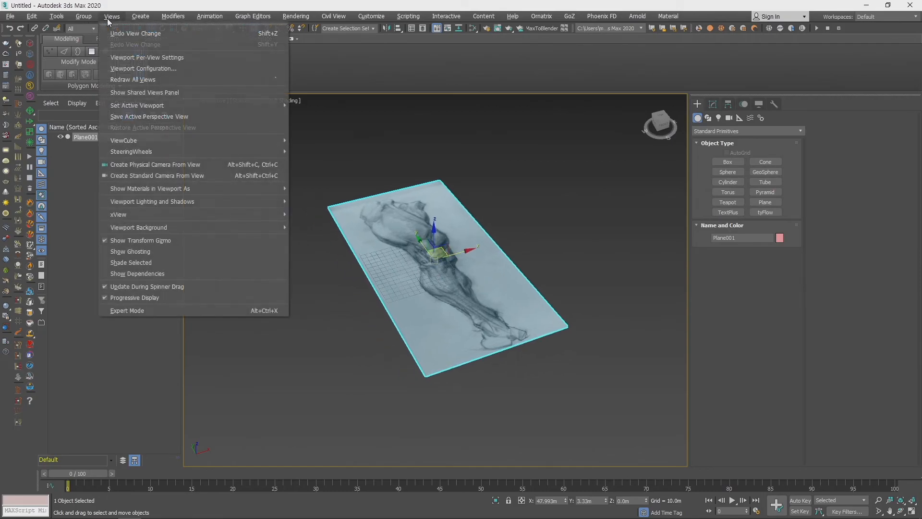
mouse_move(251, 226)
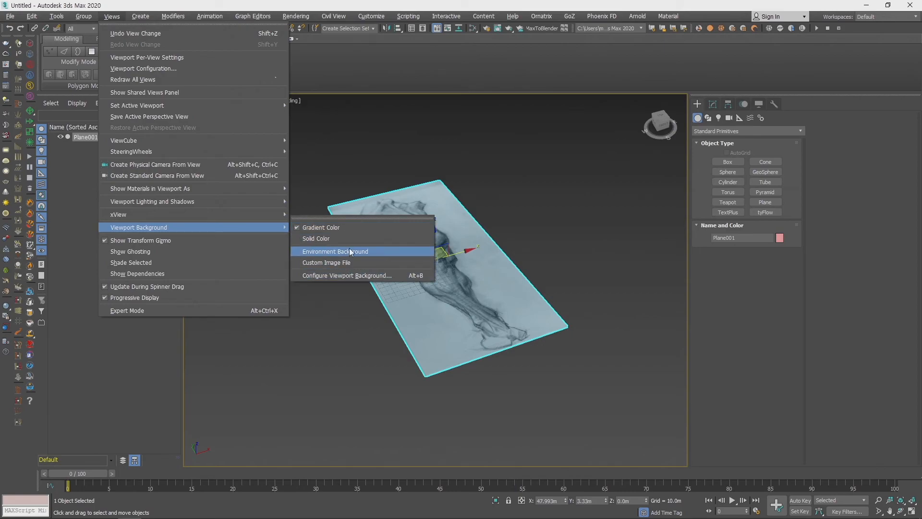
key("Escape")
key("Escape")
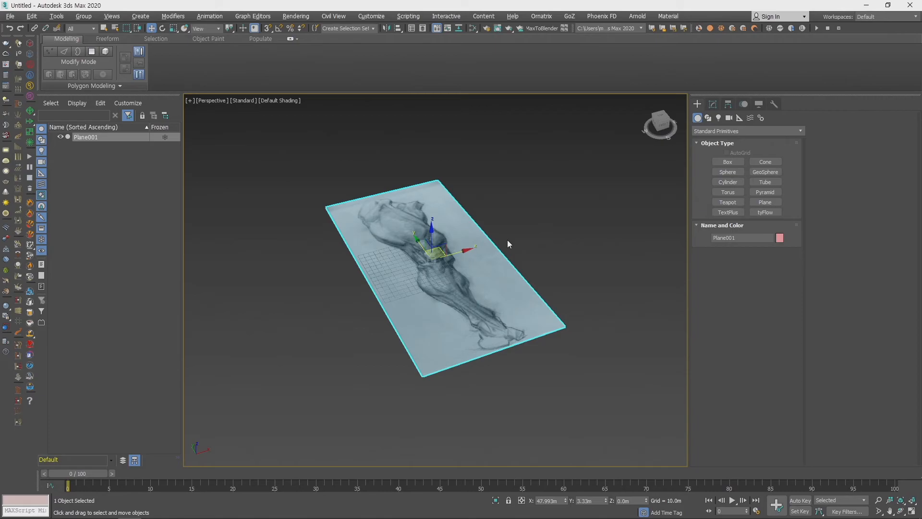
key("8")
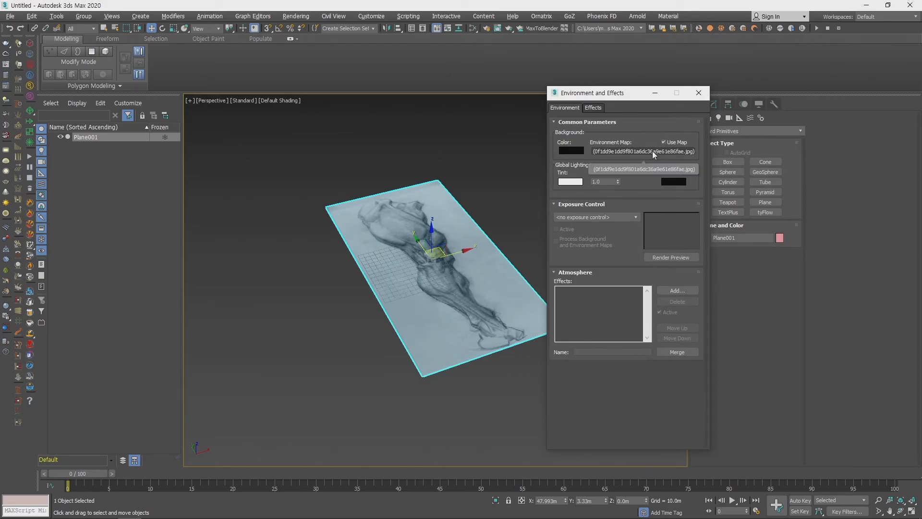
left_click(698, 96)
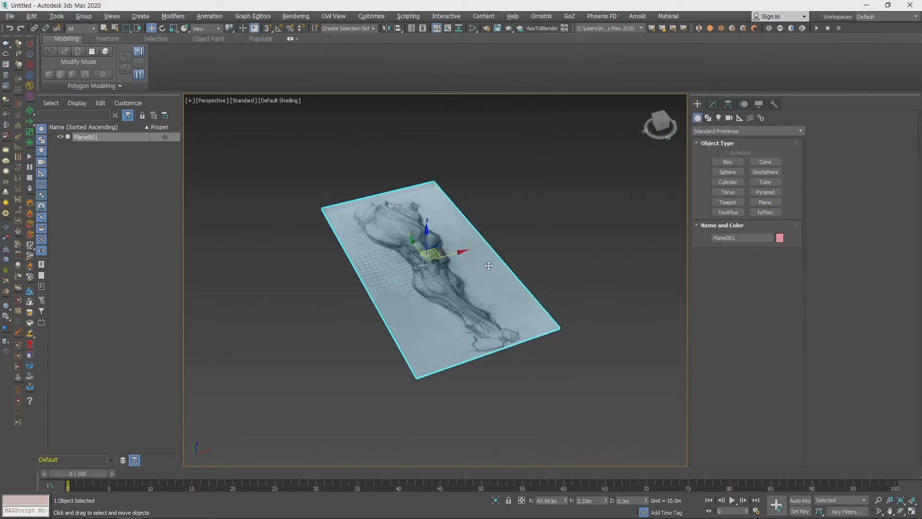
- Delete the leg drawing plane and switch the geometry creation category to Compound Objects
key("Delete")
left_click(728, 172)
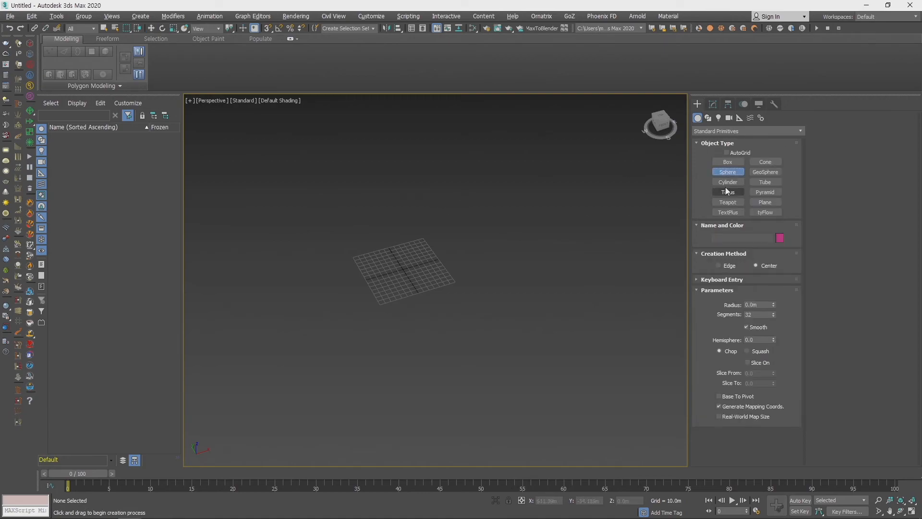
left_click(728, 163)
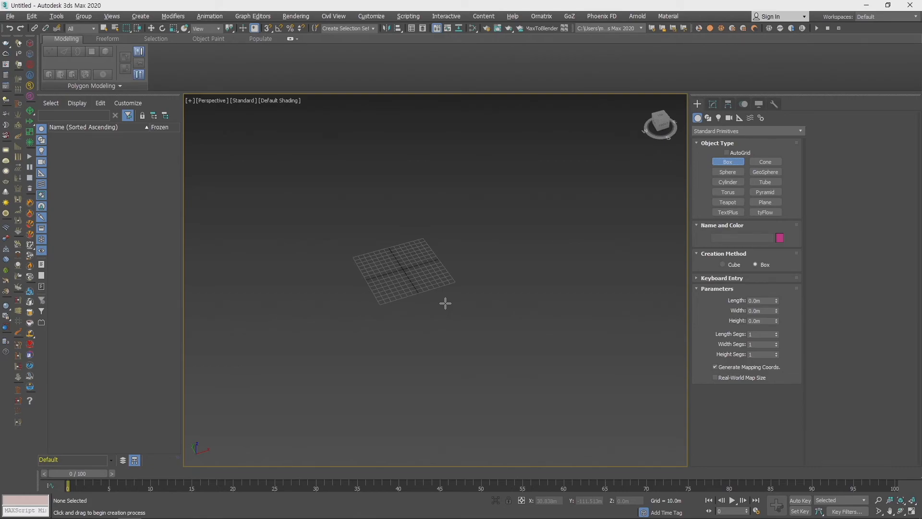
middle_click_drag(525, 280, 584, 283)
scroll(514, 293, "up", 3)
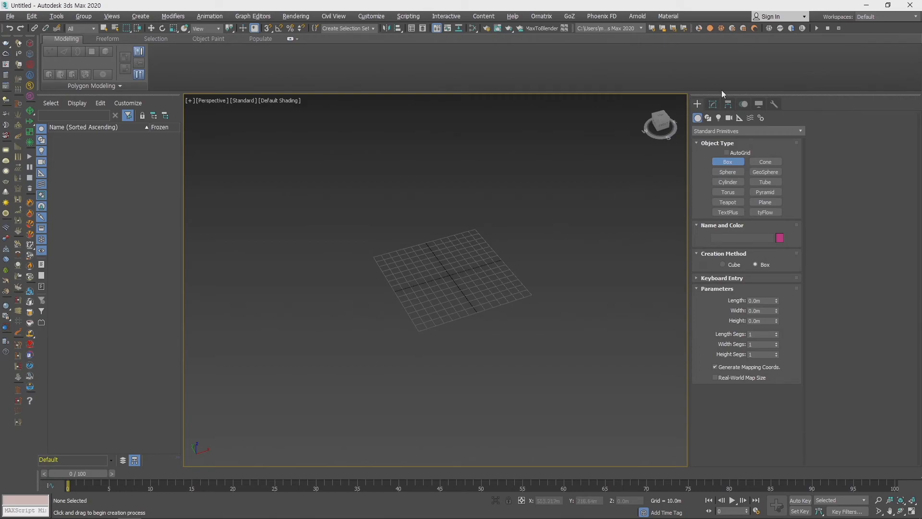
left_click(716, 131)
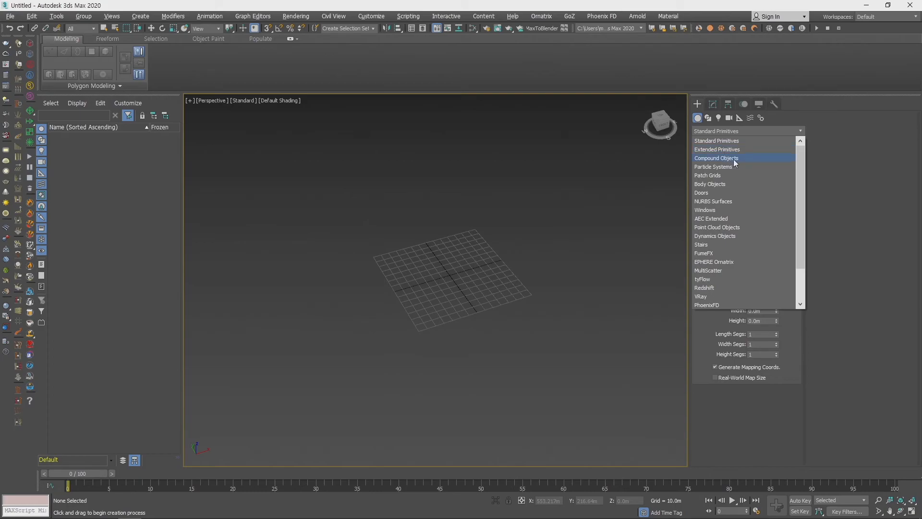
left_click(734, 159)
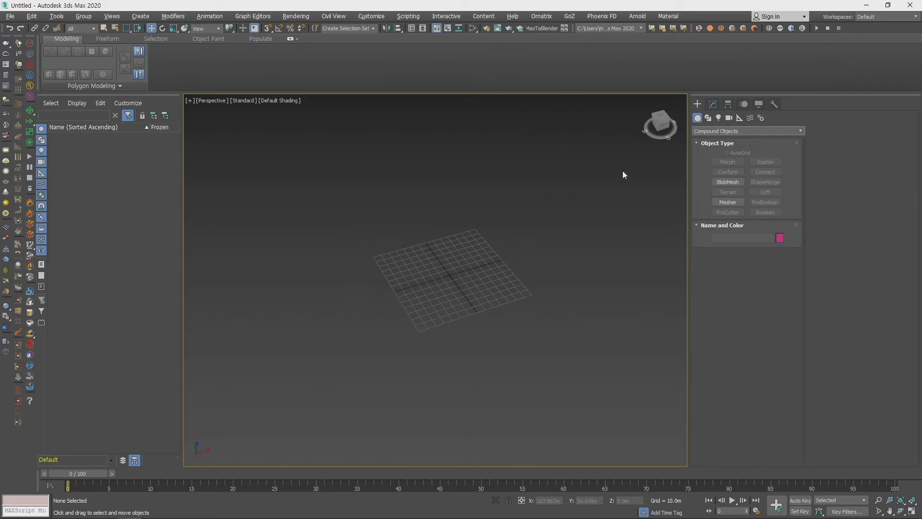
- Create a Sphere standard primitive near the grid origin, at about X -1.8 m, Y -1.4 m
left_click(715, 131)
left_click(716, 136)
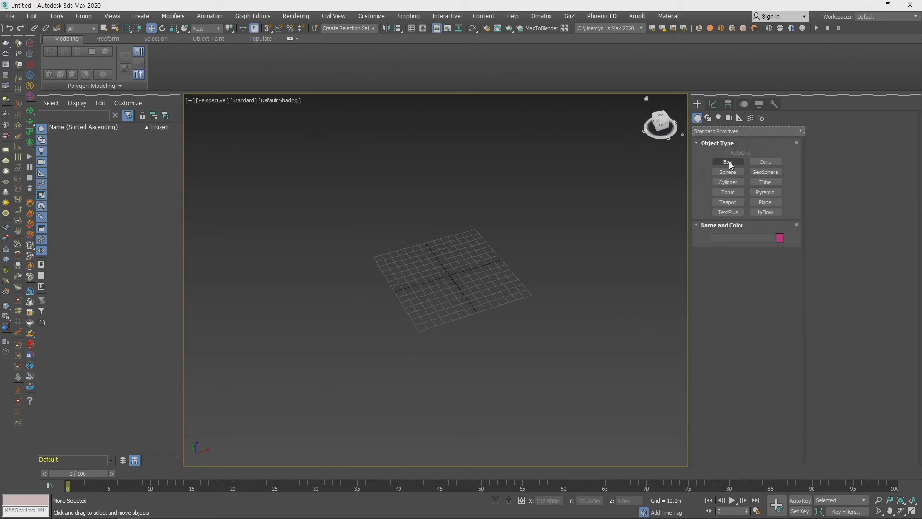
left_click(728, 172)
left_click_drag(448, 277, 488, 276)
key("w")
scroll(541, 299, "up", 6)
middle_click_drag(542, 279, 513, 292)
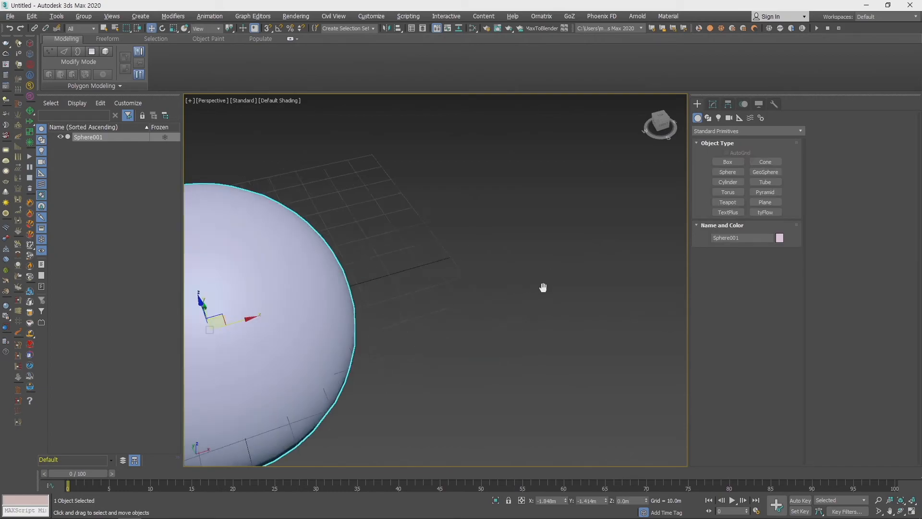
key("z")
- Show the Compound Objects types available for the selected sphere
left_click(744, 131)
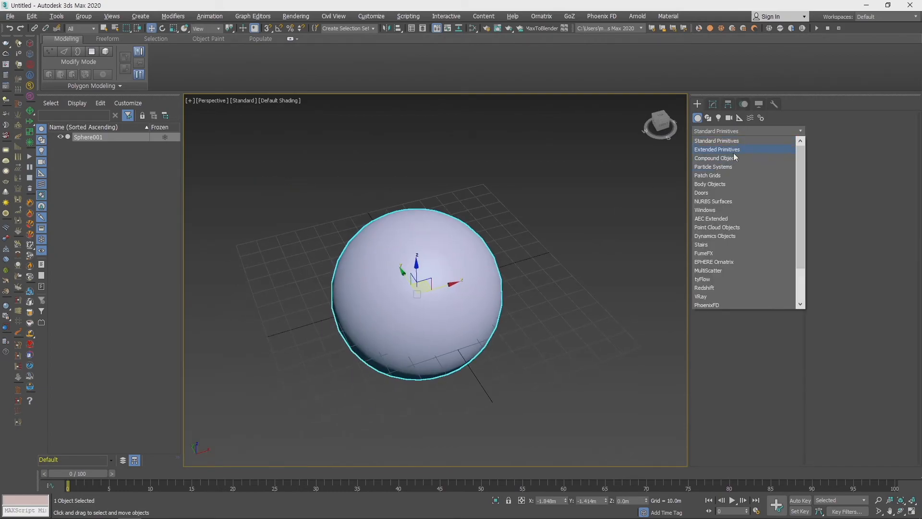
left_click(734, 158)
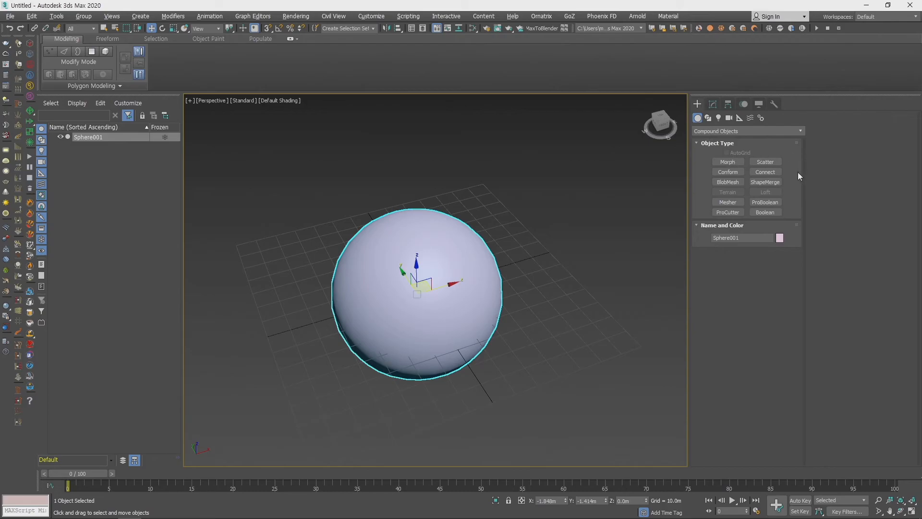
middle_click_drag(526, 310, 476, 258)
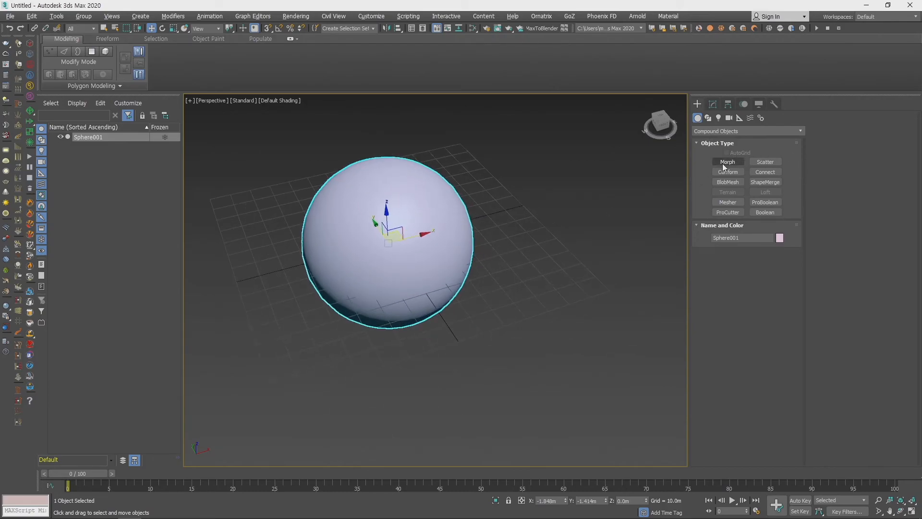
middle_click_drag(666, 208, 591, 267)
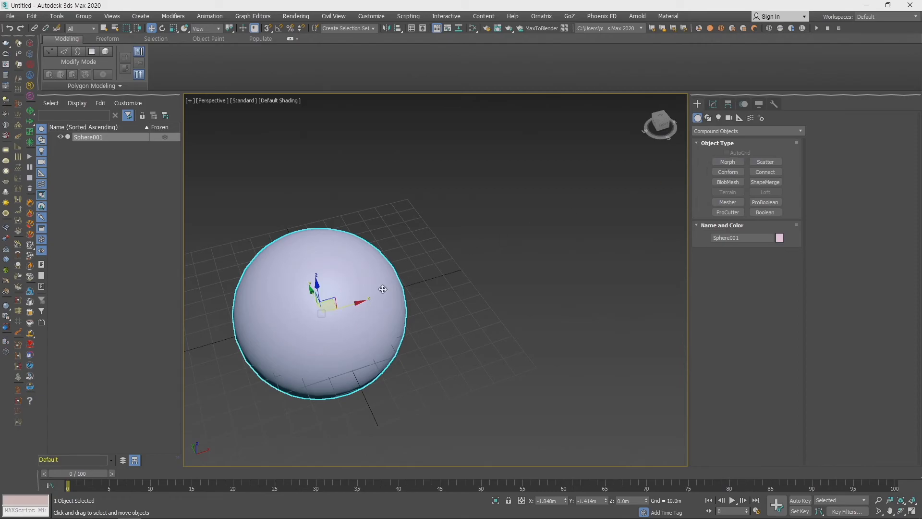
- Try cloning the sphere along X, cancel the clone, and convert the original sphere to an Editable Poly
mouse_move(349, 306)
left_mouse_down("shift")
mouse_move(495, 222)
mouse_move(533, 229)
left_mouse_up("shift")
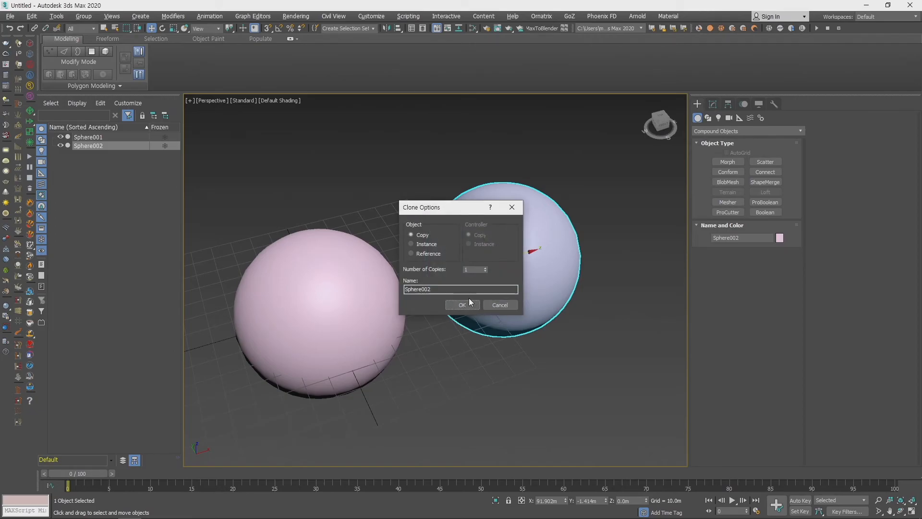
left_click(497, 305)
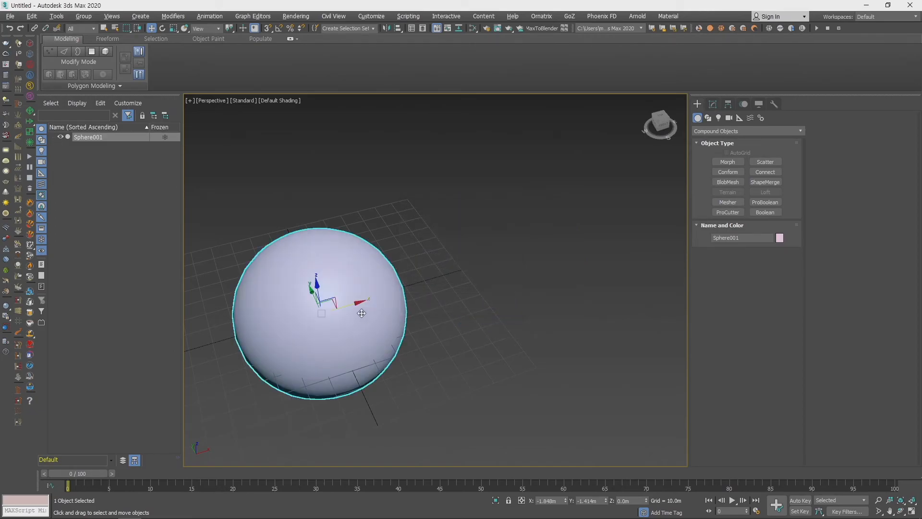
right_click(360, 313)
mouse_move(429, 416)
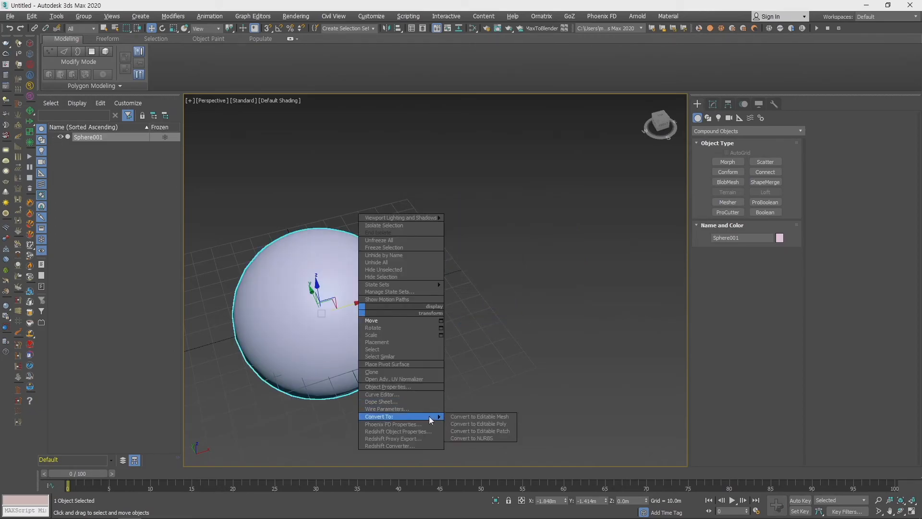
left_click(484, 424)
- Clone the sphere twice along X as independent copies, at about X 96 m and X 194 m
scroll(440, 358, "down", 3)
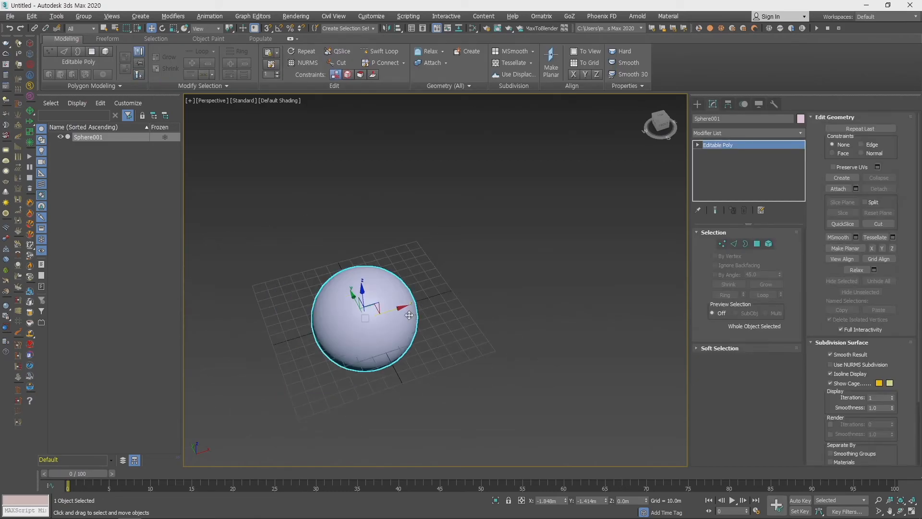
mouse_move(409, 315)
left_mouse_down("shift")
mouse_move(490, 268)
mouse_move(515, 265)
left_mouse_up("shift")
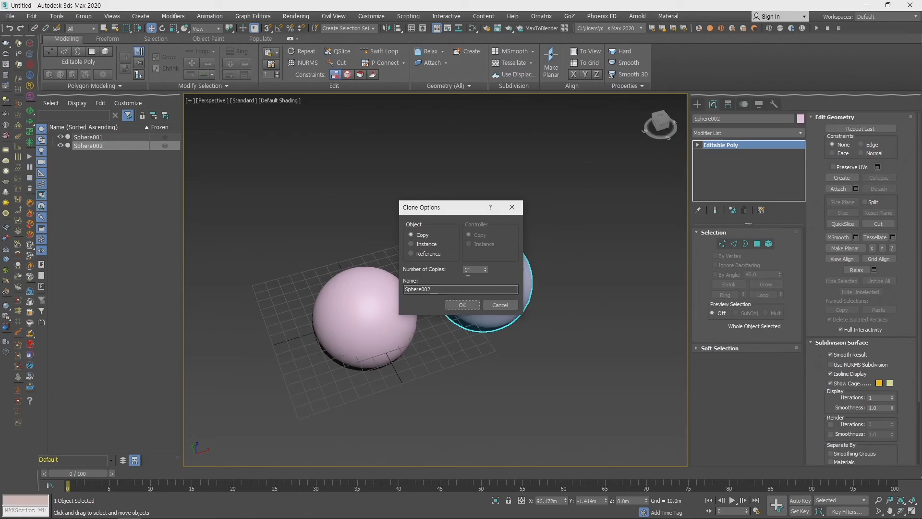
left_click(467, 306)
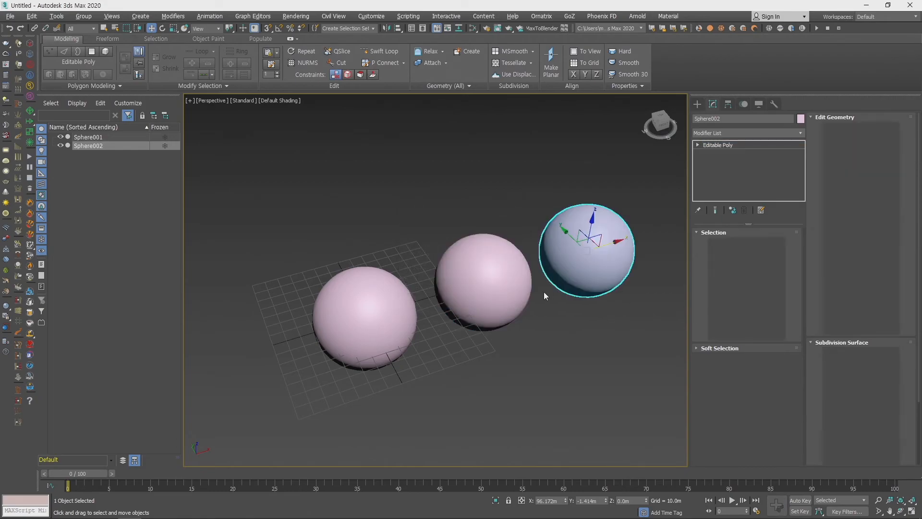
mouse_move(544, 292)
middle_mouse_down()
mouse_move(500, 313)
mouse_move(457, 313)
middle_mouse_up()
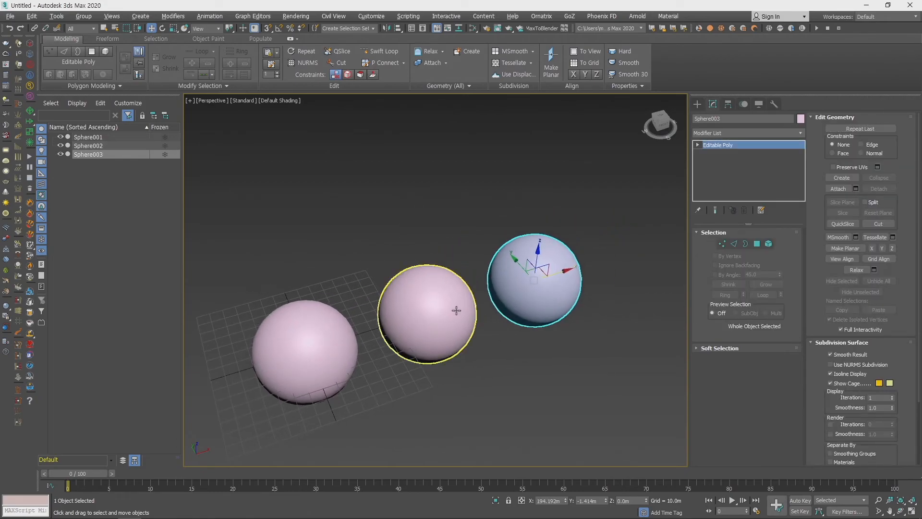
- Enable soft selection for the farthest sphere's vertices and pull one vertex on its +X side outward into a tip
key("1")
scroll(485, 312, "up", 6)
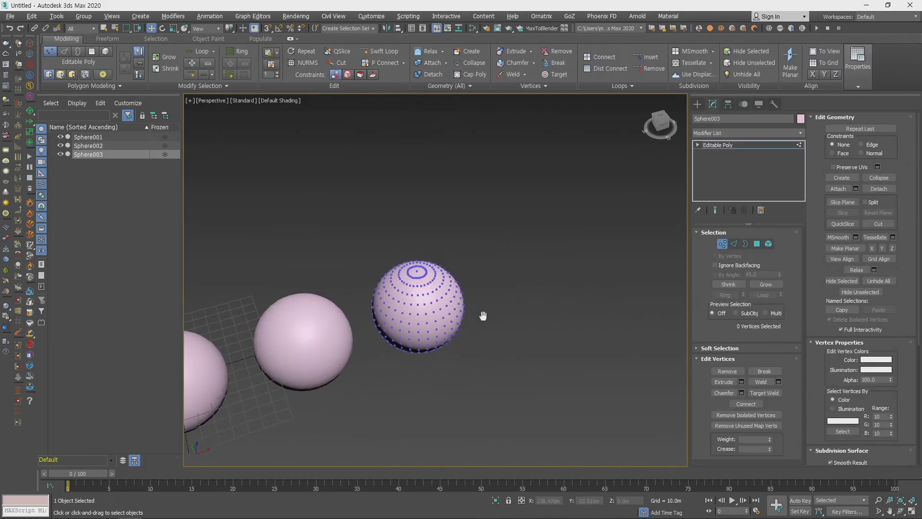
middle_click_drag(442, 315, 671, 266)
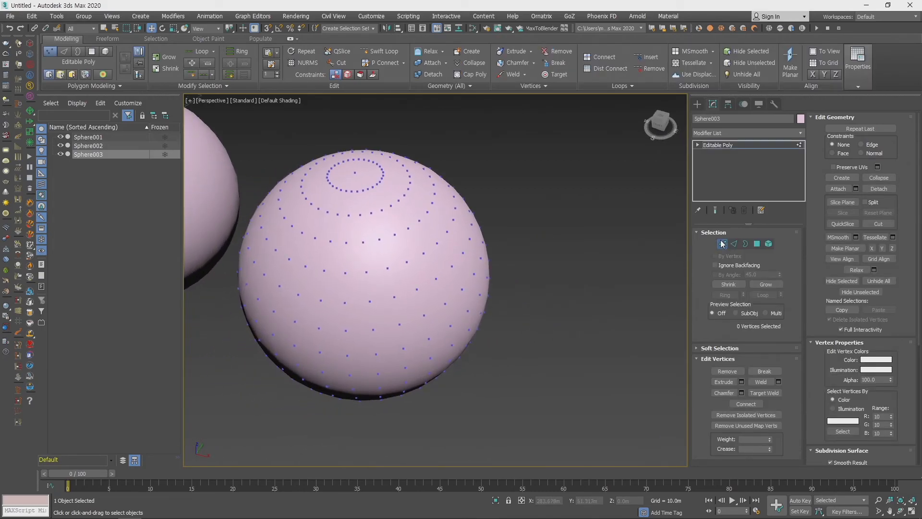
left_click(725, 348)
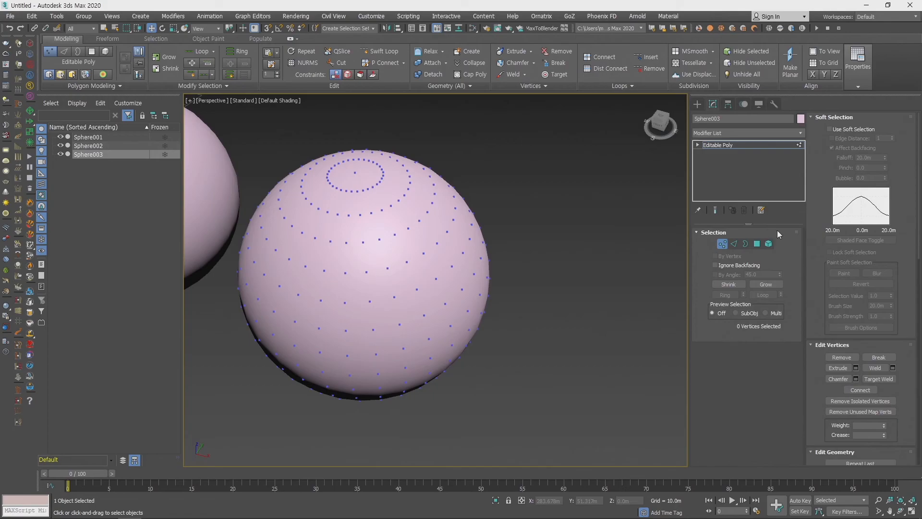
left_click(841, 130)
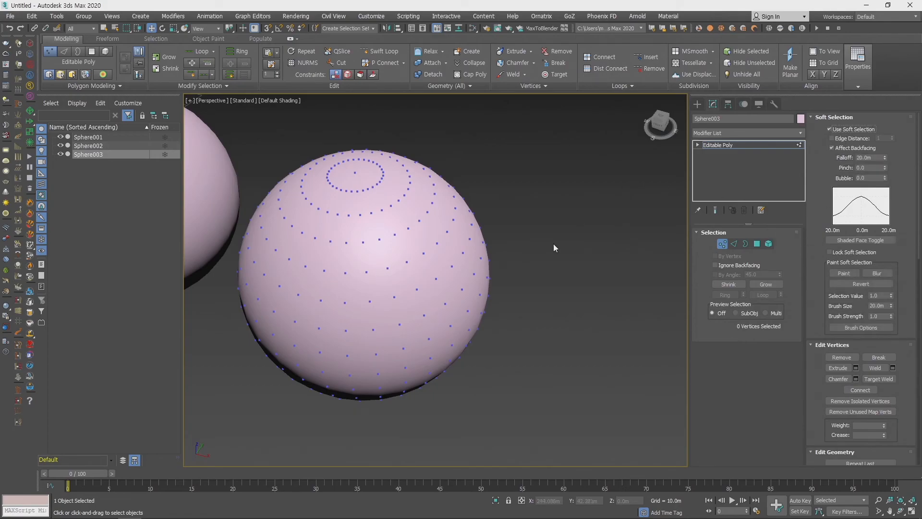
left_click(468, 311)
left_click_drag(485, 317, 525, 330)
mouse_move(525, 330)
middle_mouse_down("alt")
mouse_move(560, 264)
mouse_move(533, 329)
middle_mouse_up("alt")
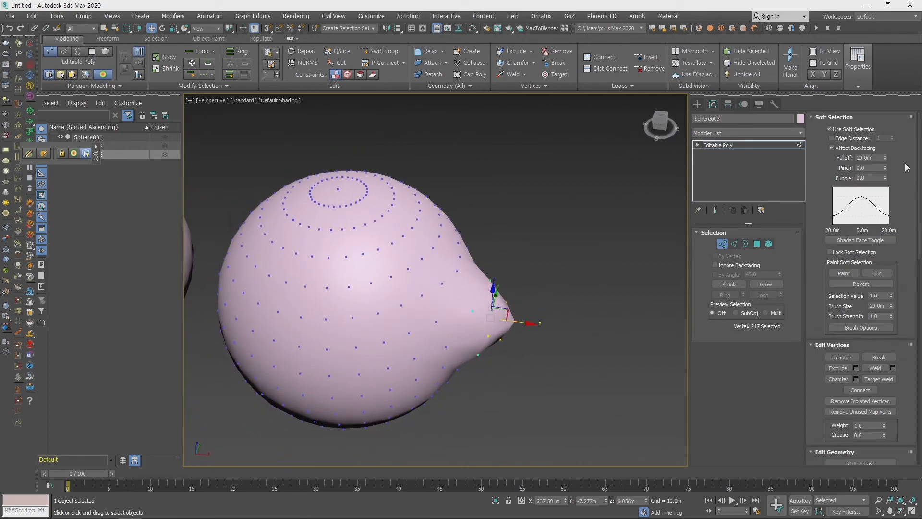
- Set the soft selection falloff to 40.32 m, pull the tip vertex farther along X, and leave vertex editing
left_click_drag(887, 160, 889, 149)
mouse_move(491, 307)
middle_mouse_down("alt")
mouse_move(427, 307)
mouse_move(485, 278)
mouse_move(482, 316)
middle_mouse_up("alt")
scroll(483, 316, "up", 5)
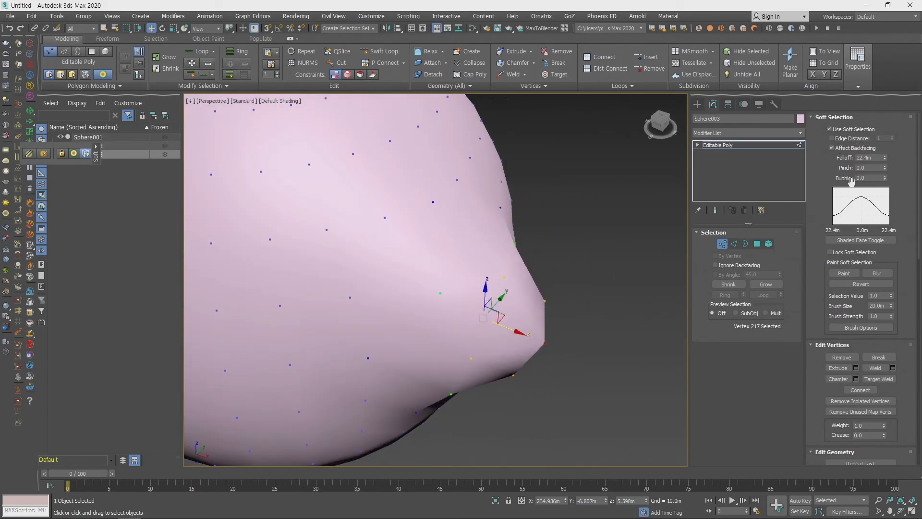
left_click_drag(886, 162, 886, 129)
scroll(530, 292, "down", 4)
middle_click_drag(530, 292, 520, 303, "alt")
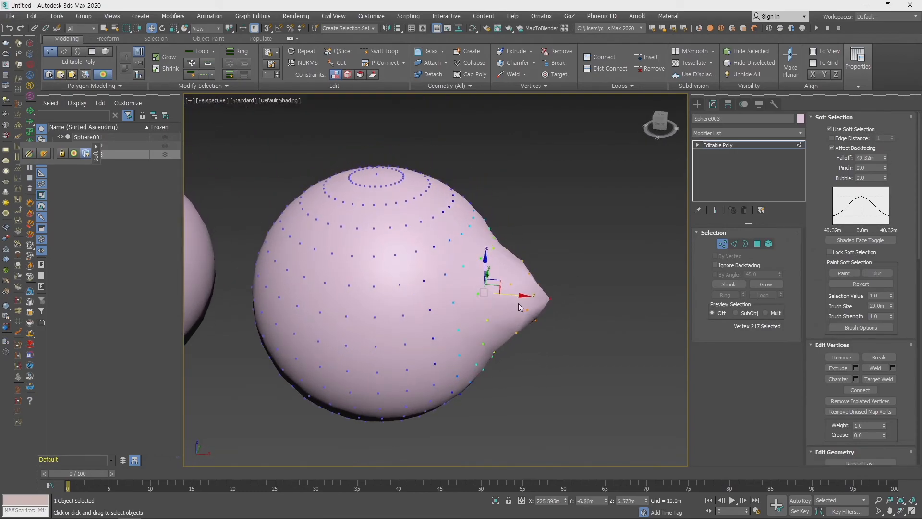
mouse_move(516, 297)
left_mouse_down()
mouse_move(564, 298)
mouse_move(515, 298)
mouse_move(540, 301)
mouse_move(521, 301)
mouse_move(529, 300)
left_mouse_up()
middle_click_drag(571, 325, 456, 295, "alt")
left_click(722, 244)
- Pull two vertices of the middle sphere outward with soft selection to form two tips, and leave vertex editing
left_click(394, 308)
key("1")
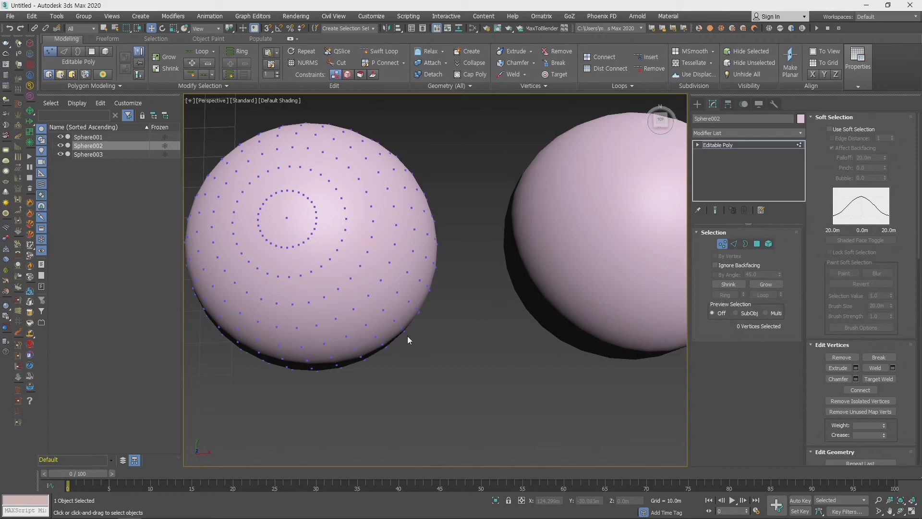
left_click(404, 329)
left_click(829, 129)
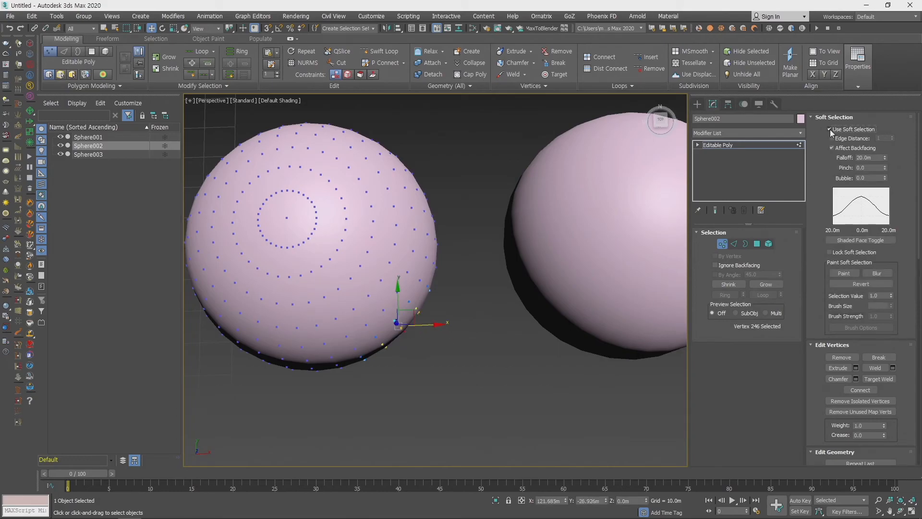
left_click_drag(410, 317, 471, 367)
left_click_drag(416, 190, 475, 138)
scroll(478, 373, "down", 5)
middle_click_drag(478, 373, 487, 307, "alt")
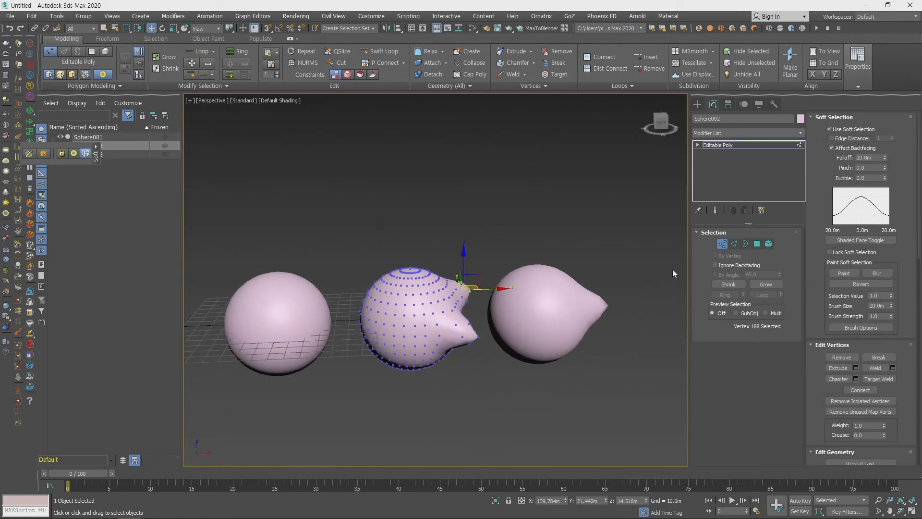
left_click(726, 245)
- Turn the original undeformed sphere into a Morph compound object, picking the middle and farthest spheres as instance targets
left_click(267, 315)
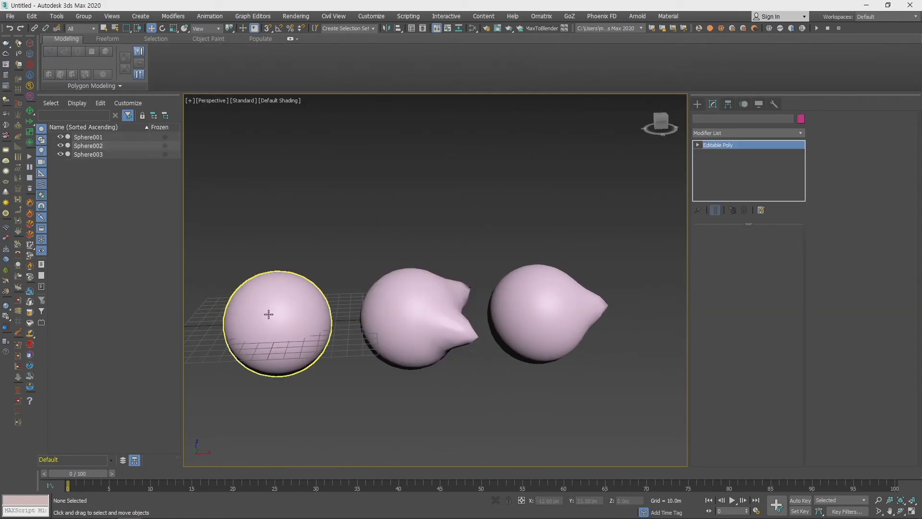
left_click(697, 103)
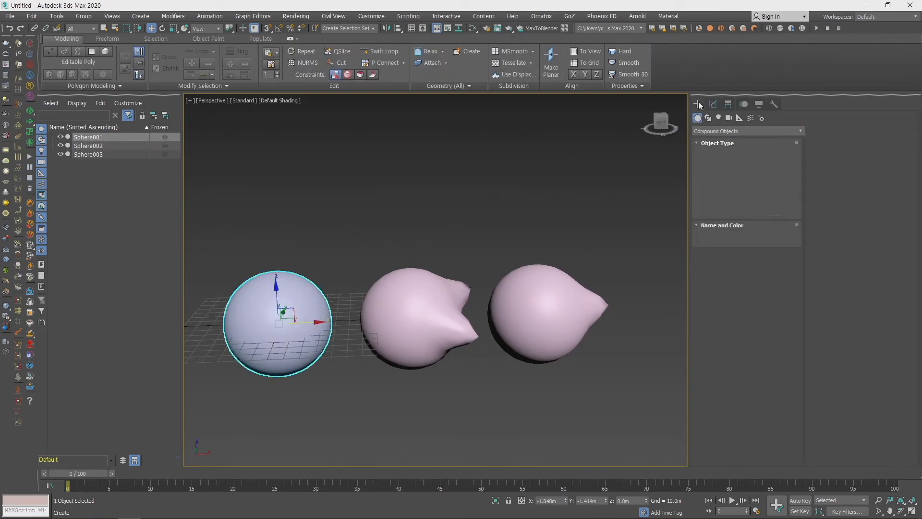
left_click(727, 162)
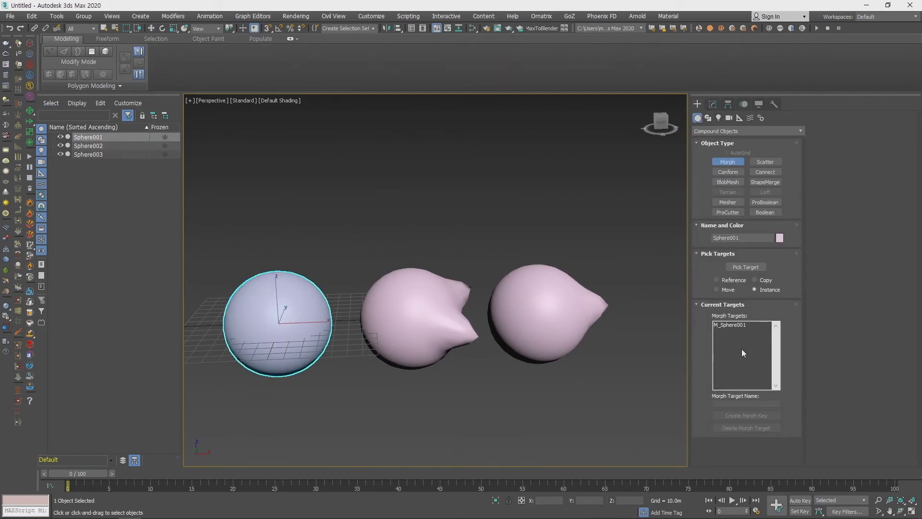
left_click(746, 267)
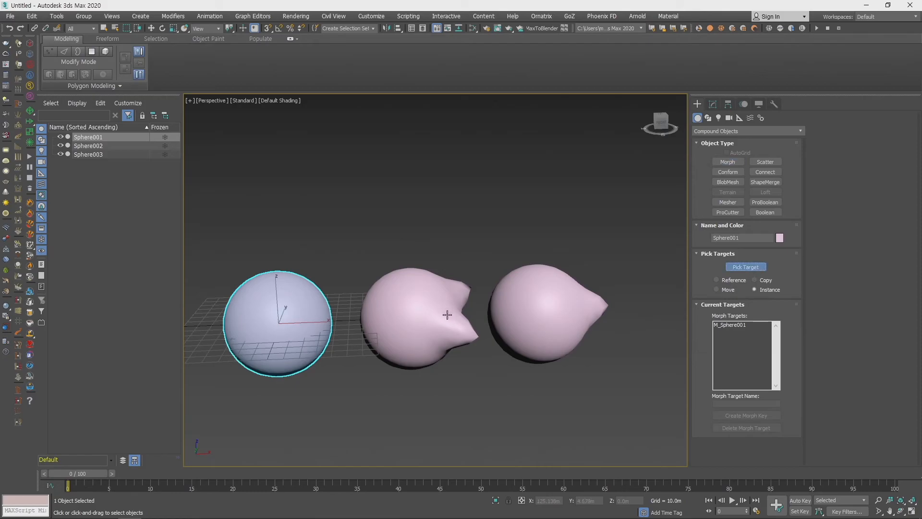
left_click(448, 314)
left_click(533, 298)
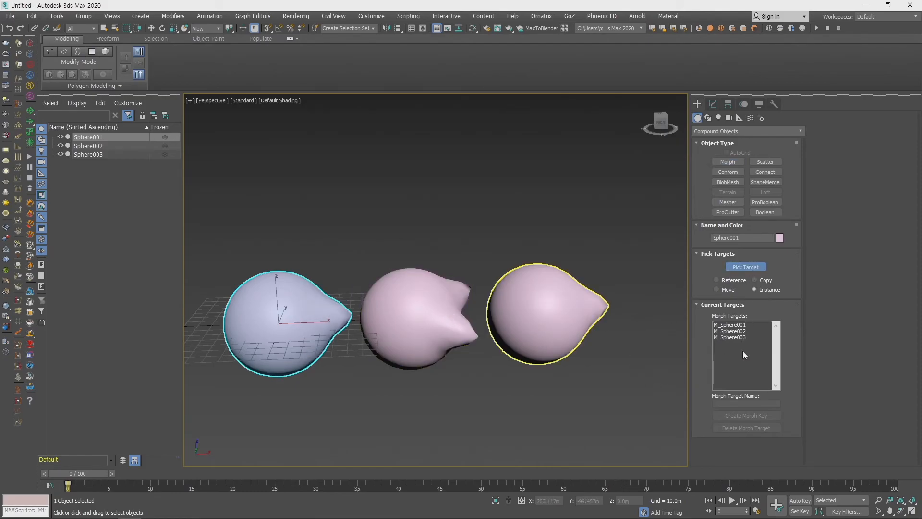
- Create a morph key for target M_Sphere002 at frame 10 on the morph object
left_click(713, 104)
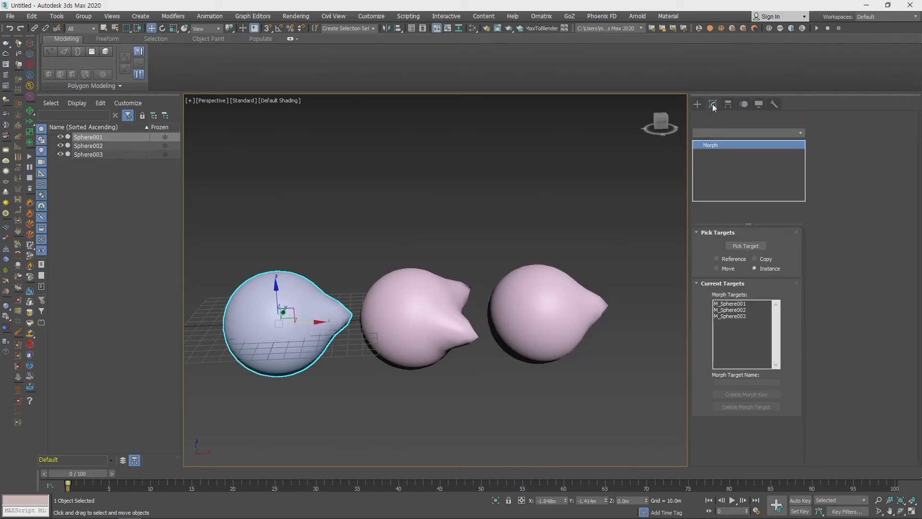
left_click(752, 303)
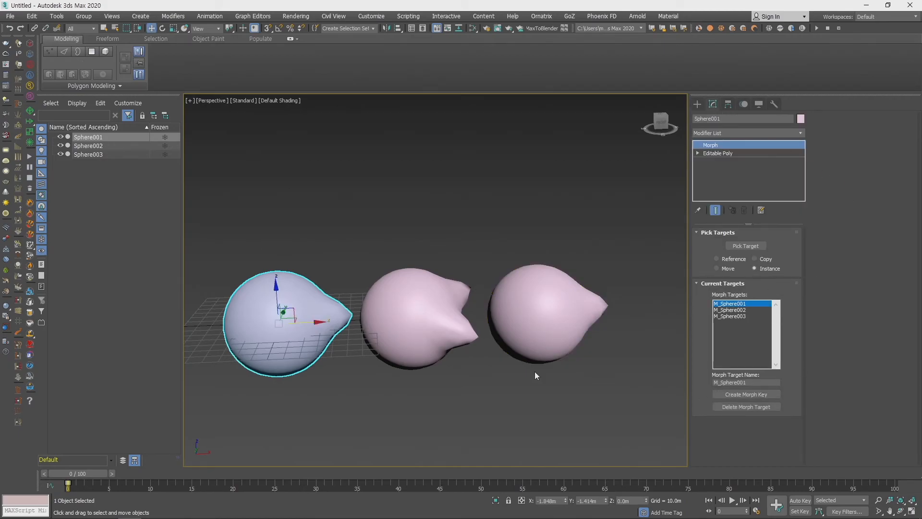
middle_click_drag(537, 375, 550, 370)
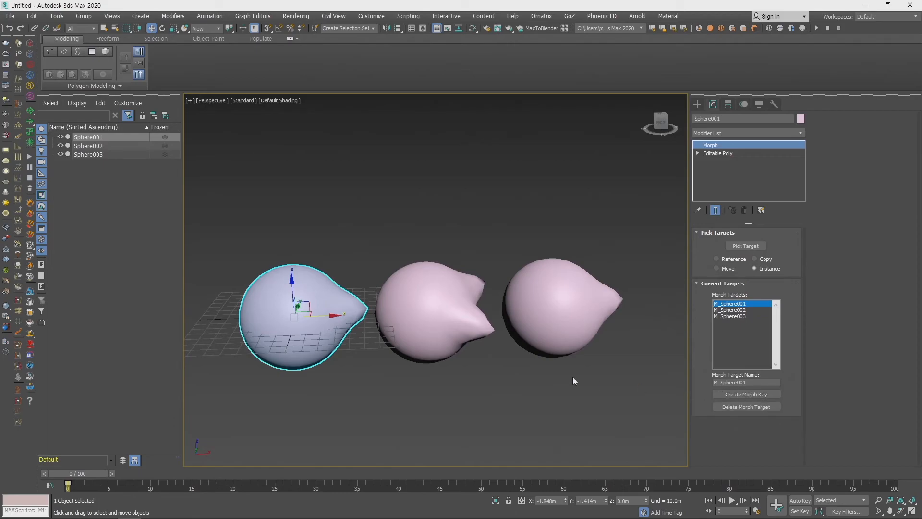
middle_click_drag(604, 298, 641, 279)
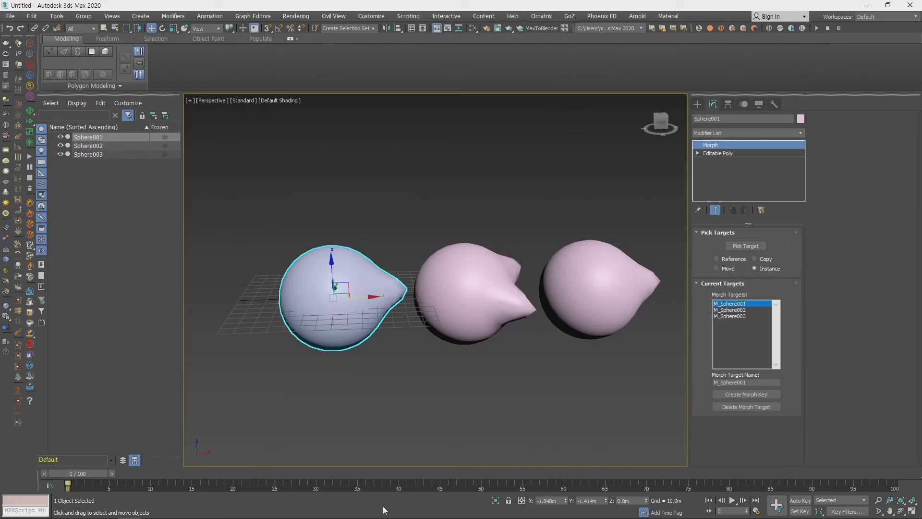
left_click_drag(100, 478, 177, 478)
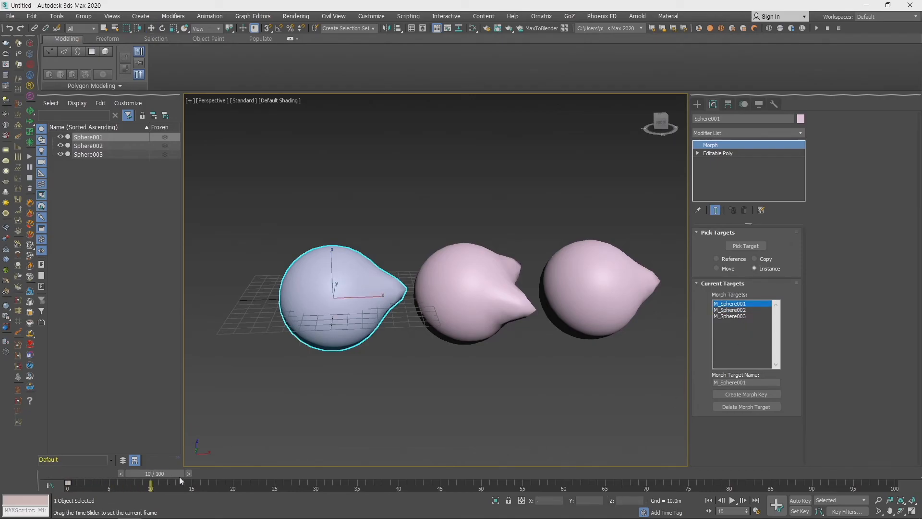
left_click(741, 311)
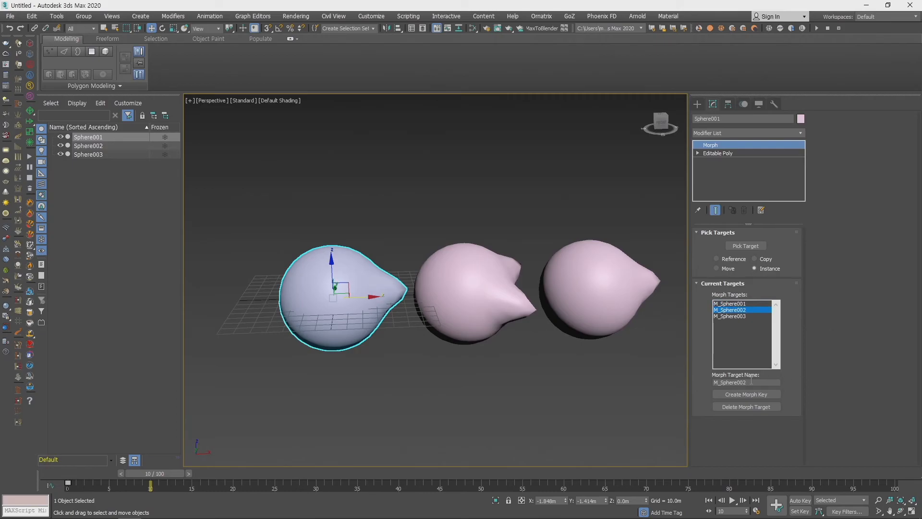
left_click(742, 394)
- Create a morph key for target M_Sphere003 at frame 20
mouse_move(160, 468)
left_mouse_down()
mouse_move(166, 477)
mouse_move(249, 477)
left_mouse_up()
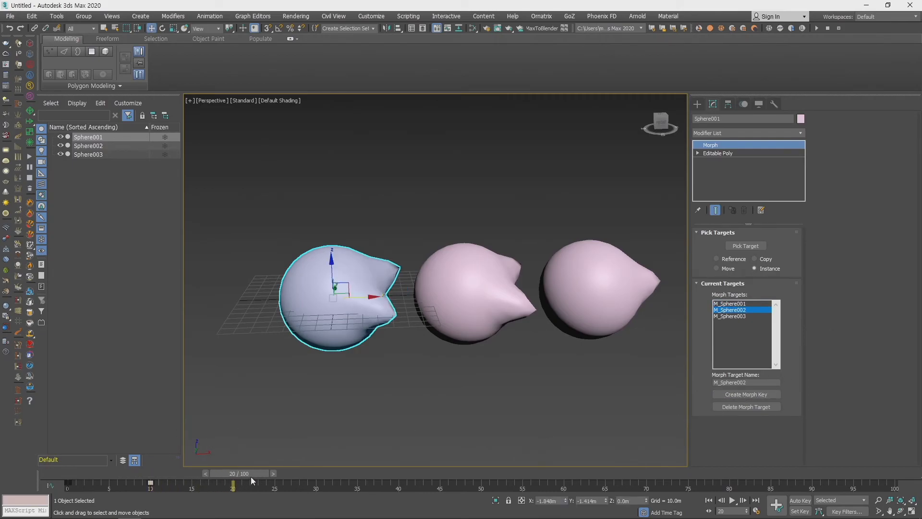
left_click(745, 316)
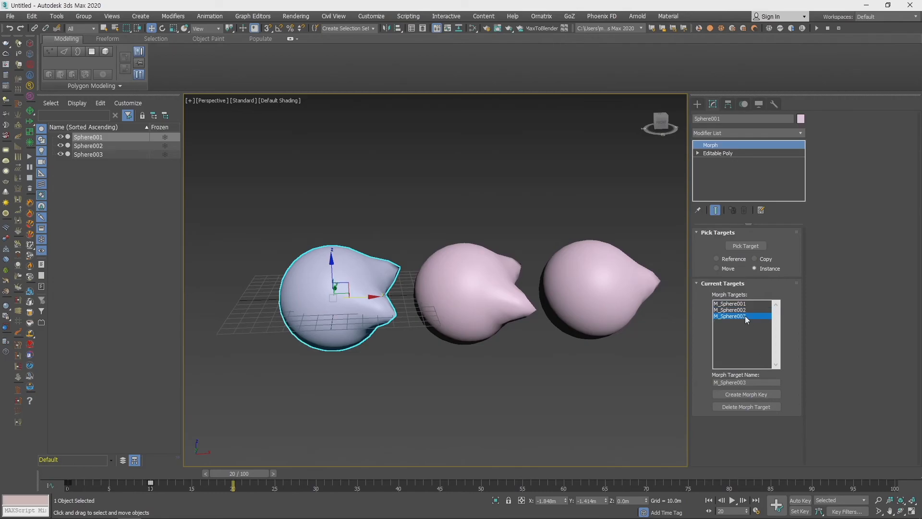
left_click(758, 395)
- Scrub the timeline back to frame 0 to review the morph animation
left_click_drag(206, 470, 55, 488)
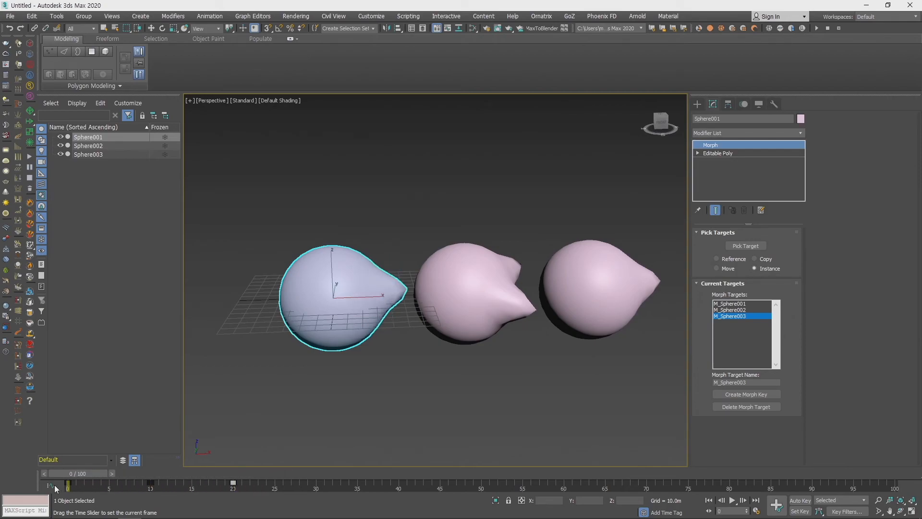
key("w")
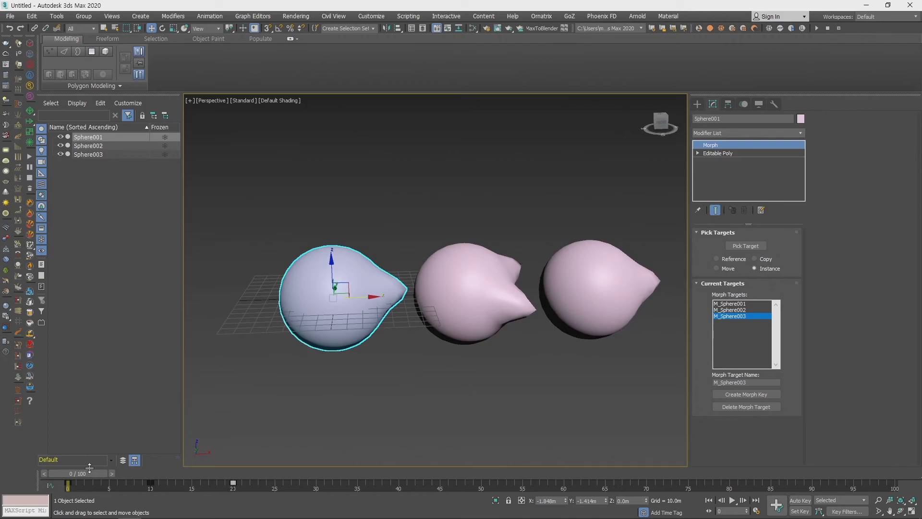
left_click_drag(87, 475, 65, 485)
- Delete all three spheres from the scene and return to the object creation options
middle_click_drag(431, 355, 407, 383, "alt")
scroll(408, 383, "down", 5)
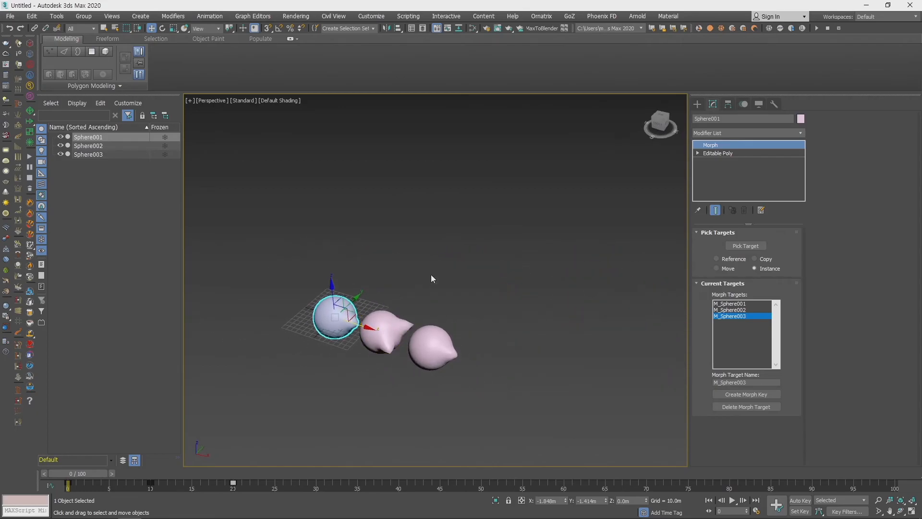
middle_click_drag(402, 293, 455, 267)
scroll(498, 263, "up", 3)
key("ctrl+a")
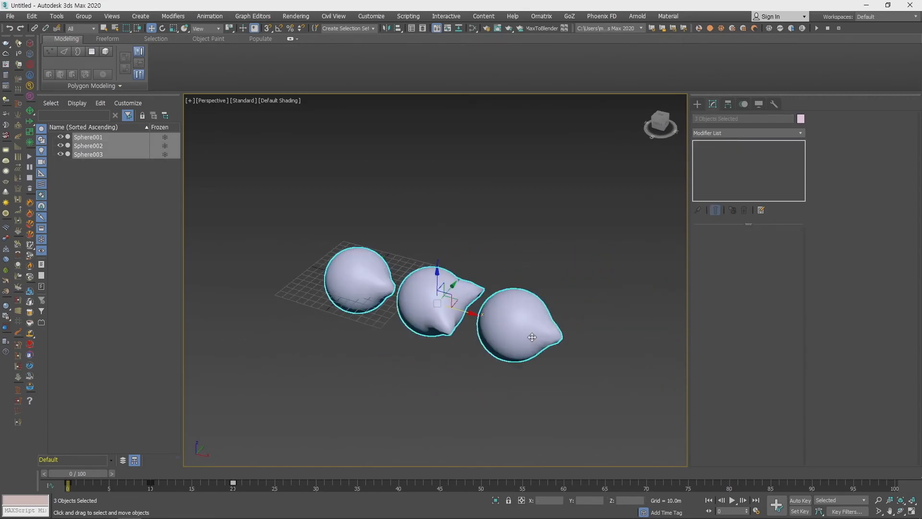
key("Delete")
left_click(698, 104)
- Create a Plane standard primitive over the grid, about 283 m long and 289 m wide
scroll(591, 278, "up", 3)
middle_click_drag(526, 284, 554, 246)
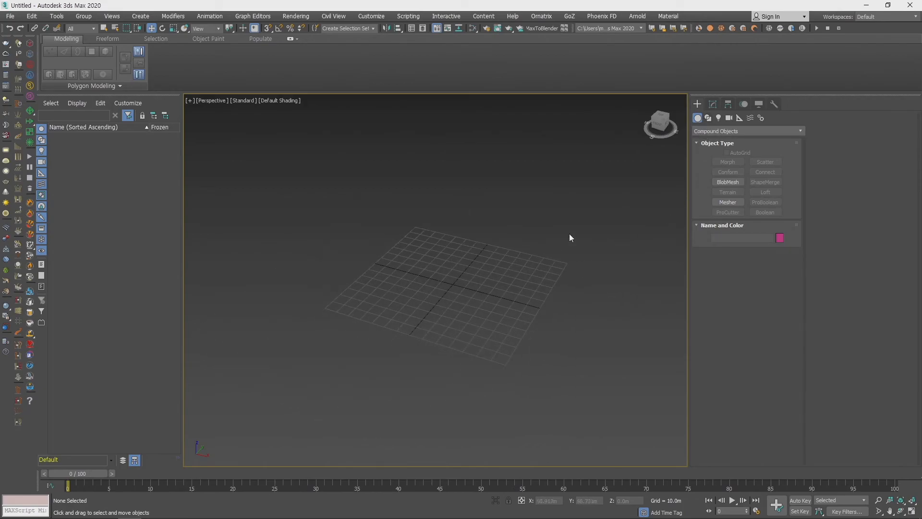
left_click(708, 131)
left_click(712, 140)
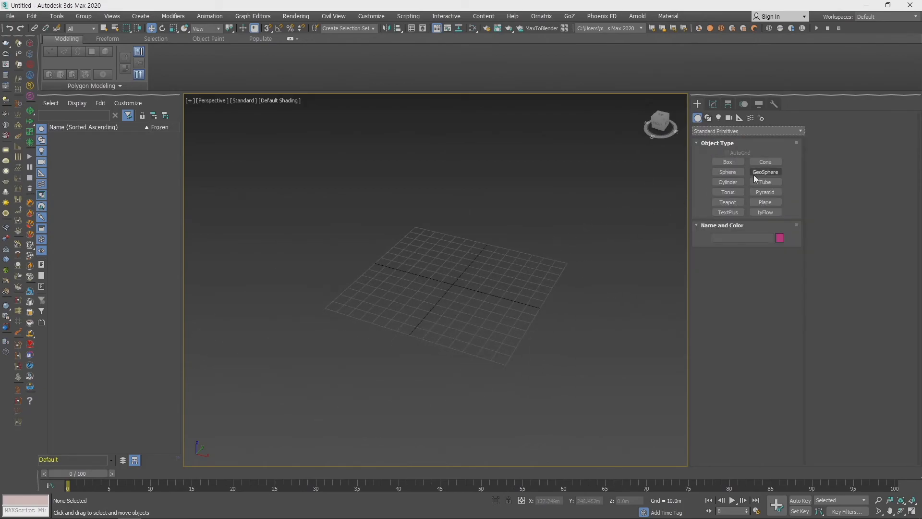
left_click(732, 162)
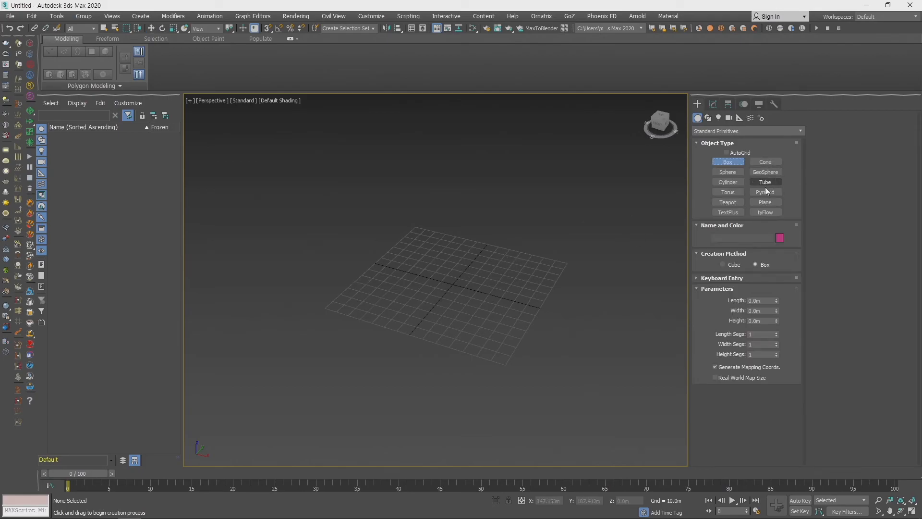
left_click(766, 202)
left_click_drag(238, 297, 692, 220)
middle_click_drag(558, 299, 589, 354)
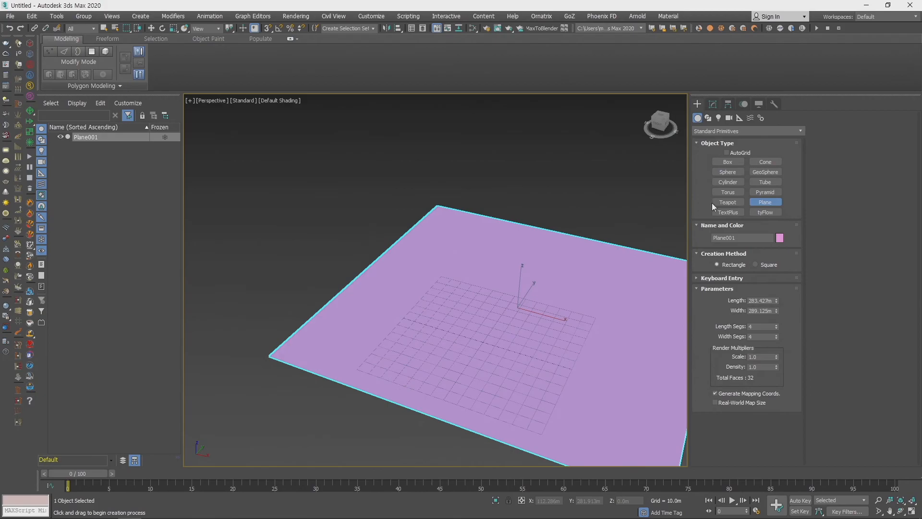
- Create a small sphere just outside the plane's near corner, and bring up the Compound Objects creation options
left_click(729, 172)
left_click_drag(254, 314, 276, 305)
key("w")
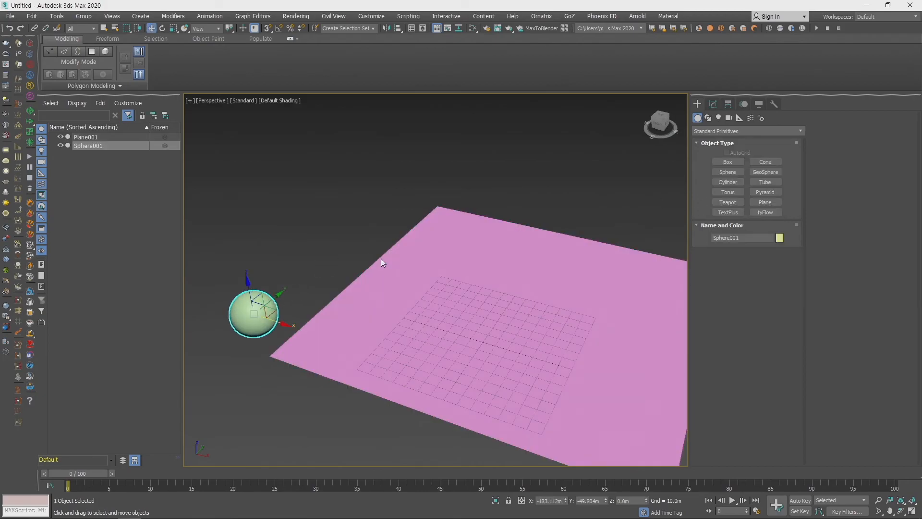
left_click(505, 243)
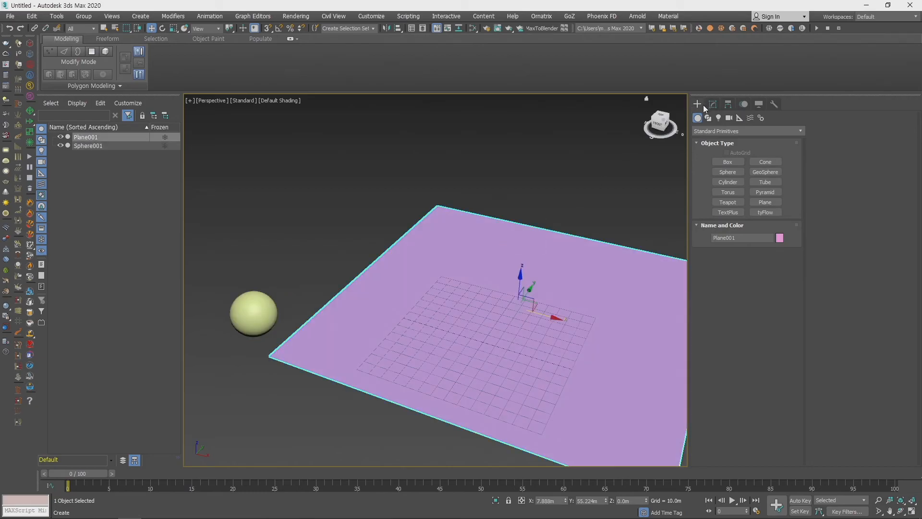
left_click(717, 132)
left_click(717, 158)
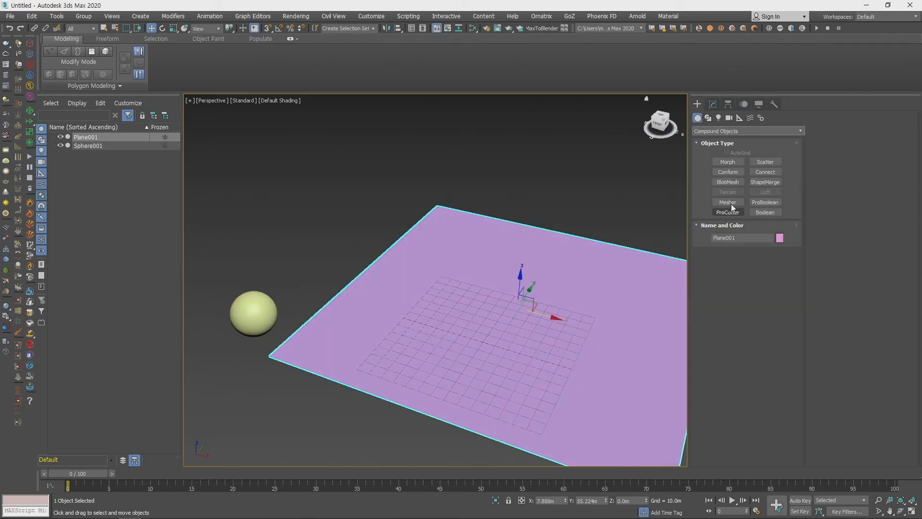
- Try to scatter the plane with the sphere as the distribution object, and undo the pick
left_click(764, 164)
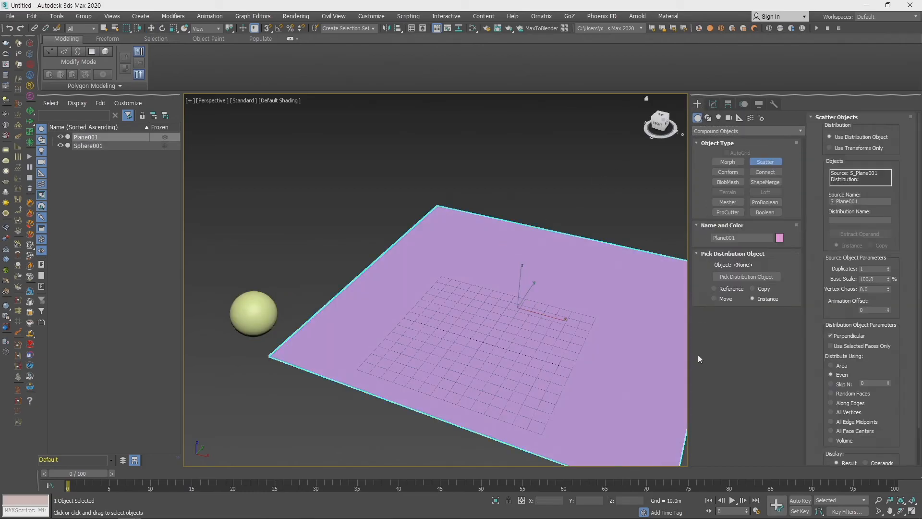
left_click(751, 277)
left_click(253, 304)
middle_click_drag(392, 315, 480, 352, "alt")
key("ctrl+z")
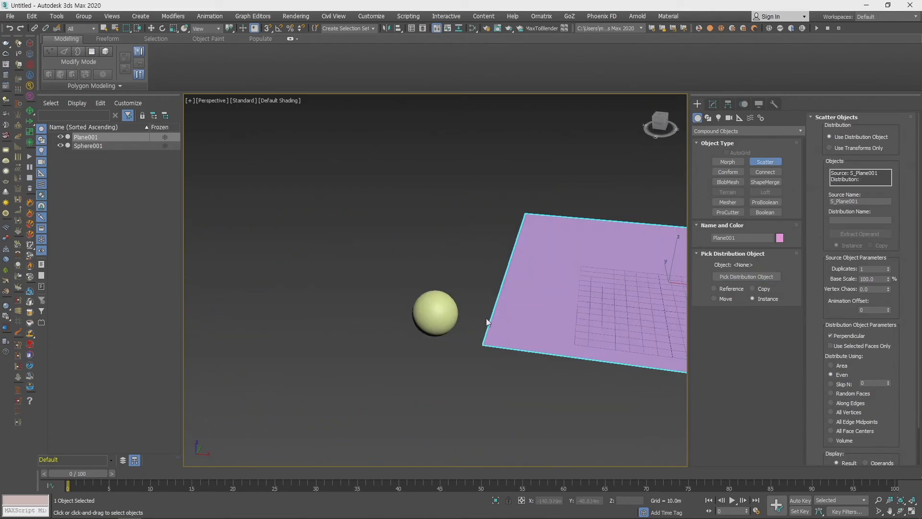
- Make the sphere a Scatter object, using the plane as its distribution object
middle_click_drag(487, 320, 382, 350)
key("w")
left_click(278, 357)
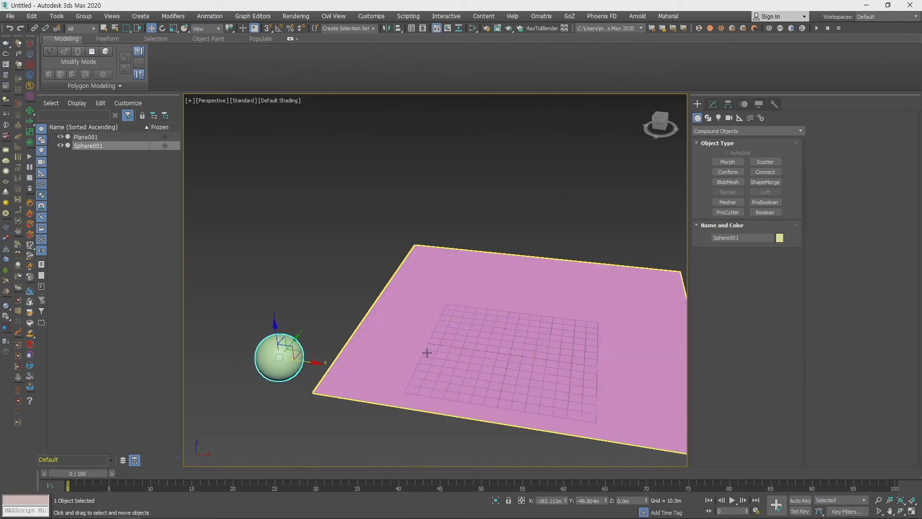
left_click(765, 162)
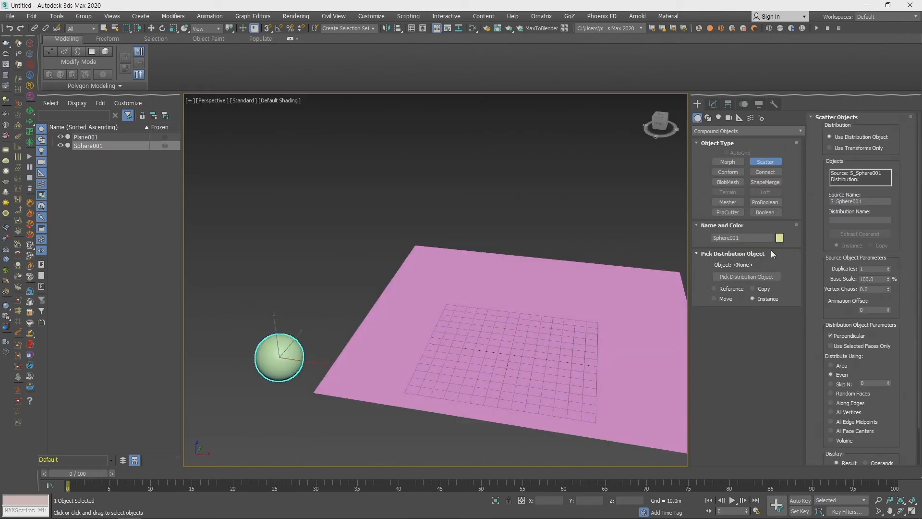
left_click(745, 277)
left_click(568, 302)
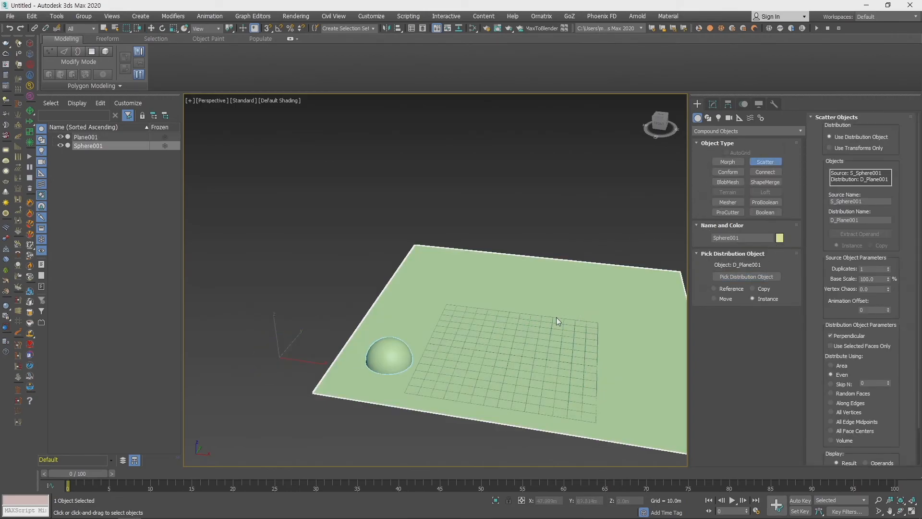
- Raise the Scatter's source duplicates to 103 so the spheres spread across the plane
left_click_drag(888, 273, 897, 246)
middle_click_drag(615, 309, 536, 327, "alt")
mouse_move(536, 327)
middle_mouse_down()
mouse_move(522, 268)
mouse_move(532, 319)
middle_mouse_up()
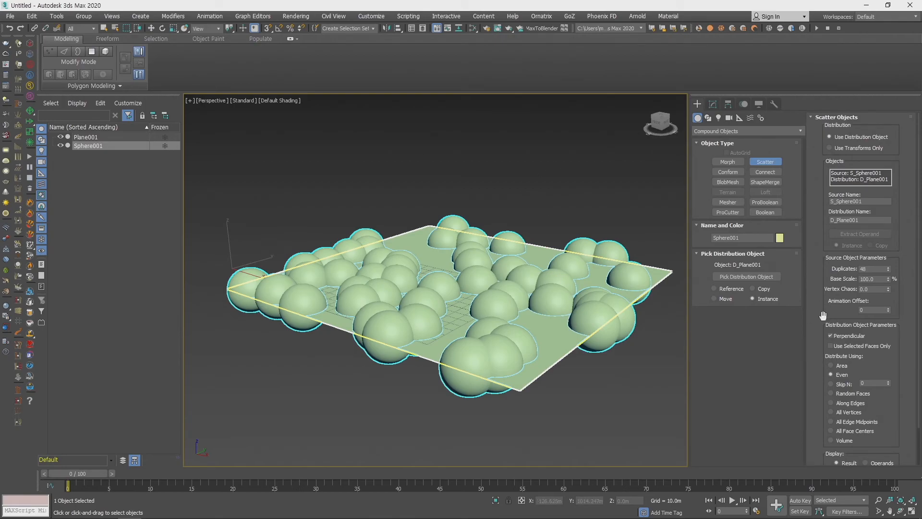
left_click_drag(889, 270, 889, 248)
middle_click_drag(494, 300, 532, 287, "alt")
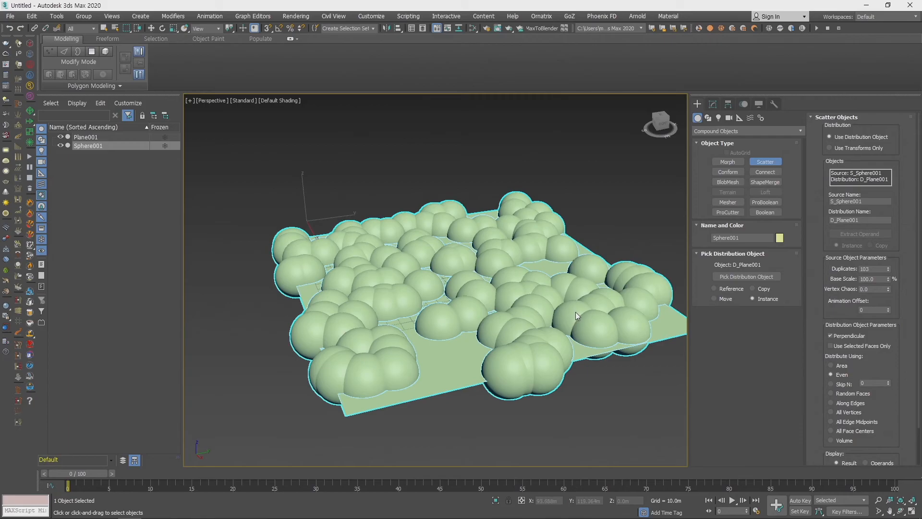
middle_click_drag(576, 312, 554, 299)
middle_click_drag(585, 334, 571, 364)
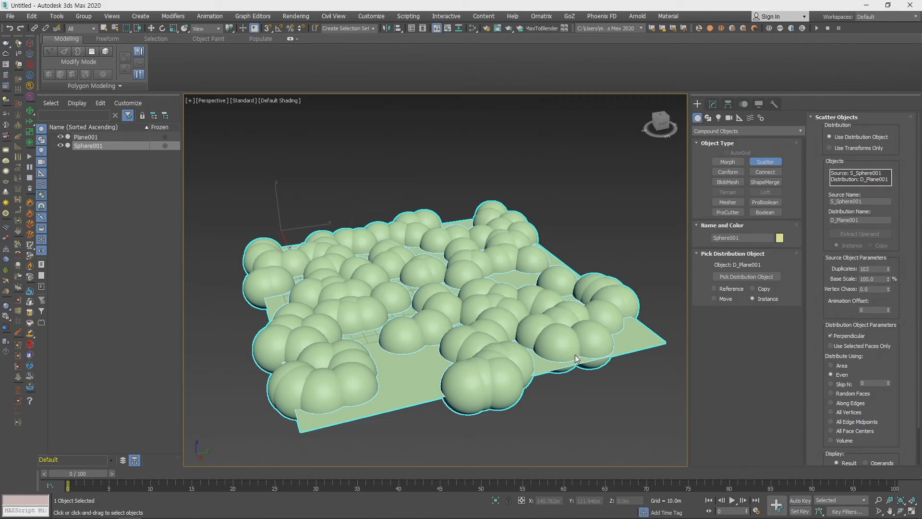
middle_click_drag(552, 328, 551, 233)
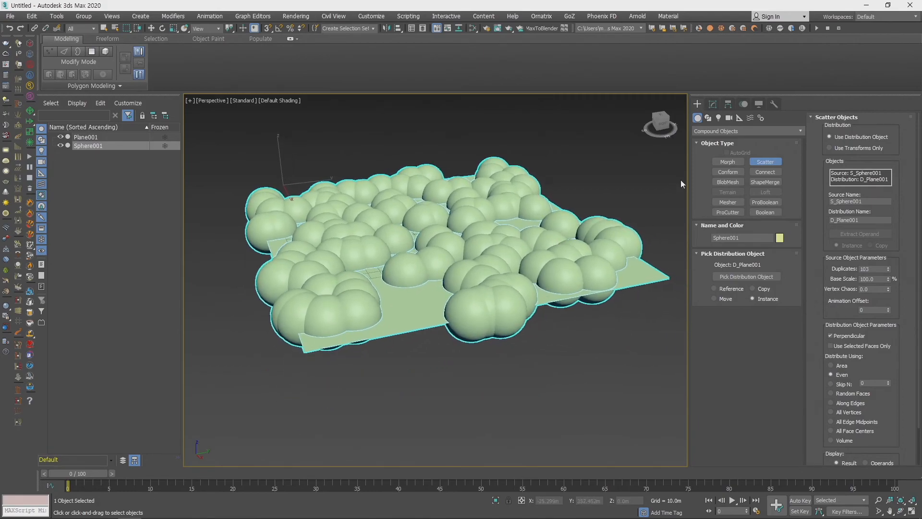
- Show the MultiScatter object types for comparison, and examine the scattered spheres from different angles
left_click(722, 131)
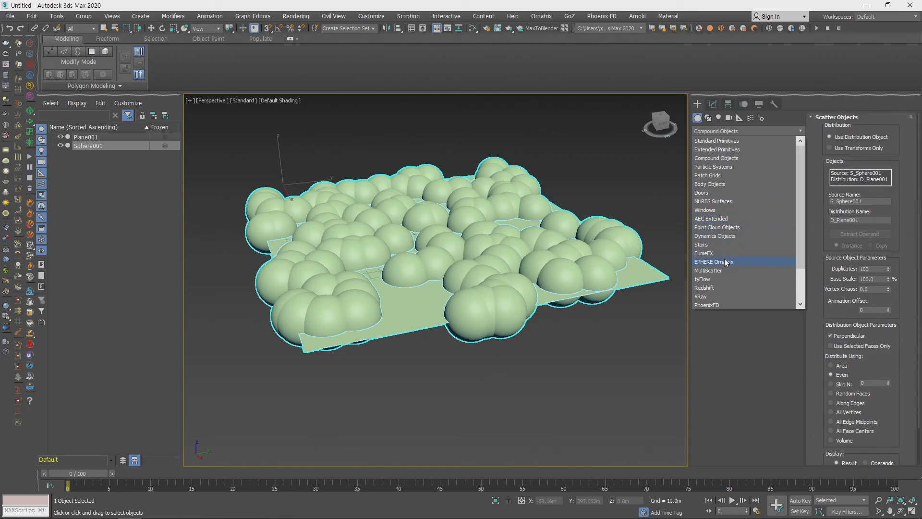
left_click(717, 270)
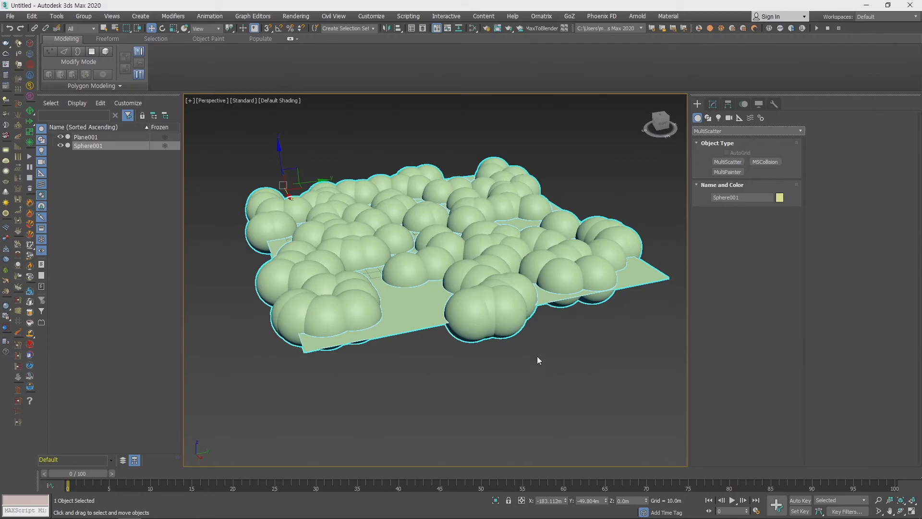
left_click(745, 135)
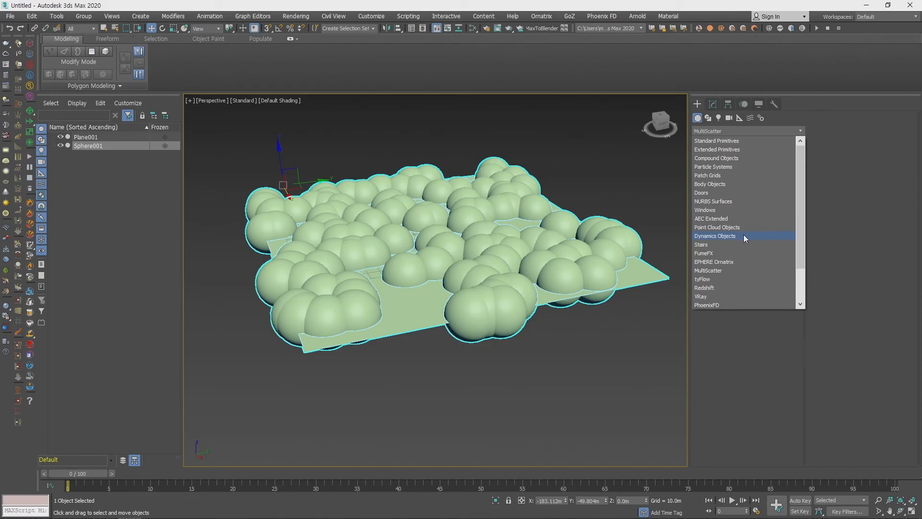
left_click(867, 249)
middle_click_drag(542, 256, 547, 297)
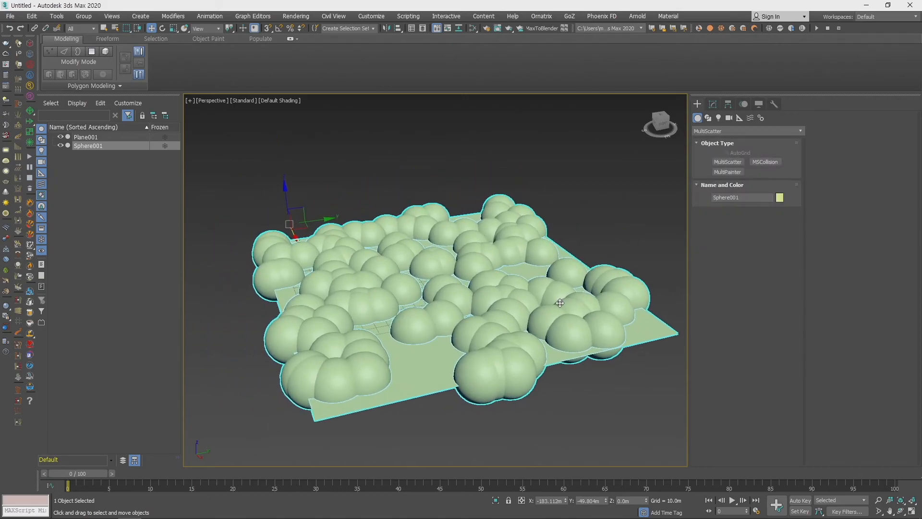
middle_click_drag(472, 331, 441, 327)
scroll(495, 299, "down", 3)
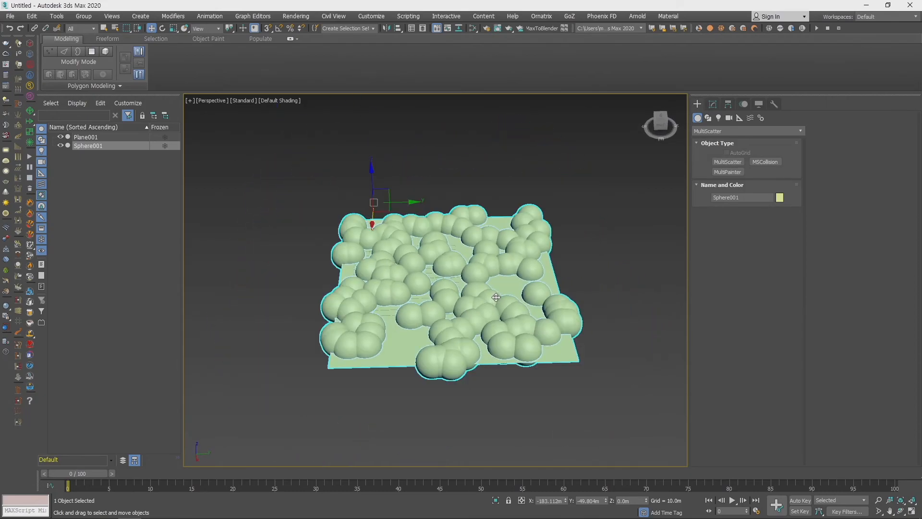
left_click(587, 259)
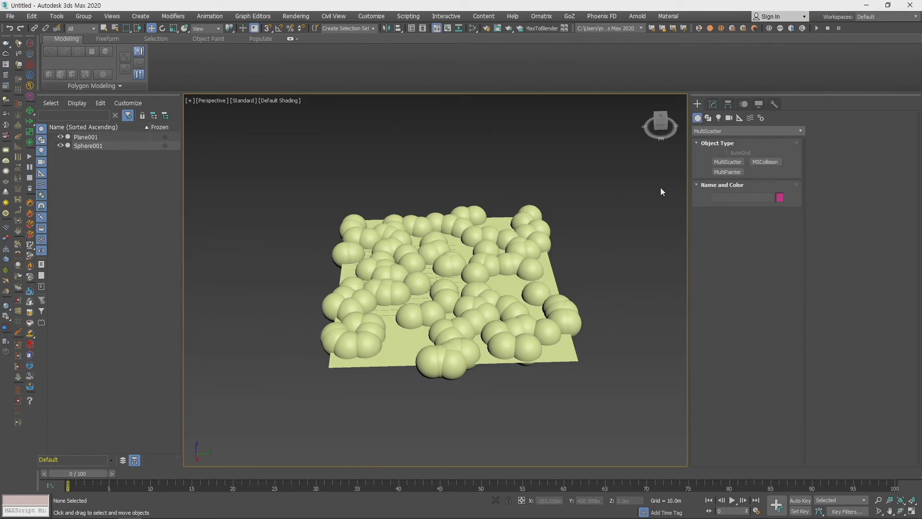
scroll(548, 289, "up", 3)
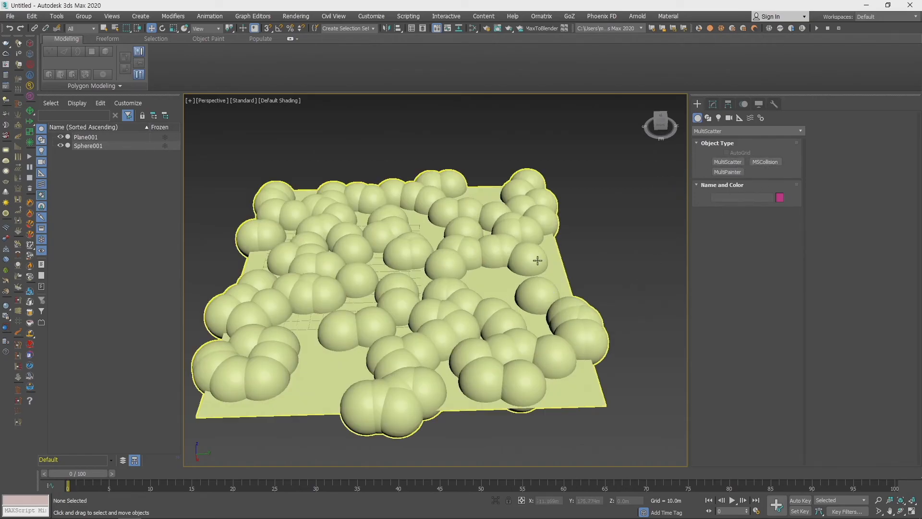
- Delete the scattered sphere object and the original plane from the scene
left_click(545, 261)
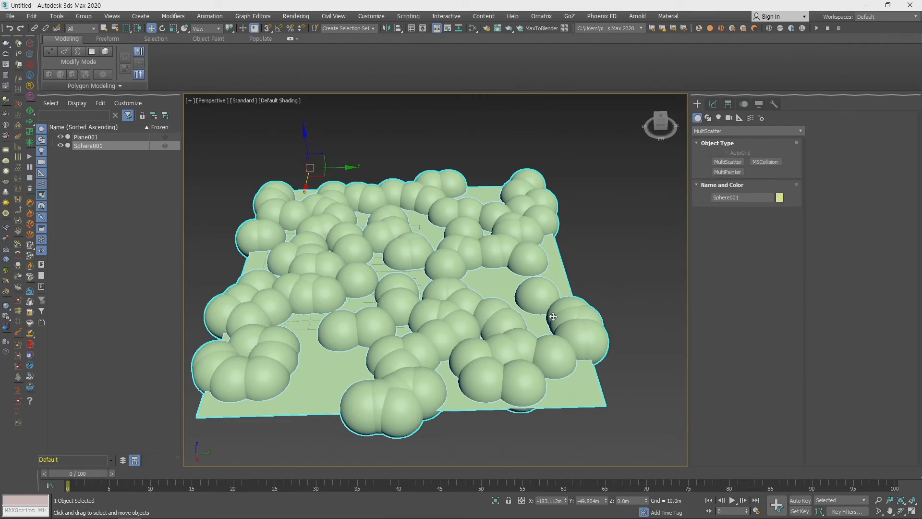
mouse_move(550, 312)
middle_mouse_down()
mouse_move(575, 294)
mouse_move(556, 302)
mouse_move(564, 310)
middle_mouse_up()
left_click(609, 264)
left_click(553, 254)
key("Delete")
left_click(583, 277)
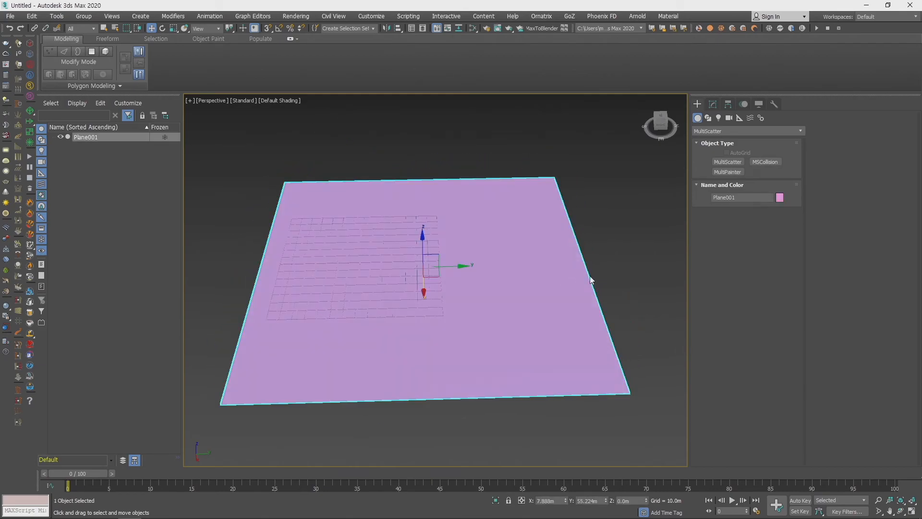
key("Delete")
- Create a large sphere from the Standard Primitives over the grid, and return to the Compound Objects options
left_click(707, 131)
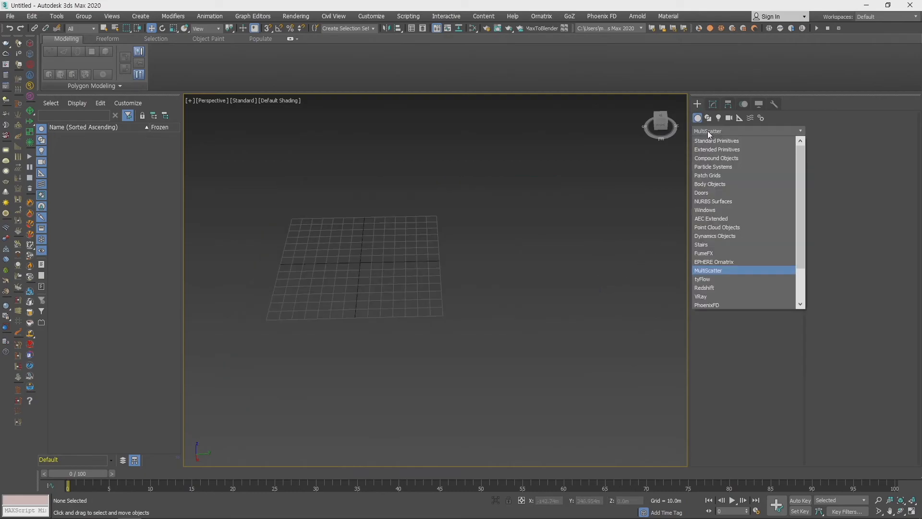
left_click(712, 142)
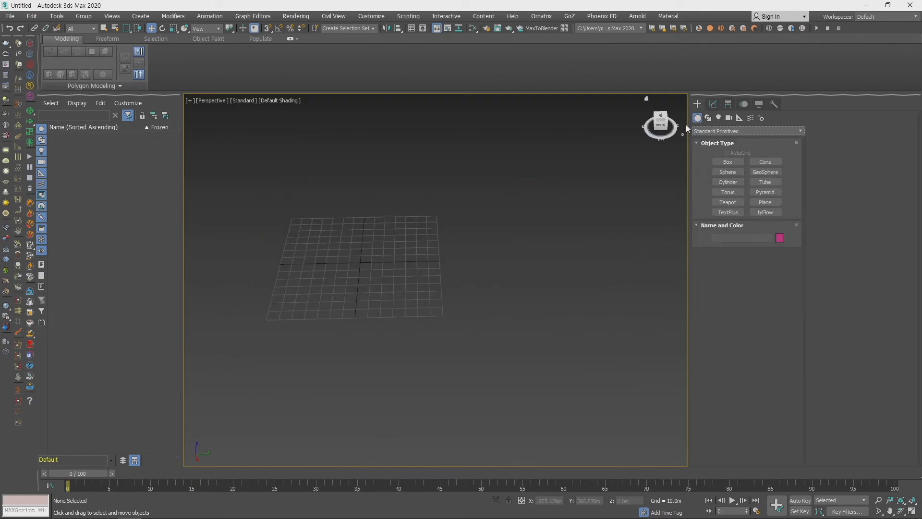
left_click(717, 131)
left_click(717, 140)
left_click(727, 172)
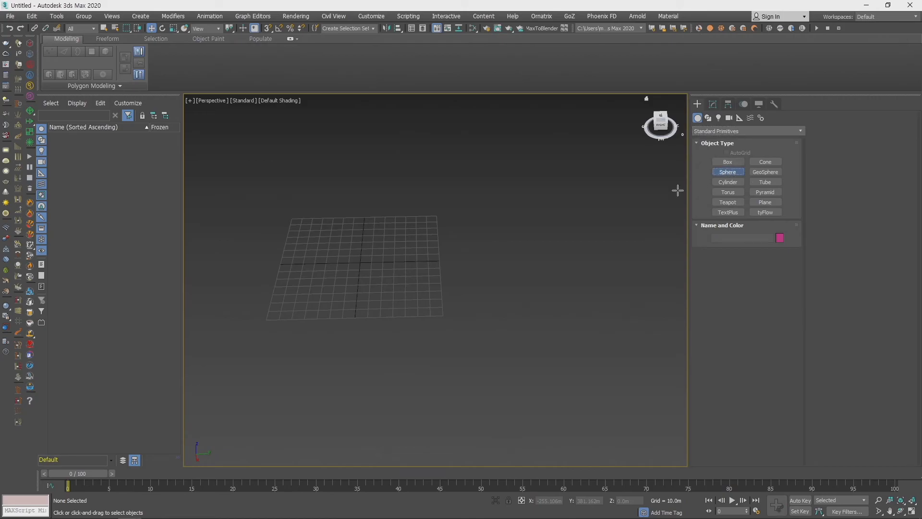
left_click_drag(346, 289, 414, 288)
left_click(713, 131)
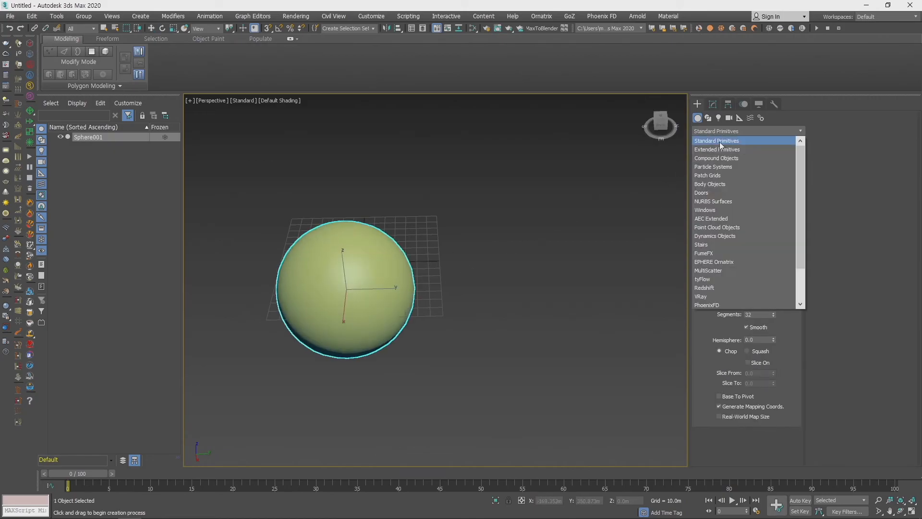
left_click(725, 159)
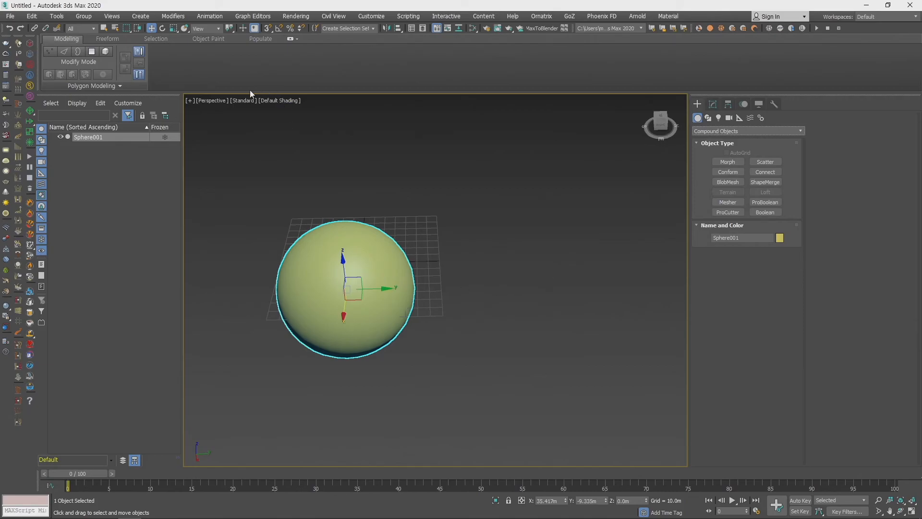
- Turn on the viewport's Display Selected With Edged Faces option to show the sphere's mesh
left_click(244, 100)
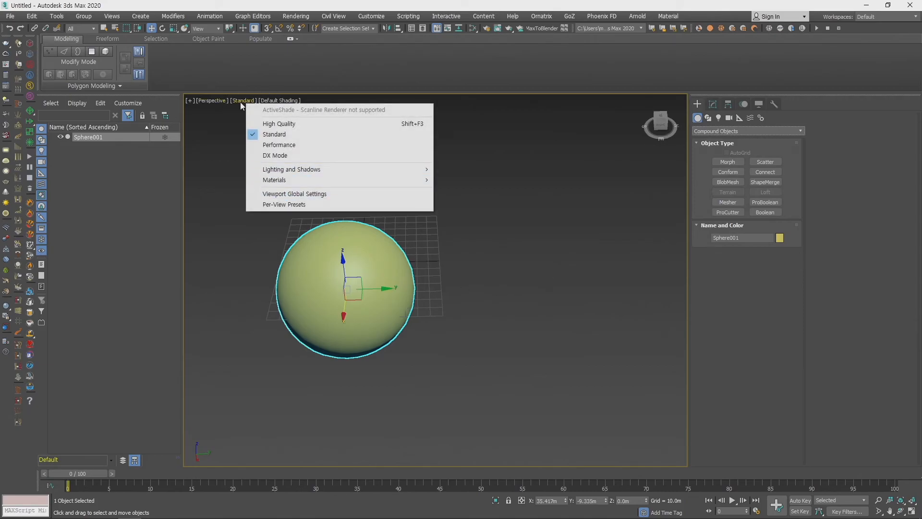
left_click(279, 101)
mouse_move(313, 222)
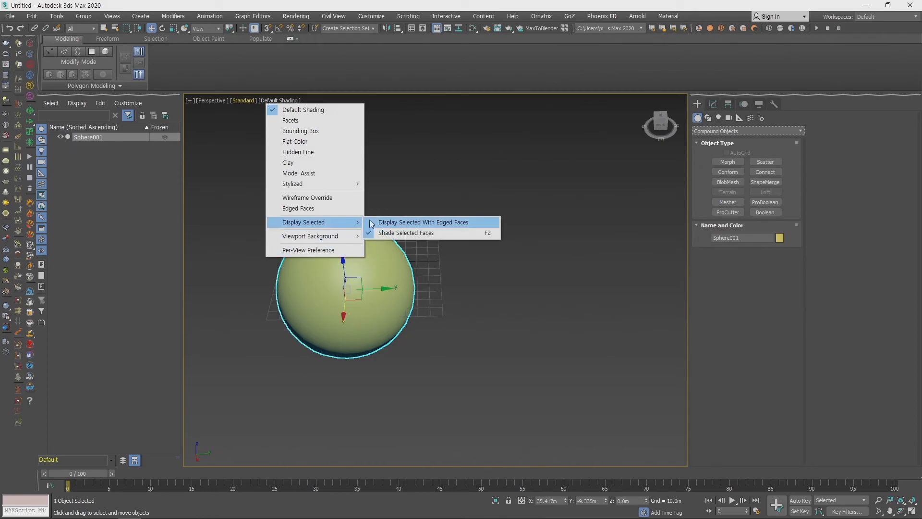
left_click(432, 222)
middle_click_drag(405, 288, 441, 289)
key("F4")
scroll(415, 294, "up", 2)
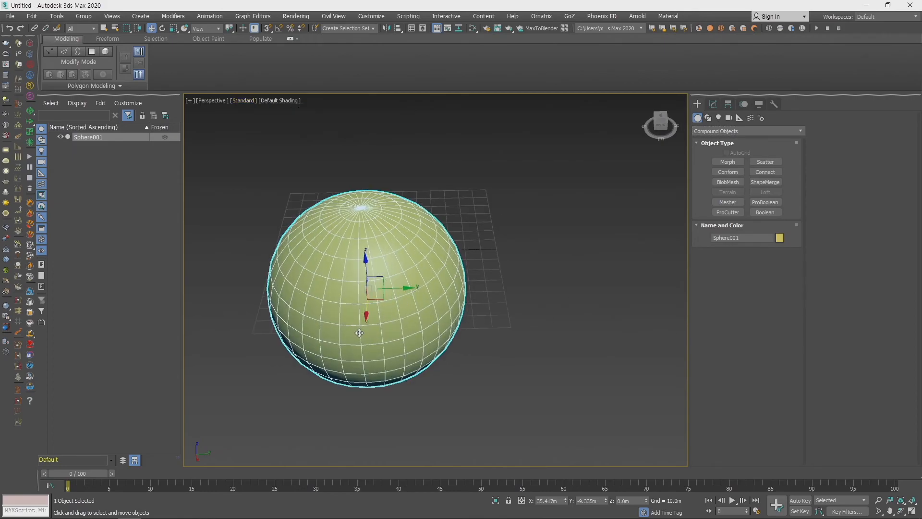
middle_click_drag(498, 331, 443, 328)
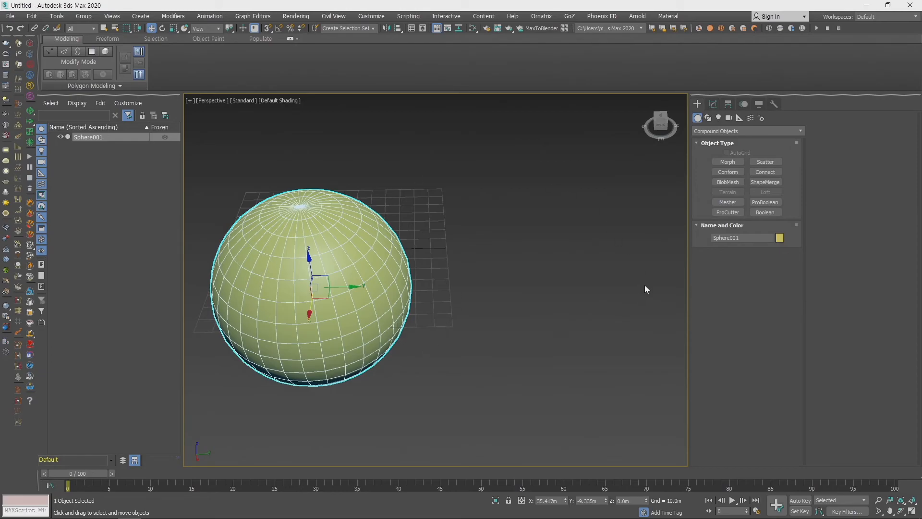
- Create a Box primitive beside the sphere, about 83 m long, 103 m wide and 87 m high
left_click(713, 130)
left_click(735, 140)
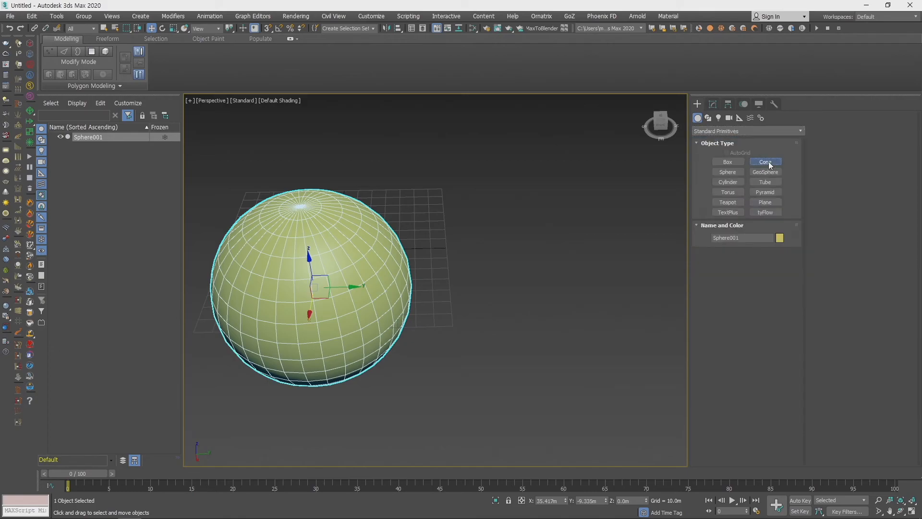
left_click(728, 162)
left_click_drag(490, 225, 663, 323)
left_click(657, 202)
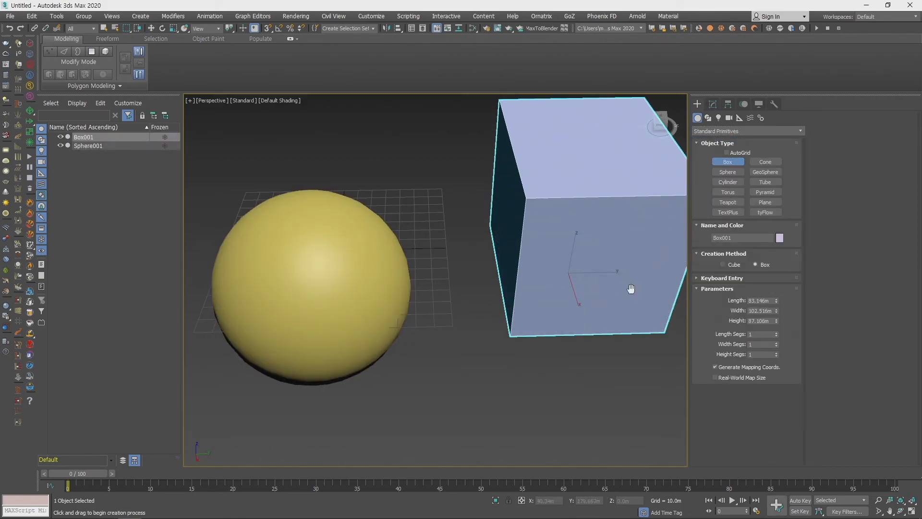
scroll(593, 325, "down", 3)
- Set the box's length, width and height segments to 8 each
left_click_drag(777, 336, 778, 334)
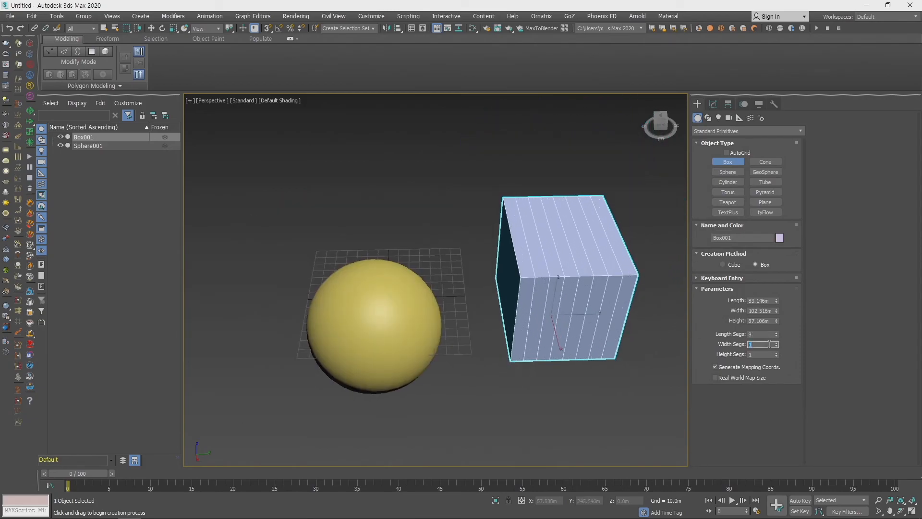
type("8")
key("Tab")
key("Return")
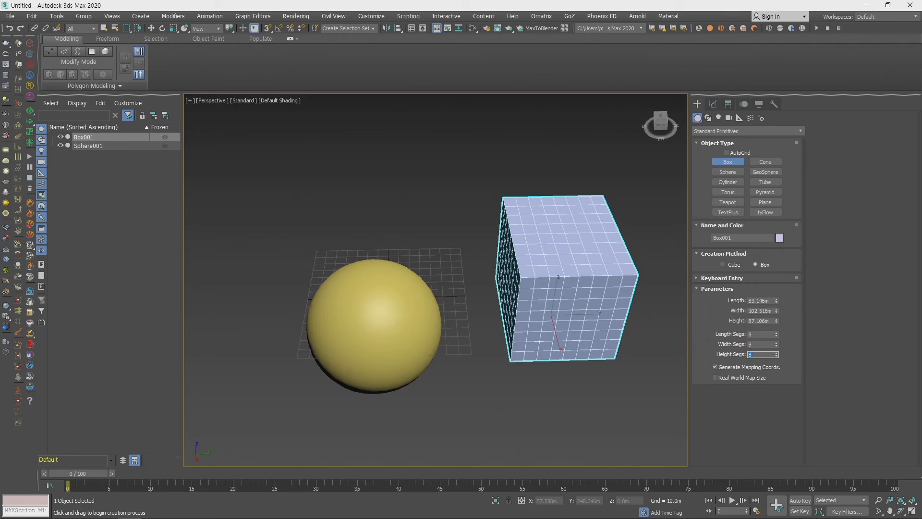
- Make the sphere a Conform compound object with the box as its wrap-to object
middle_click_drag(547, 313, 523, 315)
key("w")
left_click(363, 332)
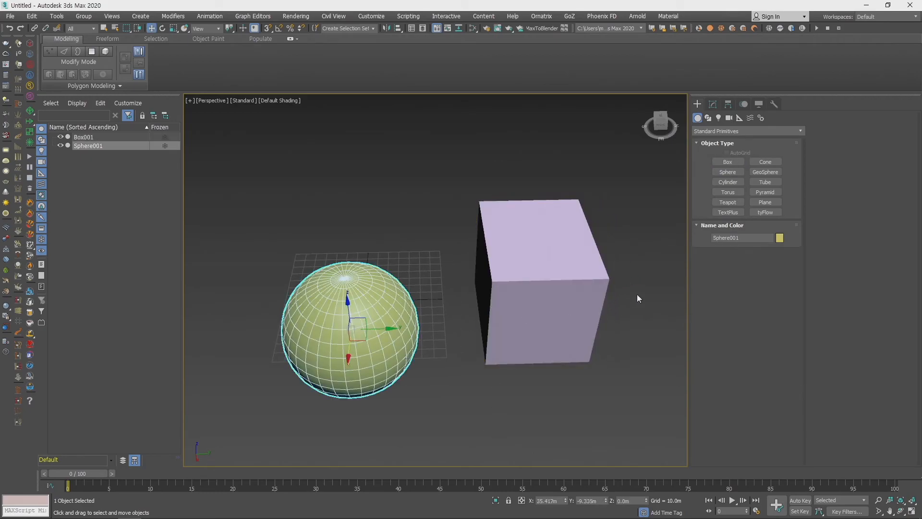
left_click(723, 134)
left_click(718, 150)
left_click(742, 174)
left_click(747, 277)
left_click(516, 288)
middle_click_drag(516, 289, 517, 333)
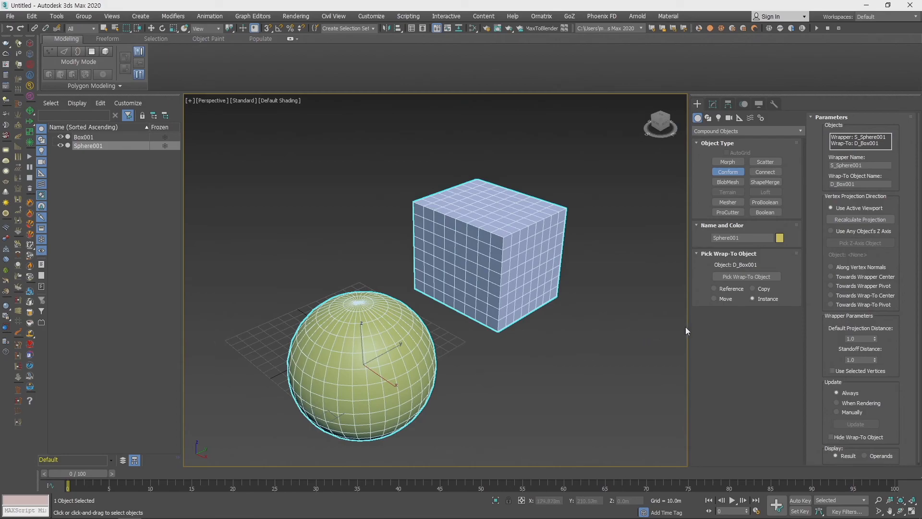
- Try moving the conformed sphere along Y beside the box to show how its wrapped mesh separates, and undo each move
key("w")
left_click(713, 104)
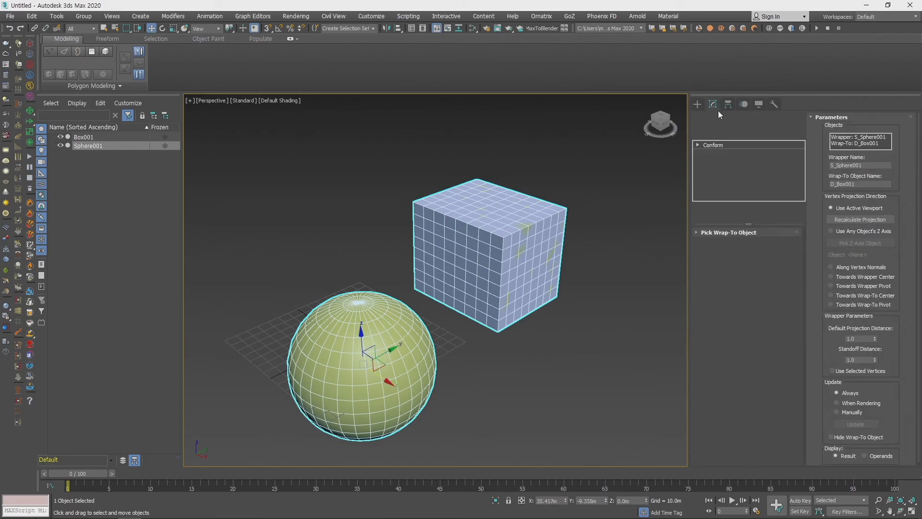
middle_click_drag(528, 359, 473, 367, "alt")
left_click_drag(378, 344, 412, 331)
key("ctrl+z")
middle_click_drag(529, 332, 479, 325, "alt")
left_click_drag(376, 330, 267, 322)
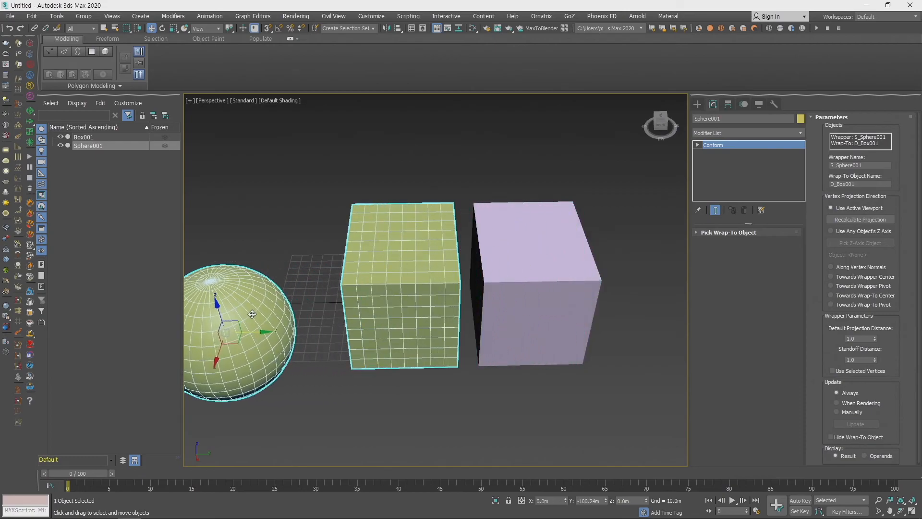
key("ctrl+z")
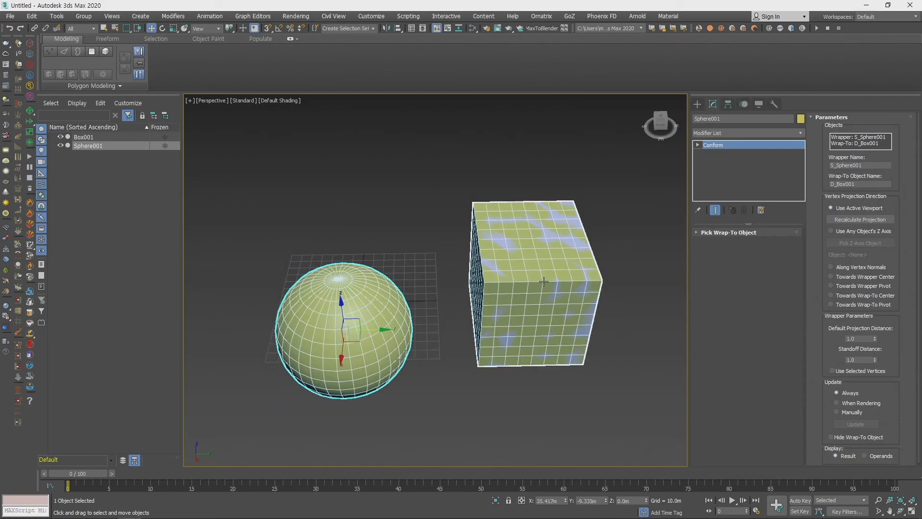
- Try moving the conformed sphere in both directions along Y, first away from the box and then past it, undoing both moves
middle_click_drag(556, 295, 484, 299)
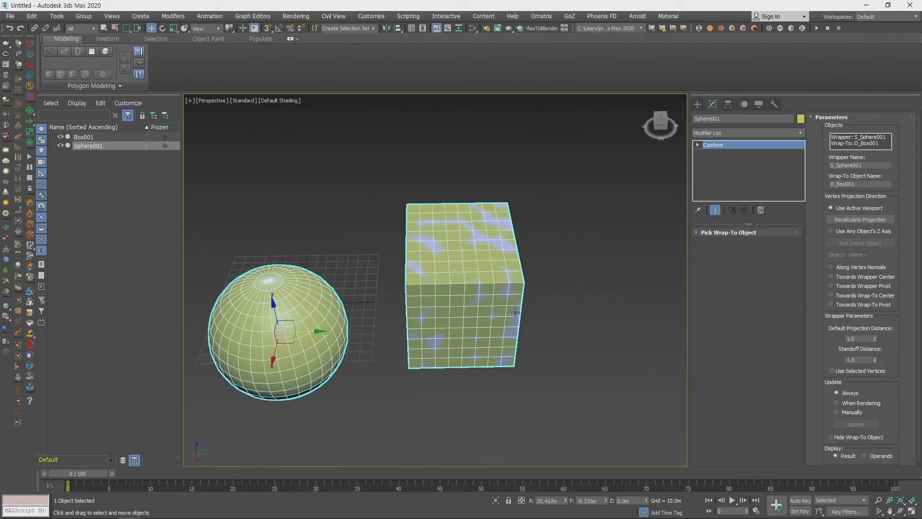
middle_click_drag(568, 342, 610, 331)
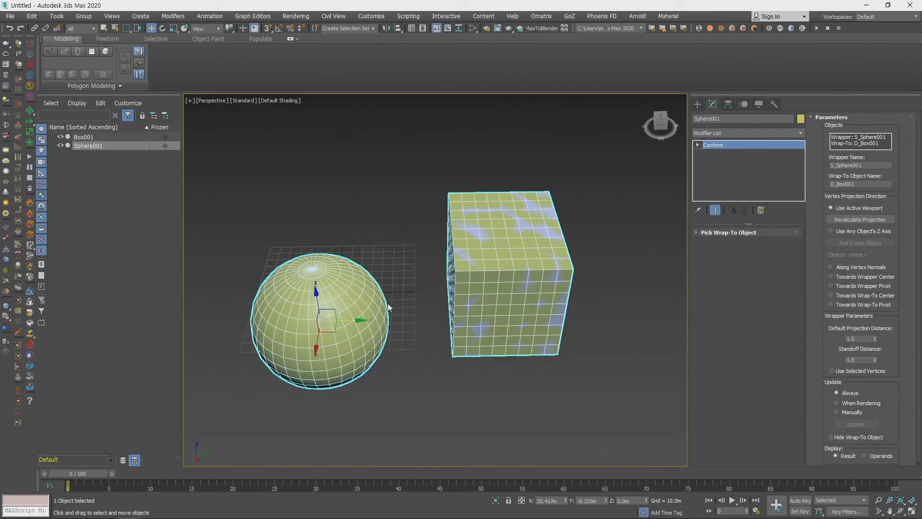
left_click_drag(349, 320, 276, 317)
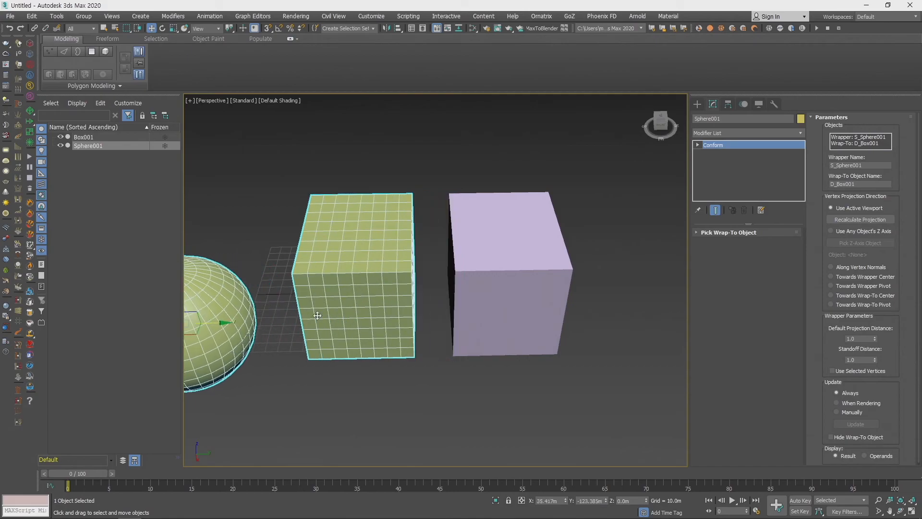
key("ctrl+z")
middle_click_drag(561, 358, 588, 351)
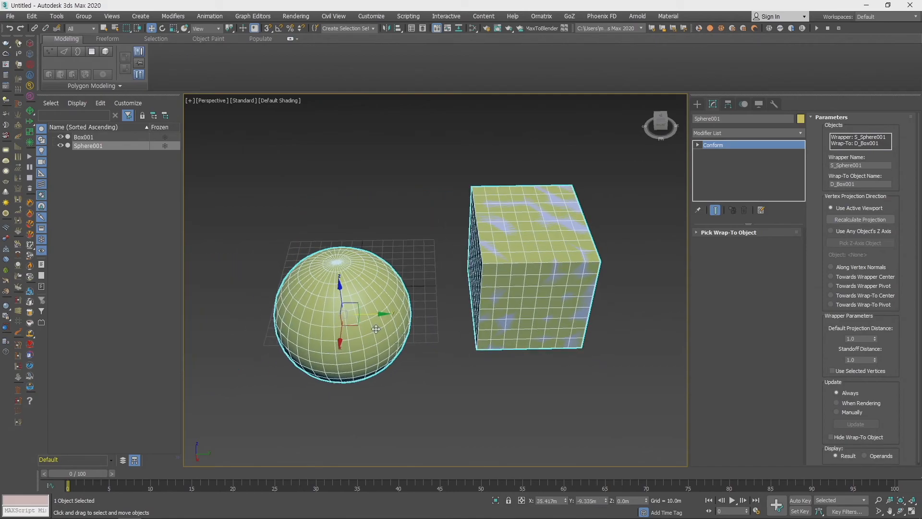
left_click_drag(376, 329, 494, 327)
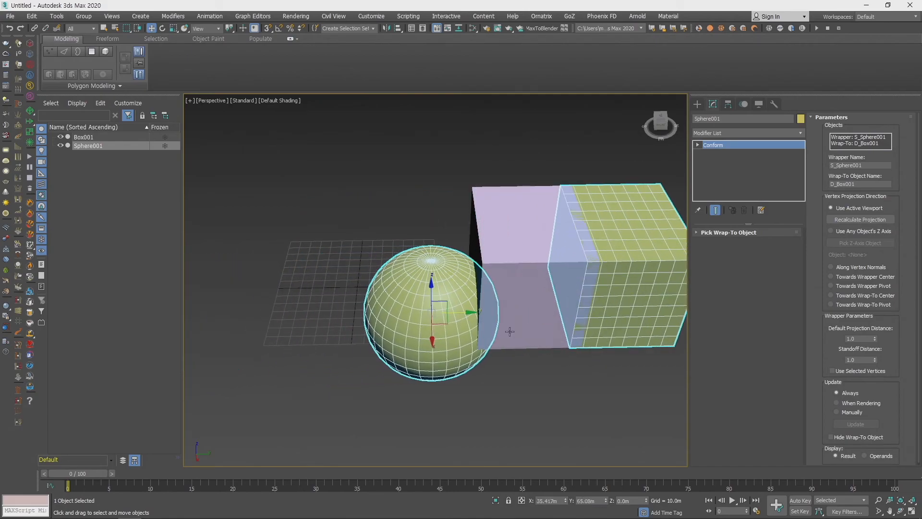
key("ctrl+z")
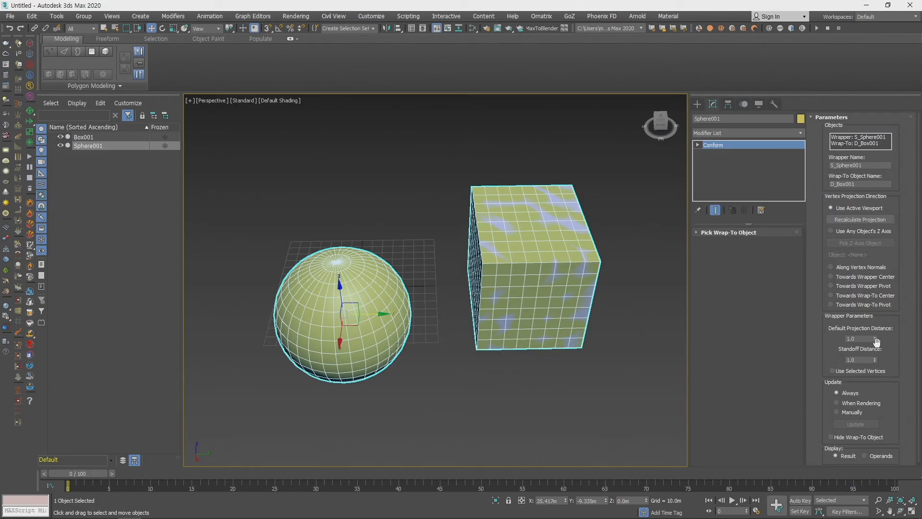
- Enter 1 for the Conform standoff distance and move the conformed sphere away from the box to about Y -138 m
left_click_drag(877, 340, 865, 365)
type("1")
key("Return")
left_click_drag(373, 314, 211, 300)
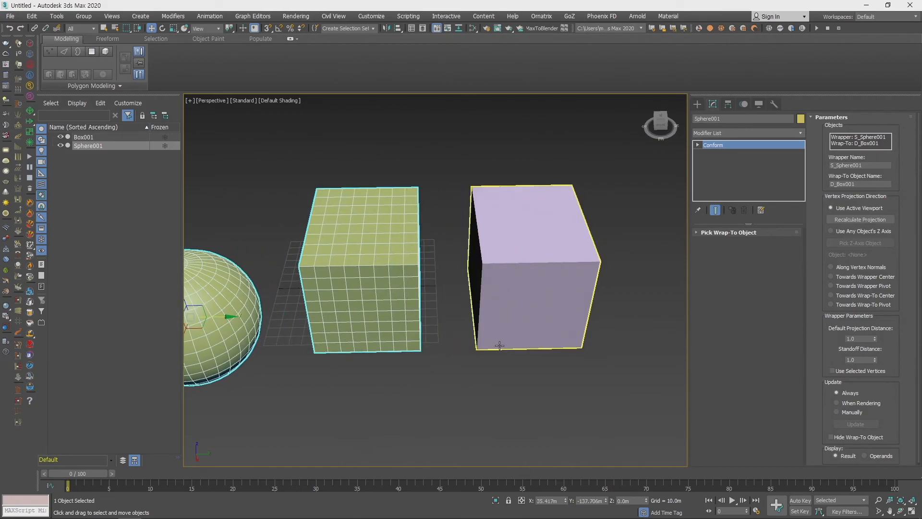
- Delete the conformed sphere and the original box from the scene
key("Delete")
left_click(553, 302)
key("Delete")
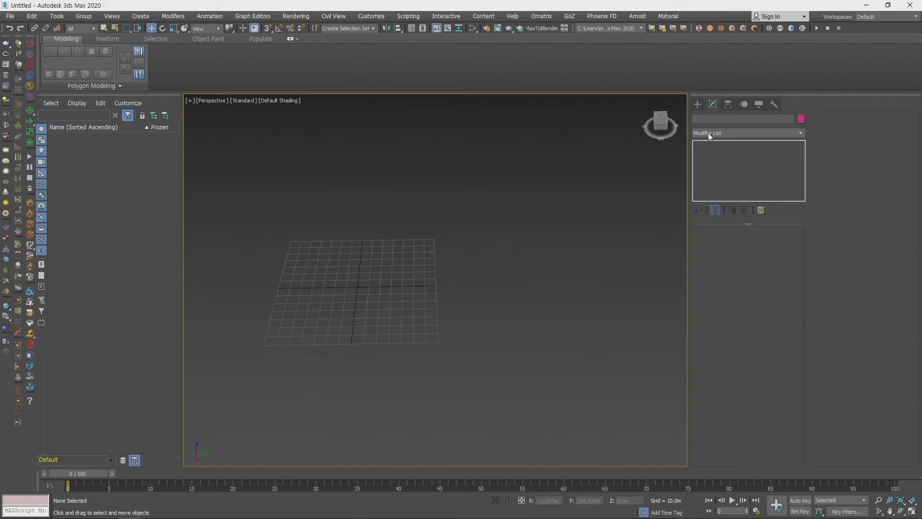
- Create two Sphere primitives, a large one near the grid's centre and a smaller one beside it along Y
left_click(698, 105)
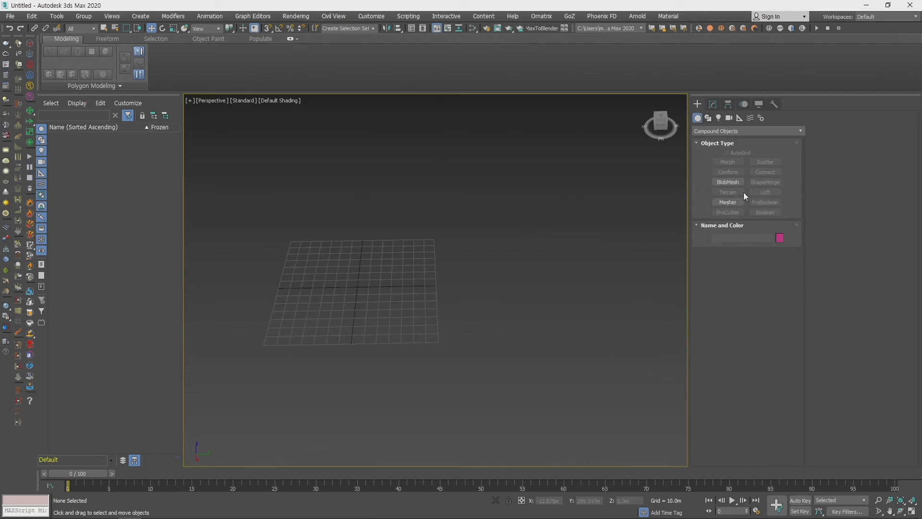
left_click(717, 132)
left_click(740, 140)
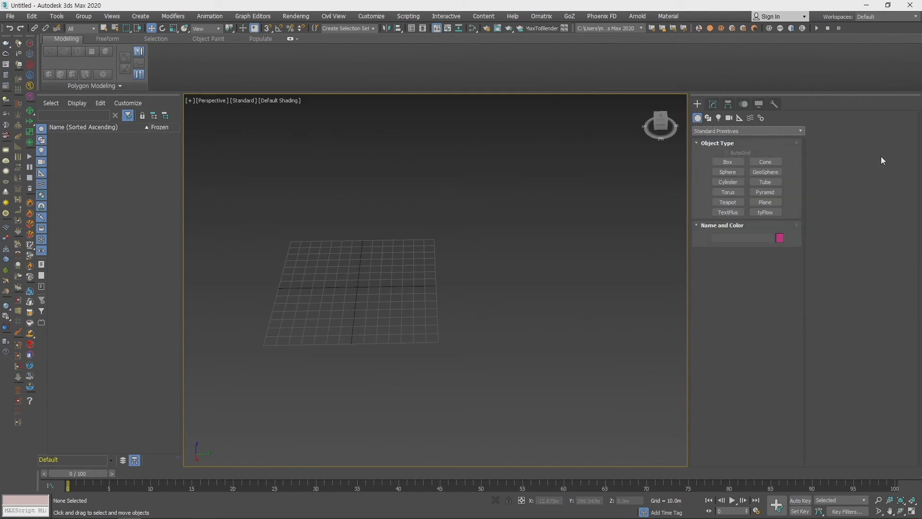
left_click(733, 175)
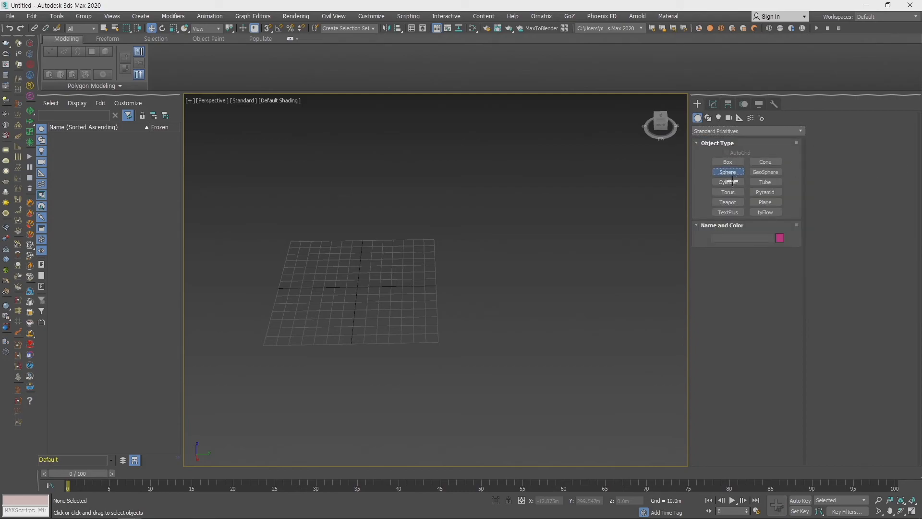
left_click_drag(345, 289, 462, 301)
- Move the smaller green sphere along Y to about 51 m so it slightly overlaps the large red sphere
key("w")
middle_click_drag(477, 307, 492, 312)
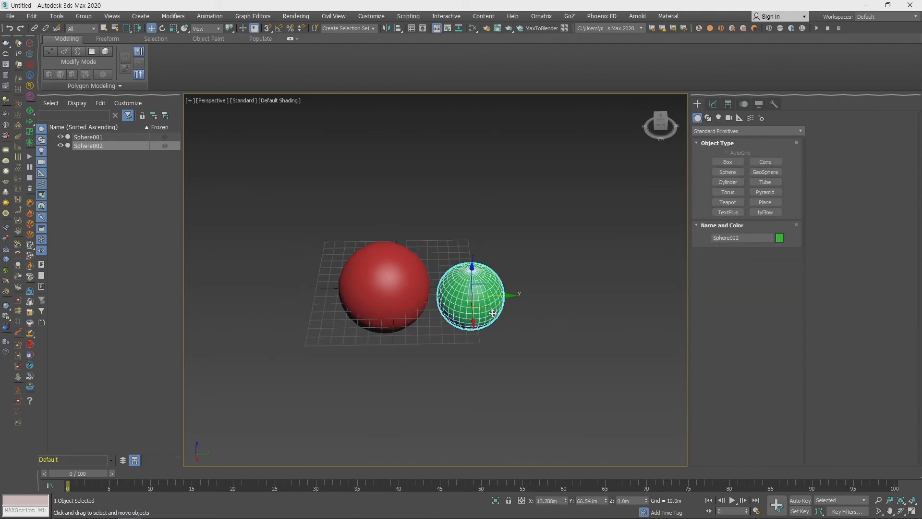
left_click_drag(503, 293, 484, 294)
scroll(444, 337, "up", 5)
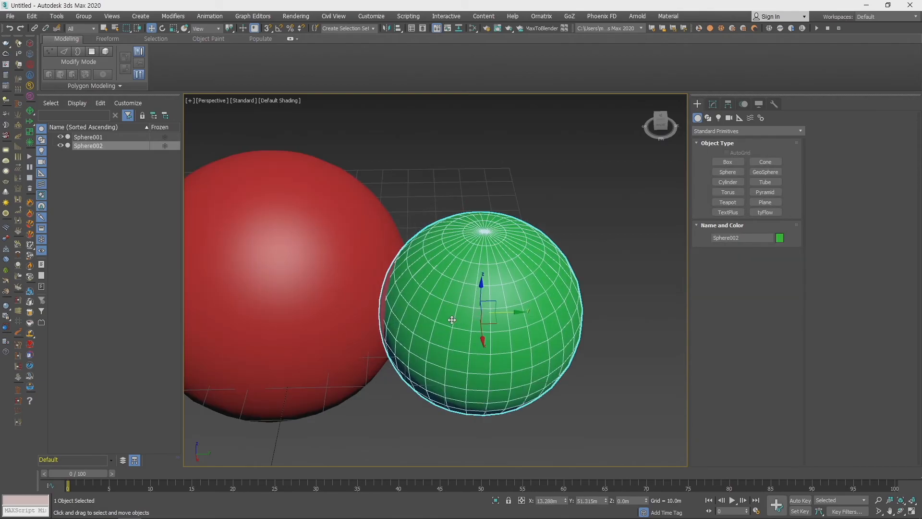
middle_click_drag(442, 353, 468, 331)
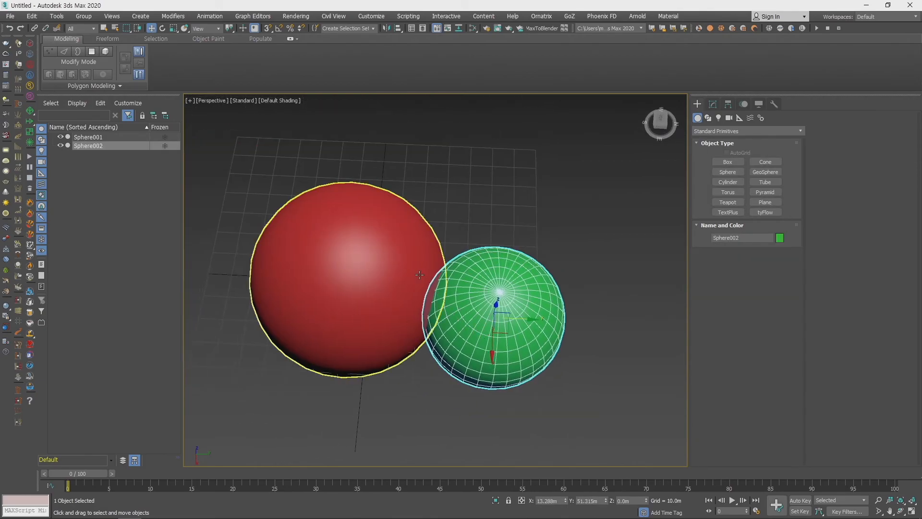
- Move the green sphere a little farther into the red sphere along Y to enlarge their overlap
left_click(409, 263)
left_click(508, 283)
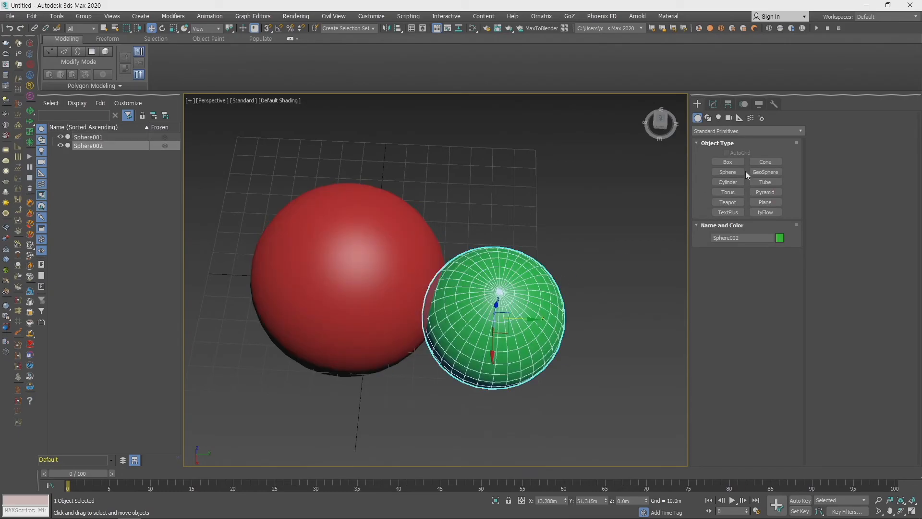
left_click(726, 132)
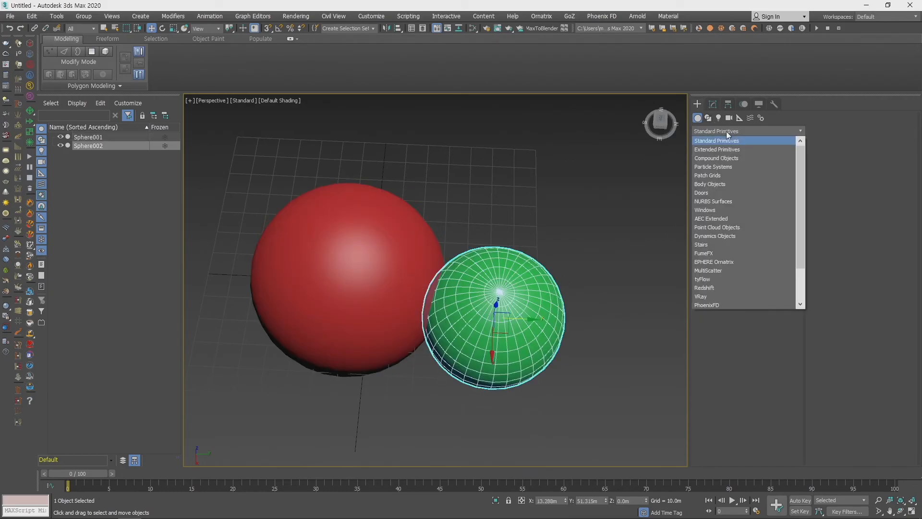
left_click(792, 131)
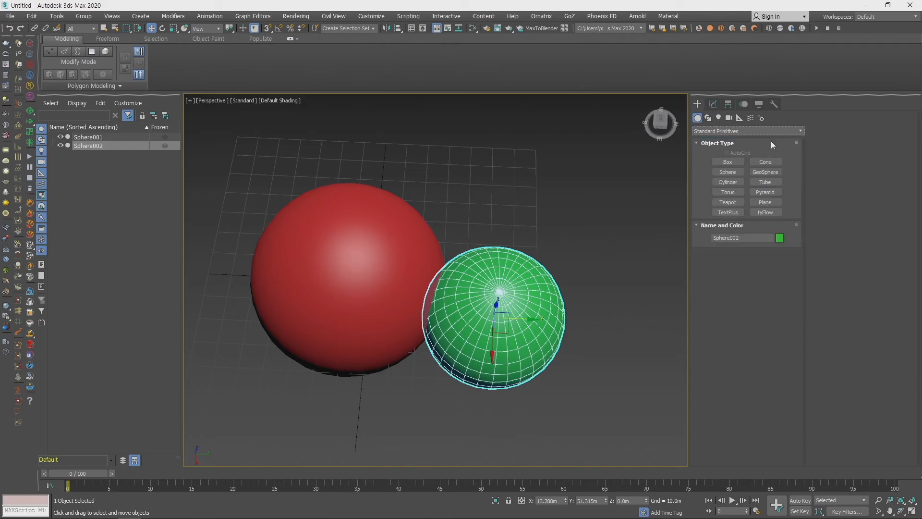
scroll(487, 303, "up", 4)
middle_click_drag(468, 298, 501, 253)
scroll(500, 298, "down", 2)
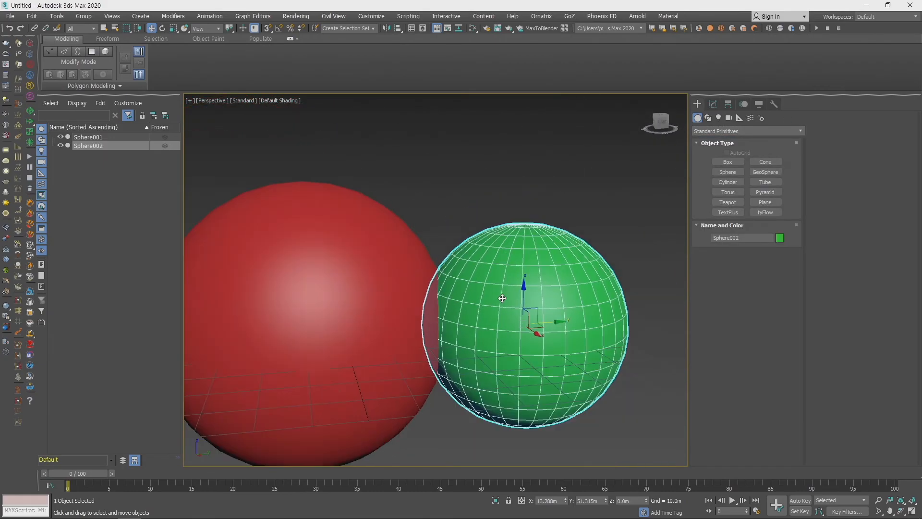
left_click_drag(549, 325, 521, 326)
middle_click_drag(522, 327, 500, 312, "alt")
- Subtract the green sphere from the red sphere with a ProBoolean compound object set to Subtraction
left_click(398, 277)
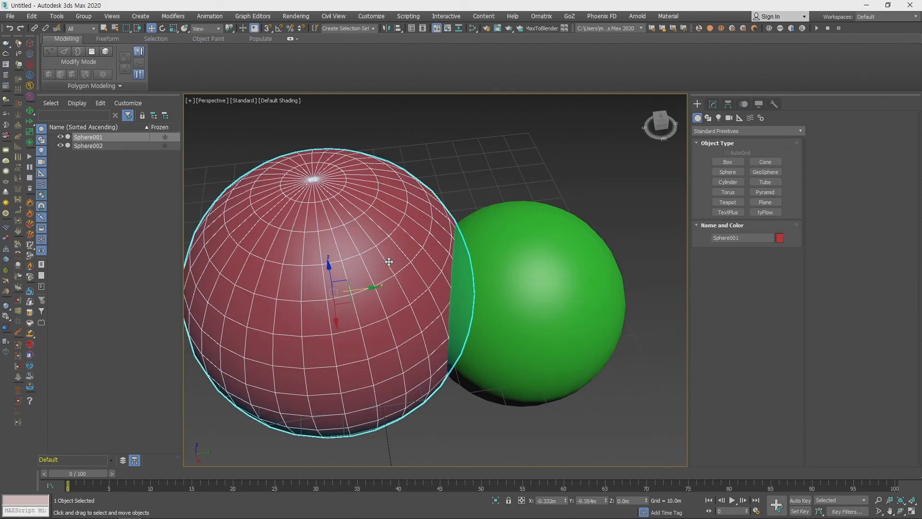
middle_click_drag(557, 333, 657, 322, "alt")
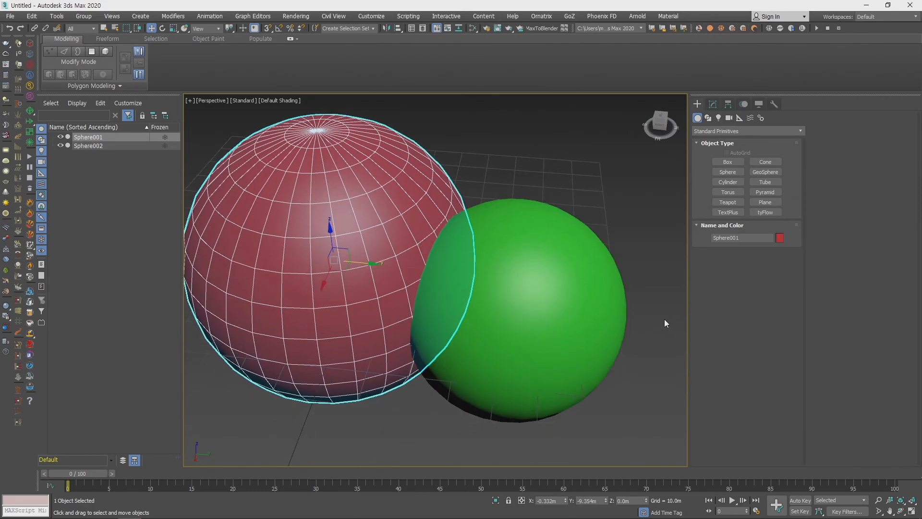
left_click(721, 131)
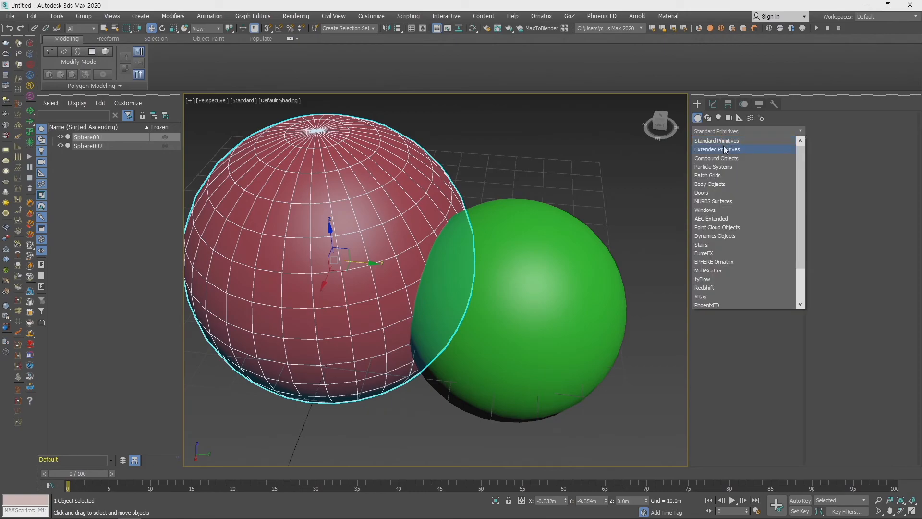
left_click(724, 158)
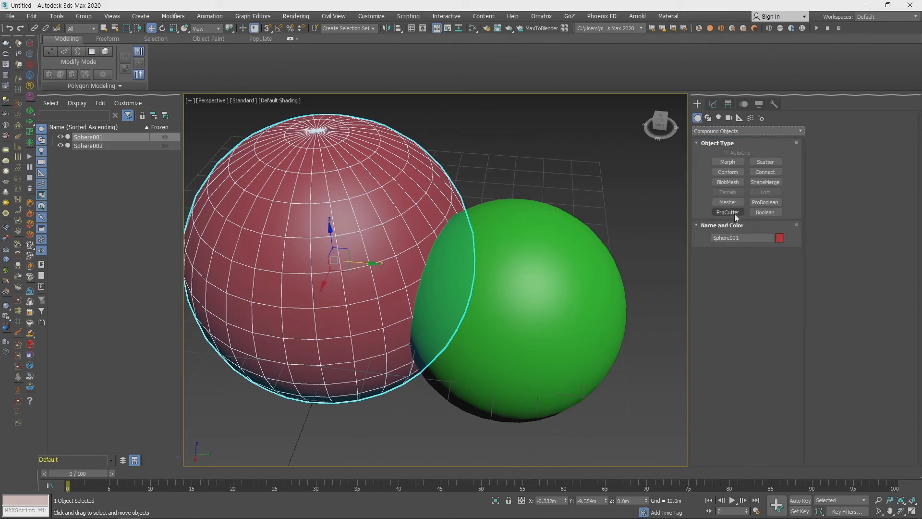
left_click(779, 202)
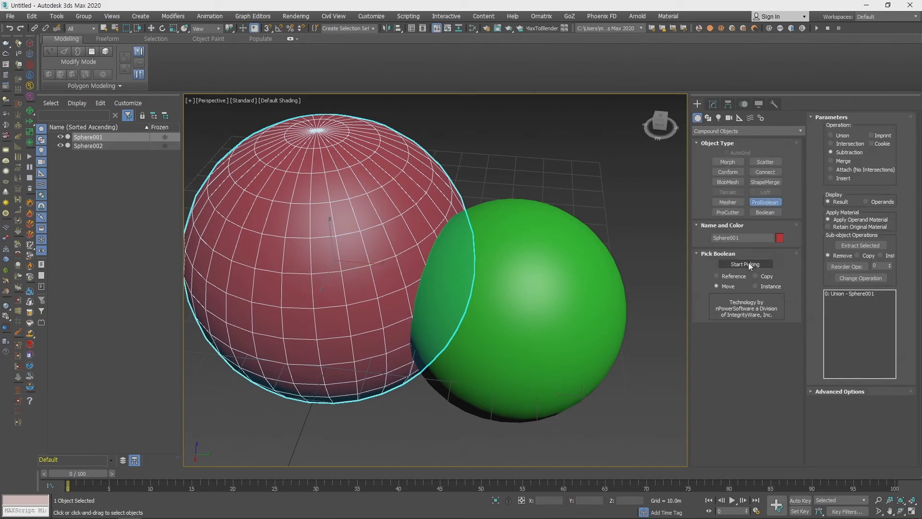
left_click(746, 265)
left_click(591, 293)
middle_click_drag(509, 295, 506, 254)
key("w")
scroll(488, 301, "up", 5)
scroll(510, 307, "down", 3)
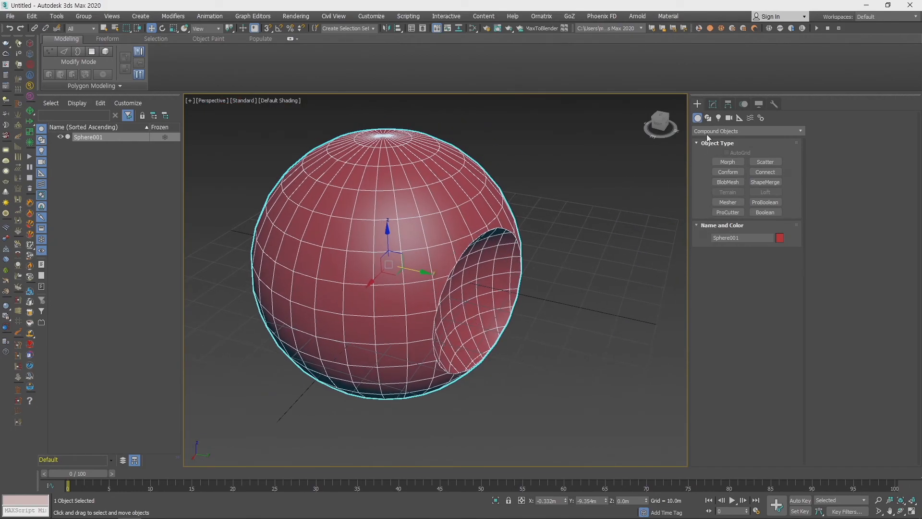
- Add a TurboSmooth modifier to the ProBoolean sphere
left_click(713, 104)
left_click(765, 134)
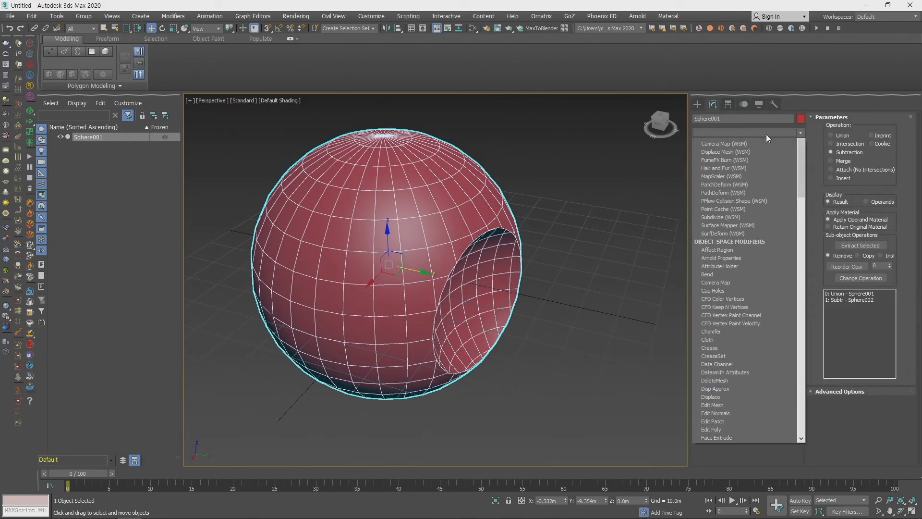
key("t")
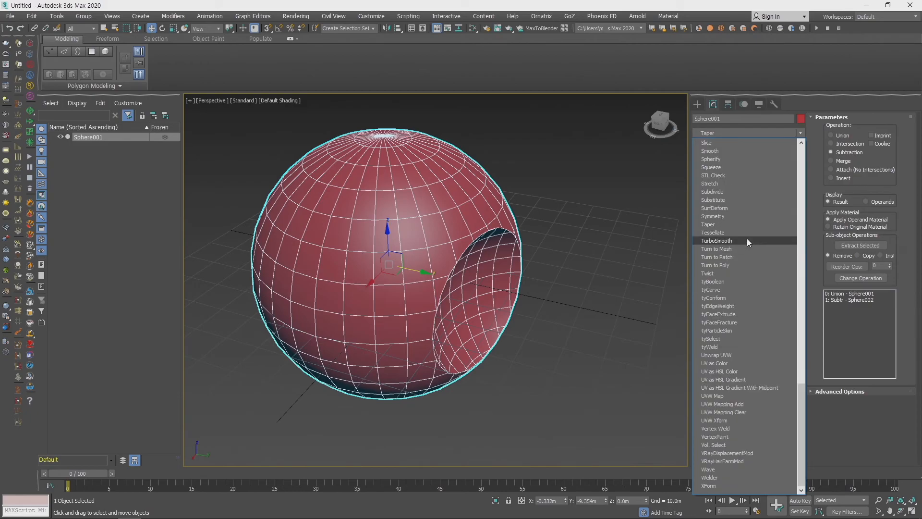
left_click(748, 241)
- Examine the smoothed mesh around the rim of the hollow cut in the sphere
scroll(420, 275, "up", 4)
middle_click_drag(415, 274, 470, 241)
middle_click_drag(370, 307, 406, 309, "alt")
scroll(423, 262, "down", 3)
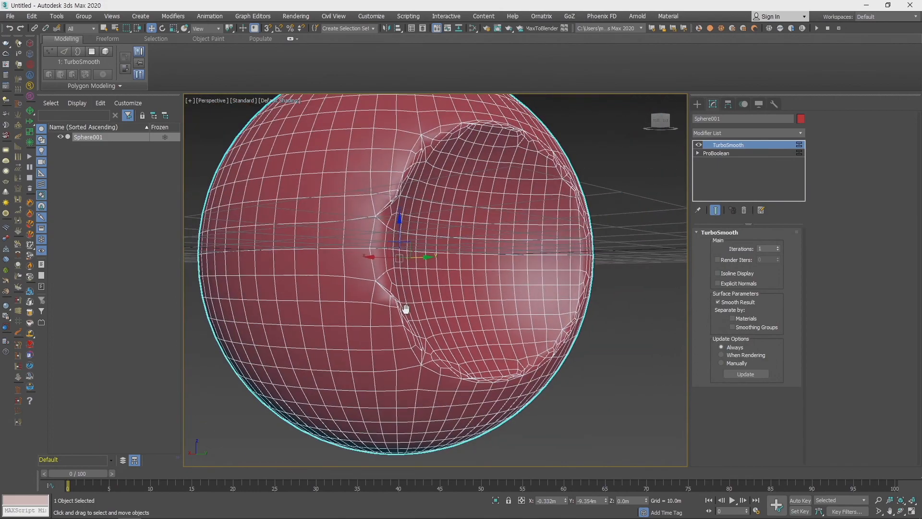
left_click(662, 317)
middle_click_drag(621, 321, 553, 291, "alt")
middle_click_drag(542, 289, 452, 308)
scroll(555, 375, "down", 2)
left_click(524, 326)
scroll(453, 307, "up", 5)
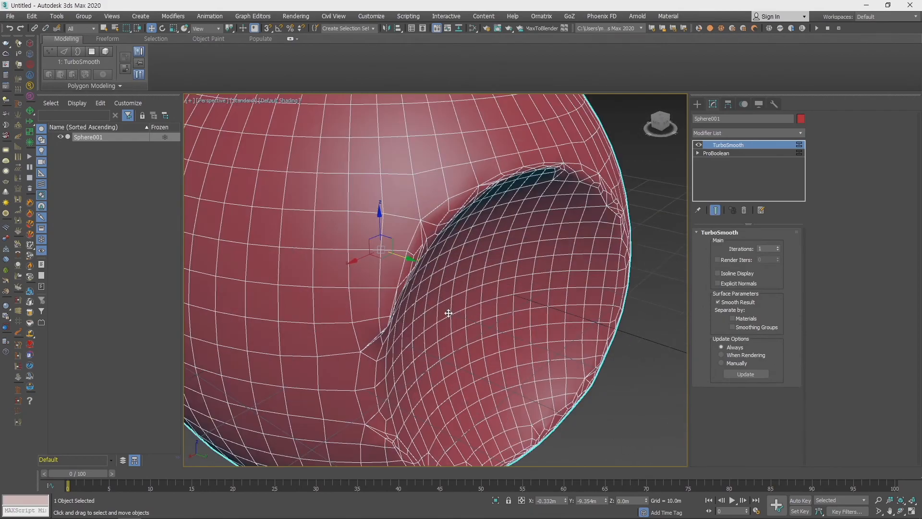
- Return to the ProBoolean level, turn off the end result display, and examine the unsmoothed edges around the hollow's rim
left_click(736, 153)
middle_click_drag(460, 295, 443, 319, "alt")
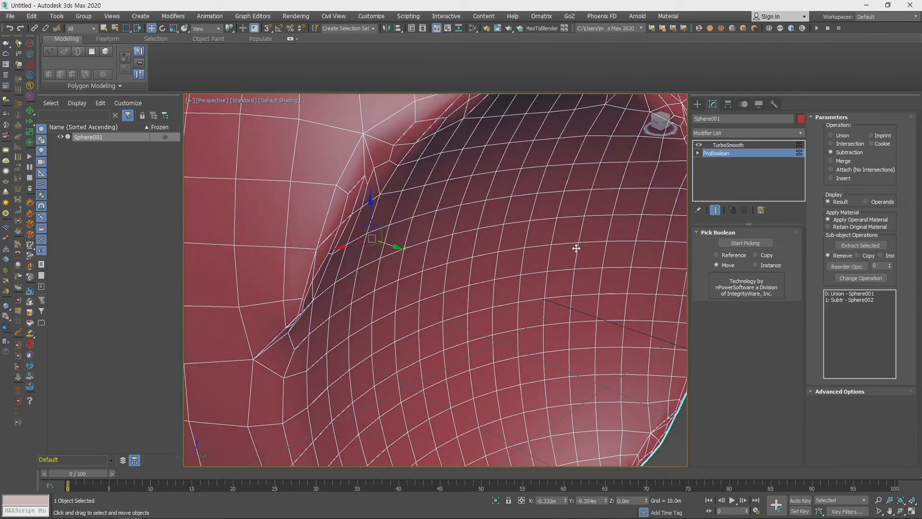
left_click(718, 210)
middle_click_drag(458, 267, 332, 231)
scroll(323, 196, "up", 3)
middle_click_drag(323, 197, 305, 254)
scroll(306, 255, "up", 3)
middle_click_drag(418, 250, 360, 315)
scroll(361, 314, "down", 3)
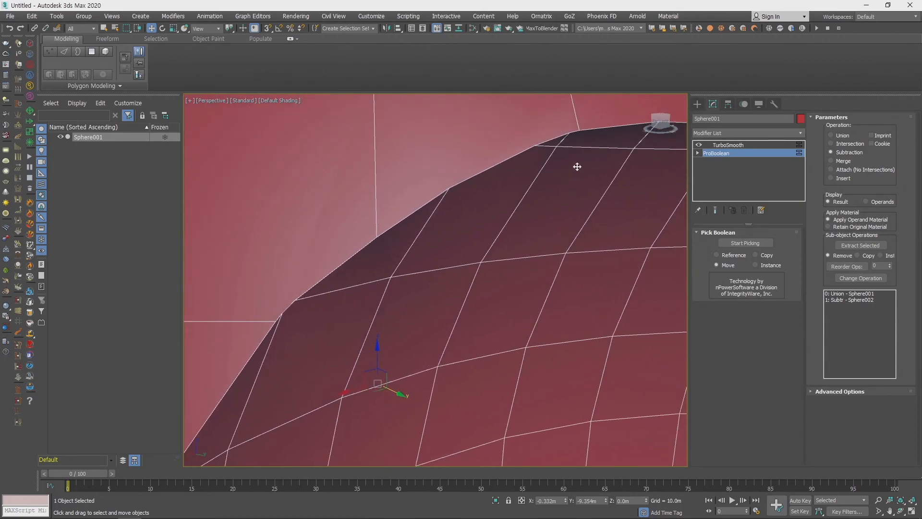
scroll(490, 208, "down", 3)
middle_click_drag(500, 253, 482, 296, "alt")
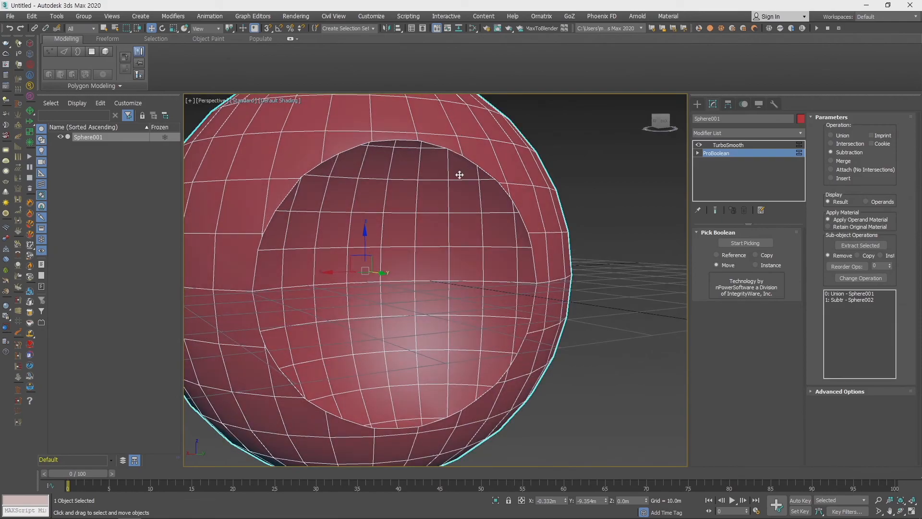
middle_click_drag(493, 293, 539, 260, "alt")
right_click(540, 258)
mouse_move(604, 367)
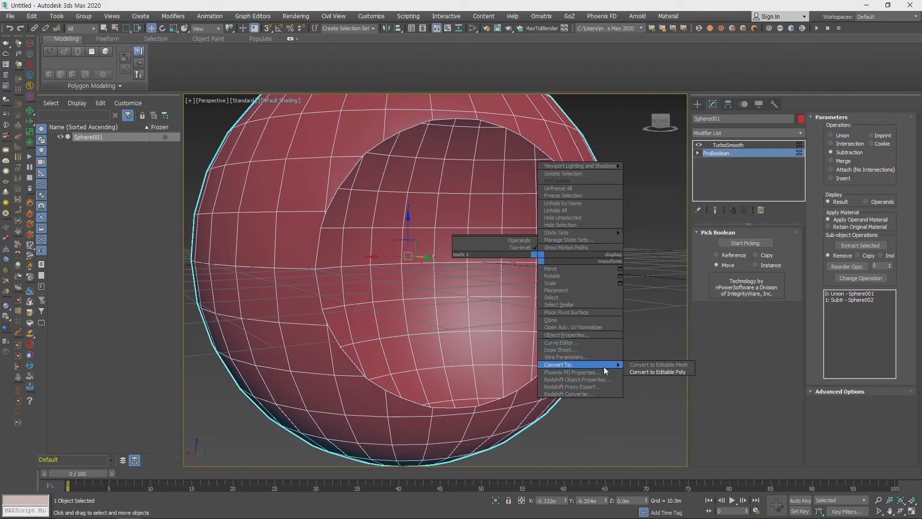
left_click(667, 374)
middle_click_drag(608, 354, 609, 356, "alt")
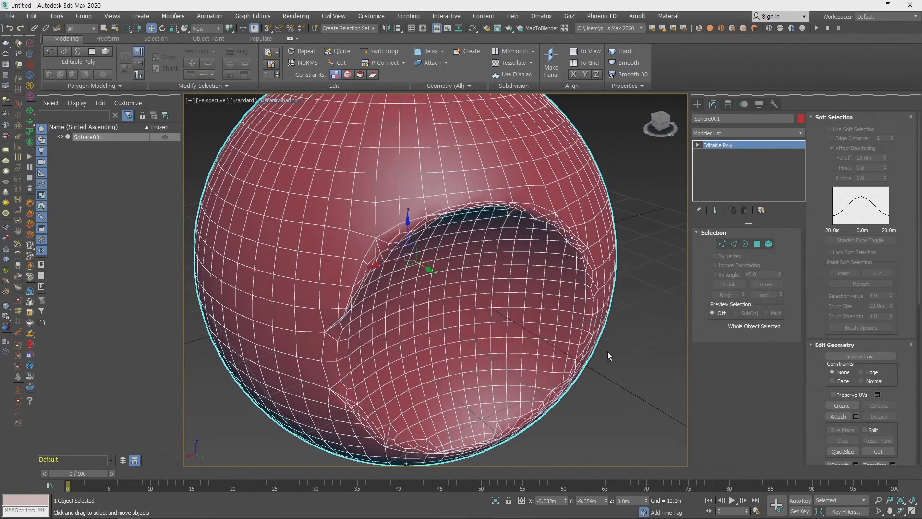
key("ctrl+z")
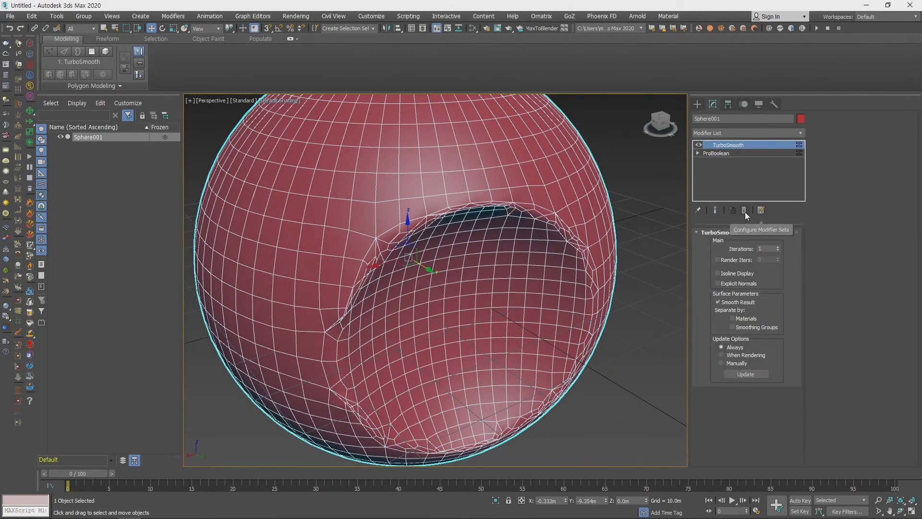
- Remove the TurboSmooth modifier from the ProBoolean sphere and convert the sphere to Editable Poly
left_click(744, 210)
right_click(541, 262)
mouse_move(616, 369)
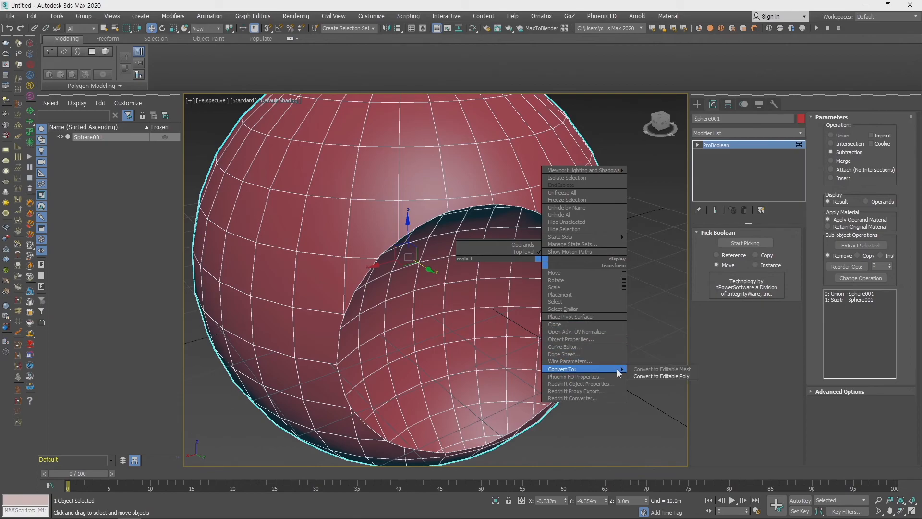
left_click(667, 375)
- At the vertex level, move vertices on the hollow's rim toward their neighbours and select the four vertices clustered there
scroll(455, 307, "up", 5)
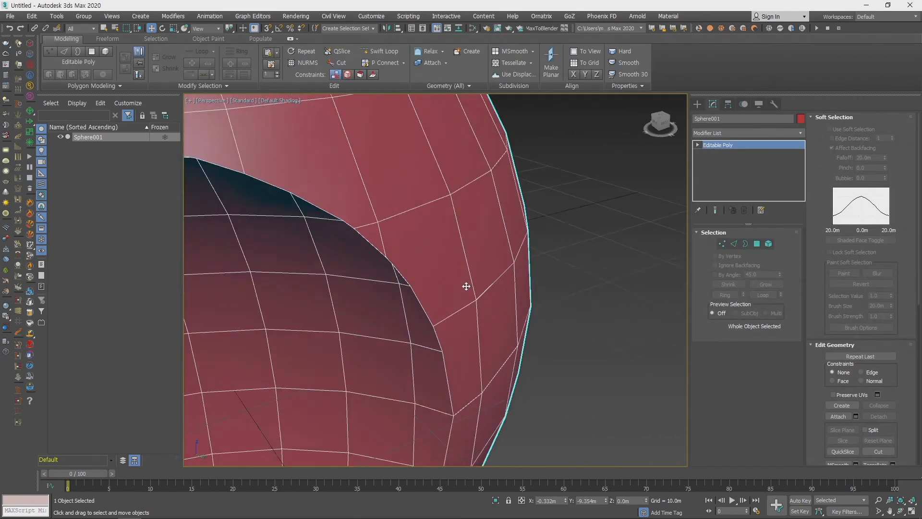
key("1")
scroll(416, 291, "up", 4)
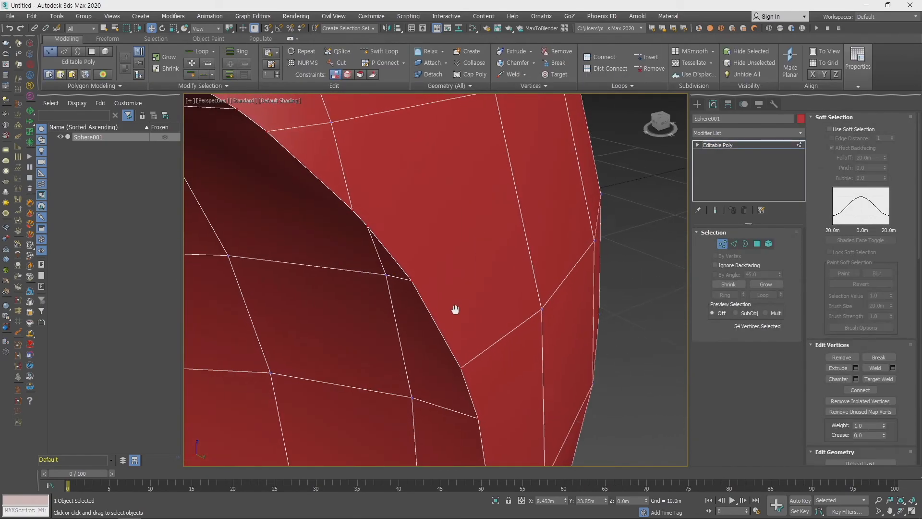
left_click(416, 279)
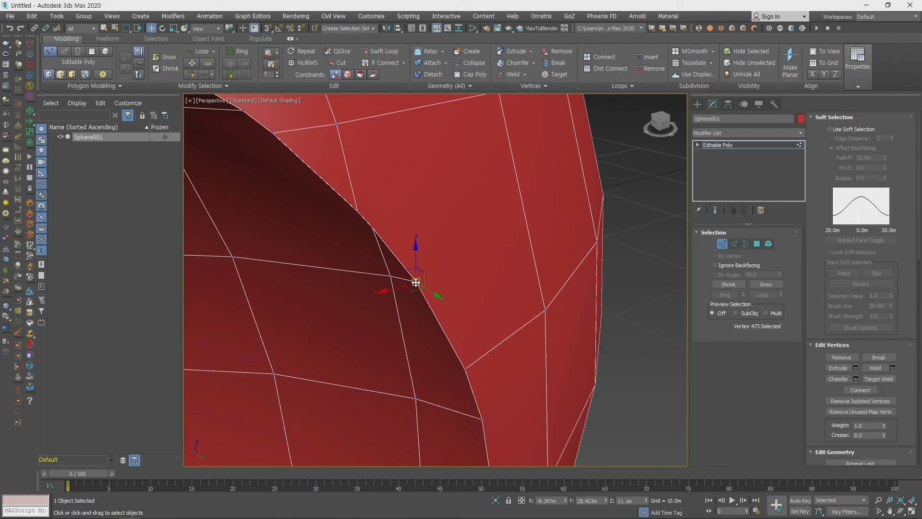
middle_click_drag(431, 294, 521, 326)
left_click_drag(518, 329, 483, 277)
middle_click_drag(483, 276, 539, 312, "alt")
left_click_drag(440, 251, 552, 307)
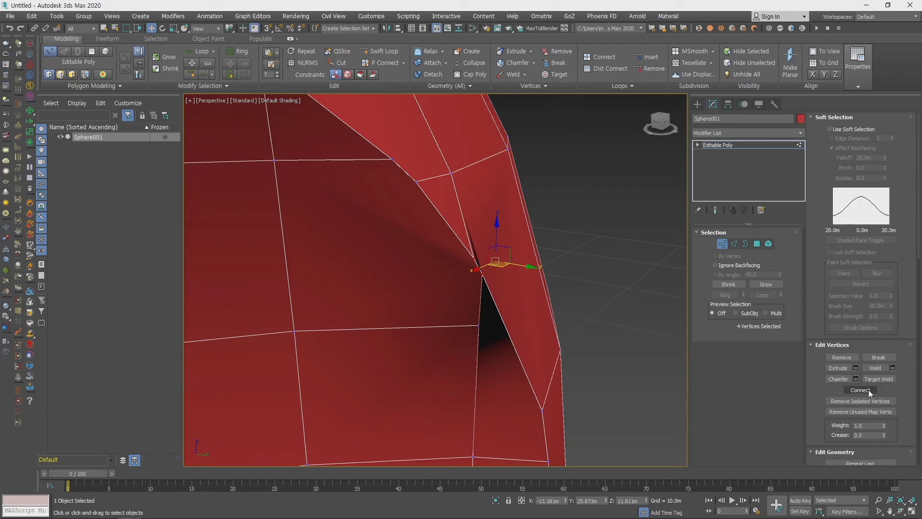
- Look through the Edit Vertices and Edit Geometry commands for the four selected rim vertices, and leave vertex editing
scroll(894, 389, "down", 3)
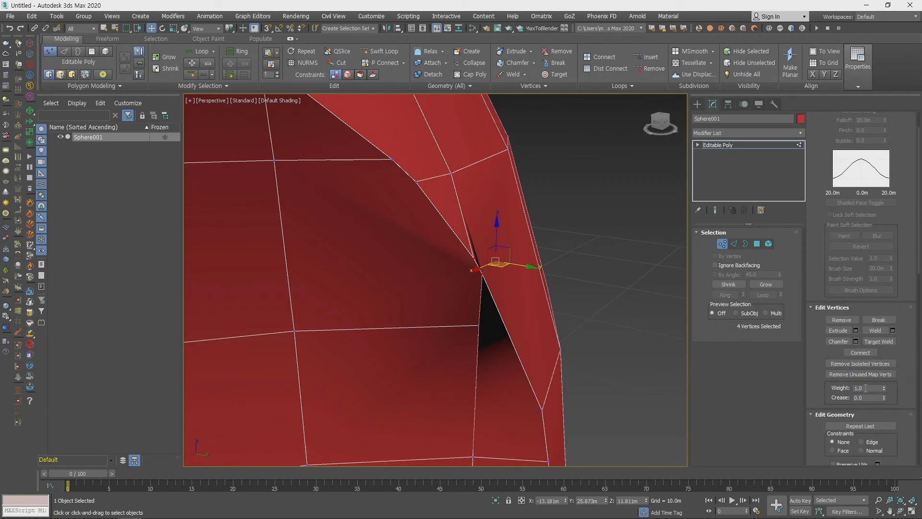
scroll(839, 410, "down", 5)
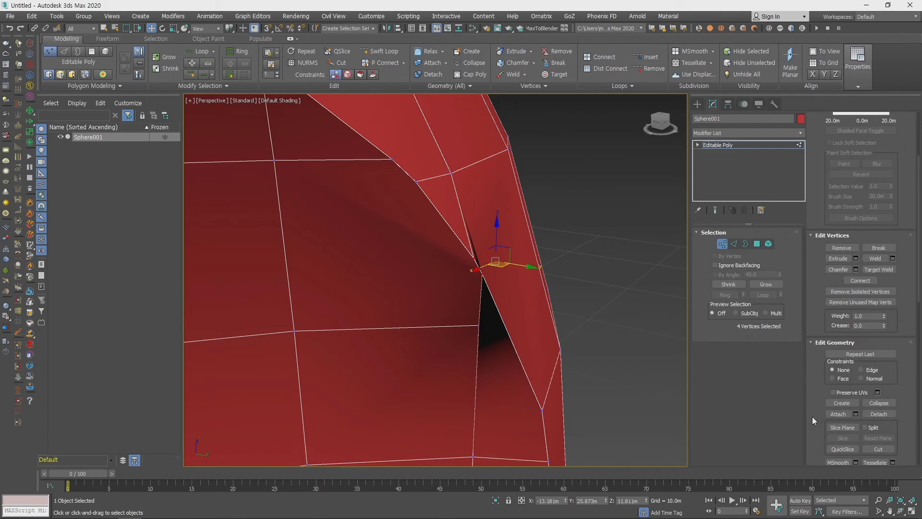
scroll(819, 423, "down", 2)
scroll(591, 337, "down", 8)
middle_click_drag(590, 342, 580, 316, "alt")
left_click(722, 246)
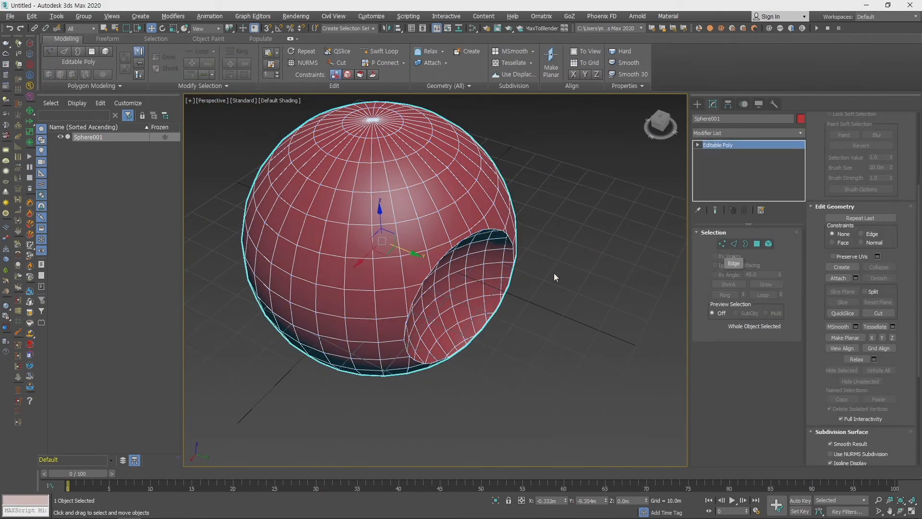
- Examine the Editable Poly sphere and the edges around its hollow from near and far and from several angles
middle_click_drag(500, 263, 556, 355)
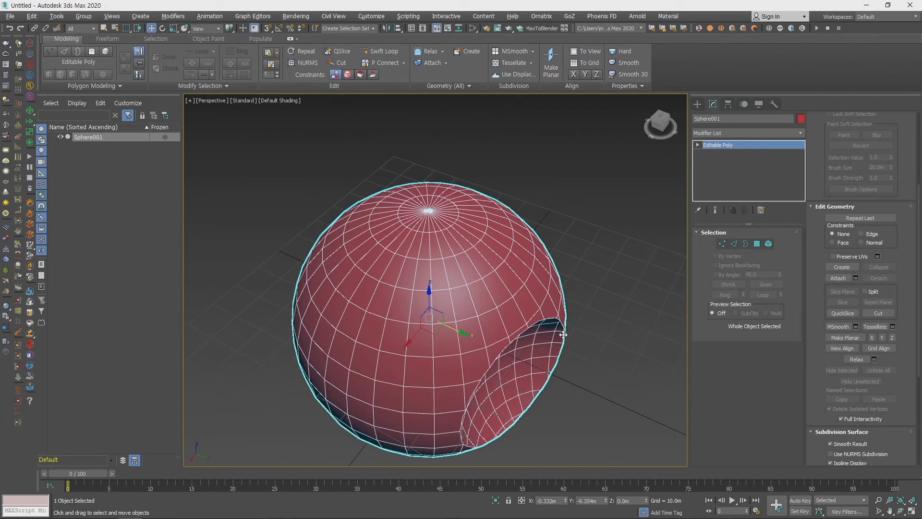
scroll(515, 337, "down", 2)
scroll(514, 300, "up", 2)
middle_click_drag(514, 336, 501, 311)
scroll(519, 338, "up", 2)
middle_click_drag(537, 344, 535, 319)
scroll(560, 354, "down", 2)
scroll(535, 319, "up", 3)
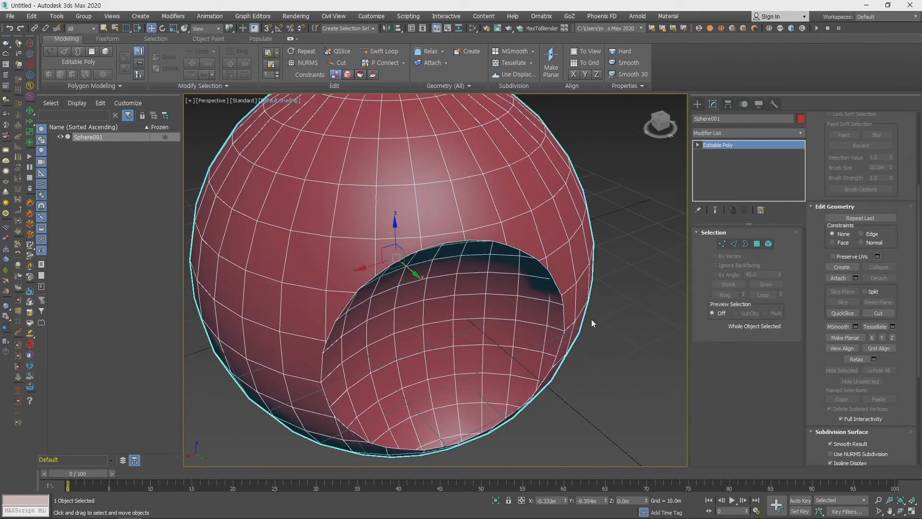
mouse_move(549, 391)
middle_mouse_down("alt")
mouse_move(538, 387)
mouse_move(572, 384)
mouse_move(534, 382)
middle_mouse_up("alt")
left_click(582, 356)
left_click(462, 276)
middle_click_drag(580, 341, 579, 369)
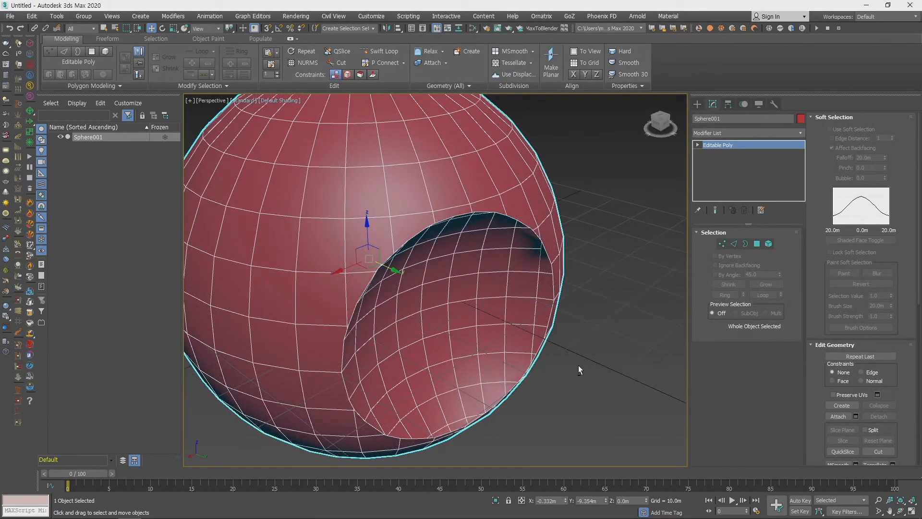
left_click(567, 369)
left_click(521, 311)
scroll(523, 304, "down", 2)
scroll(593, 327, "down", 3)
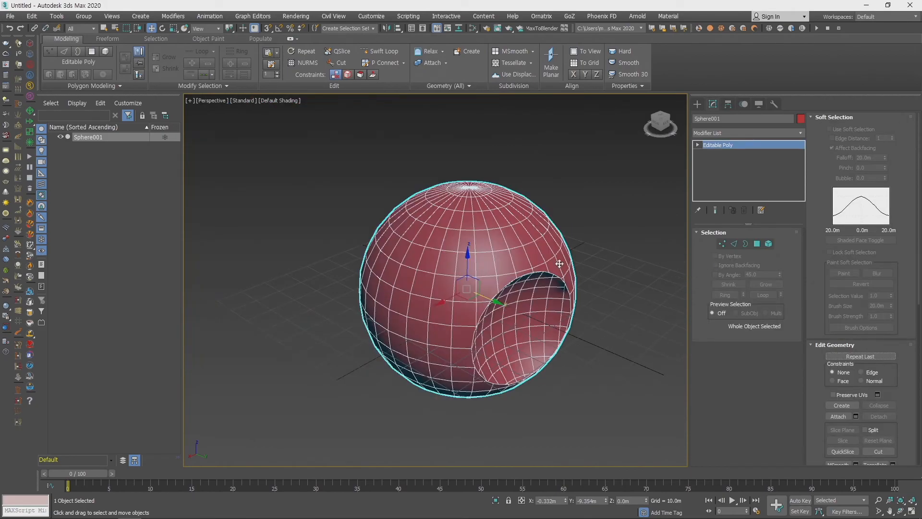
scroll(542, 283, "up", 2)
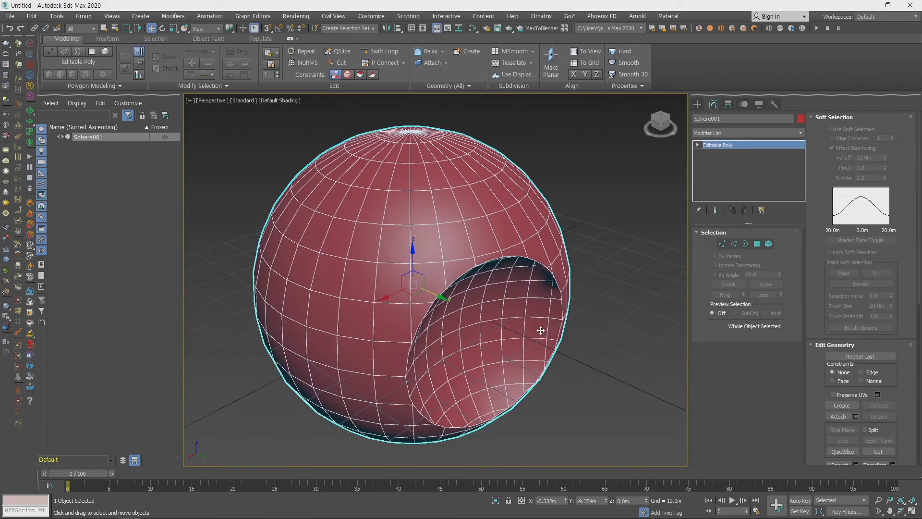
- Delete the sphere and switch the object creation category from Compound Objects to Standard Primitives
key("Delete")
left_click(698, 104)
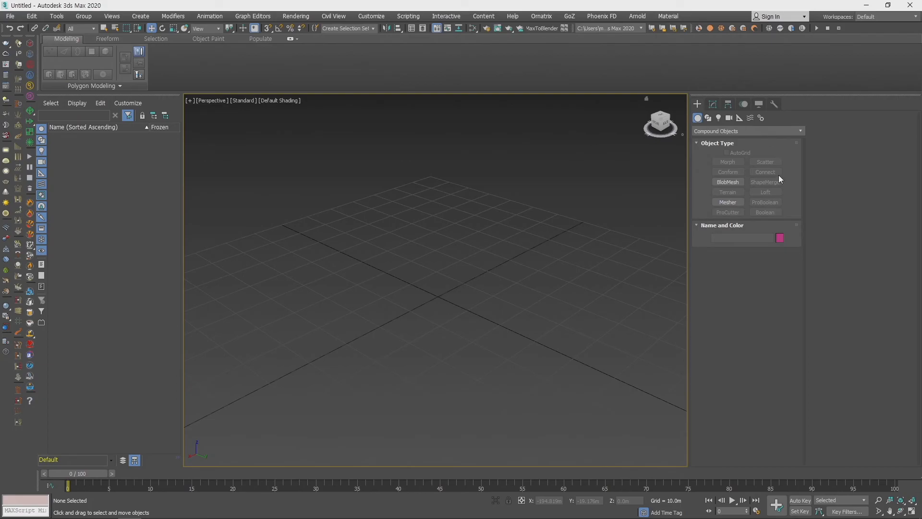
left_click(711, 131)
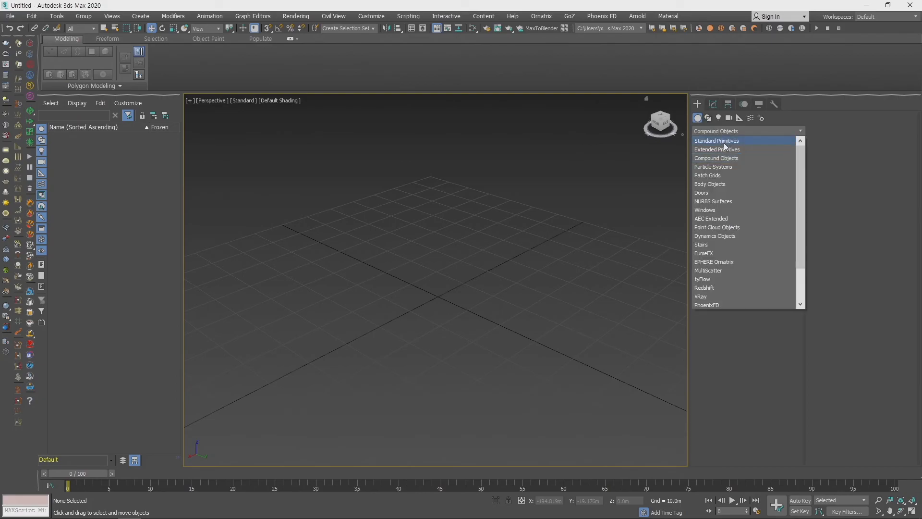
left_click(721, 138)
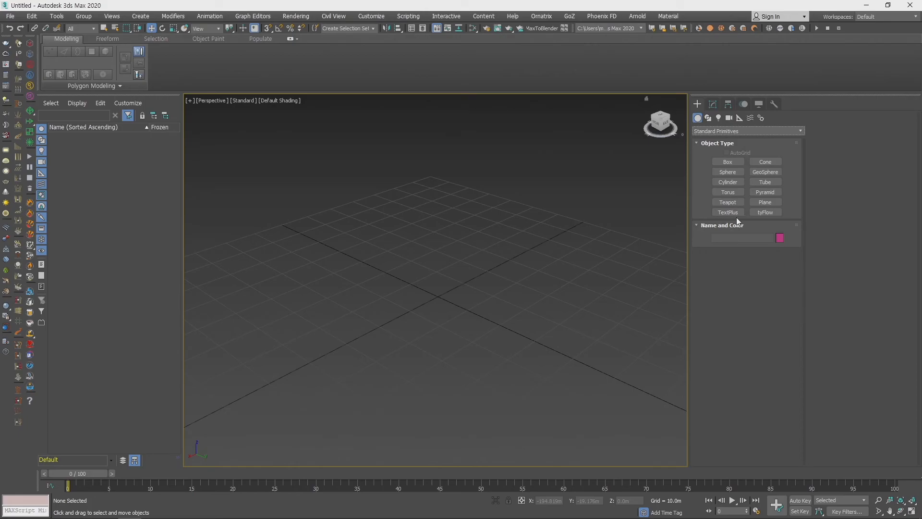
left_click(719, 133)
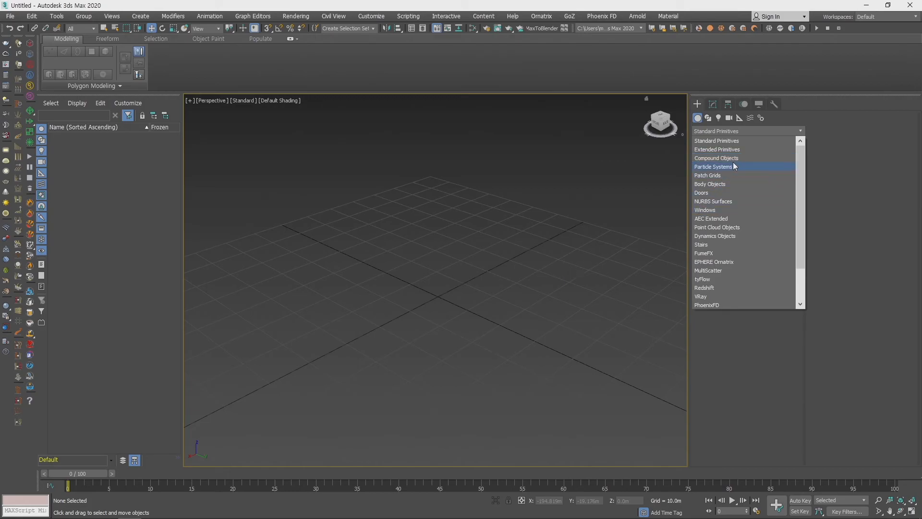
left_click(848, 128)
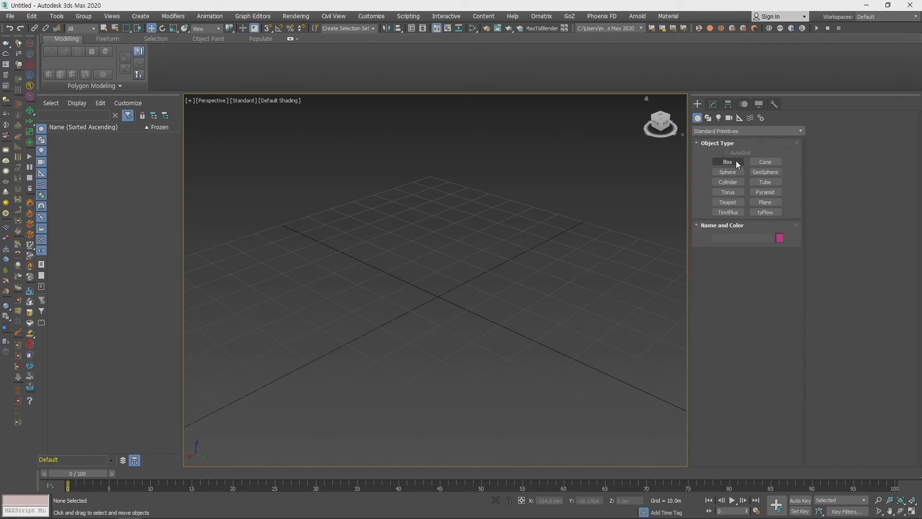
- Create a plane about 77.4 m long and 73.2 m wide on the grid, with 5 length and 5 width segments
left_click(769, 202)
left_click_drag(230, 329, 687, 338)
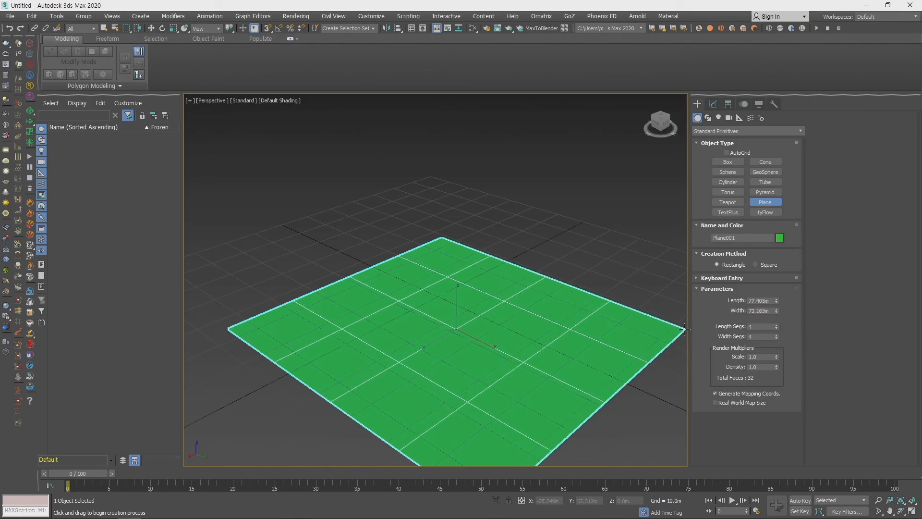
scroll(550, 319, "down", 2)
left_click(777, 325)
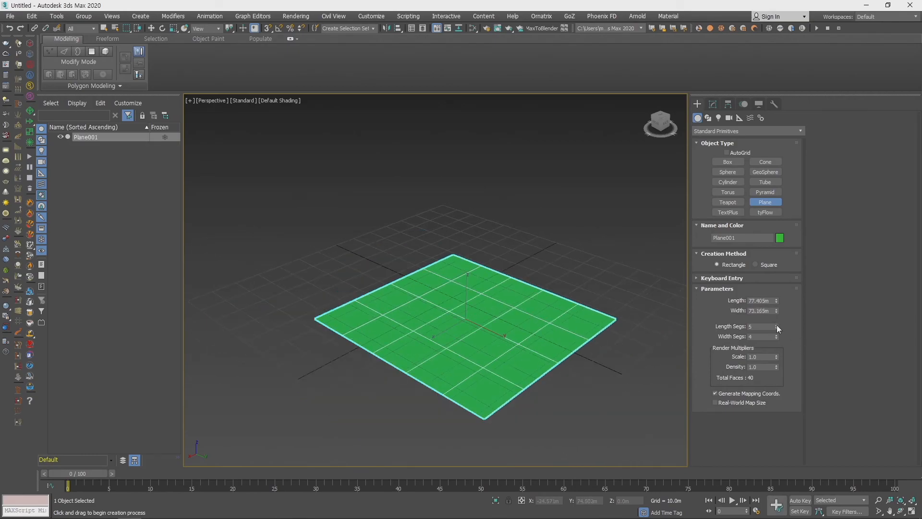
left_click(777, 336)
middle_click_drag(506, 330, 499, 330)
scroll(498, 329, "up", 3)
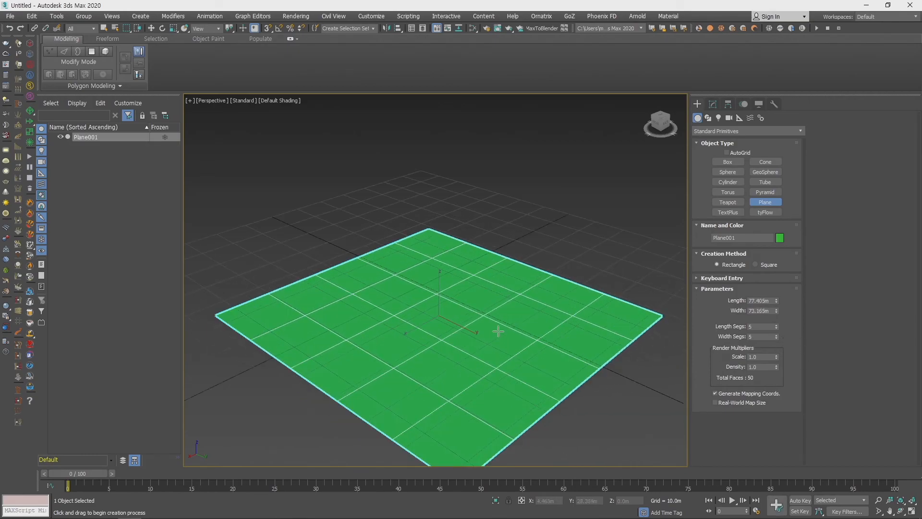
right_click(499, 329)
- Convert the plane to Editable Poly and enter polygon editing
right_click(502, 325)
mouse_move(581, 427)
left_click(627, 435)
left_click(757, 245)
- Select the nine central polygons of the plane and reshape them into a round patch with Regularize
middle_click_drag(601, 328, 447, 300, "alt")
left_click(391, 280)
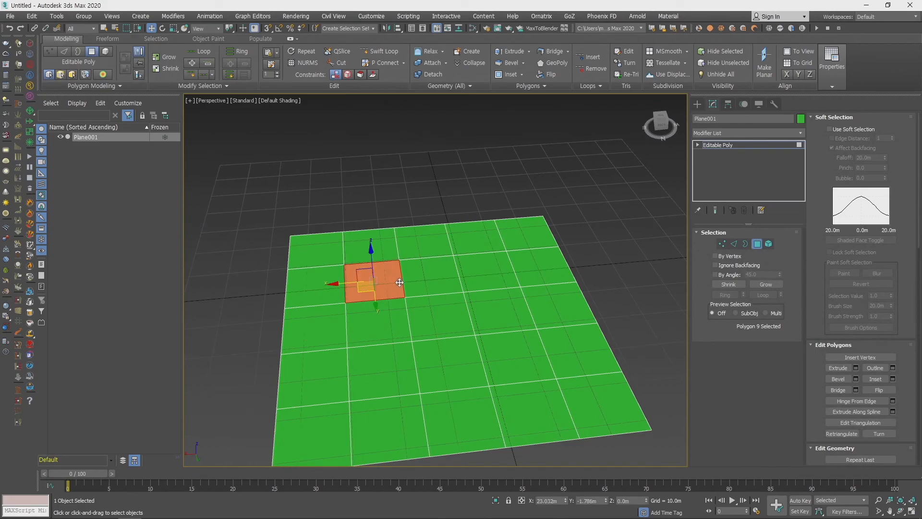
left_click(439, 284, "ctrl")
left_click(480, 272, "ctrl")
left_click(489, 298, "ctrl")
left_click(499, 345, "ctrl")
left_click(454, 357, "ctrl")
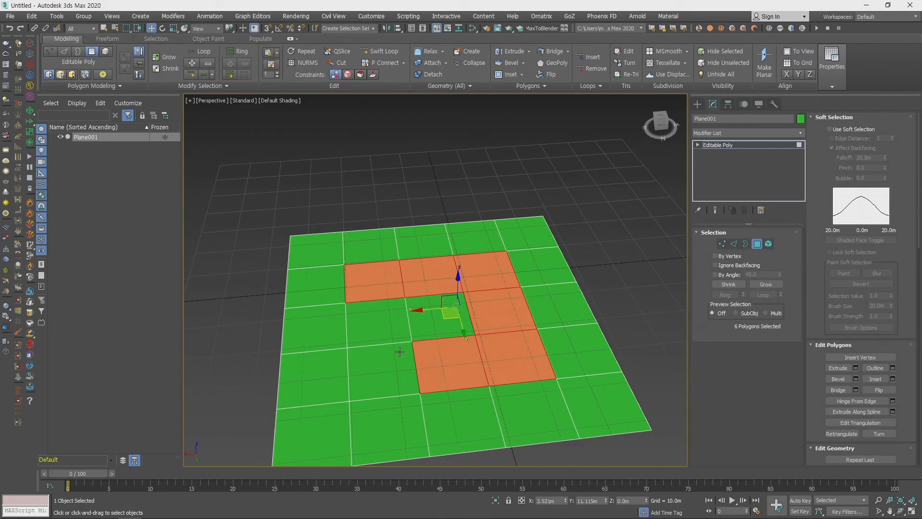
left_click(392, 366, "ctrl")
left_click(380, 320, "ctrl")
left_click(450, 318, "ctrl")
right_click(451, 301)
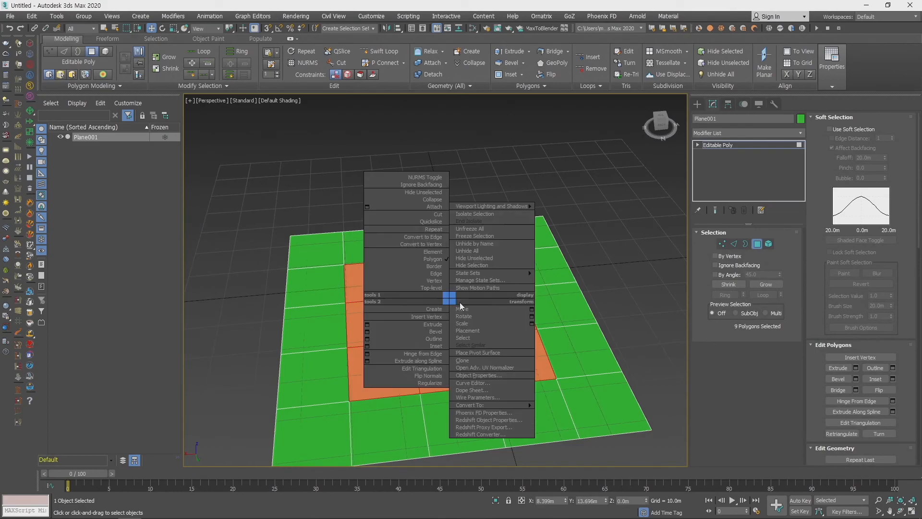
left_click(433, 382)
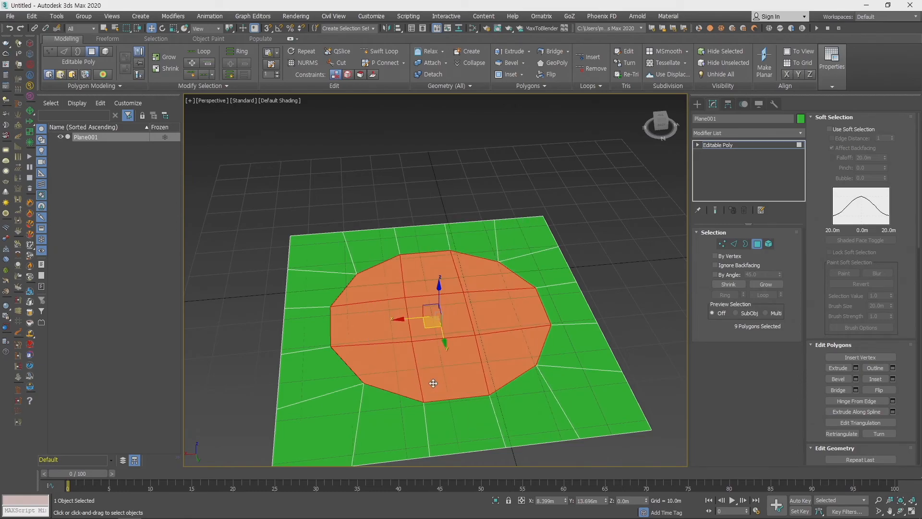
- Extrude the nine central polygons by 10 m and move them down to form a round recess below the plane's surface
mouse_move(466, 401)
middle_mouse_down("alt")
mouse_move(457, 453)
mouse_move(512, 330)
mouse_move(499, 396)
mouse_move(478, 395)
middle_mouse_up("alt")
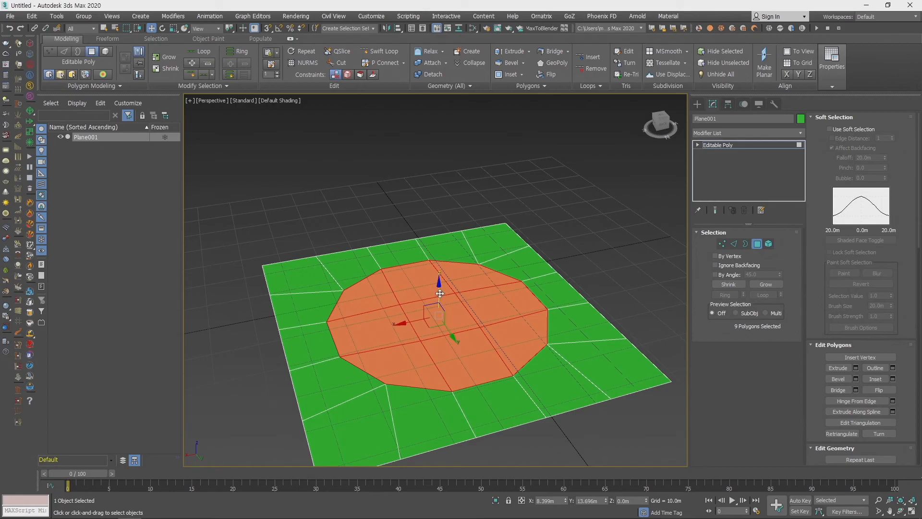
left_click(856, 368)
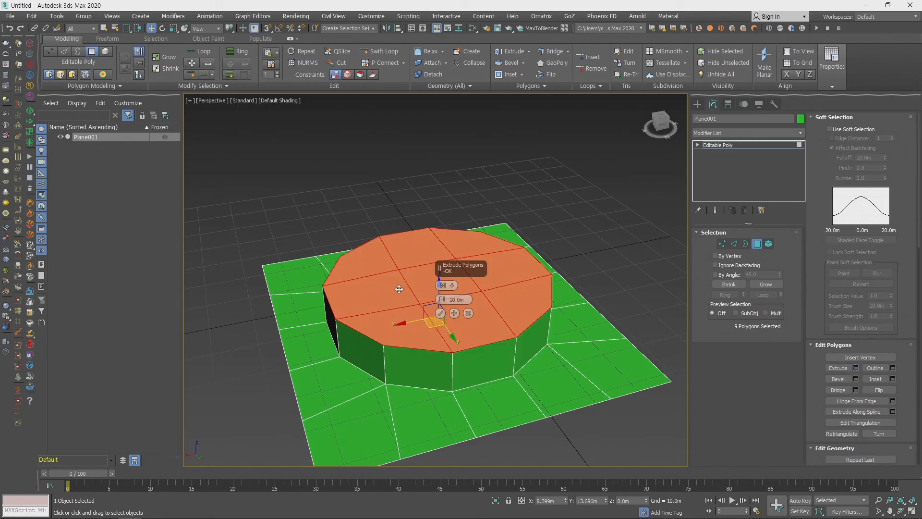
left_click(441, 313)
left_click_drag(440, 264, 438, 339)
- Switch to edge editing and select the twelve edges around the recess's upper rim
key("2")
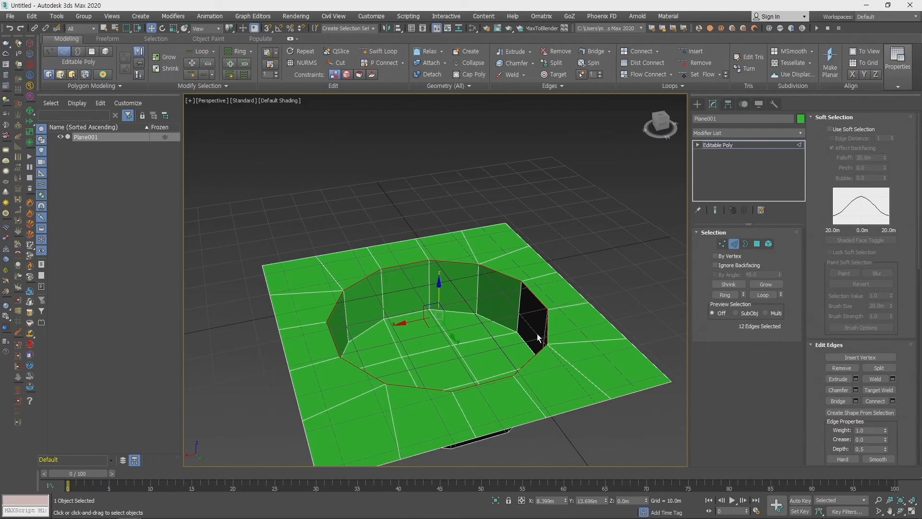
middle_click_drag(538, 336, 651, 364, "alt")
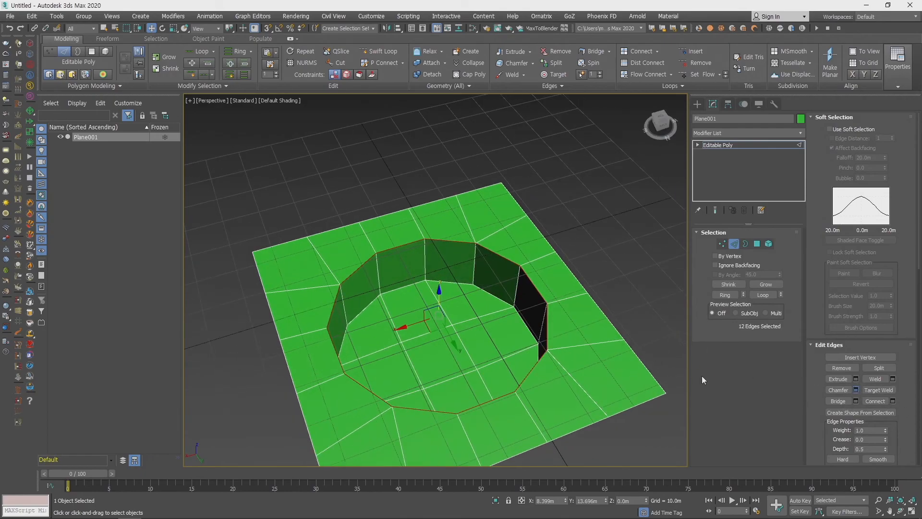
left_click(442, 383)
left_click(442, 382)
middle_click_drag(442, 383, 550, 247, "alt")
scroll(369, 242, "up", 10)
key("ctrl+z")
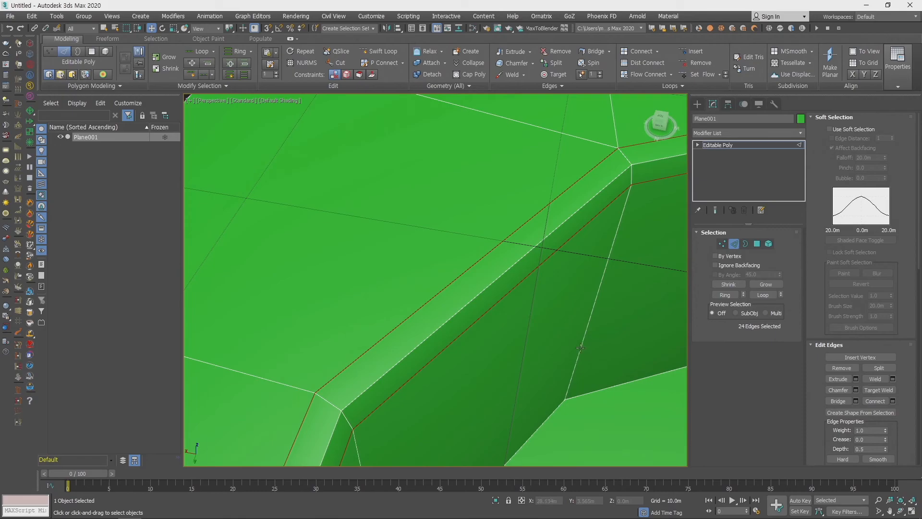
key("ctrl+z")
- Undo the previous rim chamfer and start a new one on the twelve upper rim edges with an amount of 1.158 m
scroll(581, 348, "down", 3)
middle_click_drag(581, 348, 479, 290)
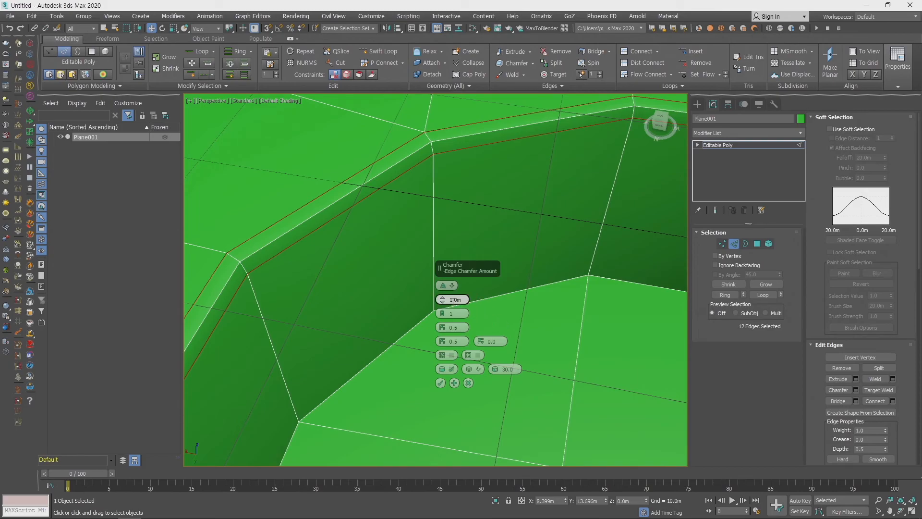
left_click_drag(443, 299, 293, 225)
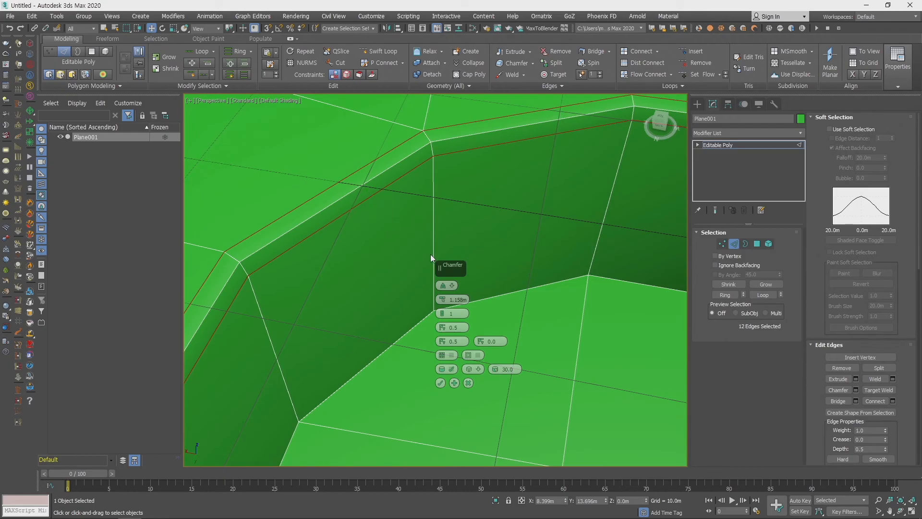
- Compare the Tri, Uniform and Quad chamfer types on the recess's rim
left_click(451, 286)
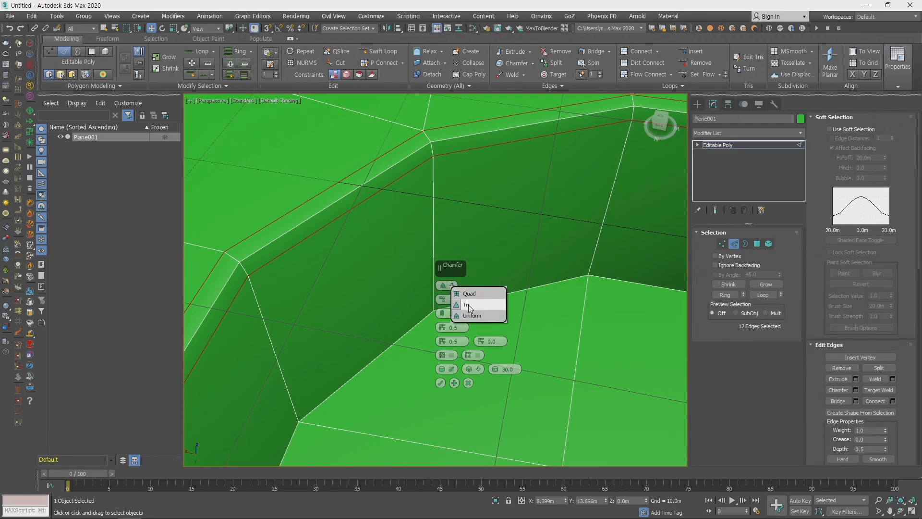
left_click(468, 304)
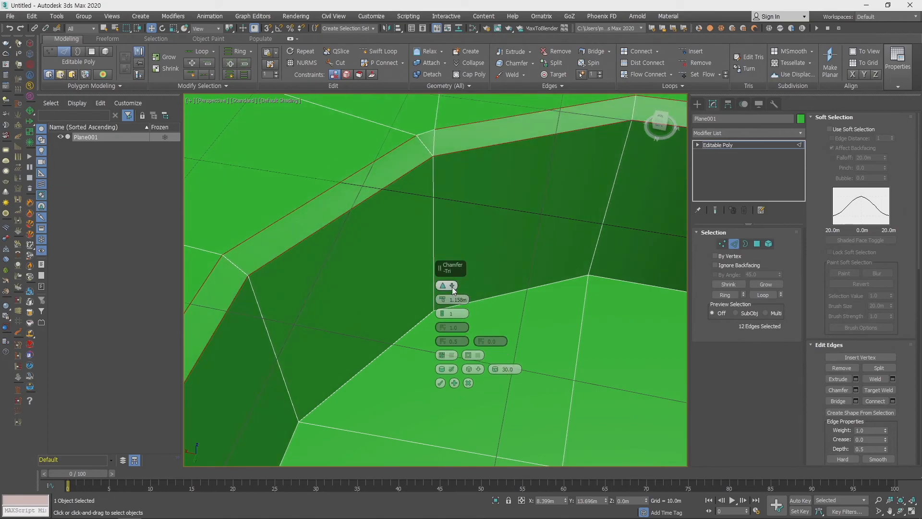
left_click(451, 286)
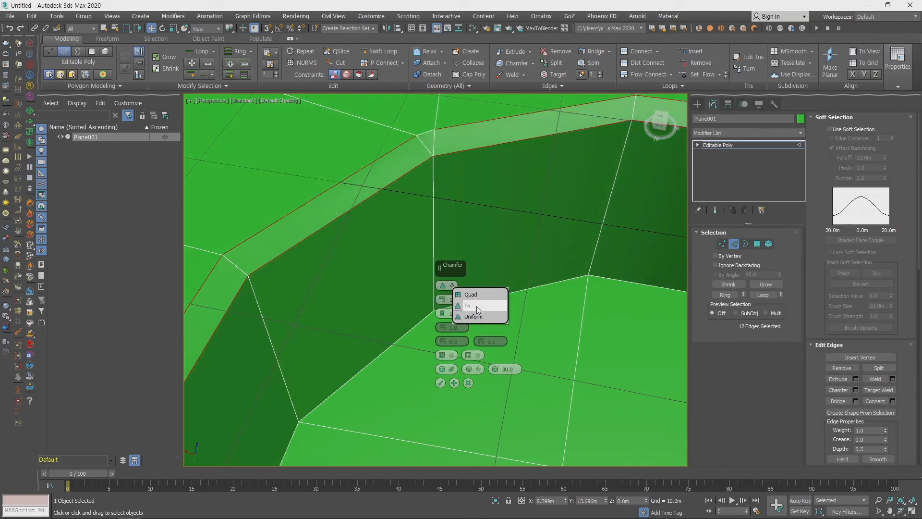
left_click(487, 318)
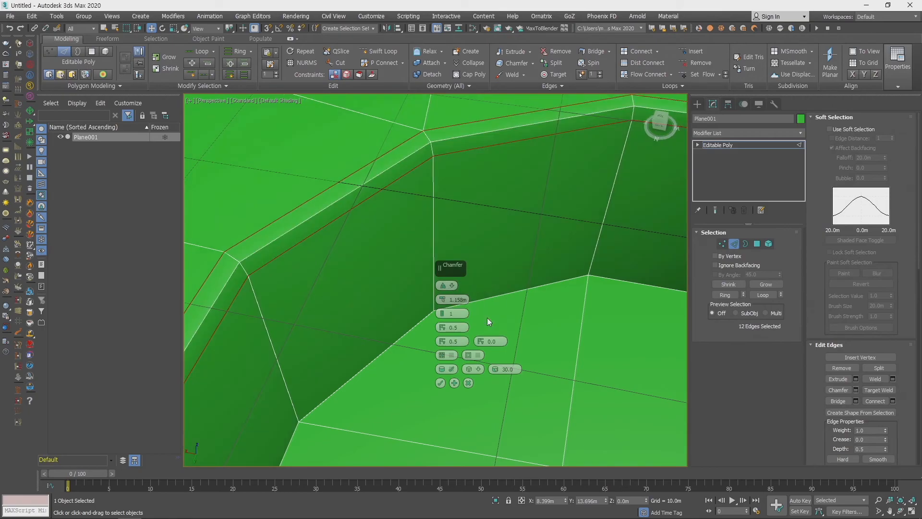
left_click(452, 287)
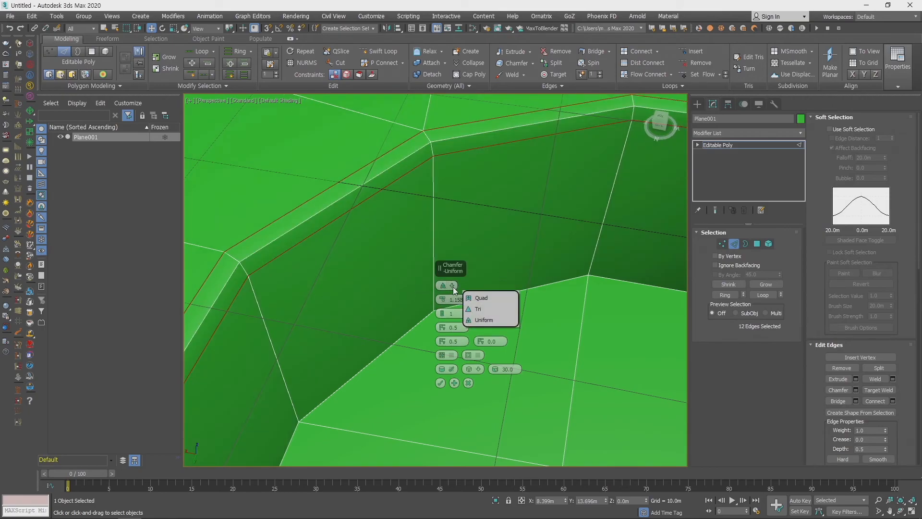
left_click(485, 297)
middle_click_drag(342, 295, 400, 277)
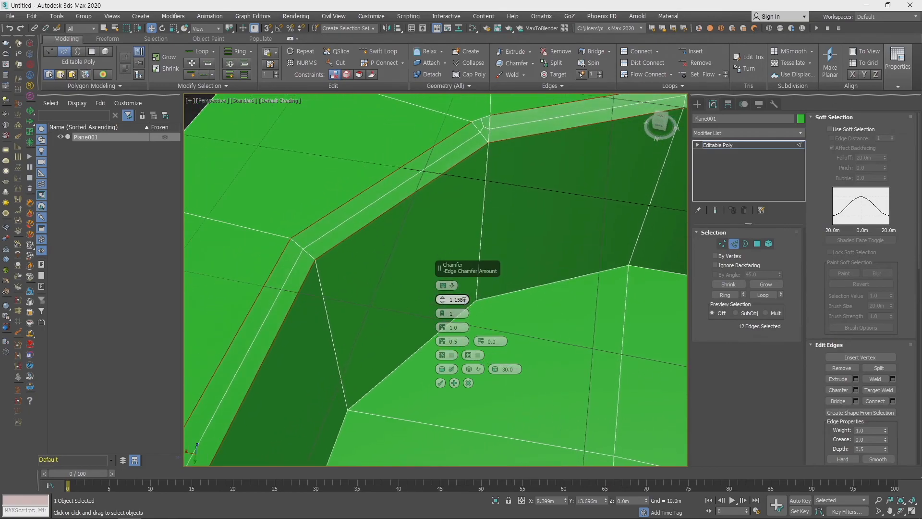
- Chamfer the twelve rim edges using the Tri type with an edge chamfer amount of 0.683 m
left_click(447, 286)
left_click(487, 310)
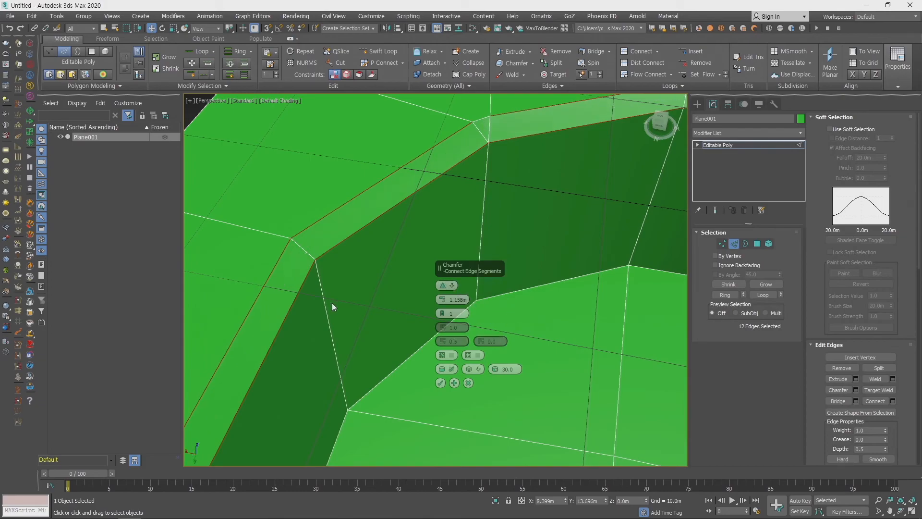
scroll(356, 302, "down", 8)
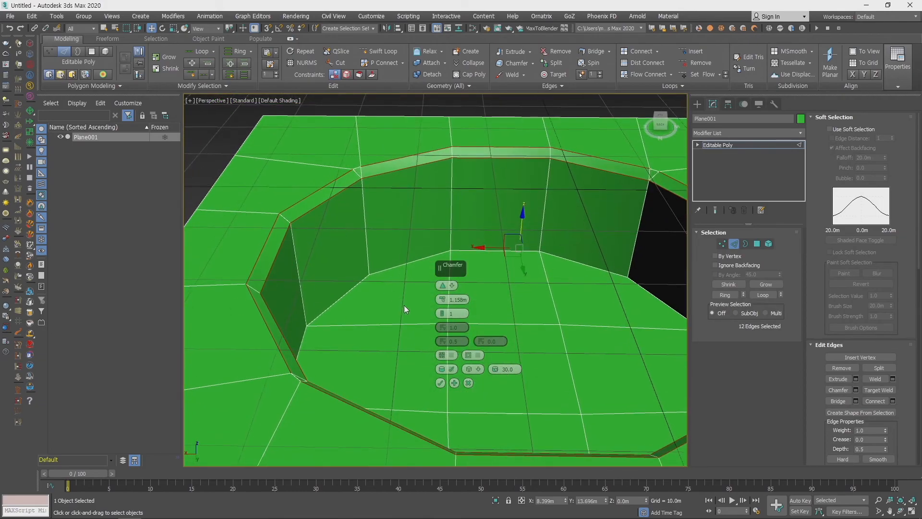
right_click(441, 308)
left_click_drag(441, 301, 441, 301)
scroll(330, 257, "up", 10)
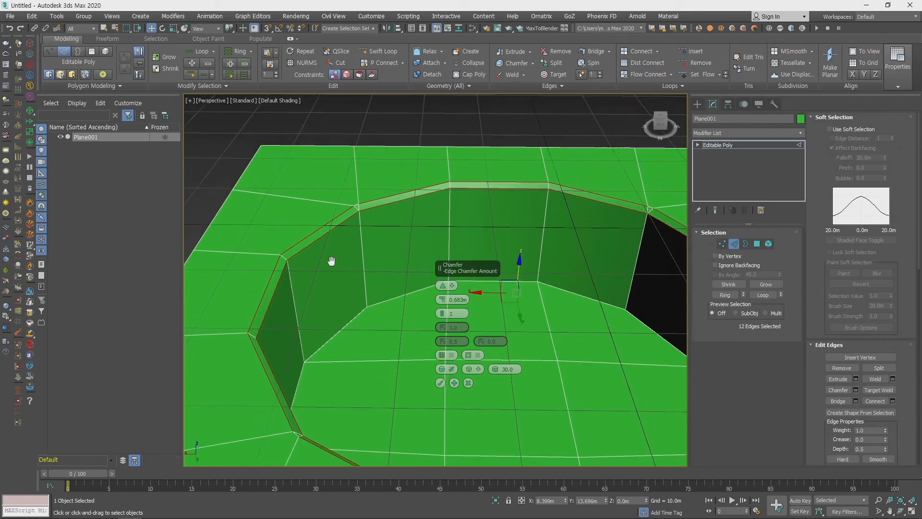
middle_click_drag(386, 292, 315, 317)
left_click(441, 383)
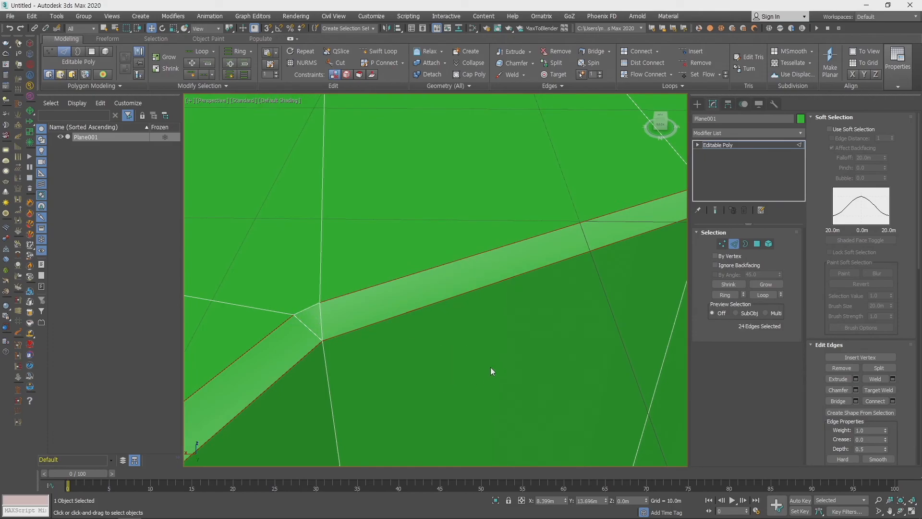
- Examine the chamfered rim from several angles, focusing on the small triangle at its far-left corner
scroll(428, 305, "down", 5)
middle_click_drag(428, 305, 409, 328, "alt")
scroll(420, 280, "down", 5)
middle_click_drag(351, 321, 346, 302, "alt")
scroll(300, 191, "up", 5)
middle_click_drag(301, 191, 378, 284)
scroll(374, 236, "up", 1)
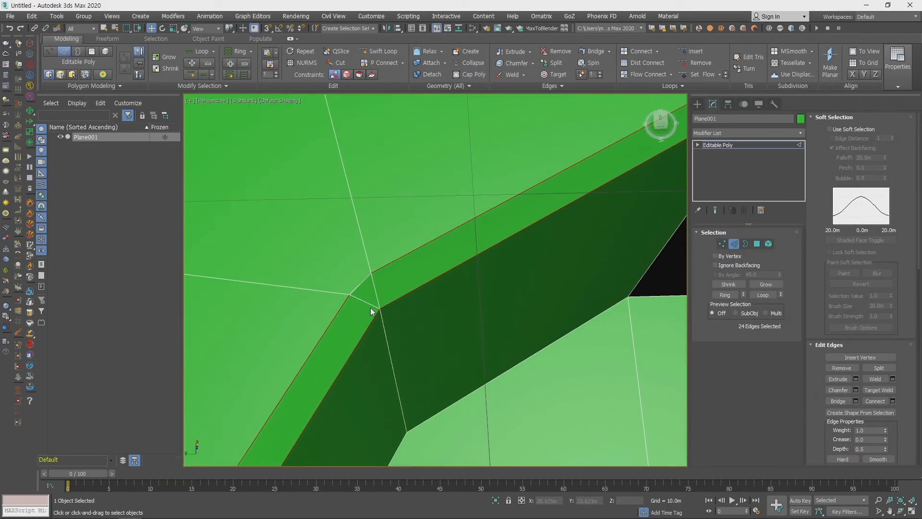
scroll(362, 284, "down", 1)
- Switch to vertex editing and collapse the two outer chamfer vertices at the rim's far-left corner into one
left_click(342, 266)
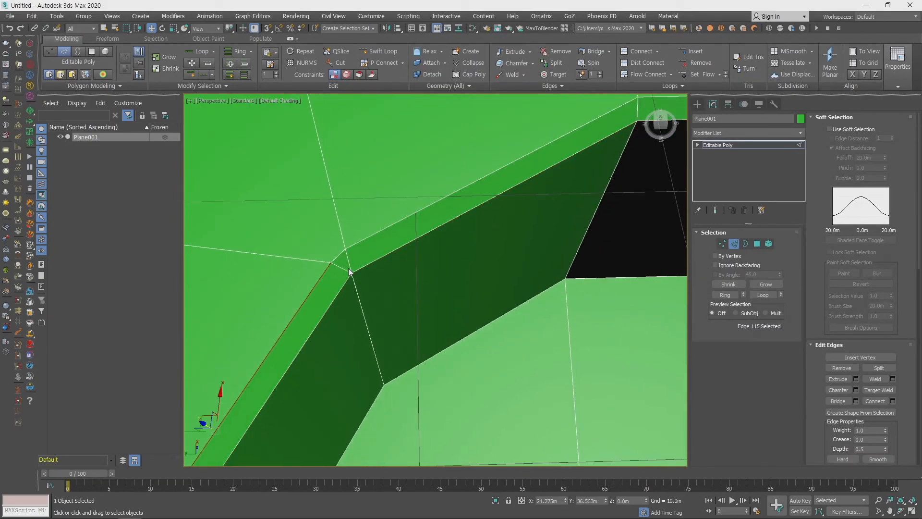
key("1")
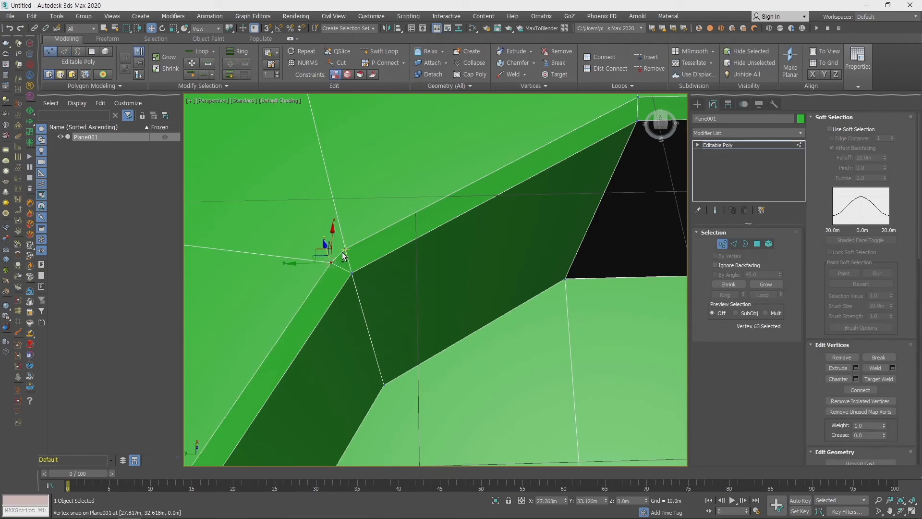
left_click(345, 248, "ctrl")
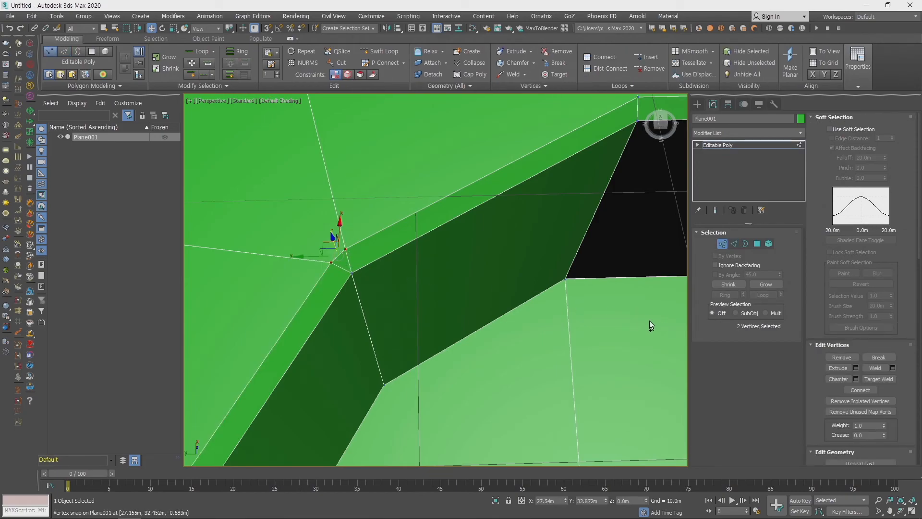
scroll(495, 289, "down", 3)
middle_click_drag(495, 289, 468, 260)
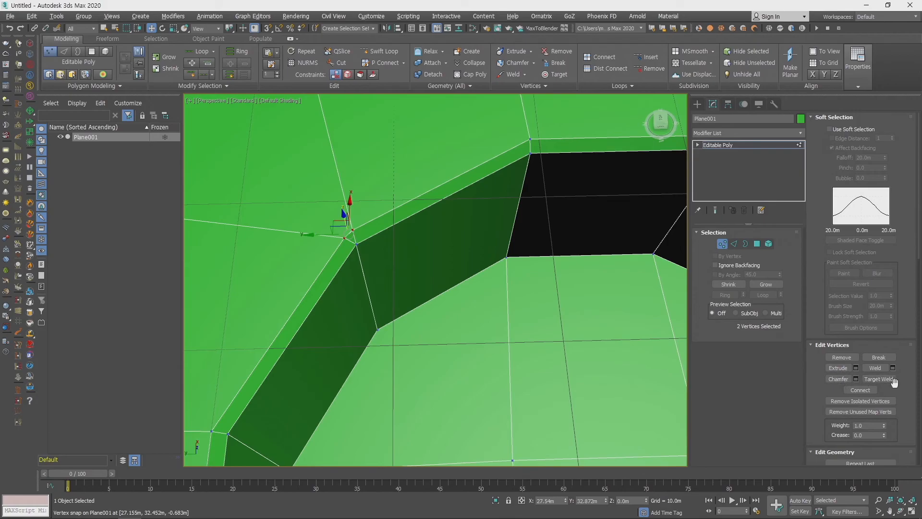
left_click_drag(895, 382, 885, 244)
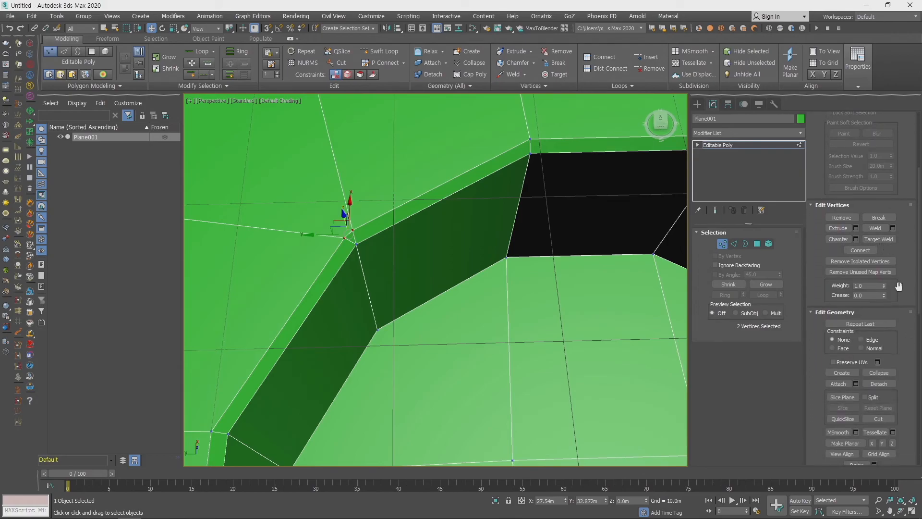
left_click(878, 372)
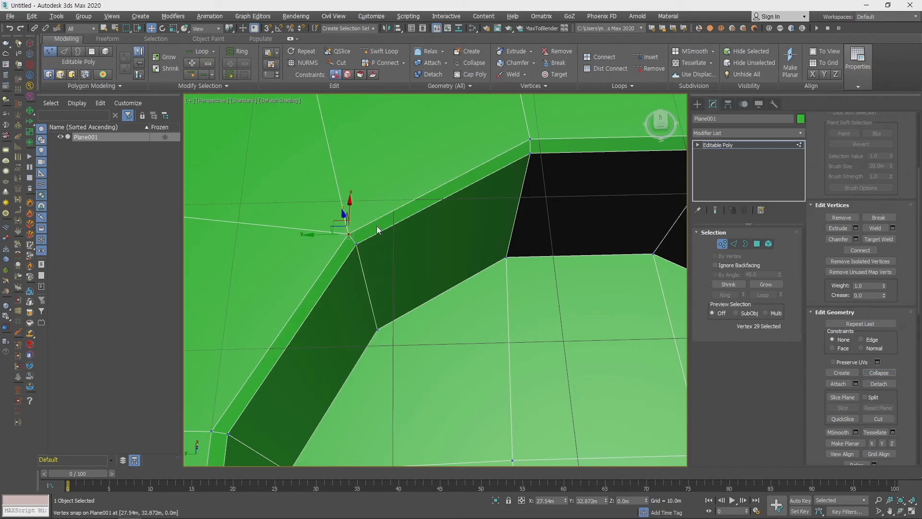
middle_click_drag(380, 274, 445, 286)
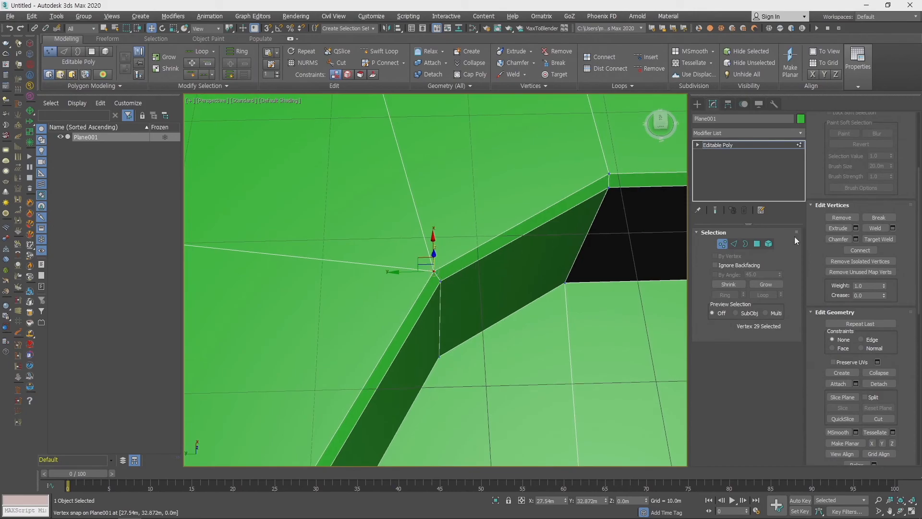
left_click(446, 270)
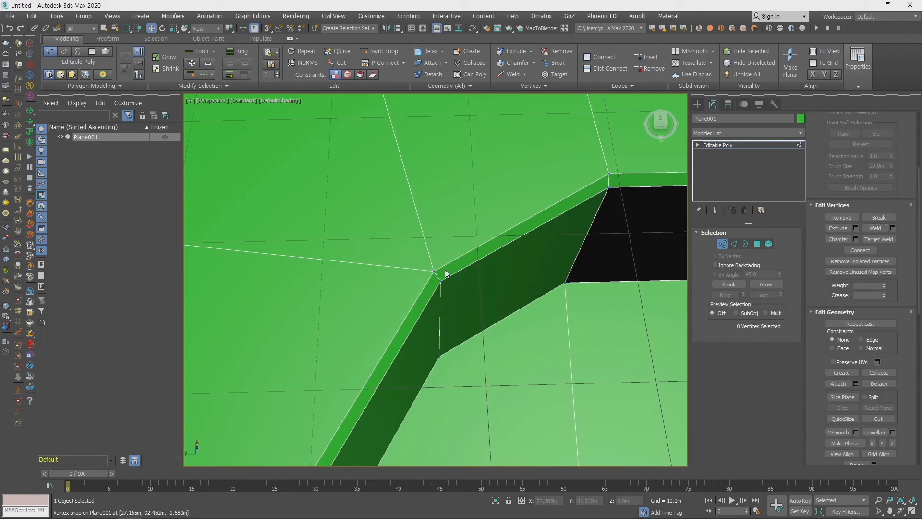
left_click(434, 272)
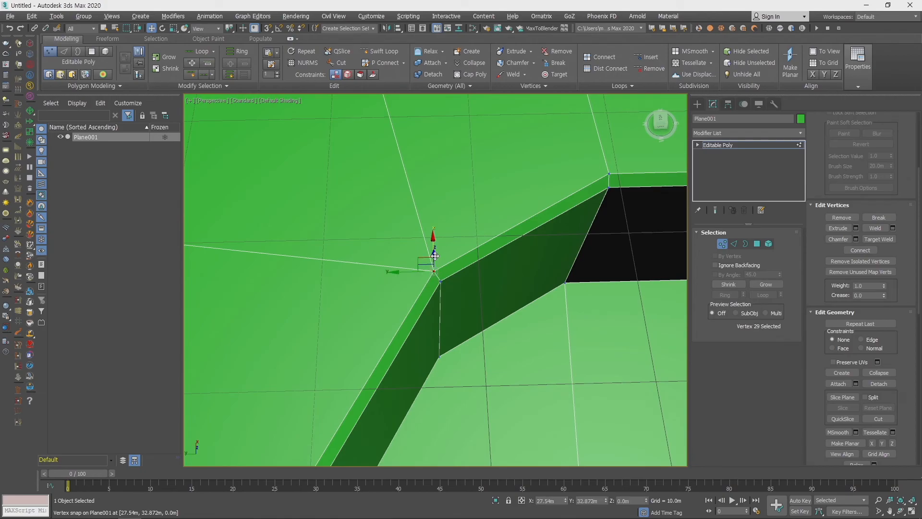
- Collapse the two outer chamfer vertices at the rim's near-left corner into a single vertex
left_click_drag(432, 246, 433, 160)
scroll(549, 272, "down", 6)
middle_click_drag(549, 273, 365, 187)
scroll(433, 290, "up", 3)
middle_click_drag(330, 351, 365, 346)
scroll(364, 346, "up", 4)
left_click_drag(351, 331, 337, 317)
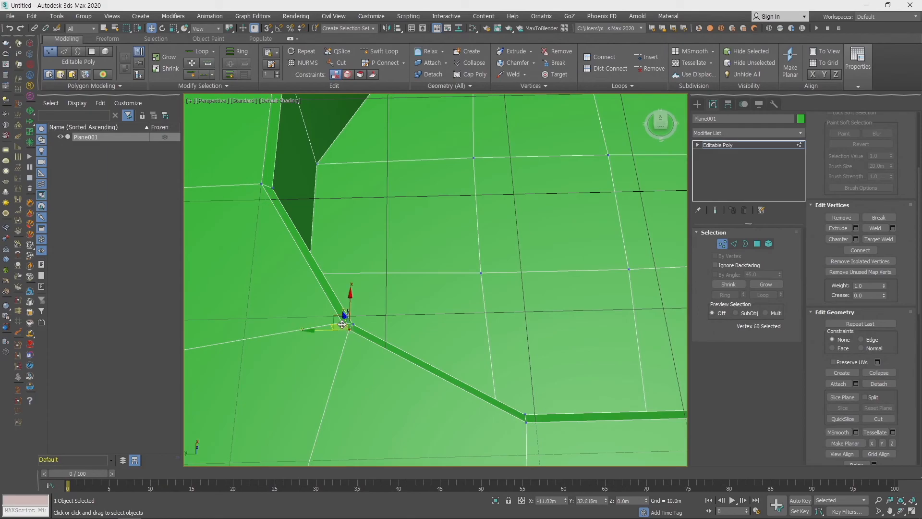
left_click(883, 374)
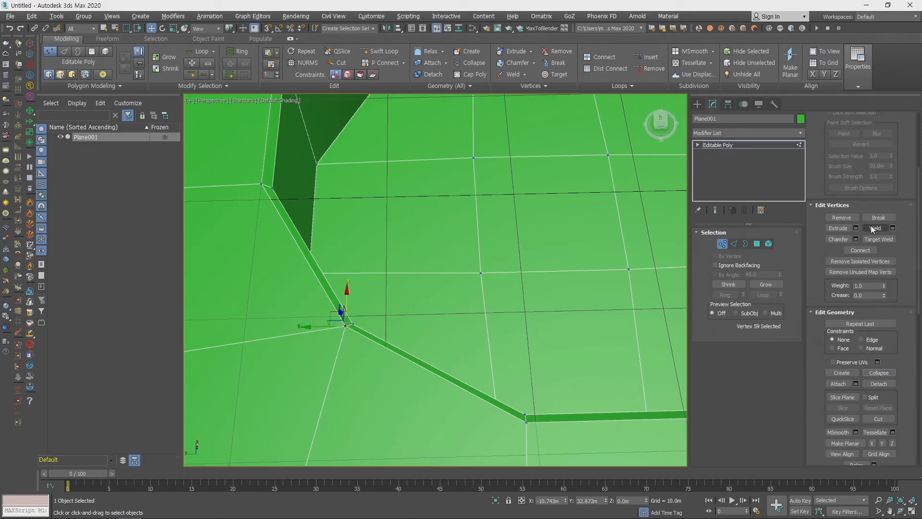
- Collapse the two outer chamfer vertices at the rim's near-right corner into a single vertex
scroll(461, 309, "down", 3)
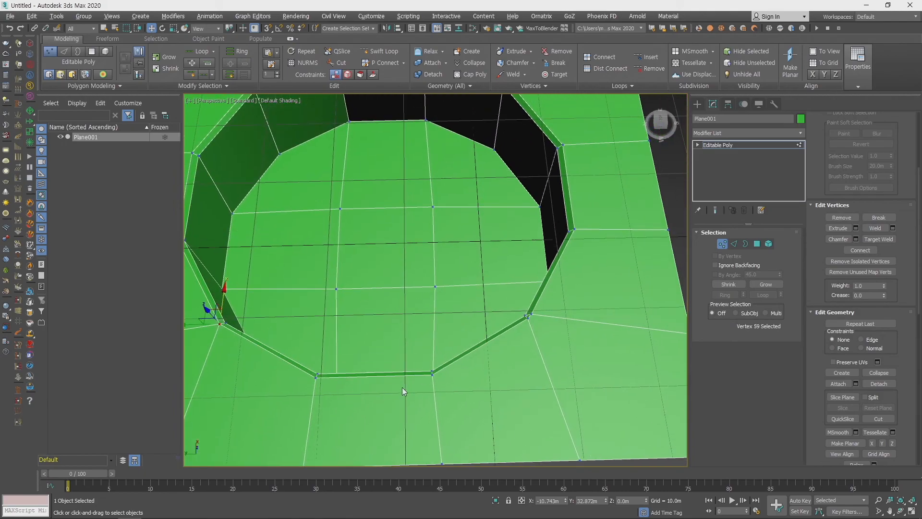
scroll(383, 391, "up", 3)
scroll(468, 411, "up", 4)
left_click(555, 317)
left_click(564, 307, "ctrl")
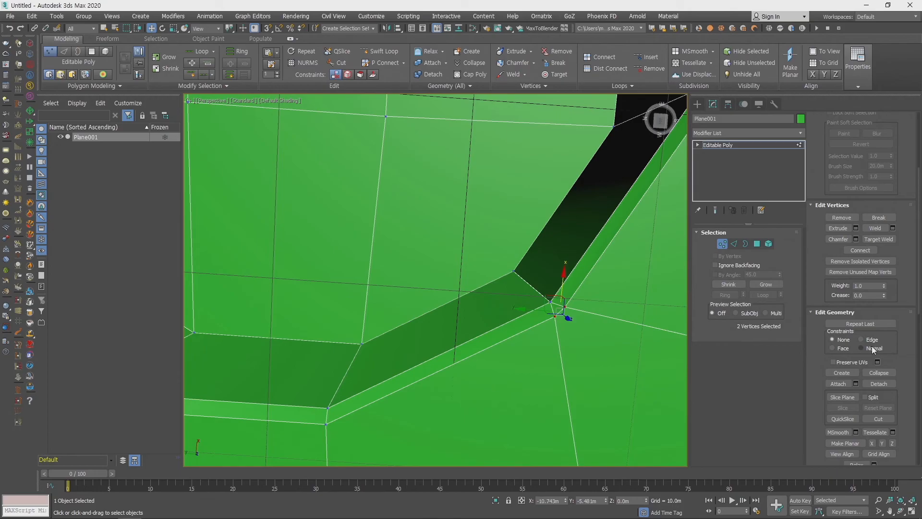
left_click(879, 373)
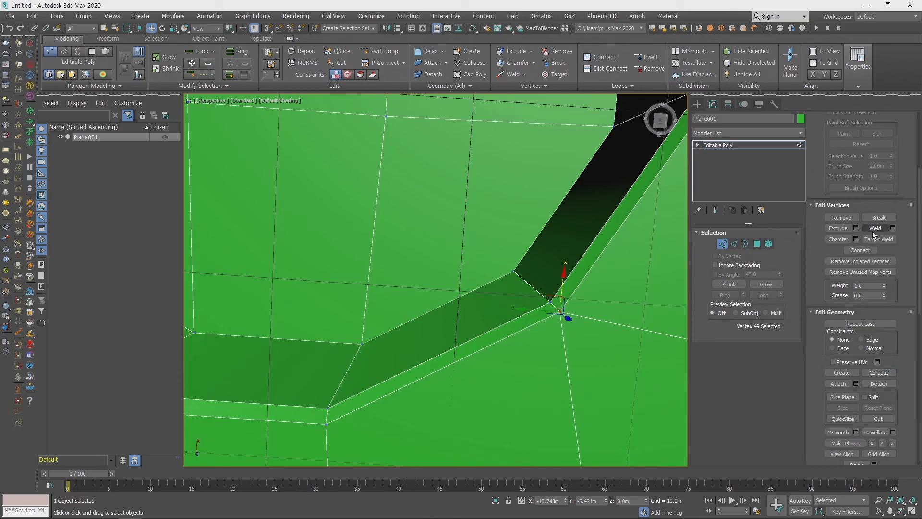
- Collapse the two outer chamfer vertices at the rim's remaining far-right corner into a single vertex
middle_click_drag(543, 230, 384, 385)
middle_click_drag(514, 252, 551, 363)
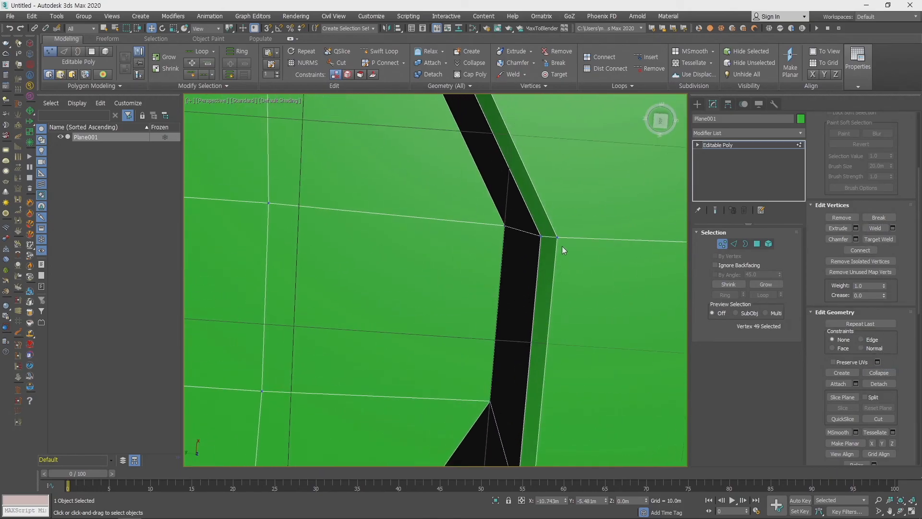
middle_click_drag(523, 199, 569, 313)
middle_click_drag(514, 171, 538, 251)
left_click(541, 237)
left_click(531, 226, "ctrl")
left_click(880, 374)
- Leave vertex editing, apply a TurboSmooth modifier to the plane and inspect the smoothed recess rim
scroll(561, 255, "down", 2)
scroll(560, 255, "down", 8)
middle_click_drag(523, 237, 606, 231, "alt")
left_click(722, 243)
left_click(741, 133)
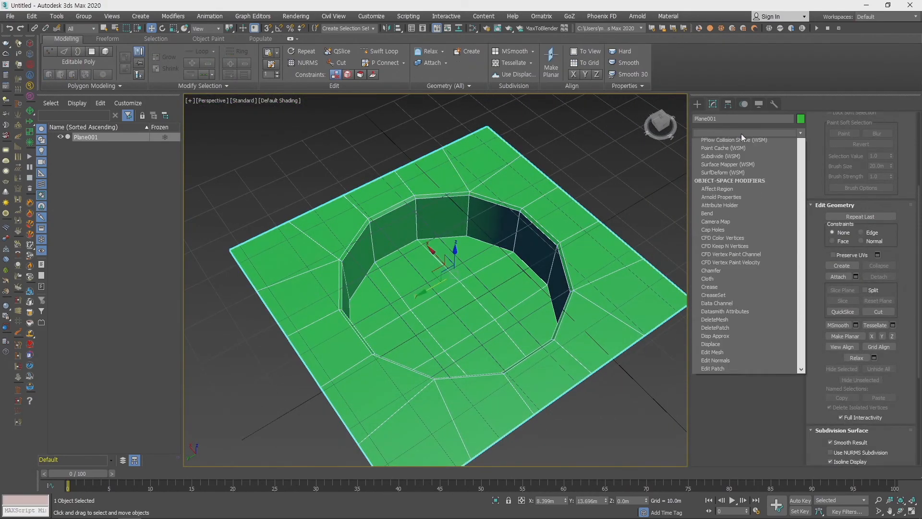
key("t")
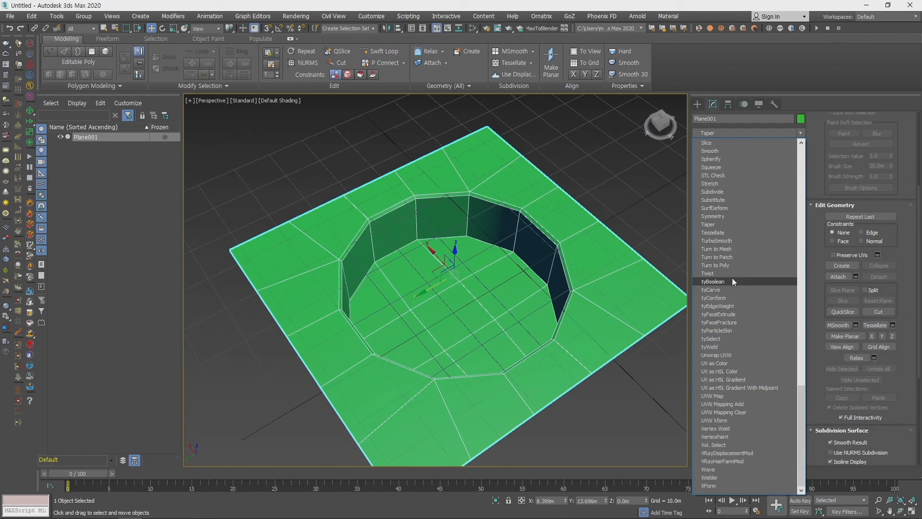
left_click(733, 240)
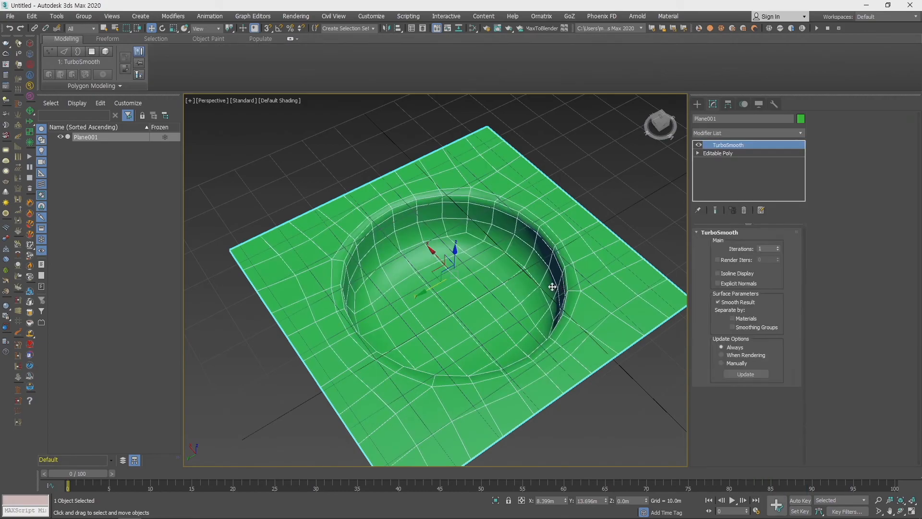
middle_click_drag(531, 302, 500, 292, "alt")
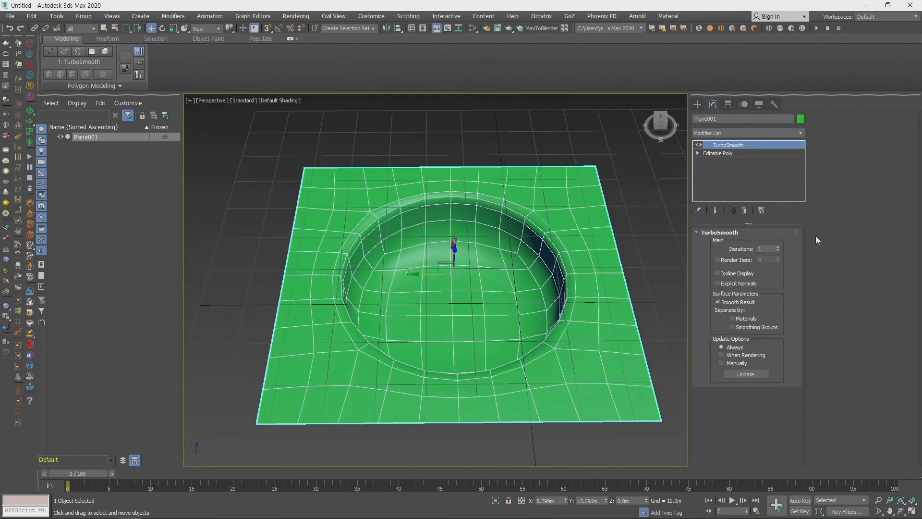
scroll(603, 298, "up", 5)
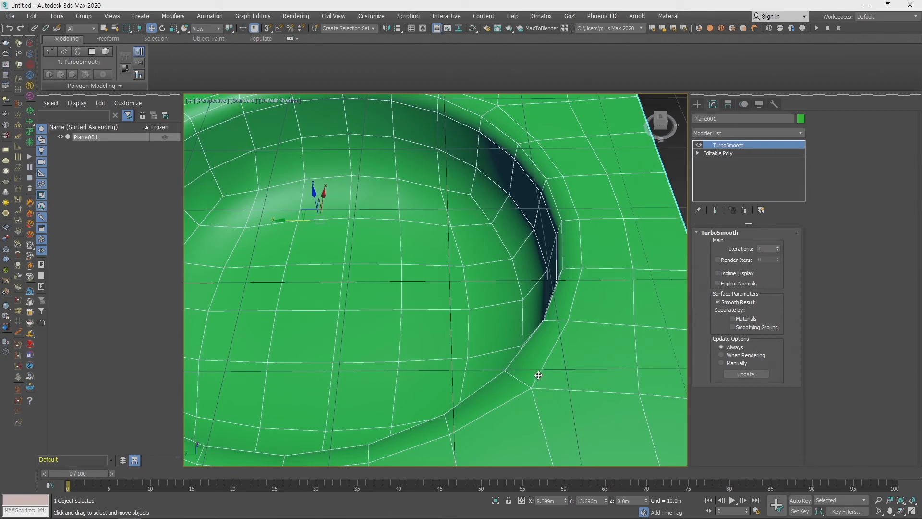
- Examine the TurboSmoothed mesh flow around the recess rim and its corners from several angles
middle_click_drag(561, 376, 595, 331)
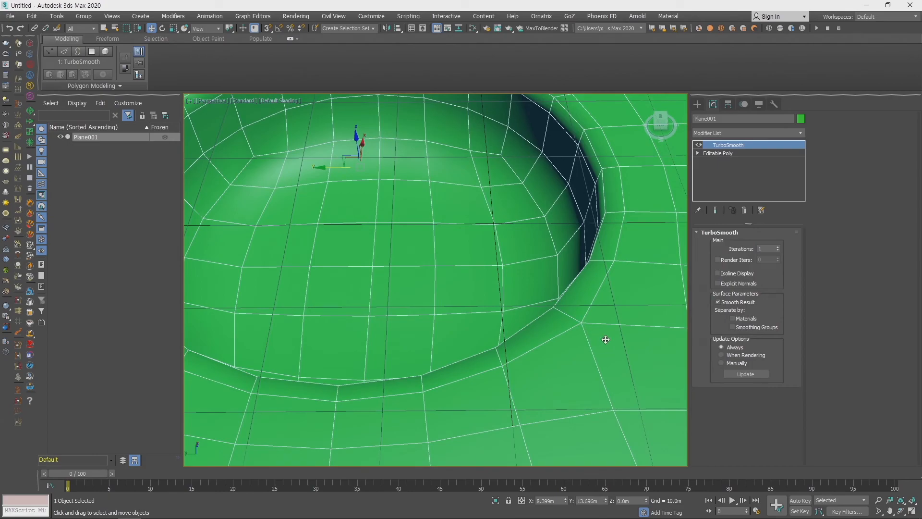
scroll(598, 337, "down", 3)
middle_click_drag(600, 357, 572, 366, "alt")
scroll(618, 318, "down", 3)
mouse_move(618, 319)
middle_mouse_down()
mouse_move(599, 347)
mouse_move(615, 319)
mouse_move(610, 304)
middle_mouse_up()
middle_click_drag(553, 235, 548, 295)
scroll(549, 242, "up", 5)
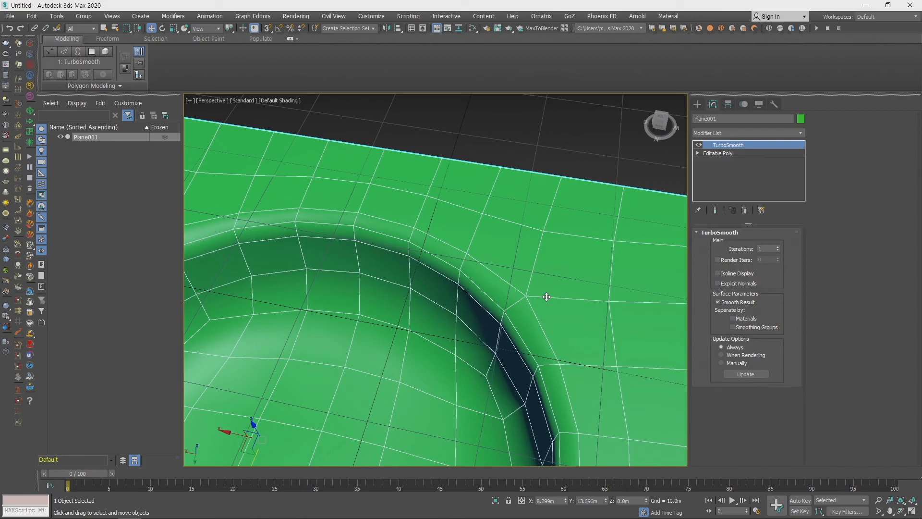
- In the base Editable Poly, move the two plane-border vertices linked to one rim corner farther from the plane's corner
left_click(719, 153)
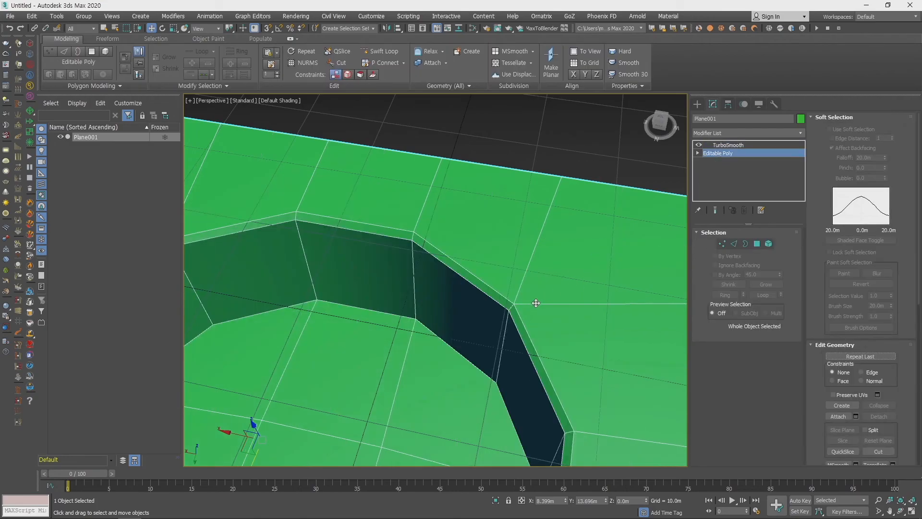
scroll(535, 305, "up", 3)
middle_click_drag(539, 329, 445, 299)
key("1")
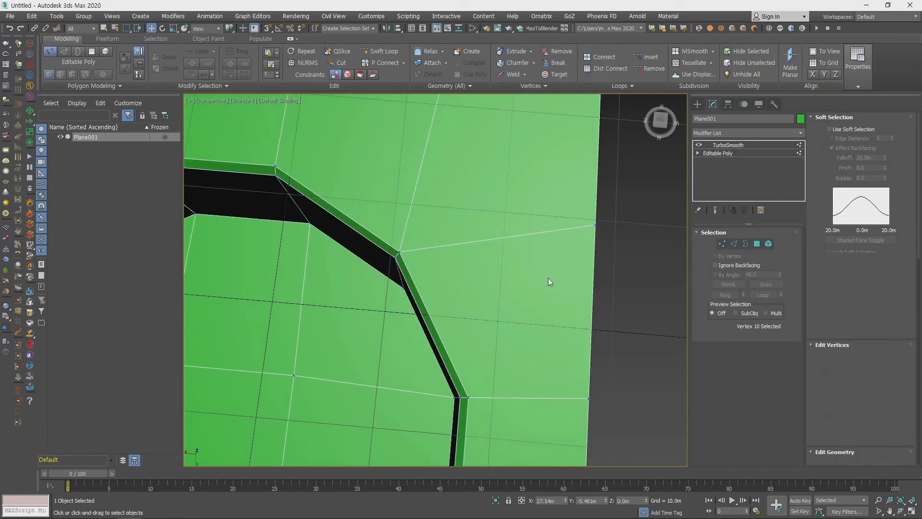
left_click(596, 224)
left_click_drag(594, 252, 592, 303)
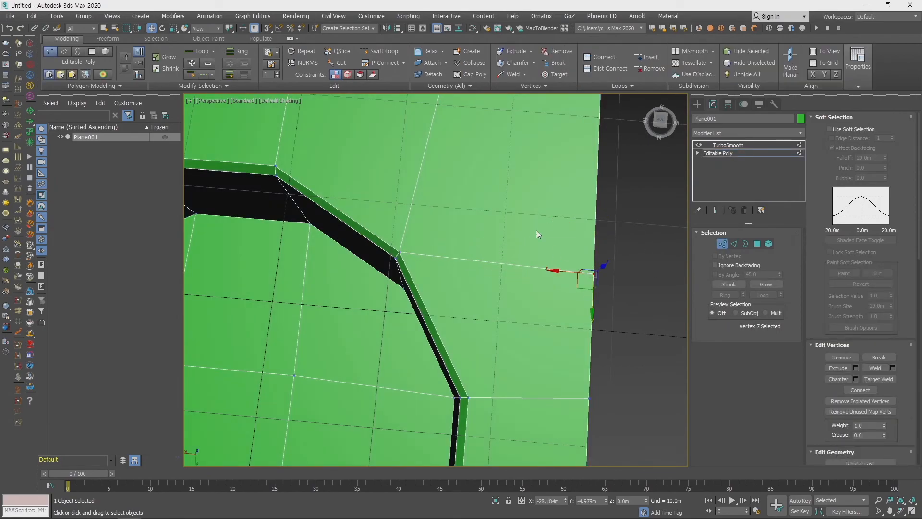
middle_click_drag(507, 185, 613, 274)
left_click(543, 143)
left_click_drag(520, 139, 481, 133)
middle_click_drag(614, 378, 477, 338)
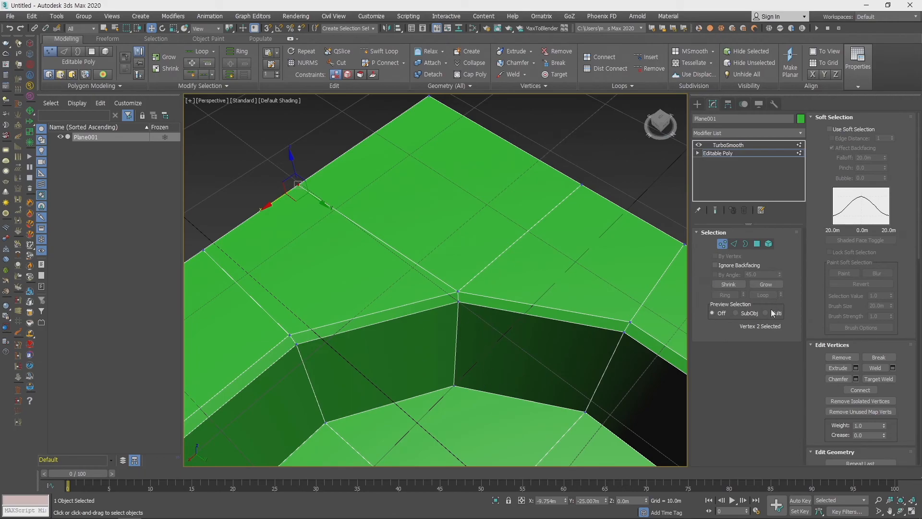
- Cut a new edge on one side of the rim corner, from the top-face edge across the chamfer down to the recess floor
scroll(854, 339, "down", 2)
scroll(872, 331, "up", 2)
scroll(869, 280, "down", 5)
left_click(878, 386)
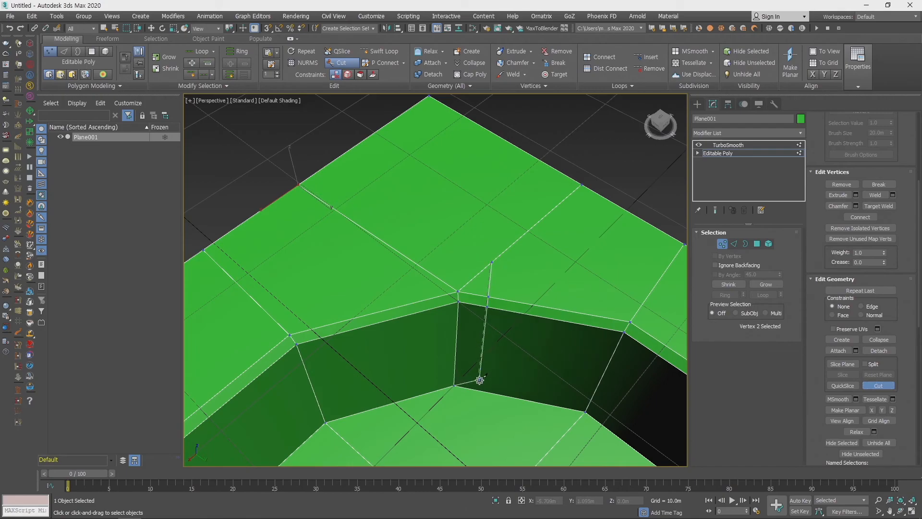
left_click(478, 390)
right_click(504, 320)
- Cut a matching edge on the other side of the rim corner, crossing the chamfer and recess wall to the floor
left_click(416, 264)
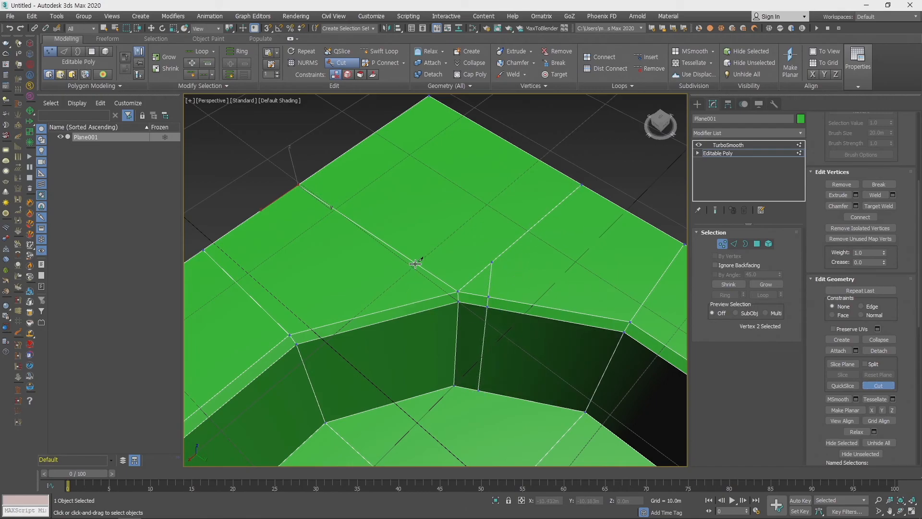
left_click(427, 393)
right_click(500, 336)
scroll(478, 327, "up", 3)
key("w")
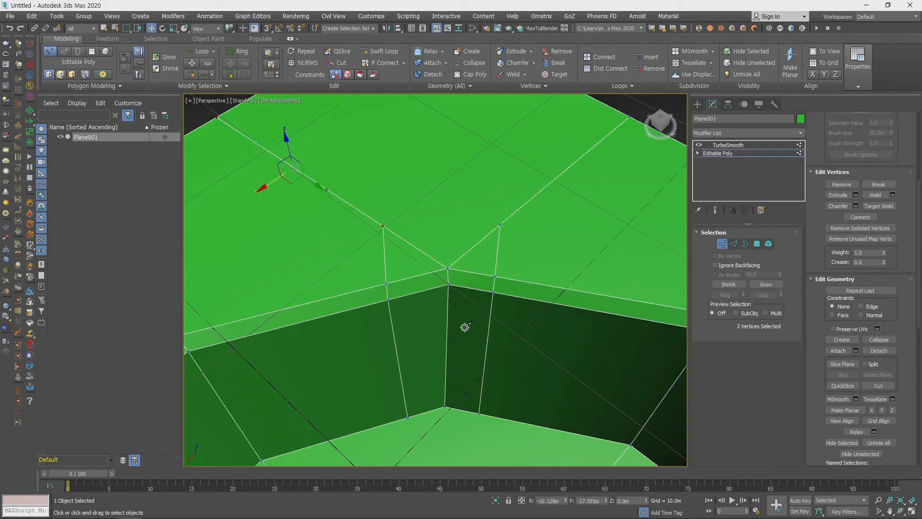
- Remove the old corner edges between the two cuts: the vertical wall edge, the chamfer edge and both short top-face edges
key("2")
left_click(448, 336)
left_click(446, 277, "ctrl")
left_click(433, 260, "ctrl")
left_click(466, 252, "ctrl")
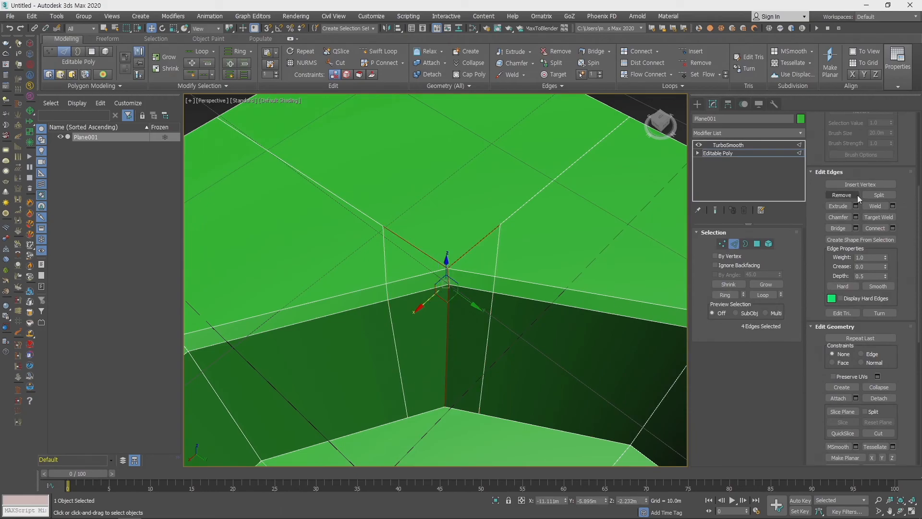
left_click(842, 195)
- Select all the floor polygons of the recess and delete them to leave an open hole
scroll(538, 317, "down", 3)
middle_click_drag(537, 328, 519, 254, "alt")
scroll(386, 335, "down", 5)
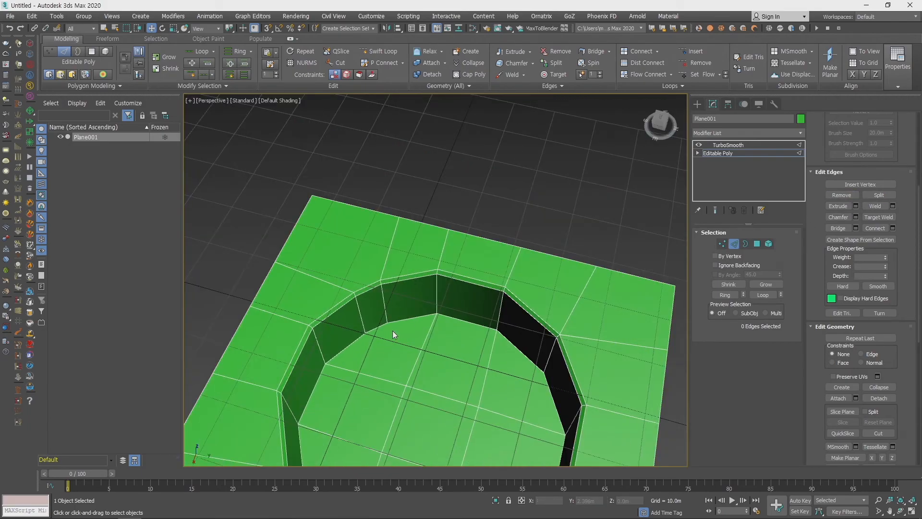
scroll(433, 331, "up", 3)
scroll(419, 302, "up", 3)
scroll(423, 315, "down", 3)
middle_click_drag(491, 415, 464, 351)
key("4")
left_click(471, 336)
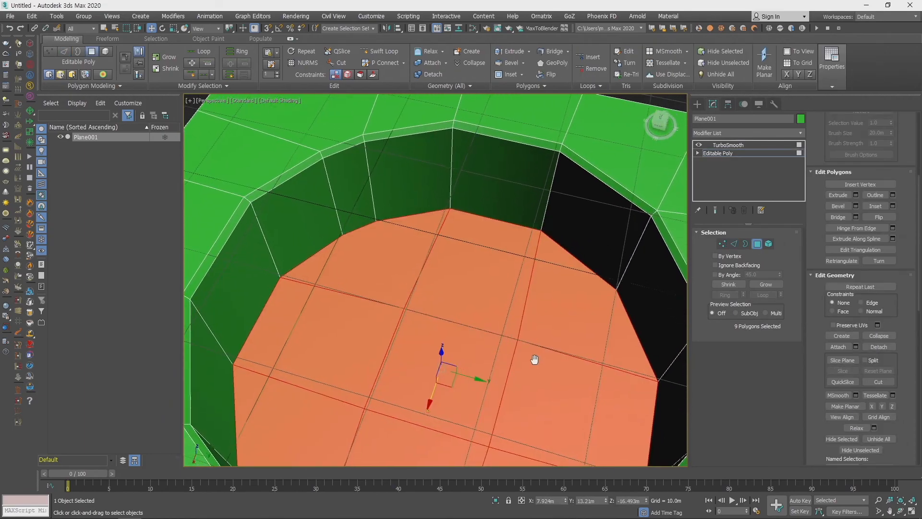
middle_click_drag(535, 366, 515, 257, "alt")
key("Delete")
- Leave polygon editing and compare the TurboSmooth result with the base Editable Poly at the reworked corner
middle_click_drag(493, 325, 558, 388, "alt")
scroll(396, 262, "up", 3)
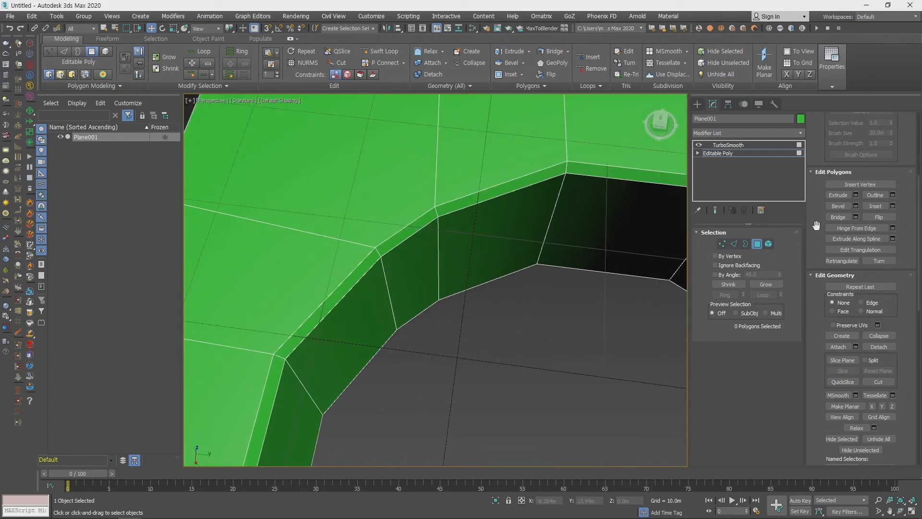
left_click(756, 244)
left_click(728, 145)
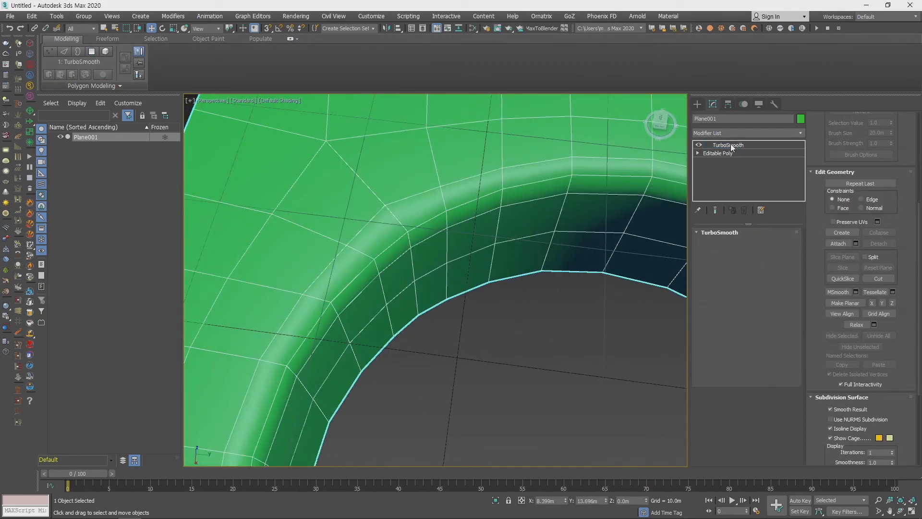
scroll(513, 323, "down", 4)
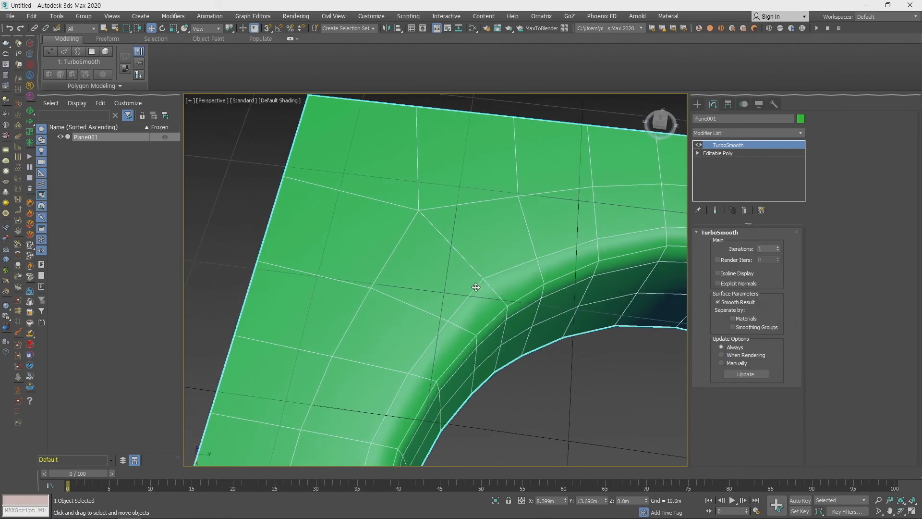
left_click(732, 153)
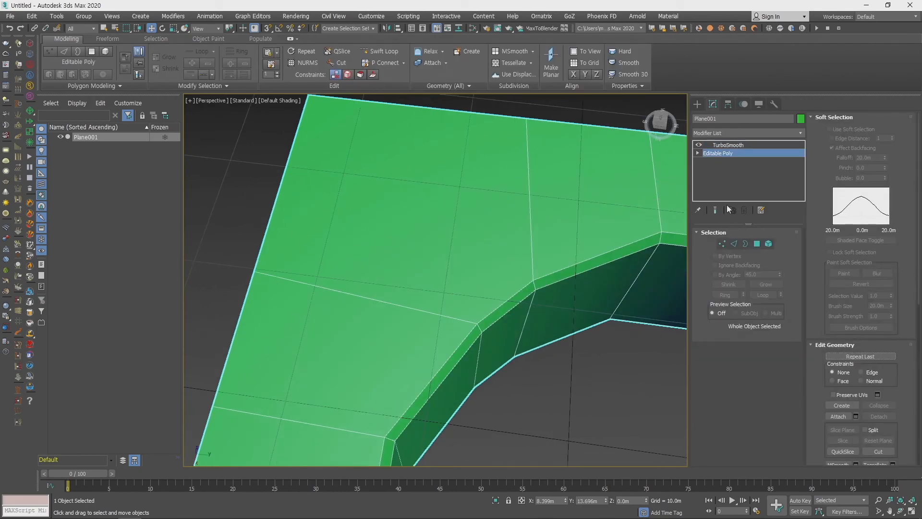
left_click(743, 145)
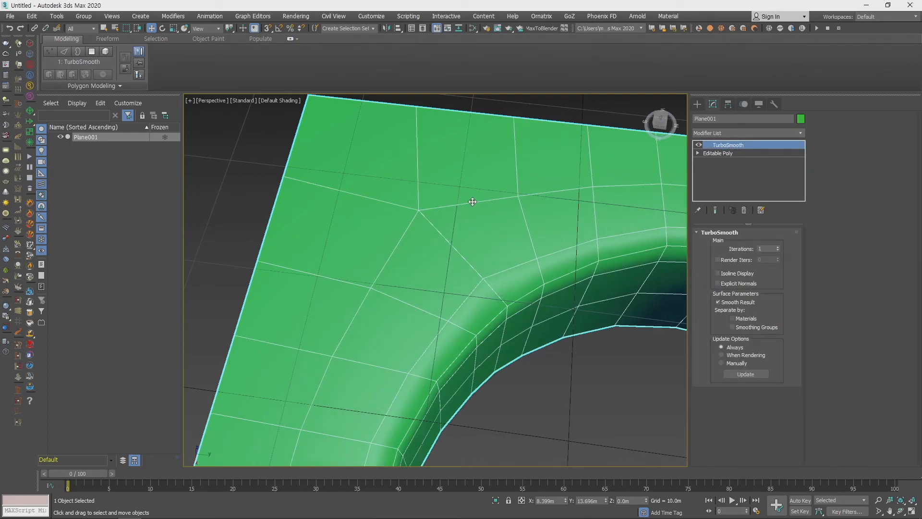
left_click(769, 153)
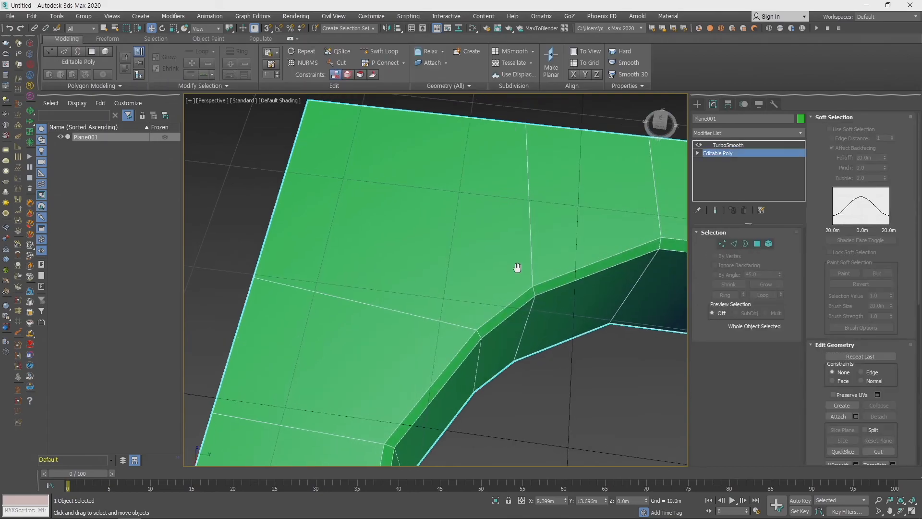
- Examine the whole plane and the hole's outline in the Top view, and return to the Perspective view
scroll(499, 266, "down", 2)
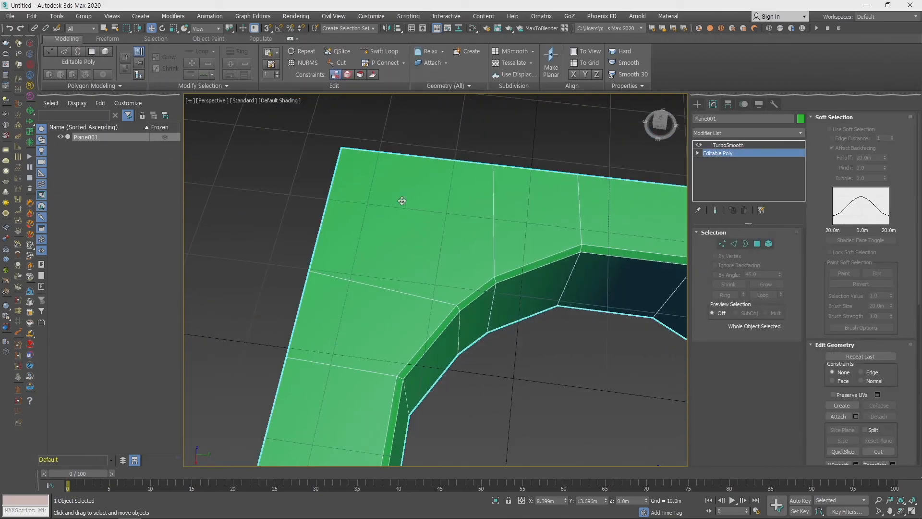
scroll(381, 220, "down", 5)
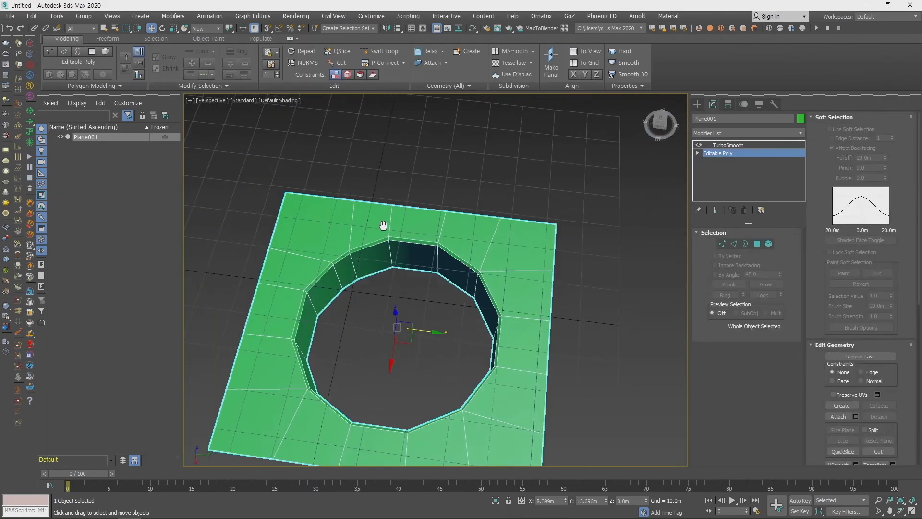
scroll(434, 280, "down", 1)
key("t")
scroll(444, 295, "up", 3)
scroll(444, 296, "up", 5)
scroll(462, 303, "down", 4)
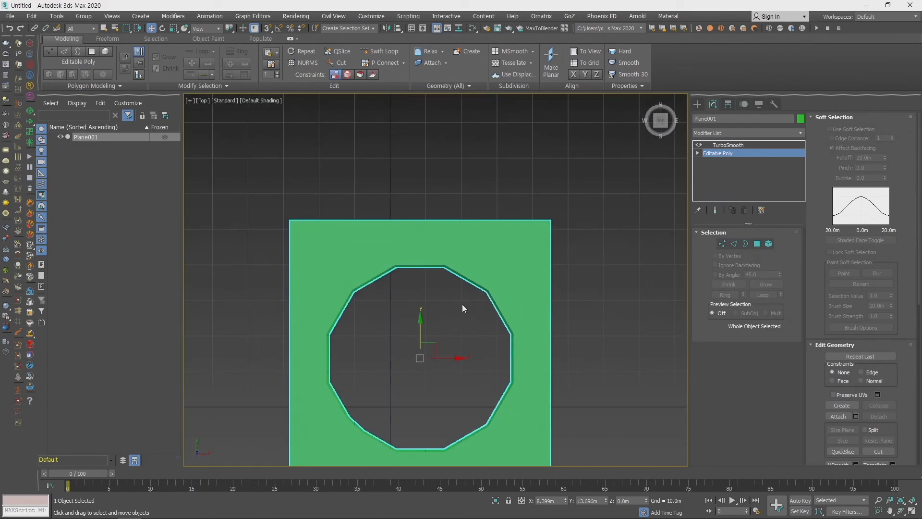
key("p")
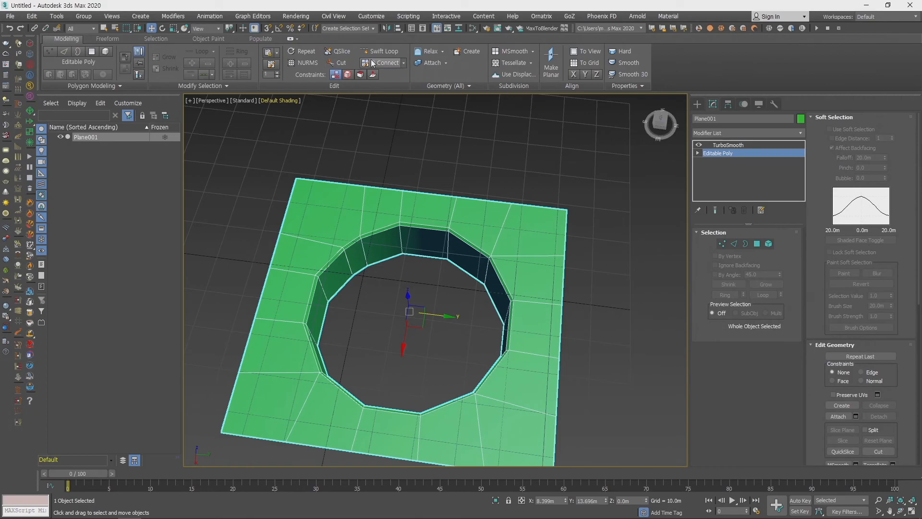
- Insert a Swift Loop through the strip between the hole and the plane's far border, starting beside the reworked corner
left_click(387, 53)
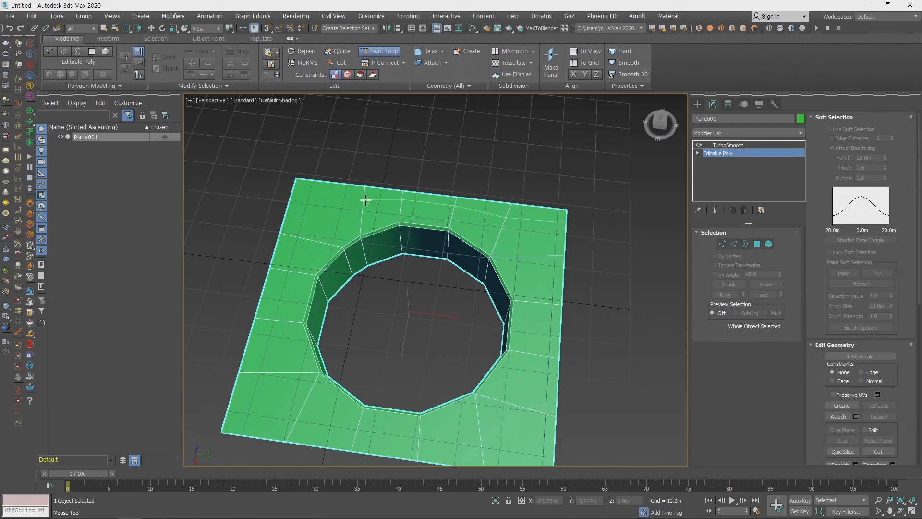
left_click(363, 200)
key("w")
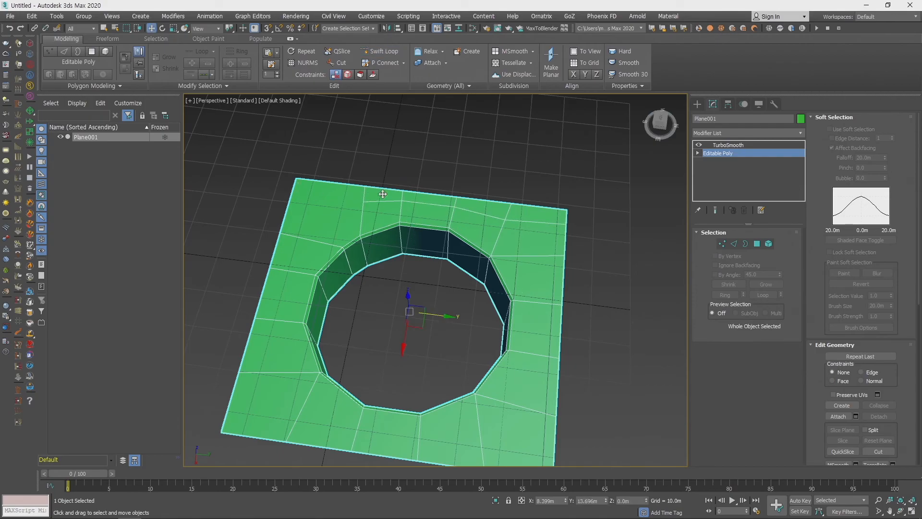
- Cut an edge from the open end of the new loop across the corner face to the plane's adjacent border
middle_click_drag(379, 197, 486, 274)
scroll(486, 274, "up", 3)
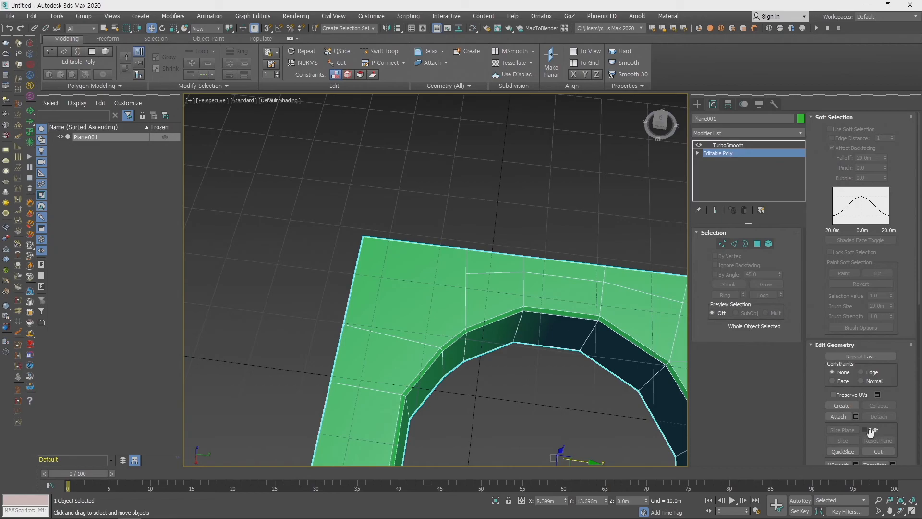
left_click(878, 452)
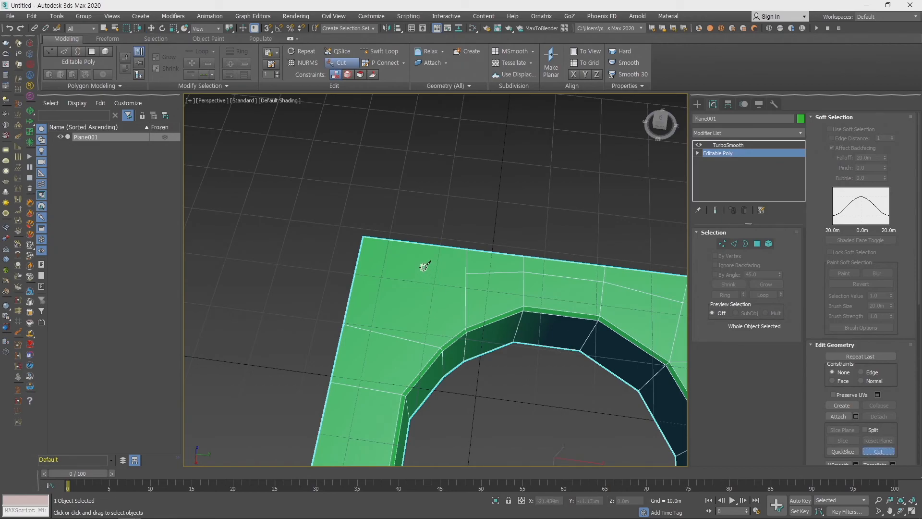
left_click(464, 274)
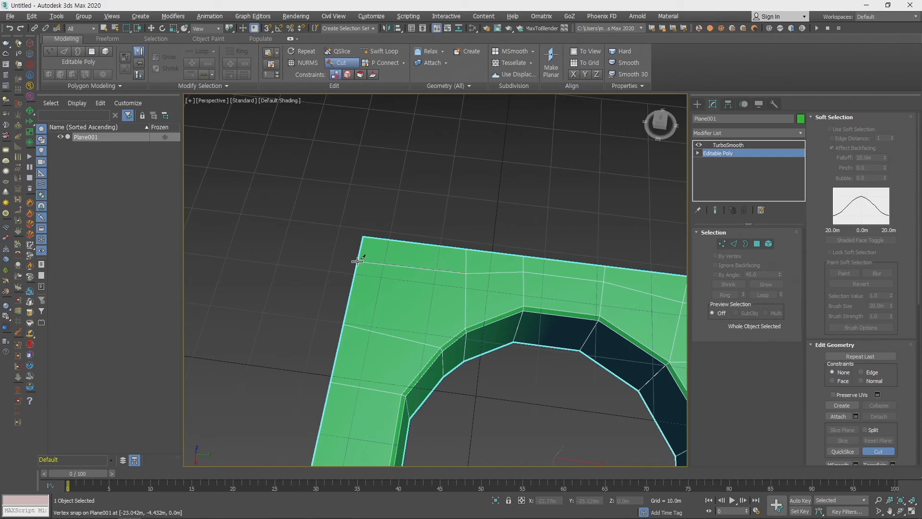
right_click(402, 283)
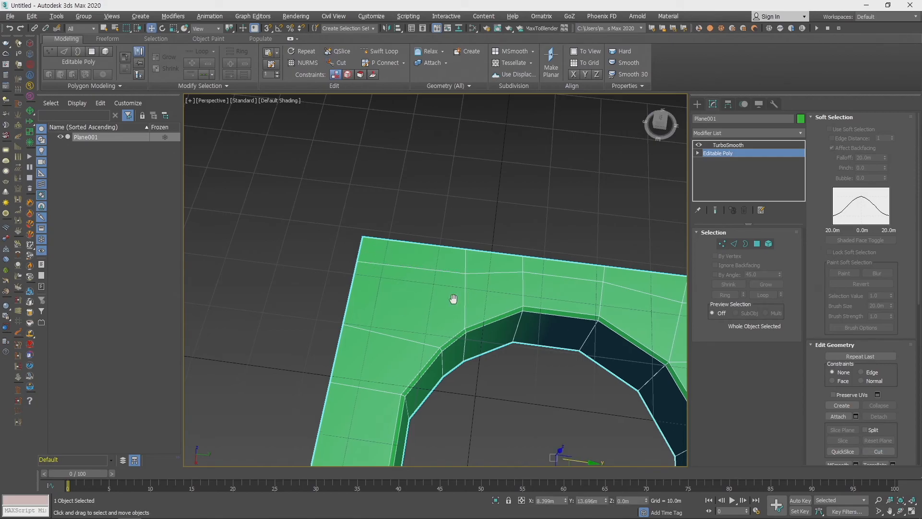
- Insert a second Swift Loop along the reworked corner's other border, perpendicular to the first loop
scroll(430, 205, "down", 3)
middle_click_drag(430, 204, 457, 275, "alt")
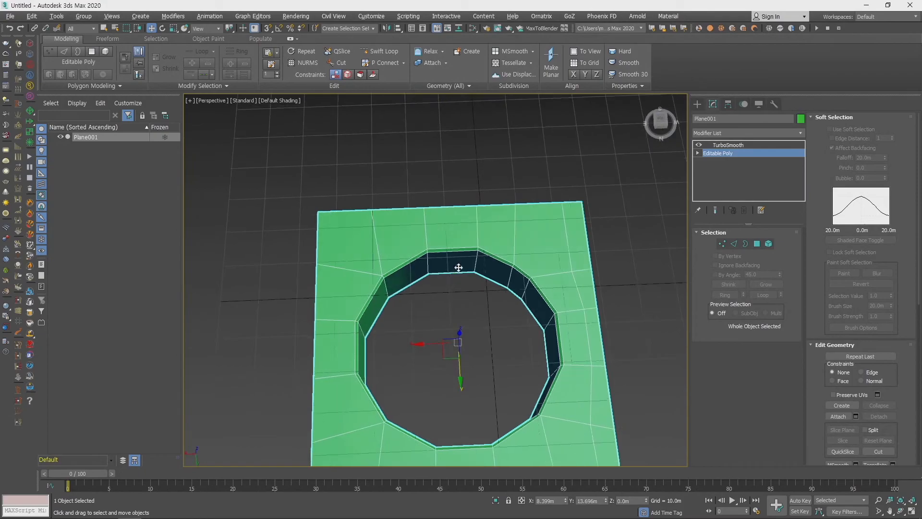
left_click(381, 51)
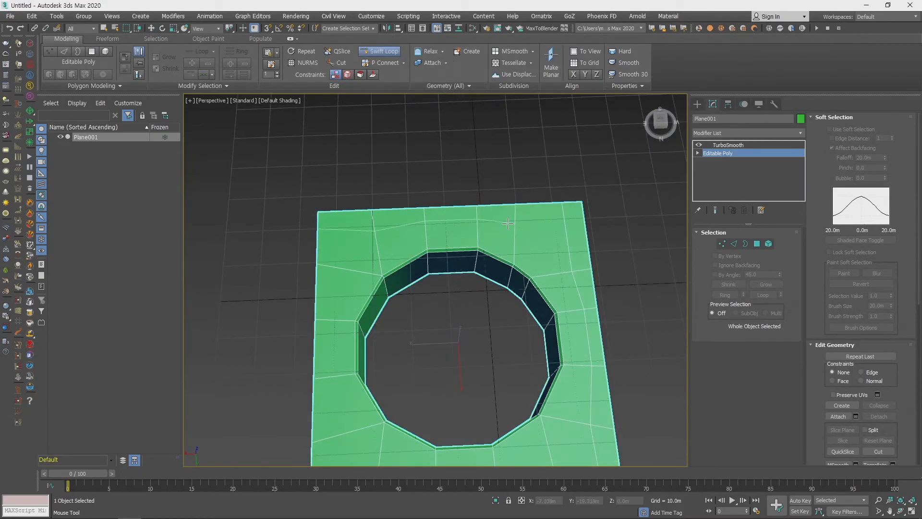
right_click(564, 223)
- Cut an edge extending the second loop across the corner's first loop to the plane's outer border
middle_click_drag(611, 254, 522, 288)
scroll(523, 288, "up", 5)
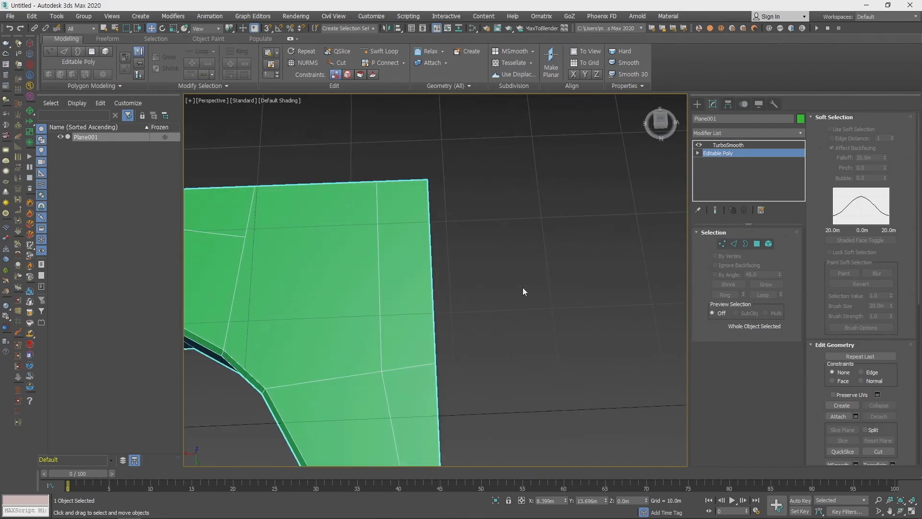
middle_click_drag(451, 262, 567, 249)
key("alt+c")
left_click(370, 225)
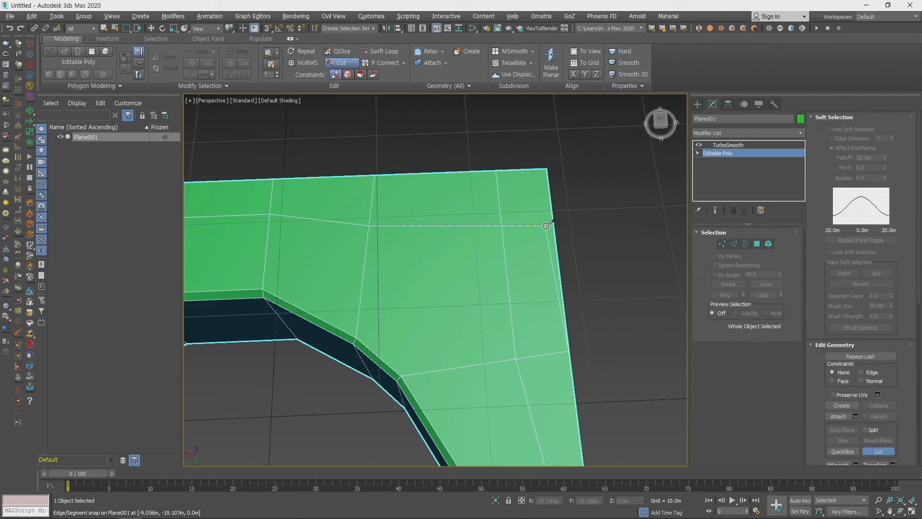
left_click(563, 222)
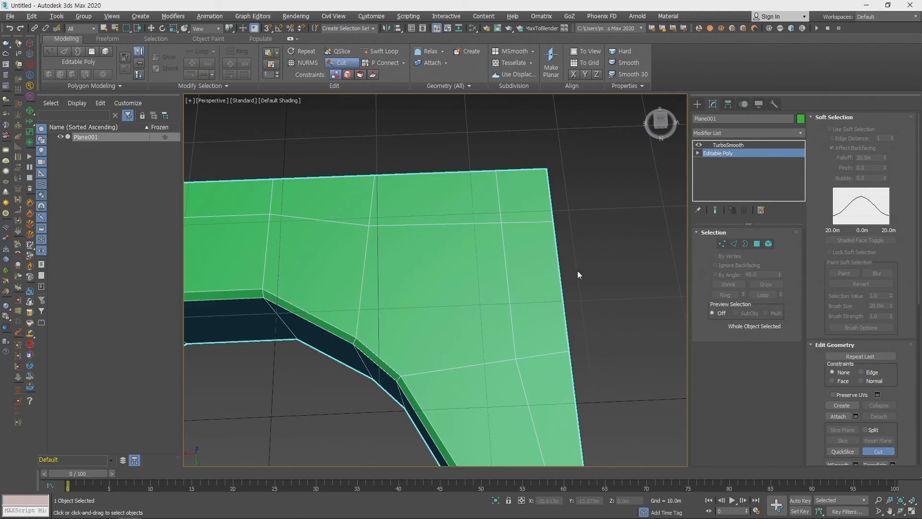
scroll(578, 271, "down", 5)
right_click(582, 238)
- Examine the corner's added loops with TurboSmooth shown, and return to the base Editable Poly
scroll(548, 241, "up", 5)
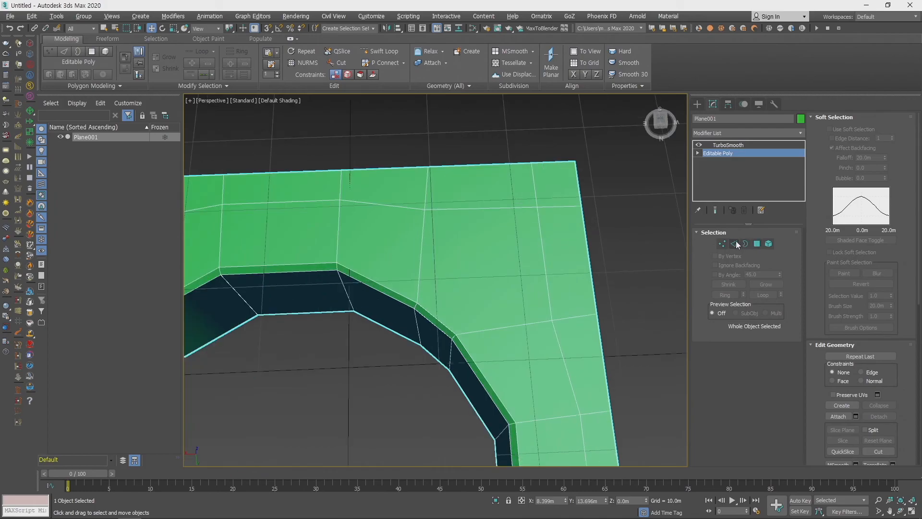
left_click(751, 144)
scroll(492, 273, "up", 3)
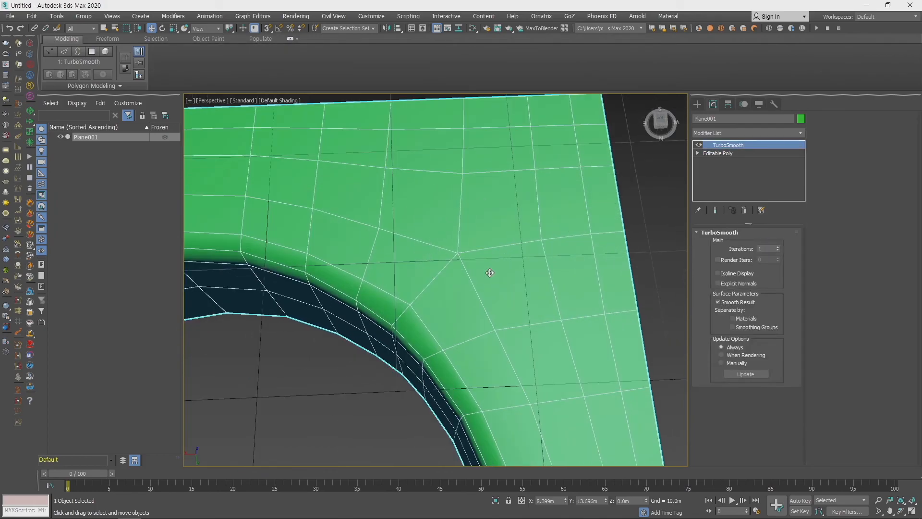
left_click(743, 154)
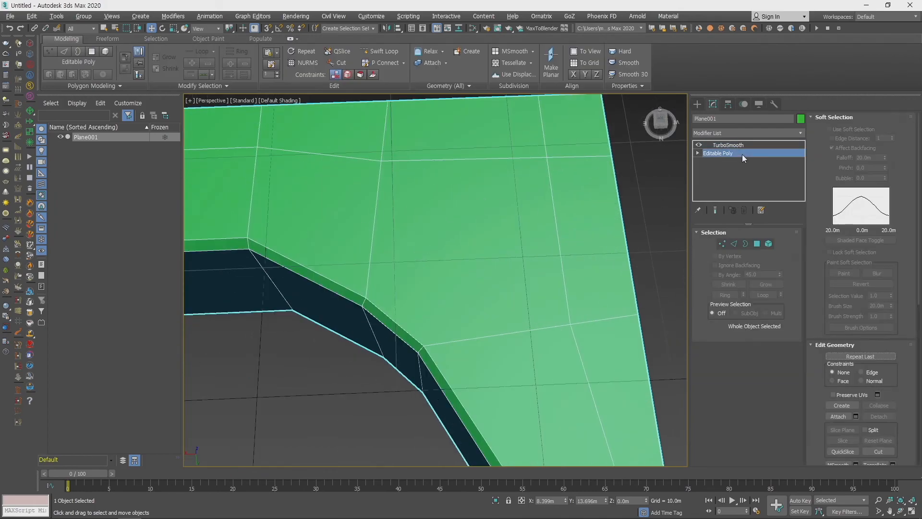
- Select the plane's TurboSmooth modifier and raise its iterations to 8
middle_click_drag(462, 324, 621, 249, "alt")
left_click(757, 145)
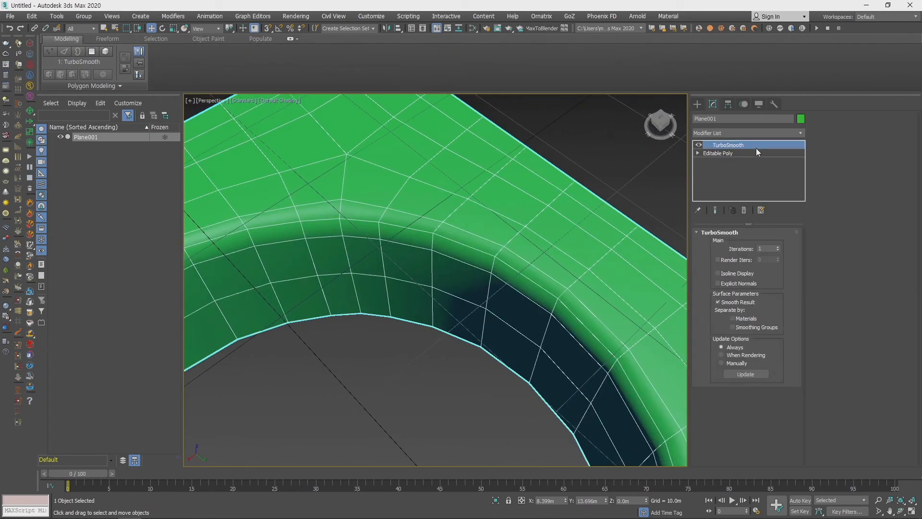
left_click(779, 246)
left_click(779, 246)
left_click(779, 246)
left_click(778, 246)
middle_click_drag(346, 157, 513, 259, "alt")
scroll(512, 259, "up", 3)
scroll(483, 227, "up", 2)
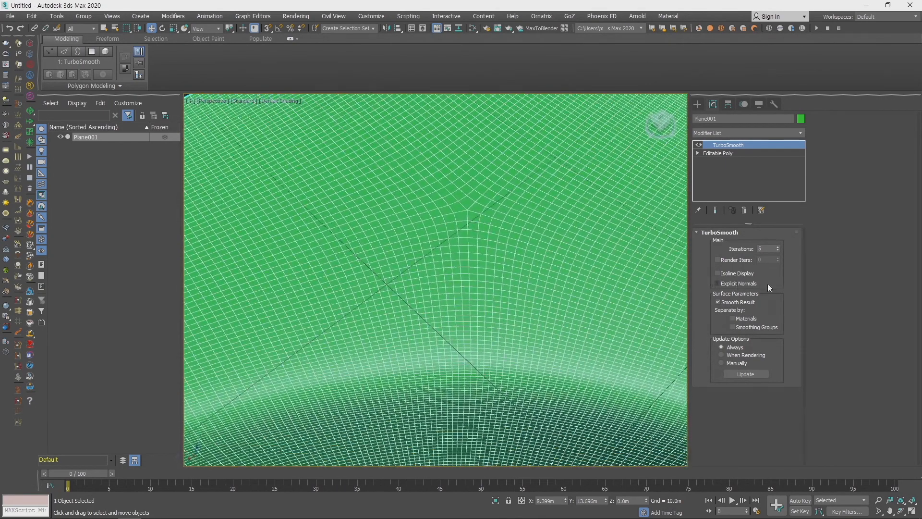
left_click(778, 247)
left_click(778, 247)
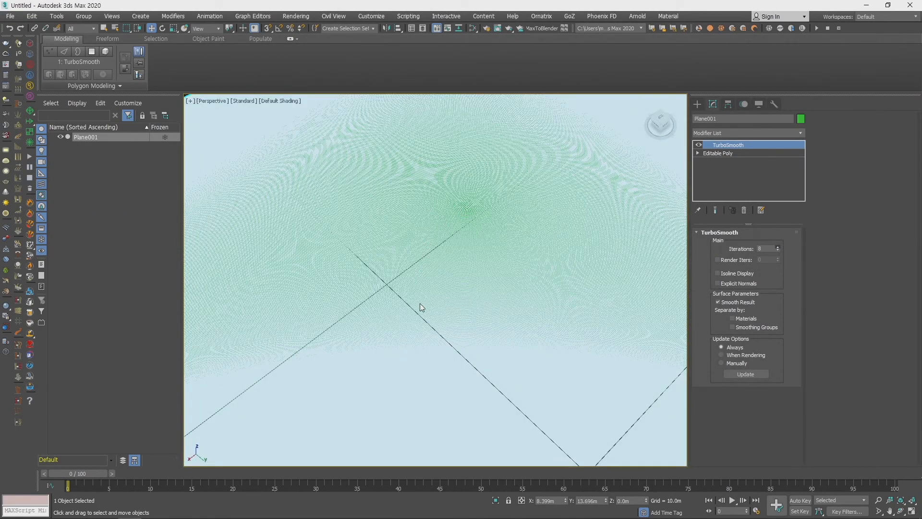
- Examine the densely smoothed mesh around the point where the edge loops meet at the reworked corner
scroll(478, 270, "up", 8)
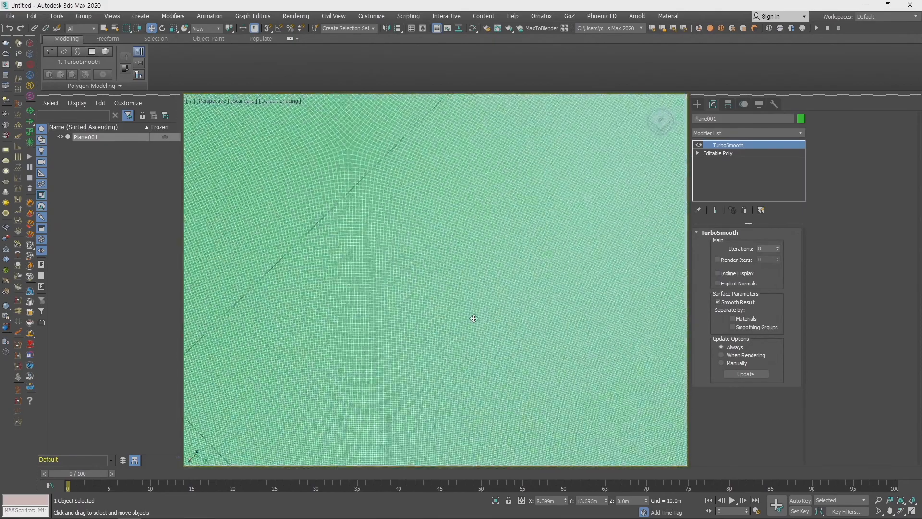
scroll(504, 319, "down", 10)
middle_click_drag(463, 299, 500, 269, "alt")
middle_click_drag(339, 353, 591, 241)
scroll(548, 250, "up", 3)
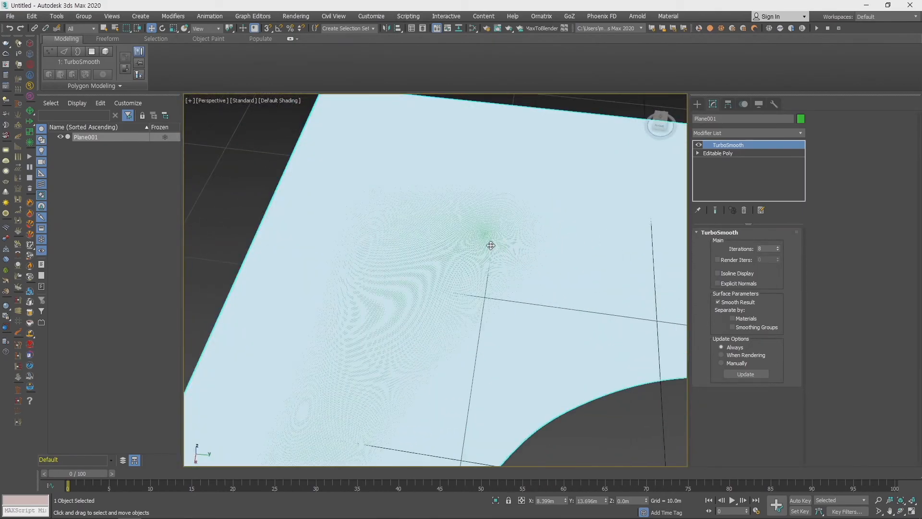
scroll(491, 246, "up", 5)
scroll(504, 268, "down", 3)
middle_click_drag(503, 268, 587, 164, "alt")
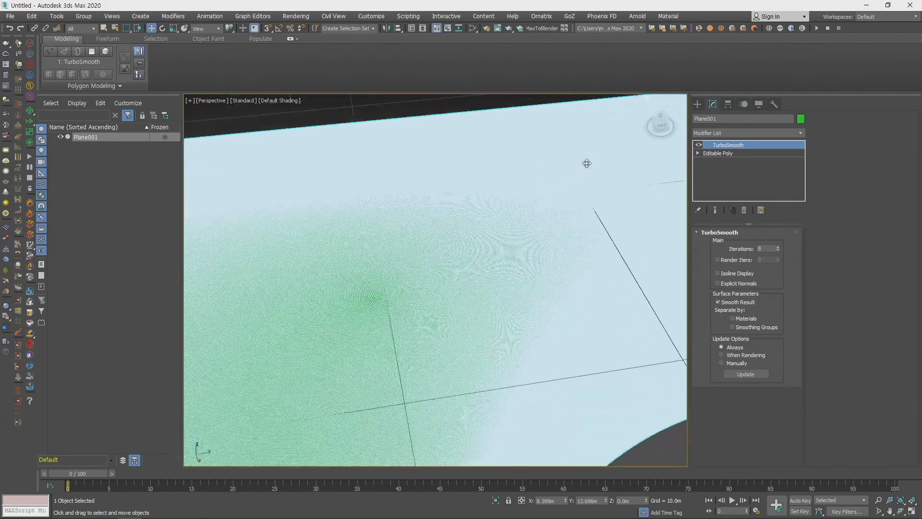
scroll(490, 309, "up", 8)
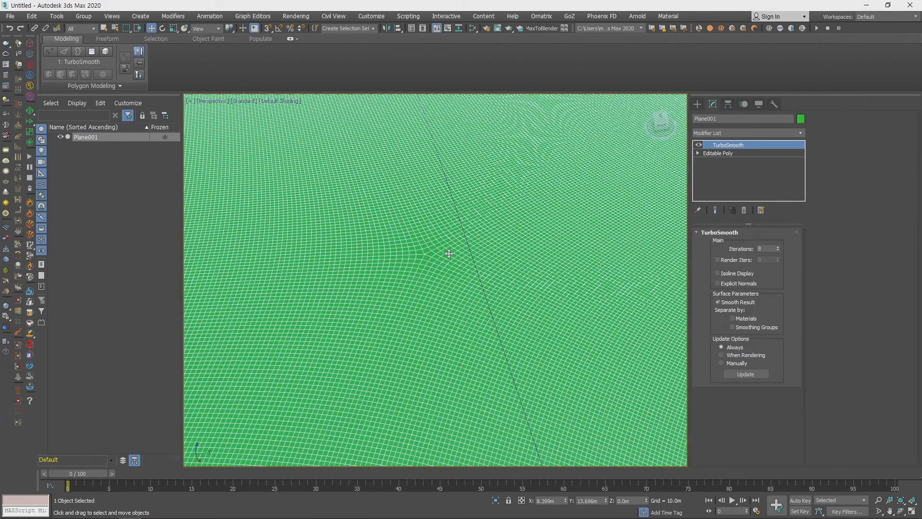
- Return to the base Editable Poly and cut a diagonal edge across another corner's face, between the inner-loop vertices on both sides
left_click(739, 153)
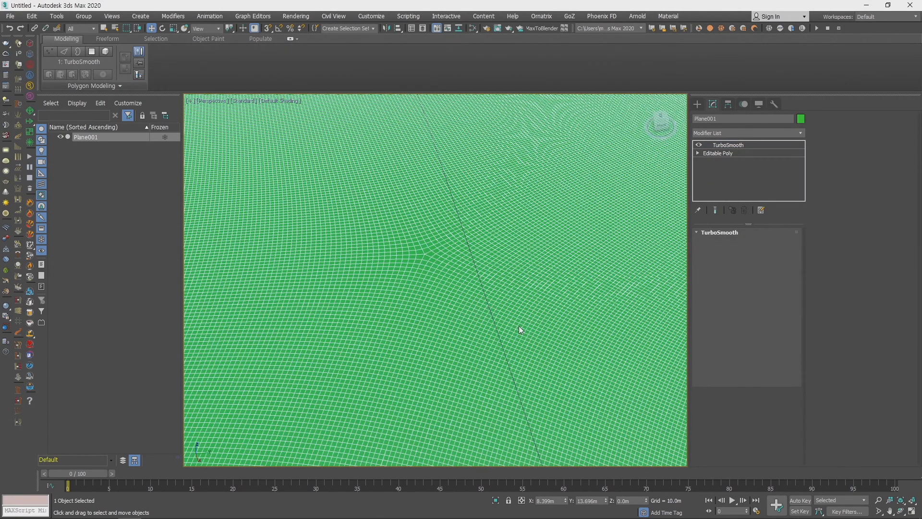
scroll(520, 281, "down", 10)
left_click(733, 153)
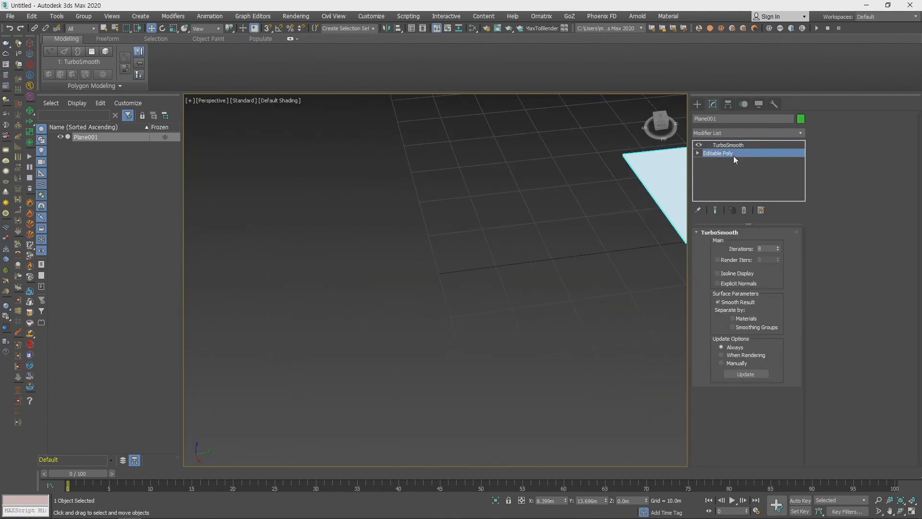
key("z")
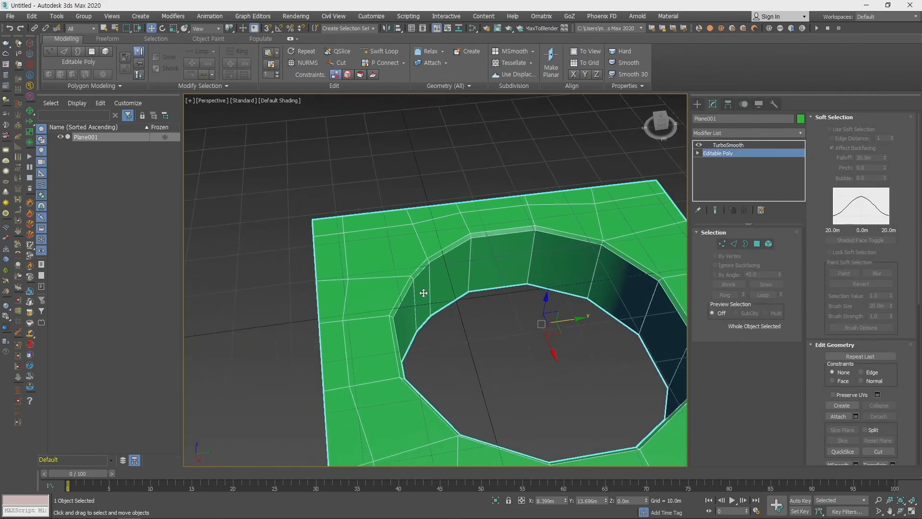
middle_click_drag(416, 286, 377, 223, "alt")
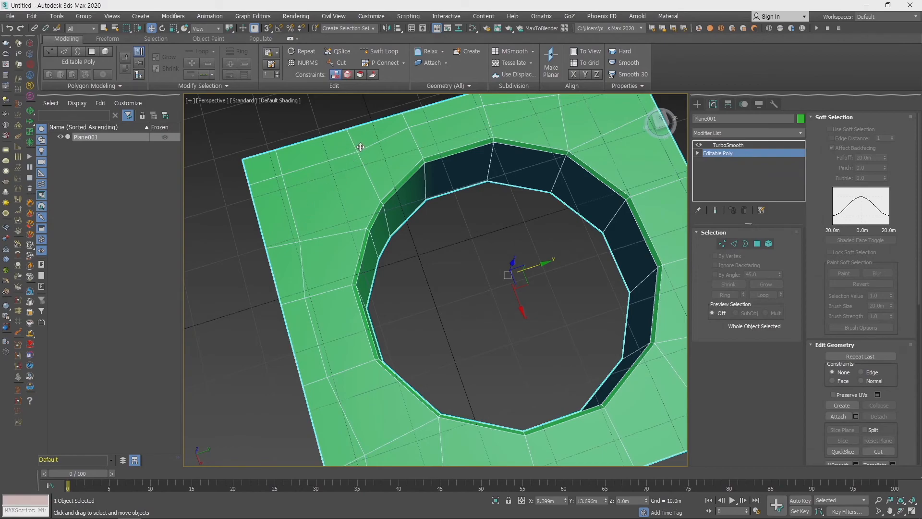
left_click(880, 451)
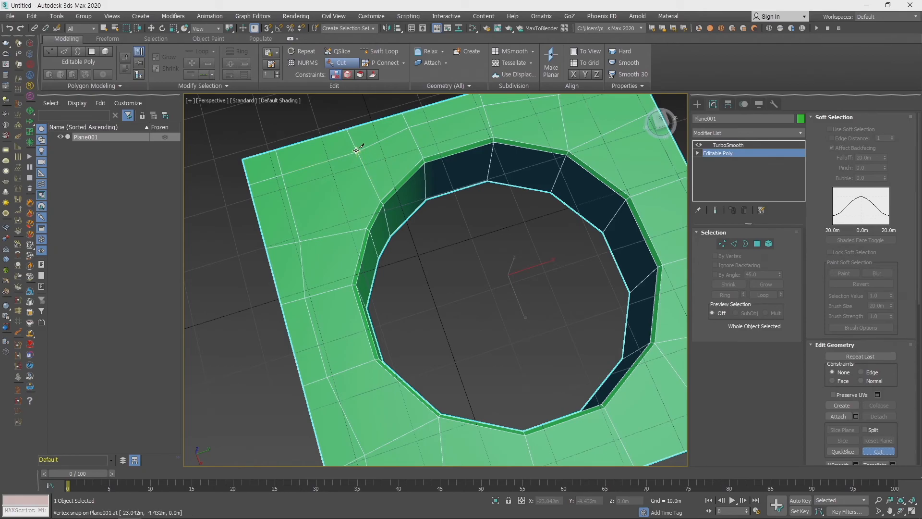
left_click(356, 150)
left_click(298, 240)
right_click(299, 241)
middle_click_drag(369, 218, 436, 253)
right_click(434, 227)
- Delete the polygons outside the diagonal cut, including the triangle, both border faces and the outermost corner face
scroll(430, 239, "up", 3)
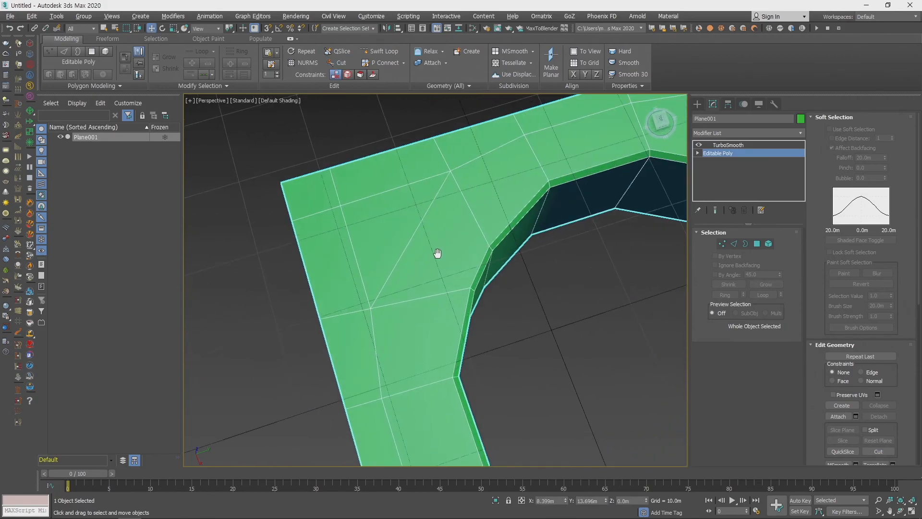
key("4")
left_click(391, 215)
key("Delete")
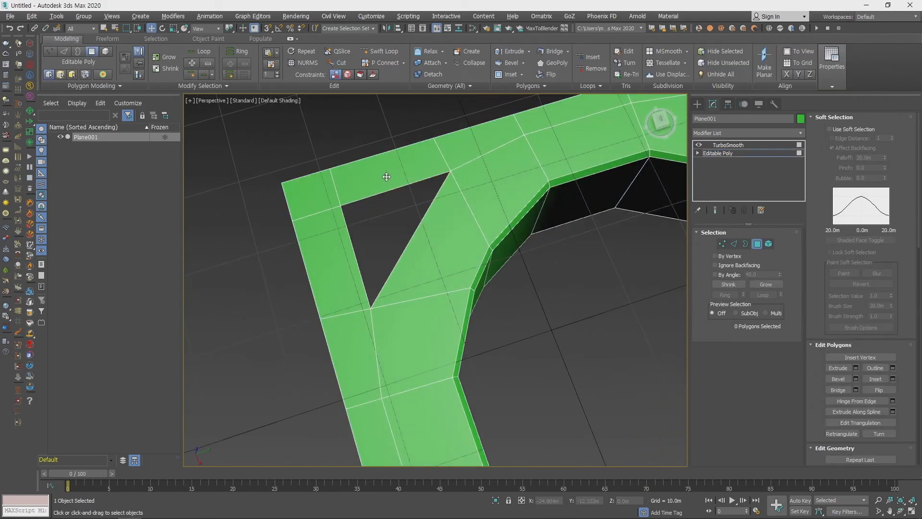
left_click(385, 178)
key("Delete")
left_click(305, 199)
key("Delete")
left_click(327, 229)
key("Delete")
- Bridge the two open end edges of the outer border strip across the removed corner
middle_click_drag(380, 269, 398, 245)
key("2")
left_click(363, 292)
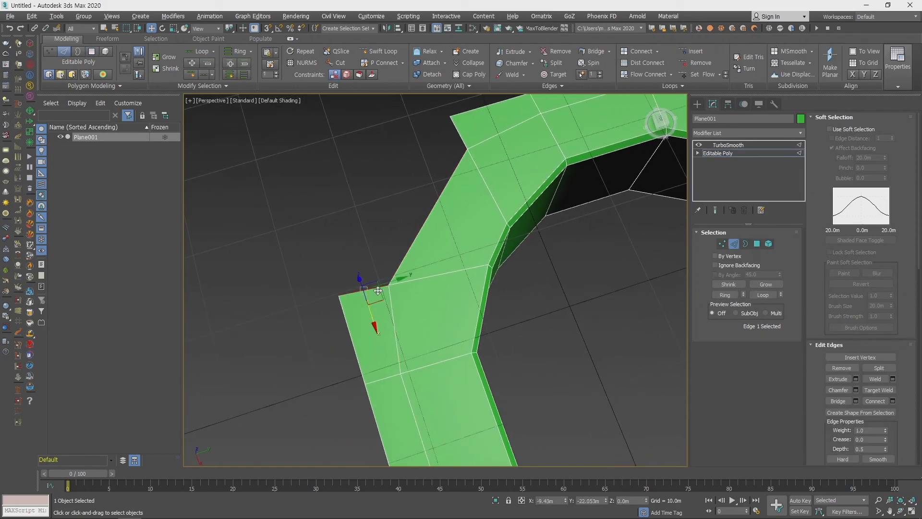
left_click(458, 132, "ctrl")
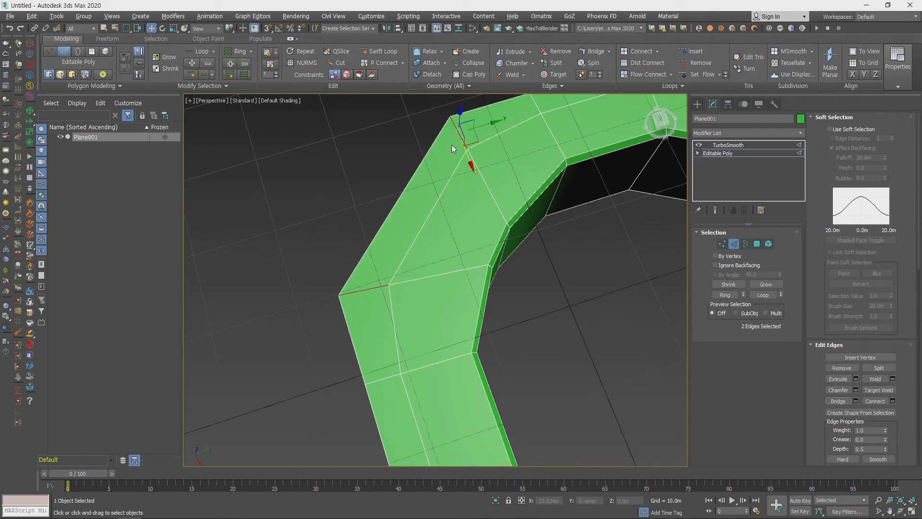
- Switch to the Top view at the bridged corner and display the selected object with edged faces
middle_click_drag(444, 162, 451, 233)
key("t")
middle_click_drag(345, 411, 495, 215)
scroll(506, 146, "up", 4)
scroll(494, 216, "up", 2)
left_click(261, 103)
left_click(262, 103)
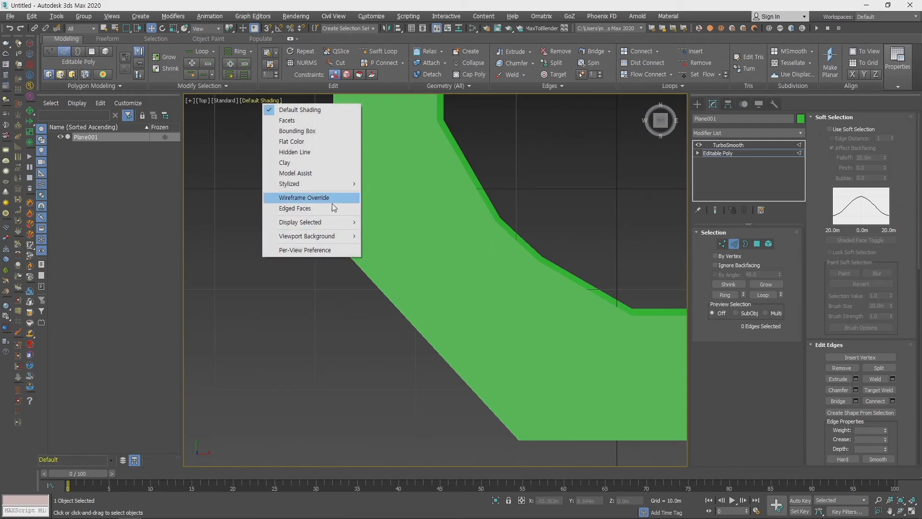
mouse_move(339, 223)
left_click(378, 222)
- Move both outer vertices of the bridged corner slightly outward in the Top view, and return to the Perspective view
scroll(402, 306, "up", 1)
key("1")
left_click(301, 234)
left_click_drag(317, 219, 292, 263)
left_click(486, 435)
left_click_drag(498, 423, 480, 448)
middle_click_drag(555, 323, 428, 321)
key("p")
middle_click_drag(435, 372, 511, 319)
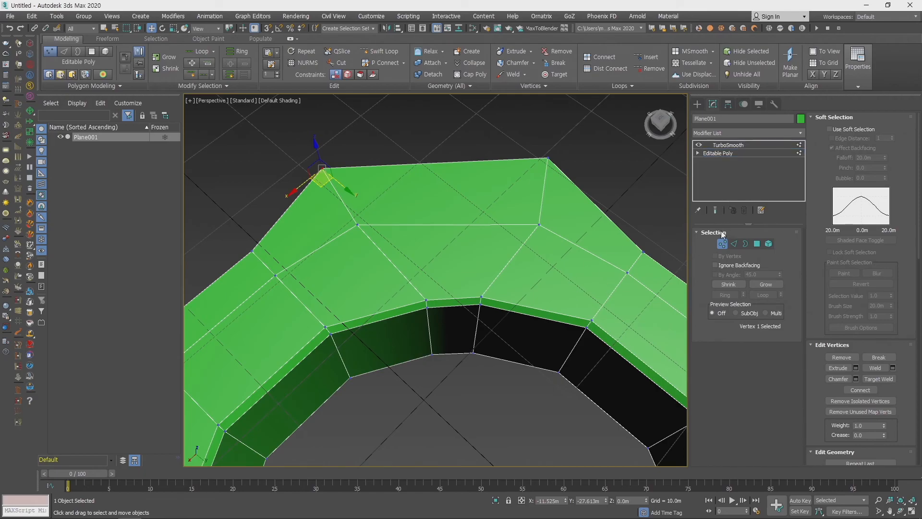
- Leave vertex editing and show the TurboSmooth end result on the plane with its rounded corner
left_click(716, 211)
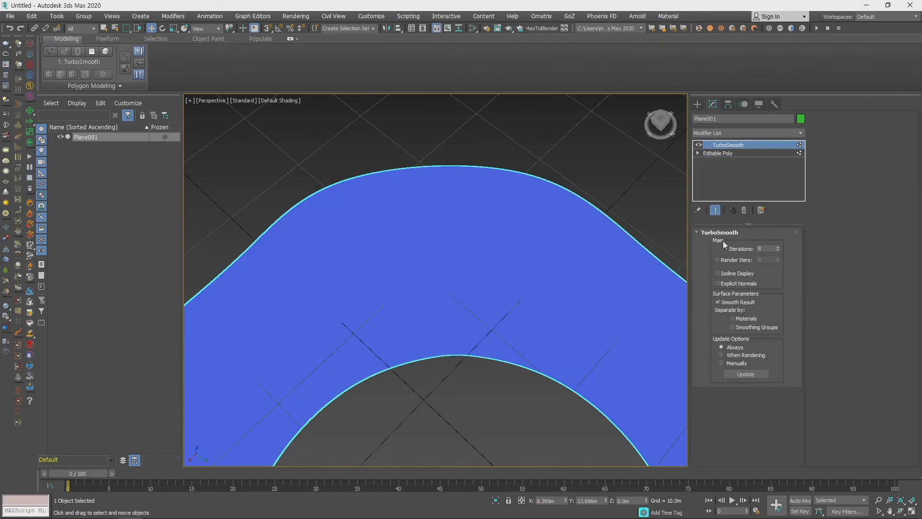
left_click(732, 152)
middle_click_drag(514, 242, 463, 249)
left_click(541, 350)
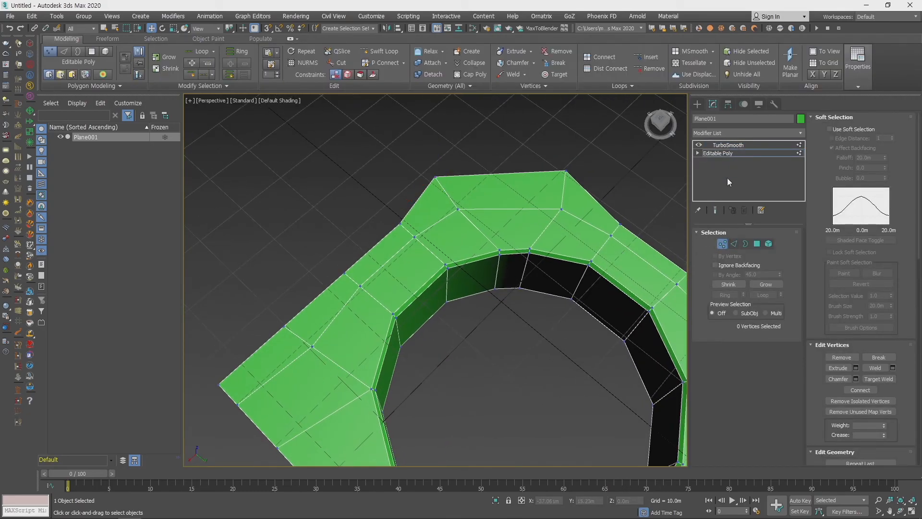
left_click(727, 240)
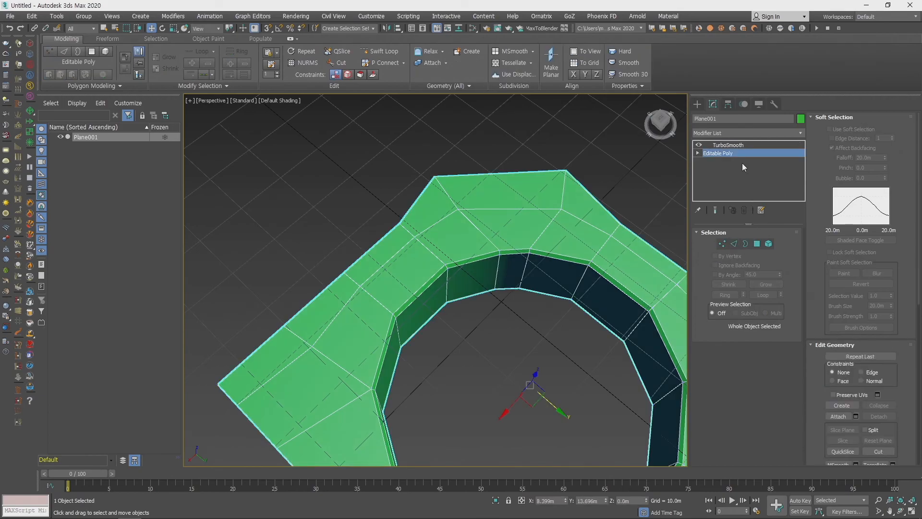
left_click(738, 146)
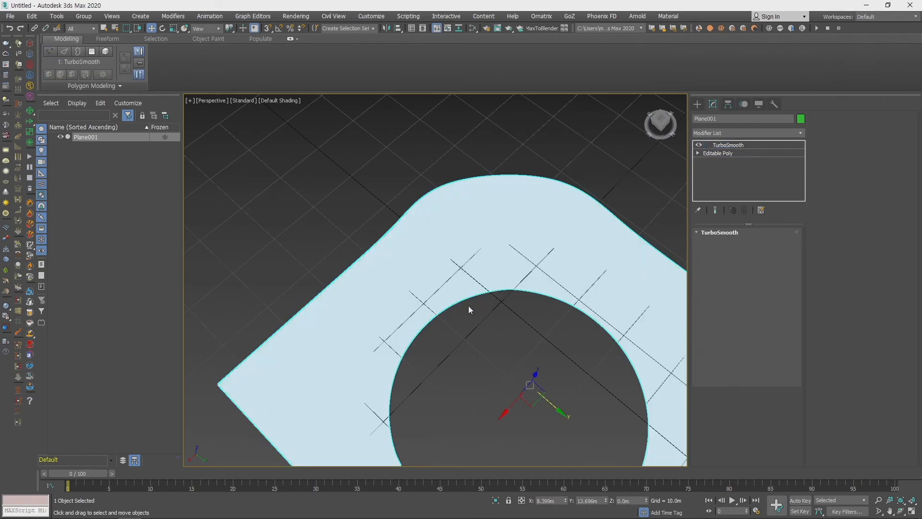
middle_click_drag(500, 307, 486, 214, "alt")
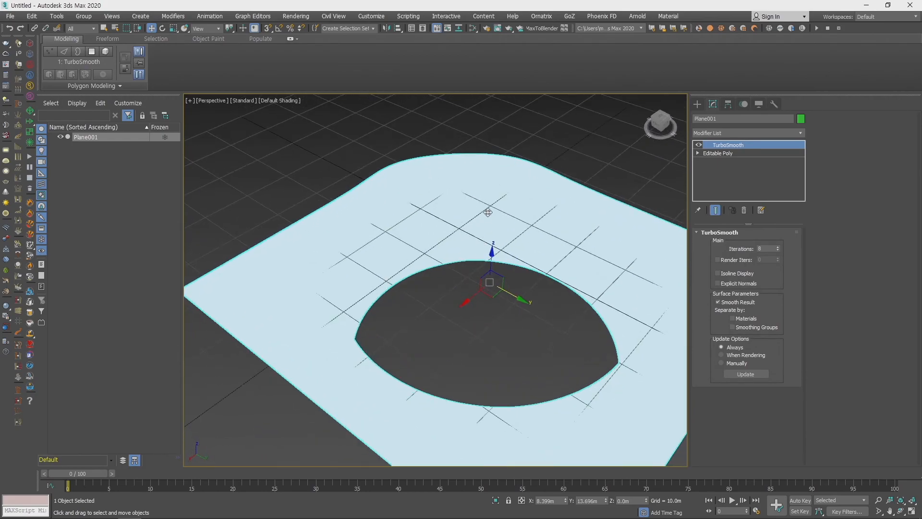
- Deselect the plane to inspect the smooth shading around the hole and rounded corner, and reselect the plane
left_click(582, 179)
scroll(428, 239, "up", 5)
mouse_move(453, 307)
middle_mouse_down()
mouse_move(451, 330)
mouse_move(455, 298)
mouse_move(455, 310)
middle_mouse_up()
scroll(455, 311, "up", 4)
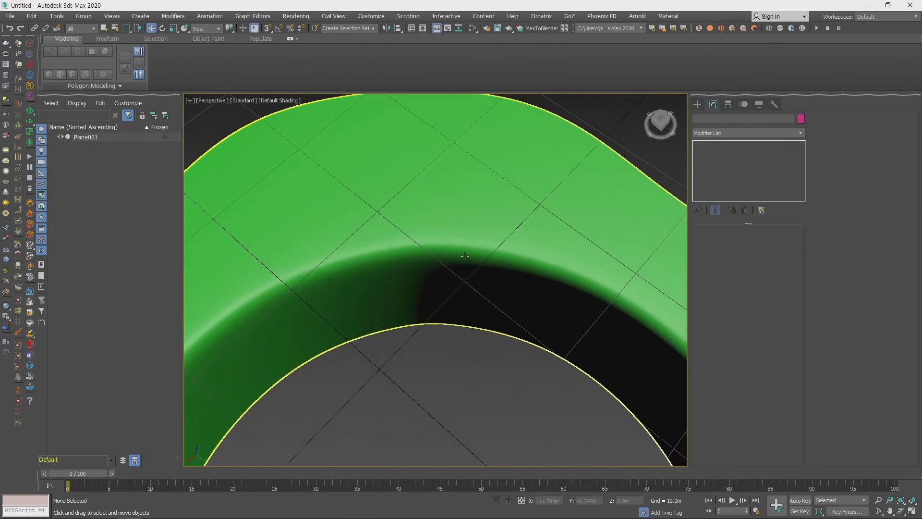
left_click(466, 256)
scroll(470, 280, "down", 5)
left_click(282, 100)
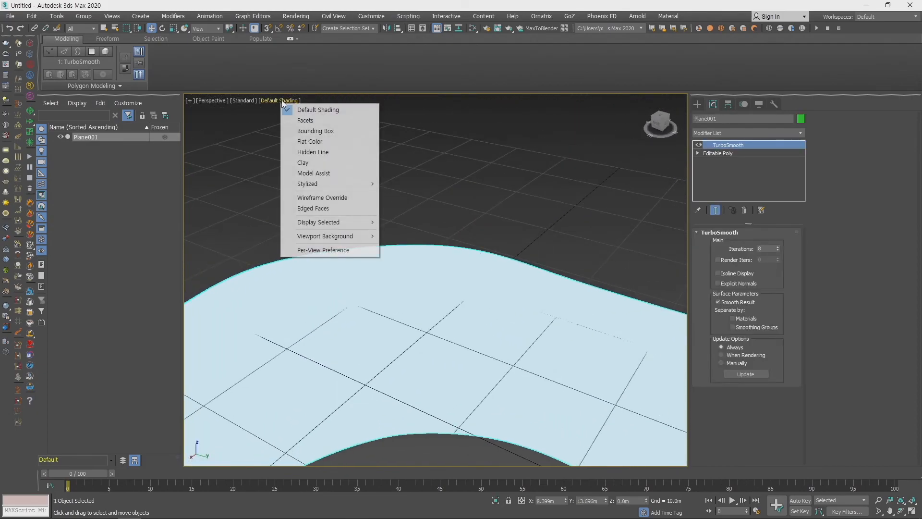
left_click(236, 100)
left_click(238, 99)
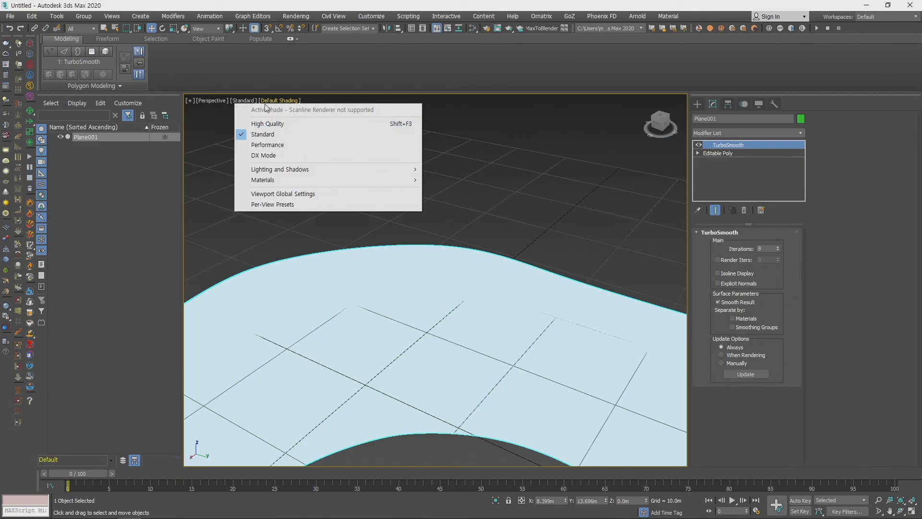
left_click(279, 100)
mouse_move(371, 224)
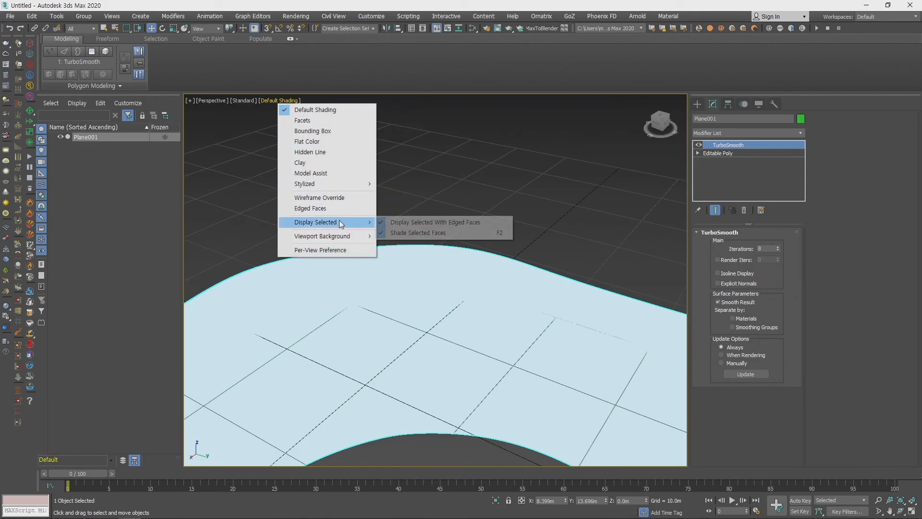
left_click(543, 195)
left_click(543, 195)
- Set the TurboSmooth iterations to 1
middle_click_drag(506, 278, 560, 251)
middle_click_drag(445, 313, 492, 333, "alt")
middle_click_drag(384, 319, 452, 284)
left_click(477, 292)
left_click(767, 249)
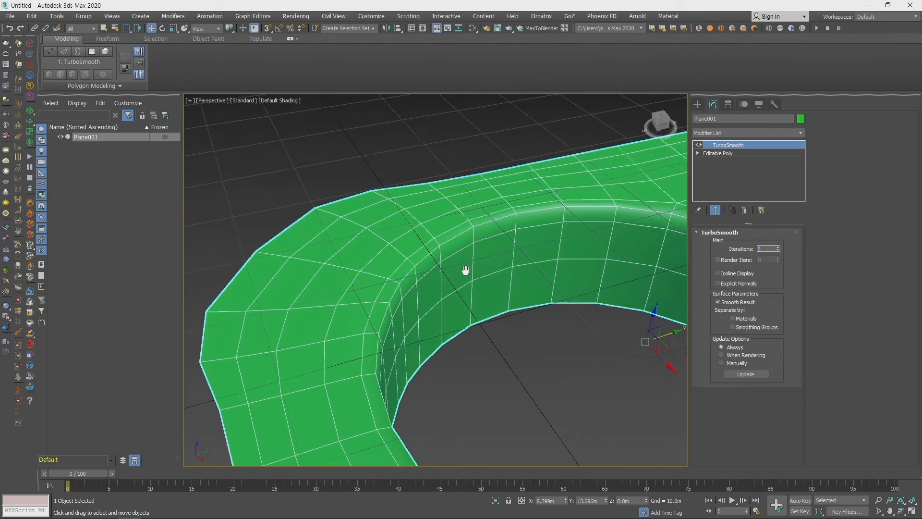
- Examine the smoothed edge flow around the hole, comparing the rounded corner with the plane's other corners
scroll(528, 268, "up", 5)
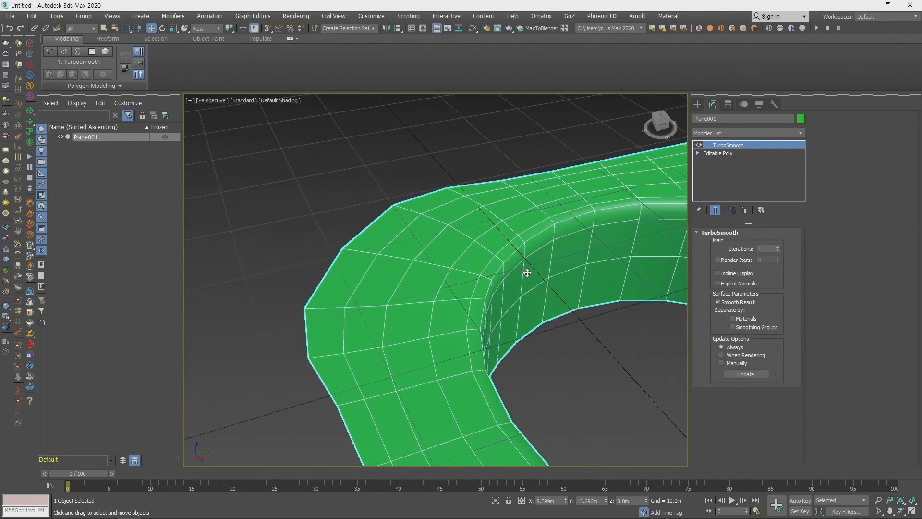
middle_click_drag(528, 293, 474, 332, "alt")
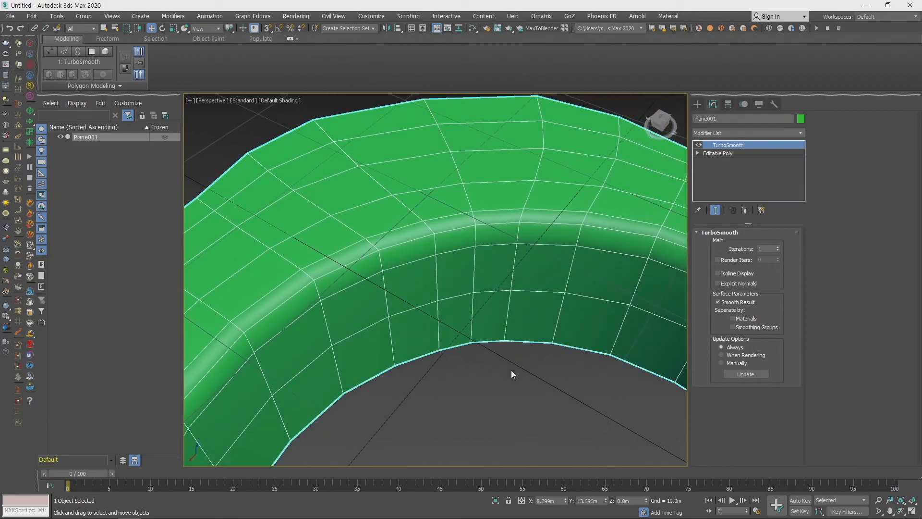
scroll(505, 360, "down", 3)
scroll(532, 399, "up", 2)
middle_click_drag(549, 413, 490, 364)
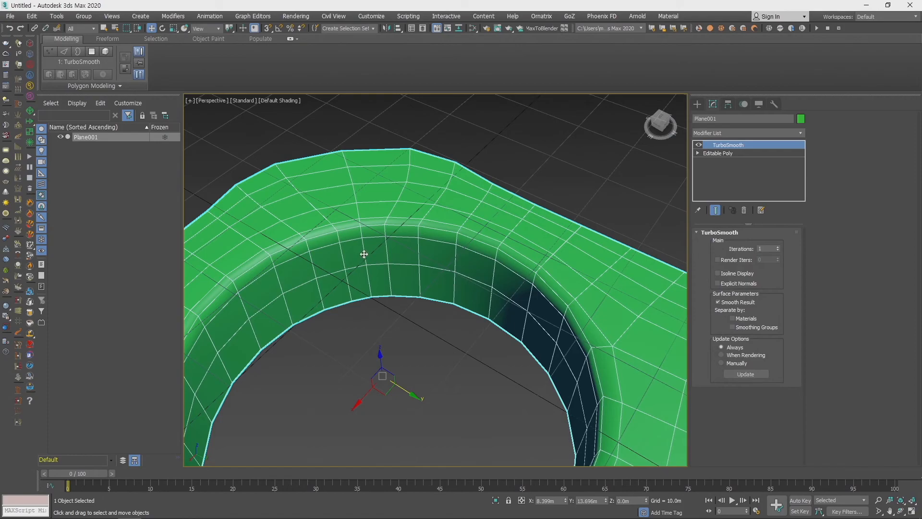
middle_click_drag(630, 390, 537, 316)
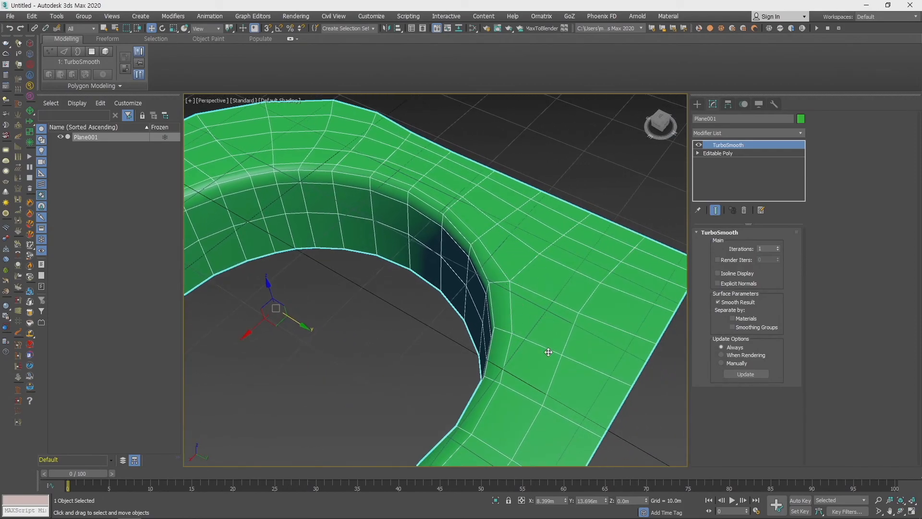
scroll(531, 273, "down", 8)
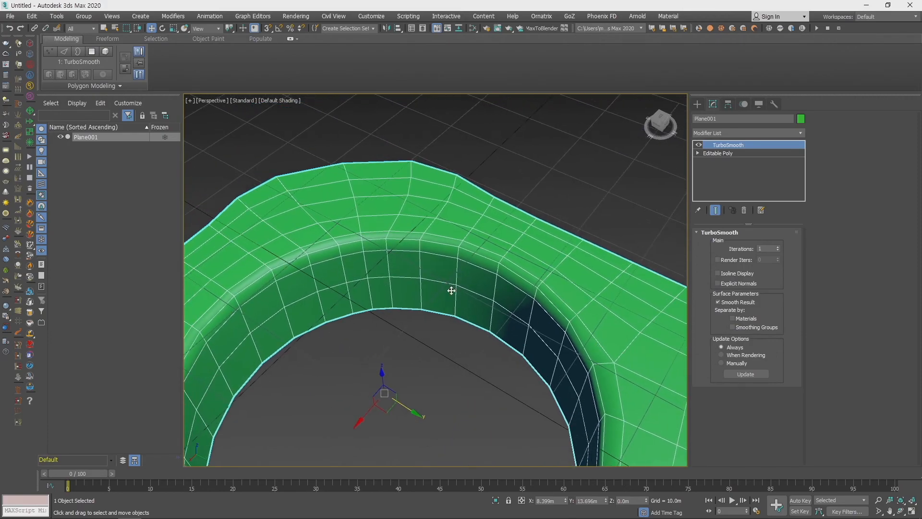
mouse_move(455, 286)
middle_mouse_down("alt")
mouse_move(510, 309)
mouse_move(443, 280)
middle_mouse_up("alt")
scroll(438, 318, "up", 3)
middle_click_drag(253, 253, 385, 280)
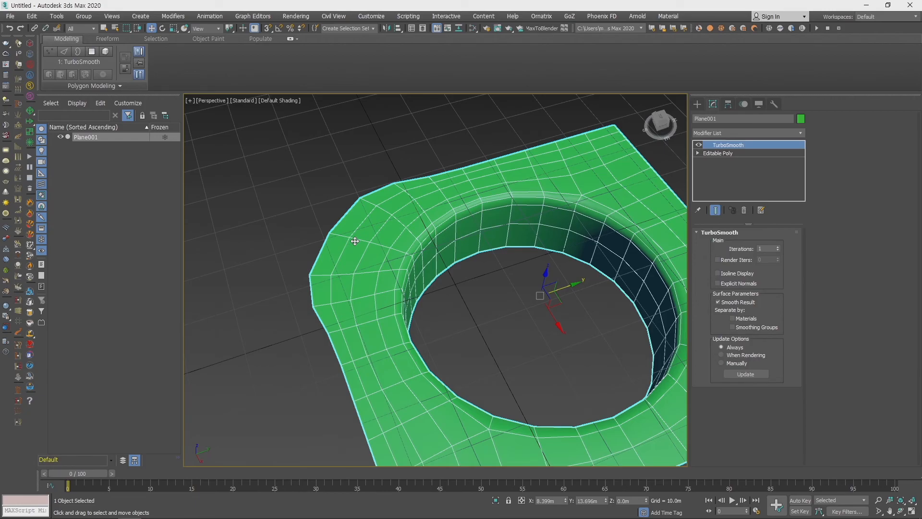
scroll(495, 331, "down", 4)
middle_click_drag(582, 354, 549, 336, "alt")
scroll(631, 359, "down", 5)
scroll(567, 342, "up", 6)
scroll(542, 336, "down", 3)
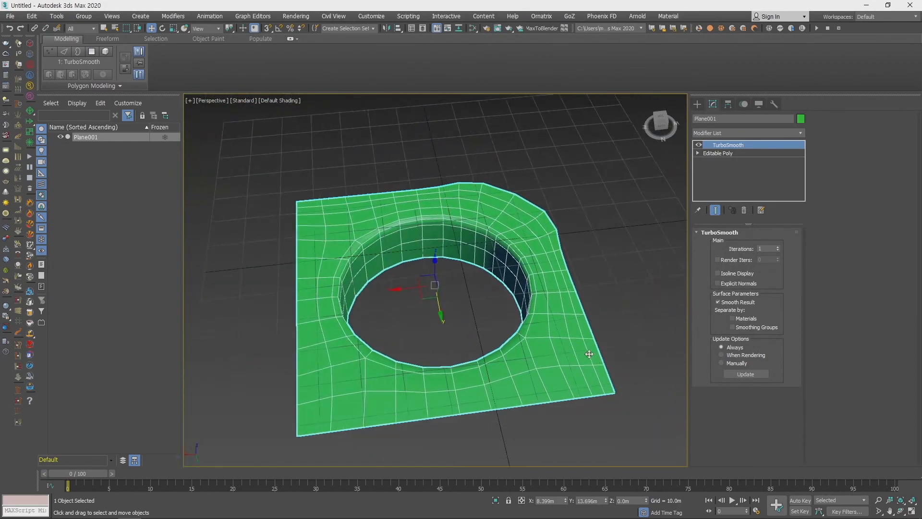
- Remove the TurboSmooth modifier from the plane with the hole and delete the plane
left_click(646, 224)
left_click(532, 251)
middle_click_drag(660, 260, 624, 238)
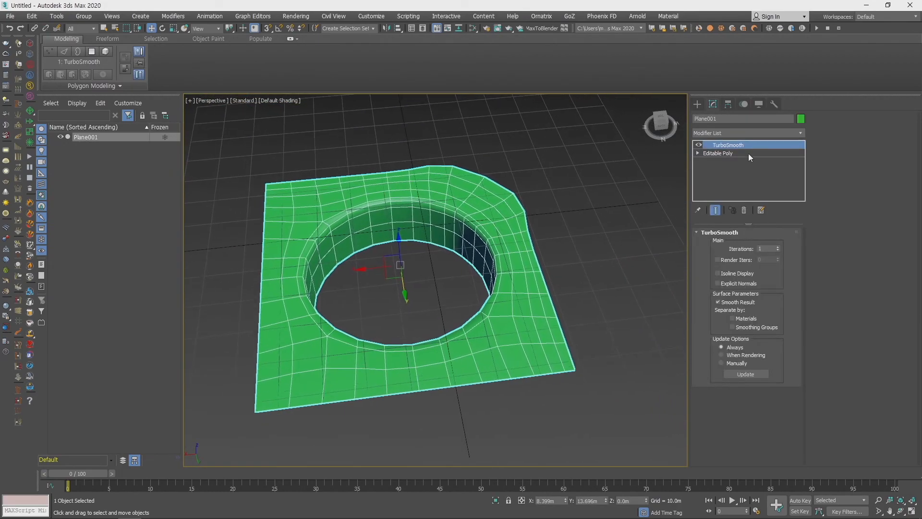
left_click(743, 211)
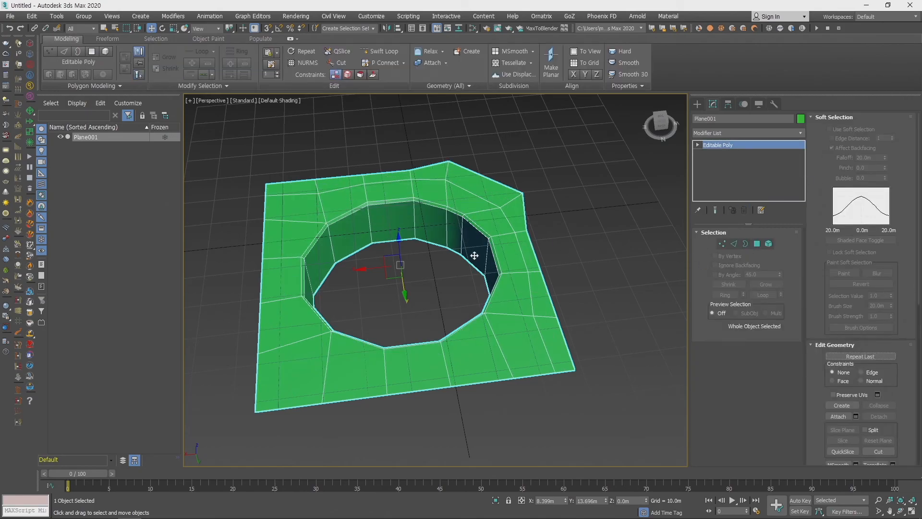
key("Delete")
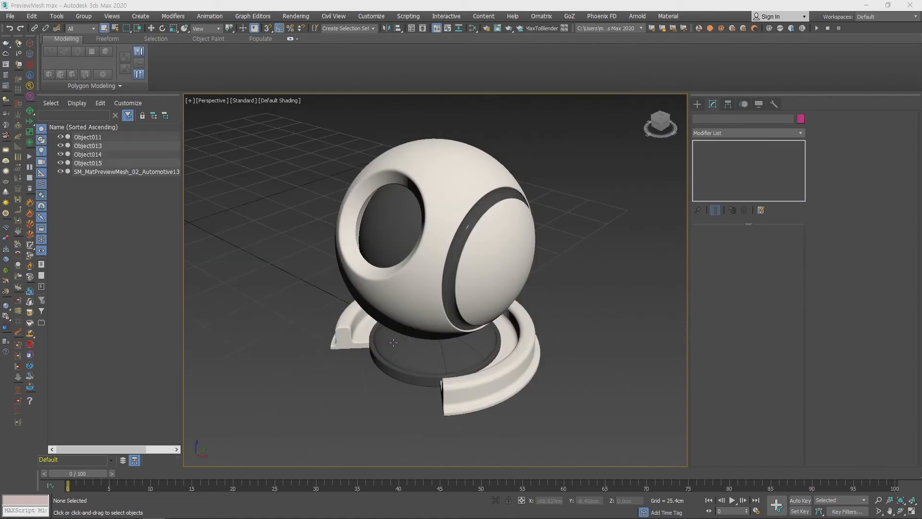
mouse_move(510, 309)
middle_mouse_down()
mouse_move(496, 328)
mouse_move(504, 317)
middle_mouse_up()
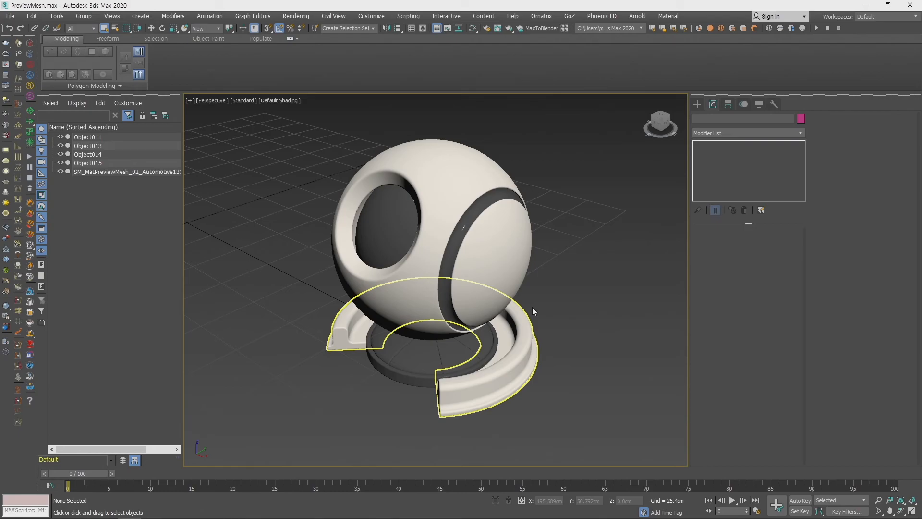
scroll(532, 314, "down", 6)
scroll(533, 330, "up", 8)
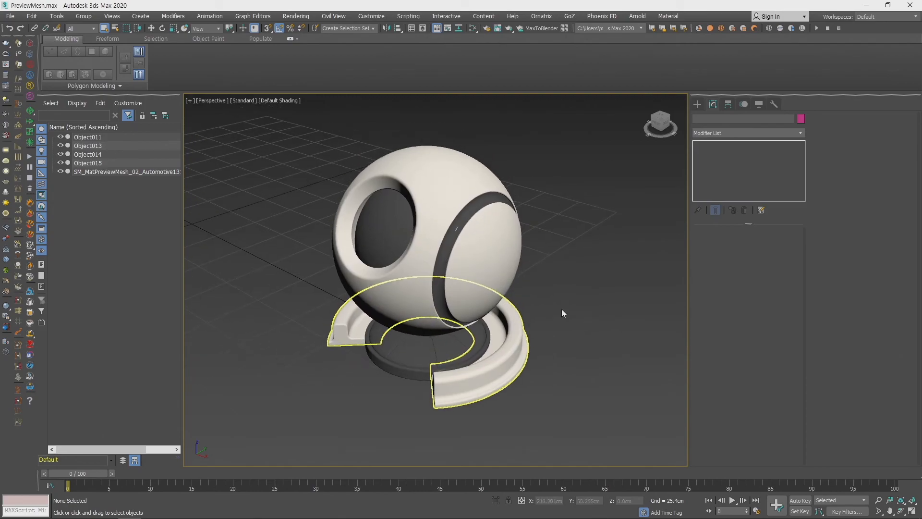
mouse_move(526, 298)
middle_mouse_down("alt")
mouse_move(532, 310)
mouse_move(539, 301)
middle_mouse_up("alt")
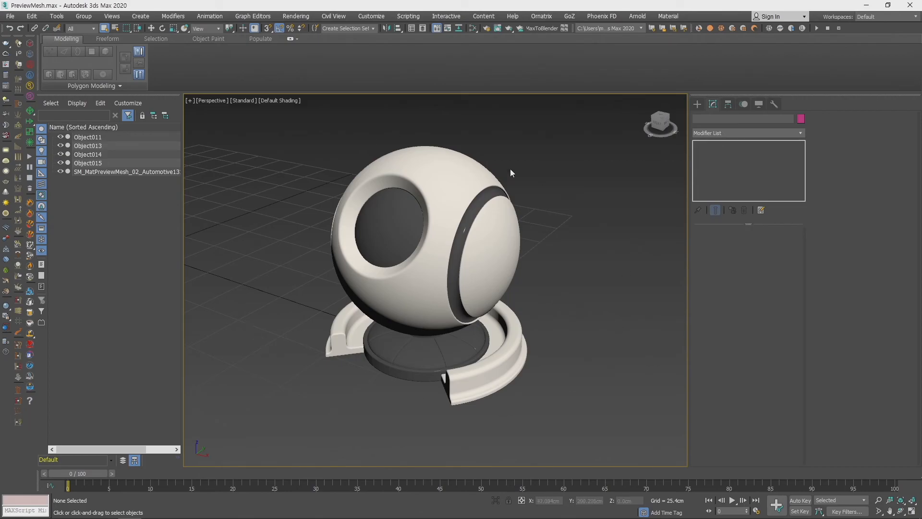
middle_click_drag(491, 381, 498, 375)
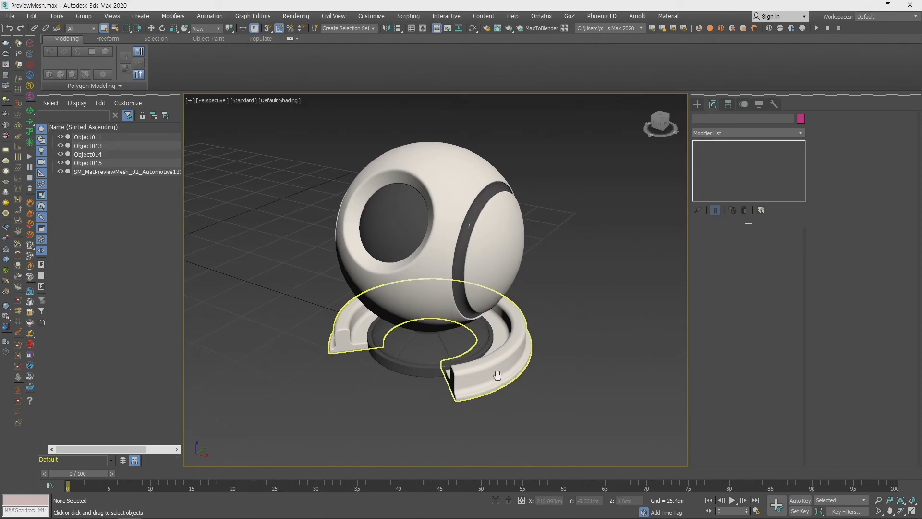
- Create a V-Ray light of type Dome on the ground beside the preview ball and show its modifier parameters
left_click(699, 104)
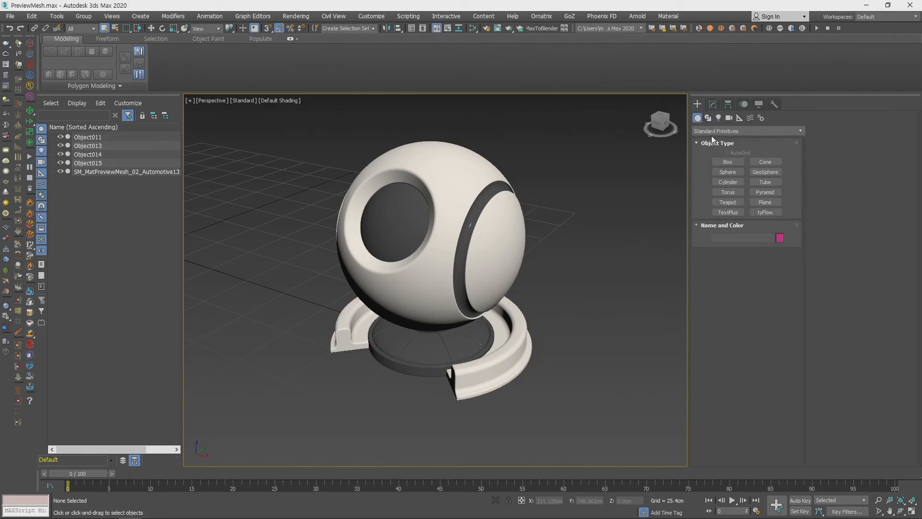
left_click(718, 119)
left_click(739, 132)
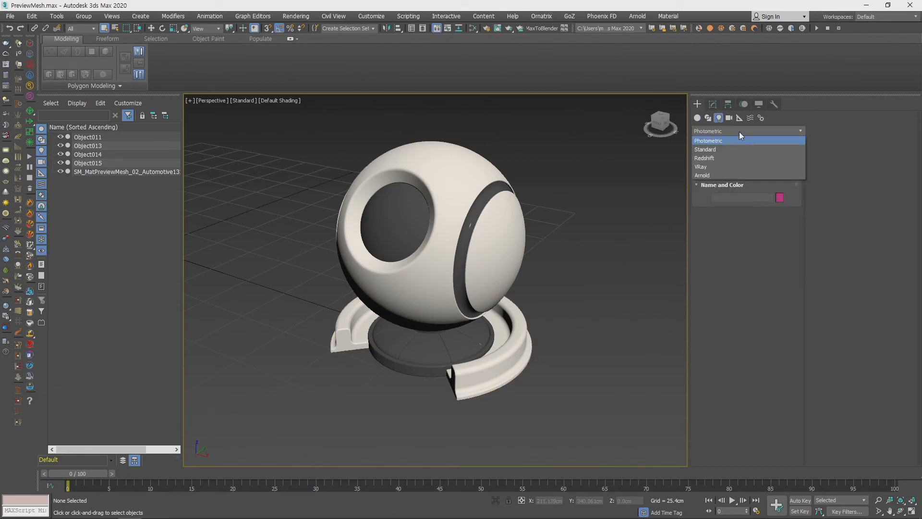
left_click(714, 166)
left_click(727, 172)
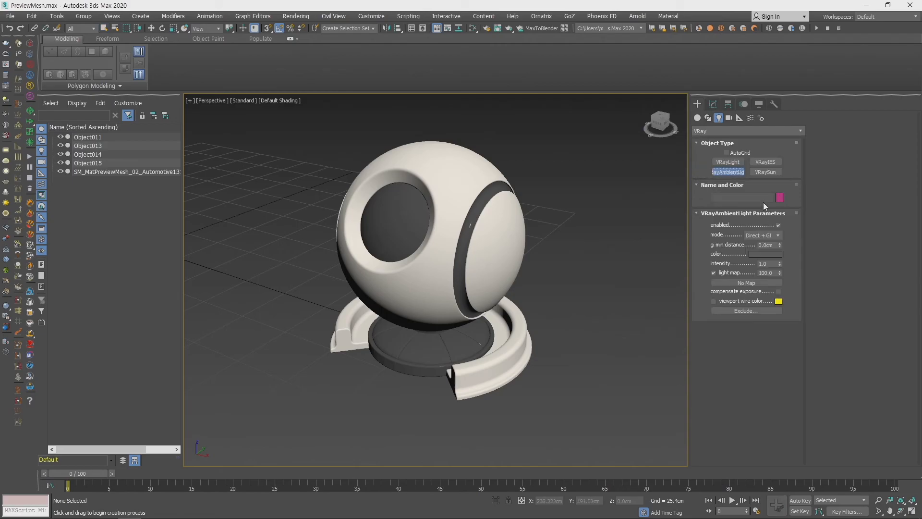
left_click(735, 163)
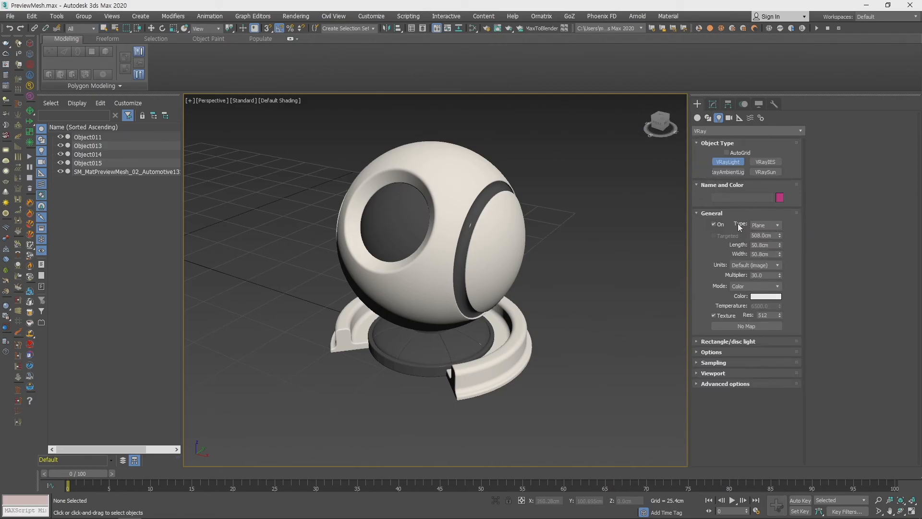
left_click(770, 225)
left_click(768, 240)
left_click(598, 331)
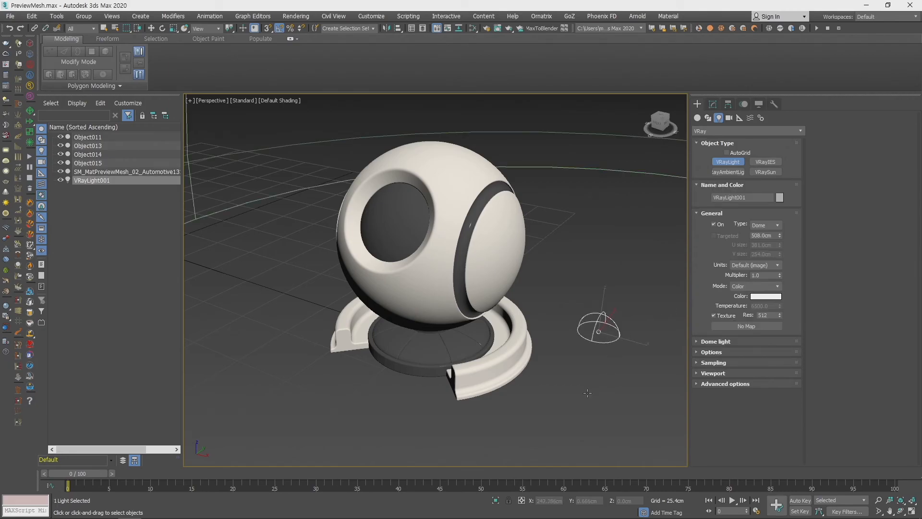
left_click(713, 104)
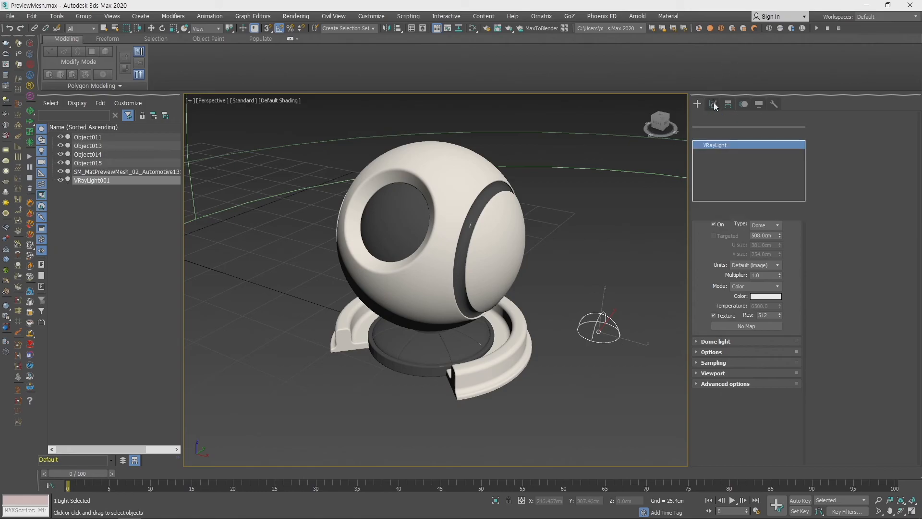
right_click(573, 337)
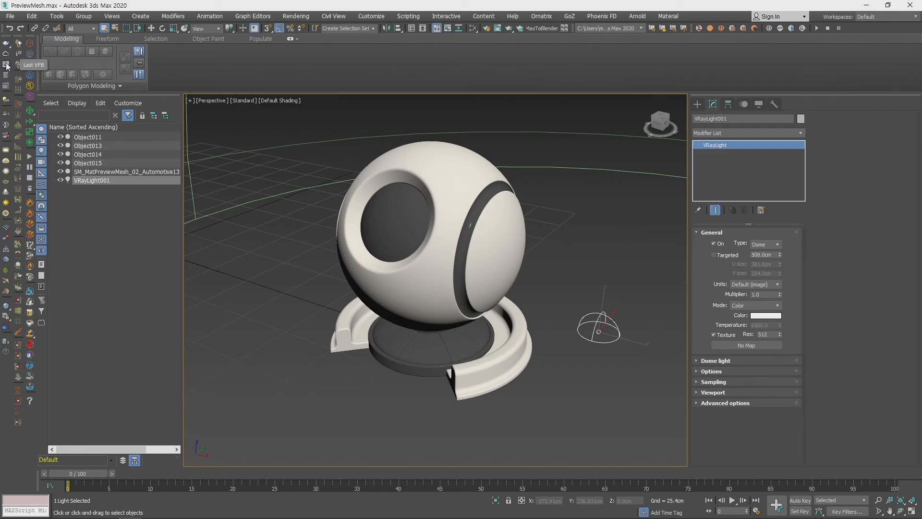
- Open the V-Ray frame buffer and start interactive rendering of the perspective view of the preview ball
left_click(7, 65)
left_click_drag(280, 54, 211, 101)
left_click(341, 351)
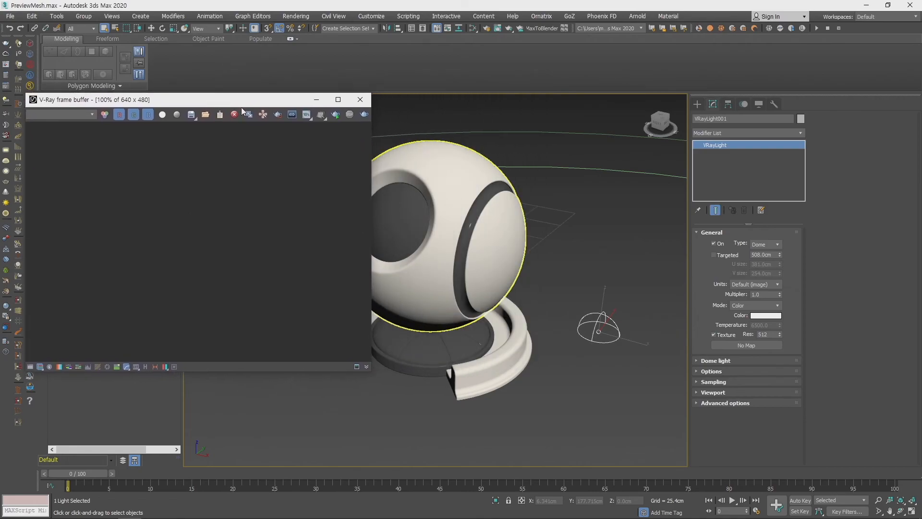
left_click(337, 115)
left_click(337, 115)
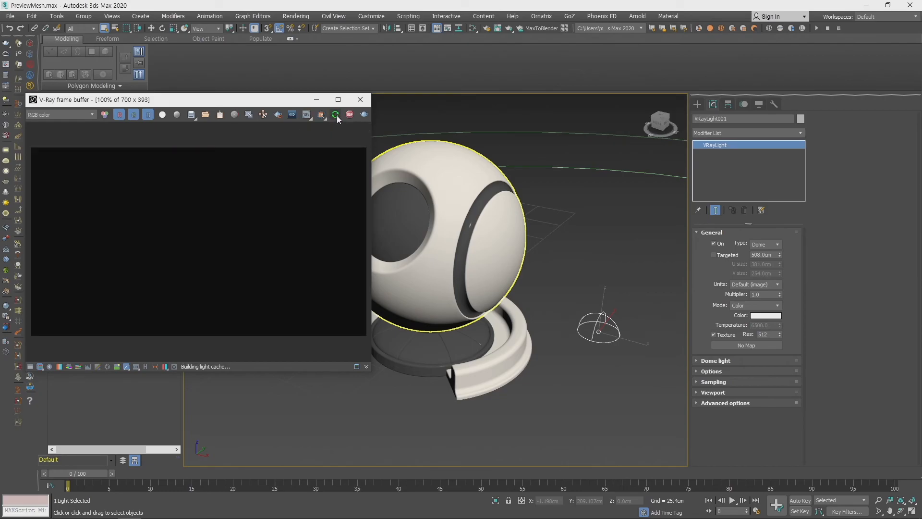
middle_click_drag(532, 308, 559, 330)
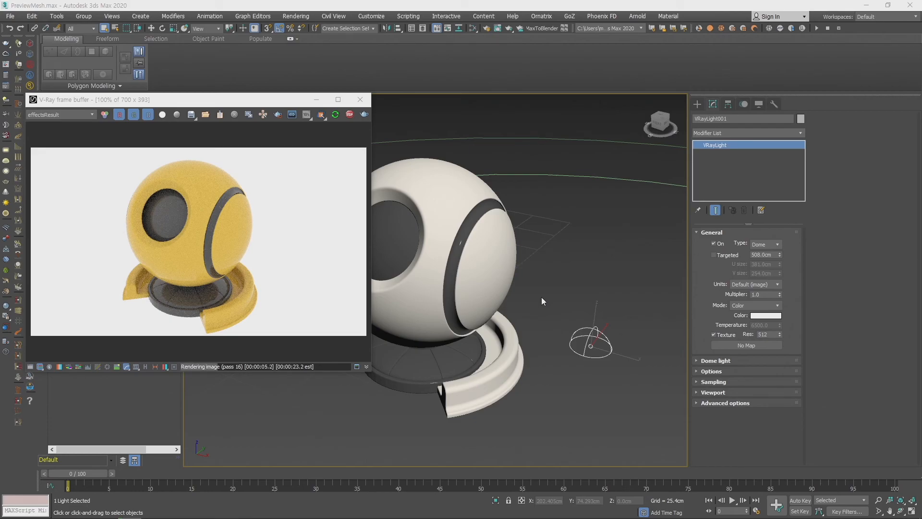
middle_click_drag(547, 260, 552, 258)
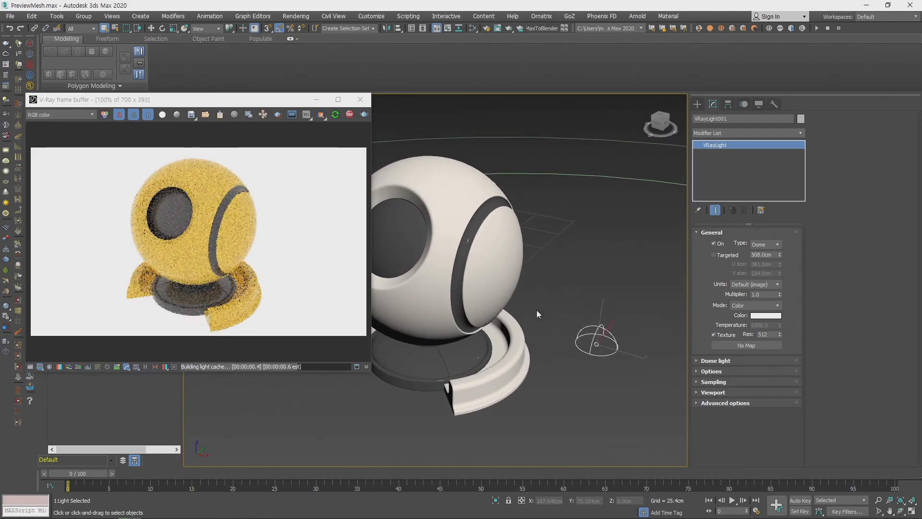
- Check the environment background settings and make the dome light invisible in the render
left_click(710, 371)
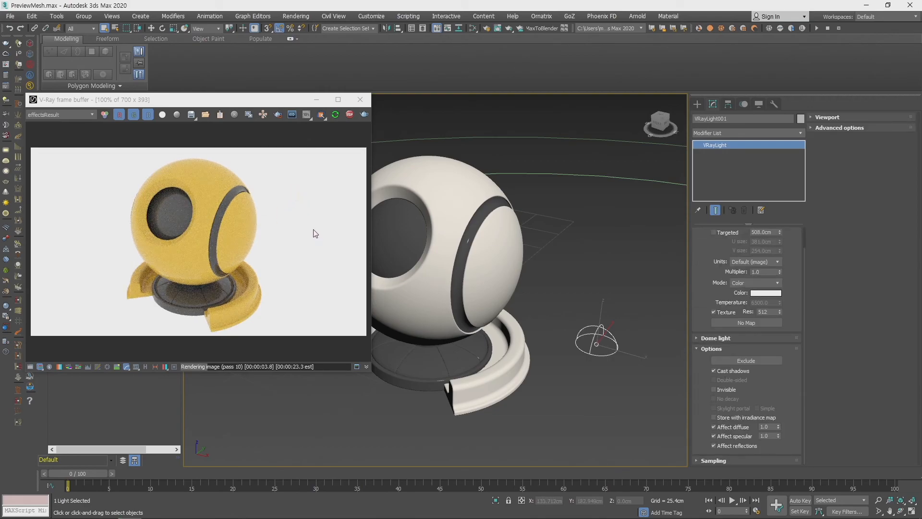
middle_click_drag(517, 270, 535, 270)
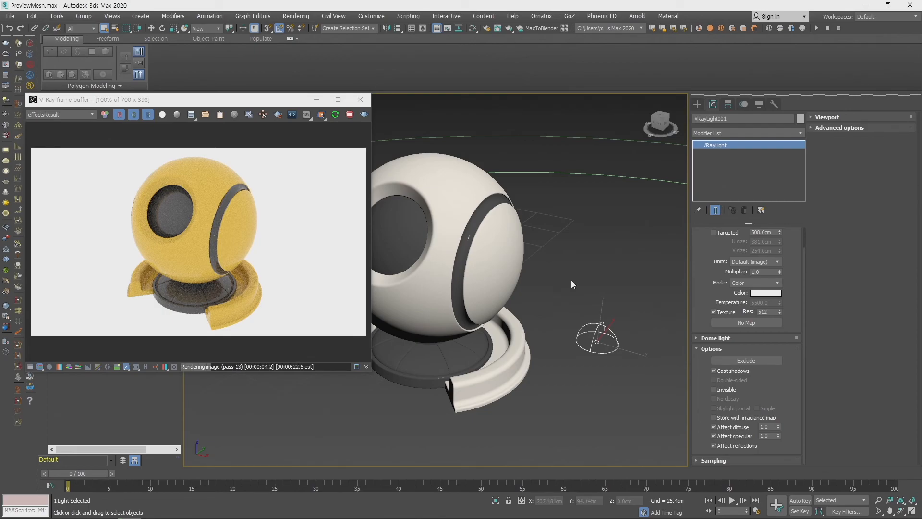
key("8")
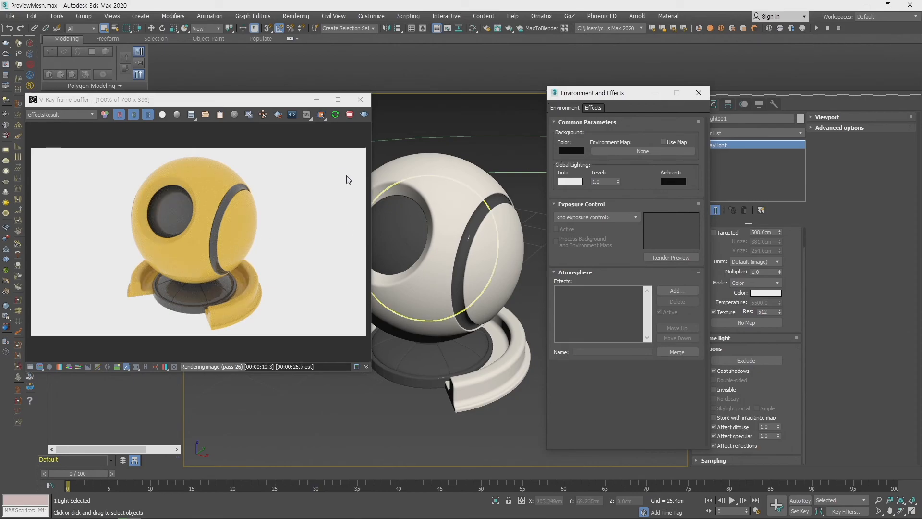
left_click(699, 93)
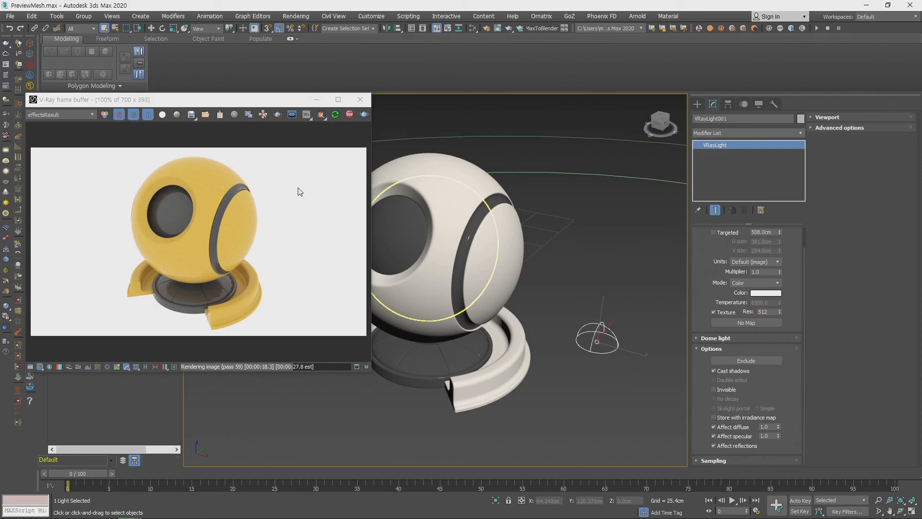
left_click(715, 390)
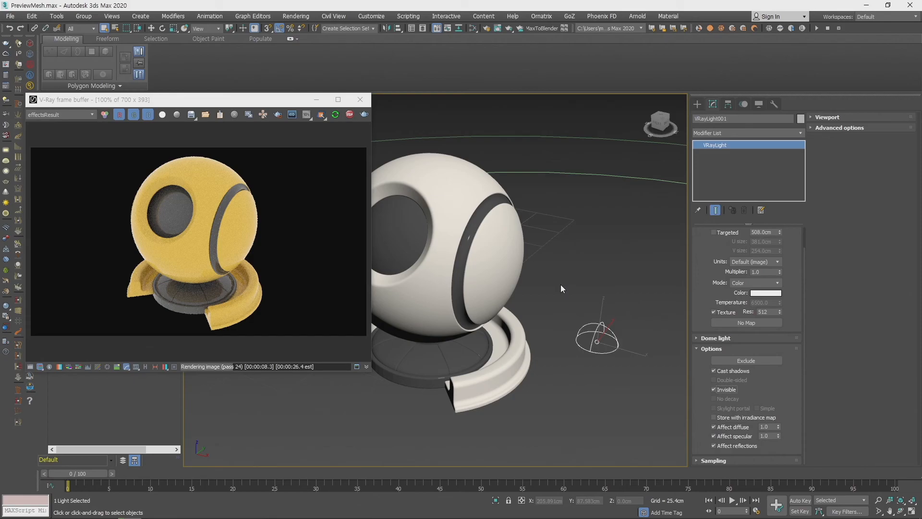
- Assign a VRayHDRI map to the dome light's texture slot
scroll(715, 264, "up", 1)
left_click_drag(704, 360, 719, 417)
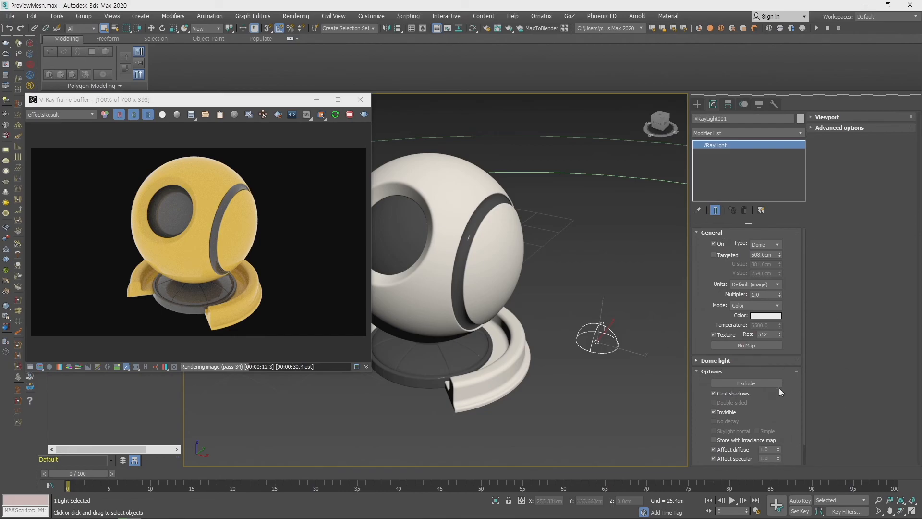
scroll(716, 249, "down", 1)
scroll(717, 249, "up", 1)
left_click(757, 345)
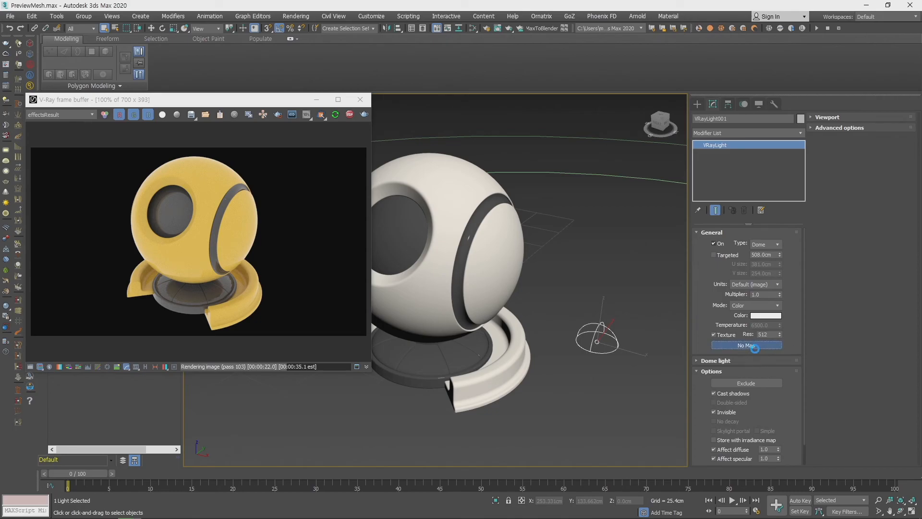
scroll(480, 256, "down", 15)
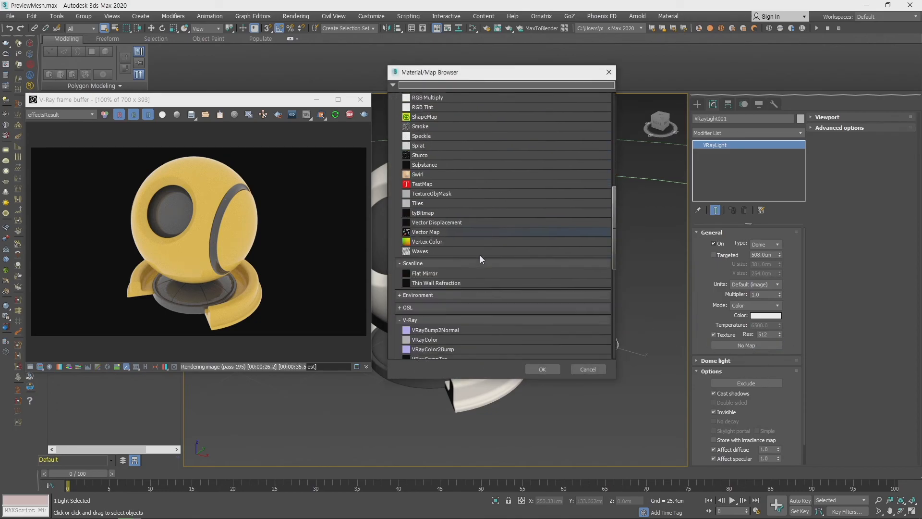
scroll(480, 255, "down", 3)
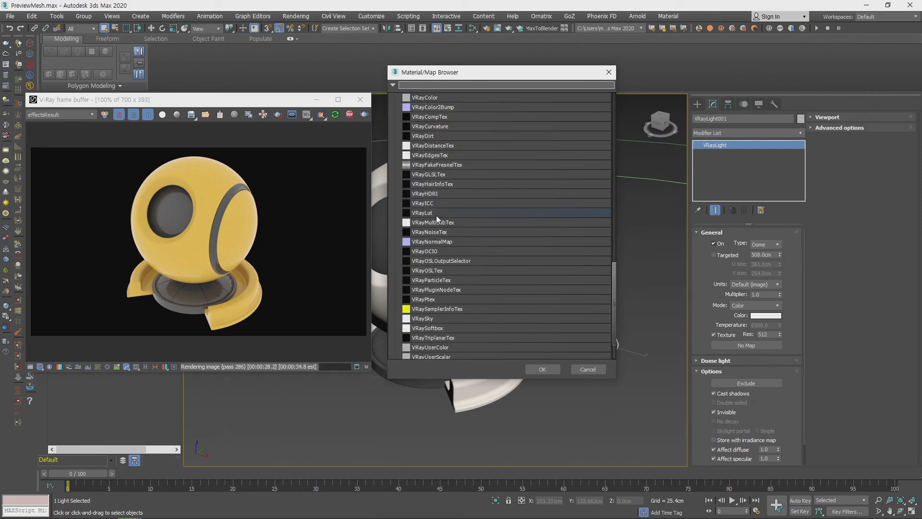
left_click(433, 195)
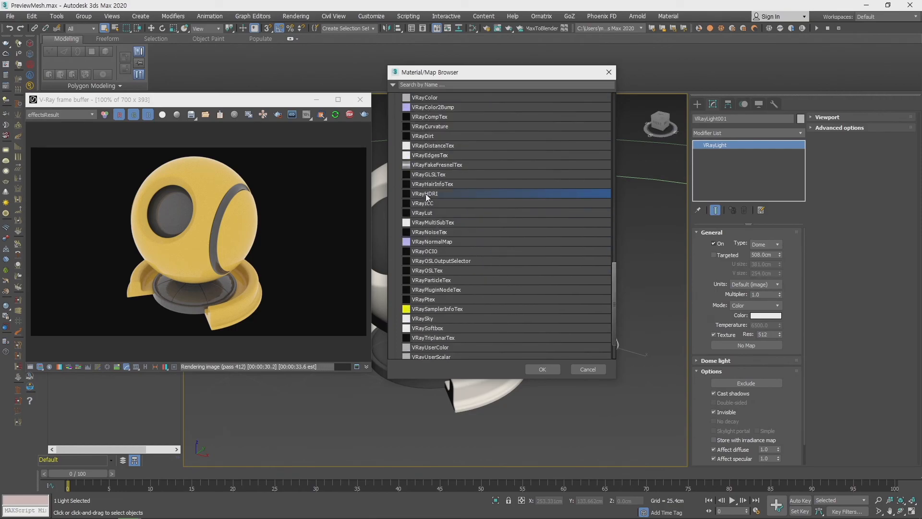
left_click(543, 369)
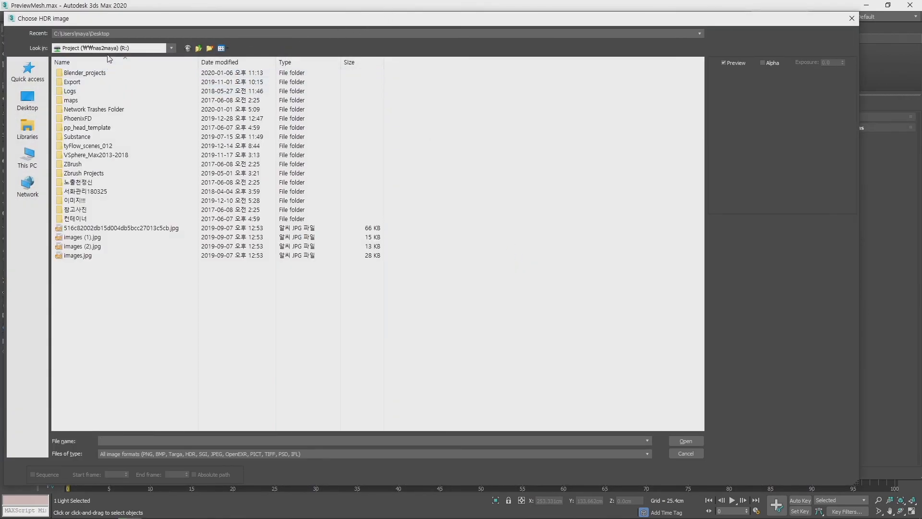
- Load an HDR image from the hdri folder on the MAYA_DATA (M:) drive into the dome light's VRayHDRI map
left_click(110, 48)
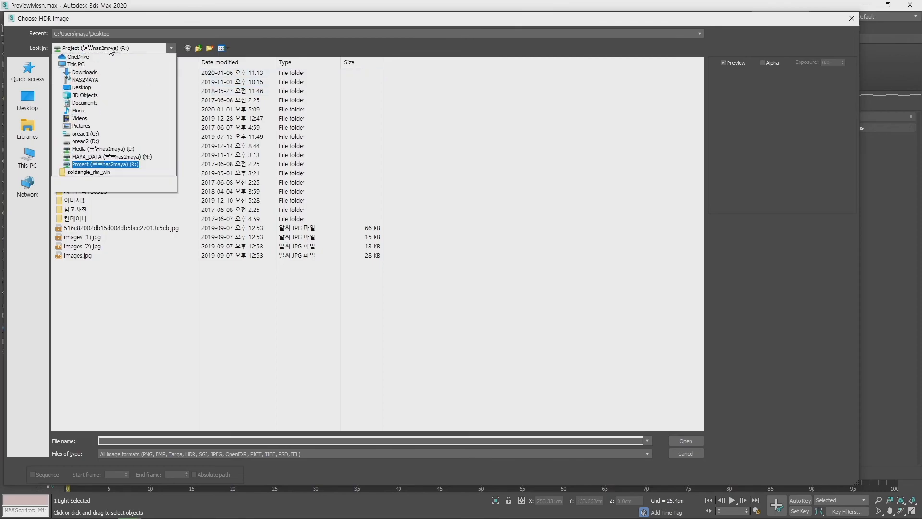
left_click(93, 197)
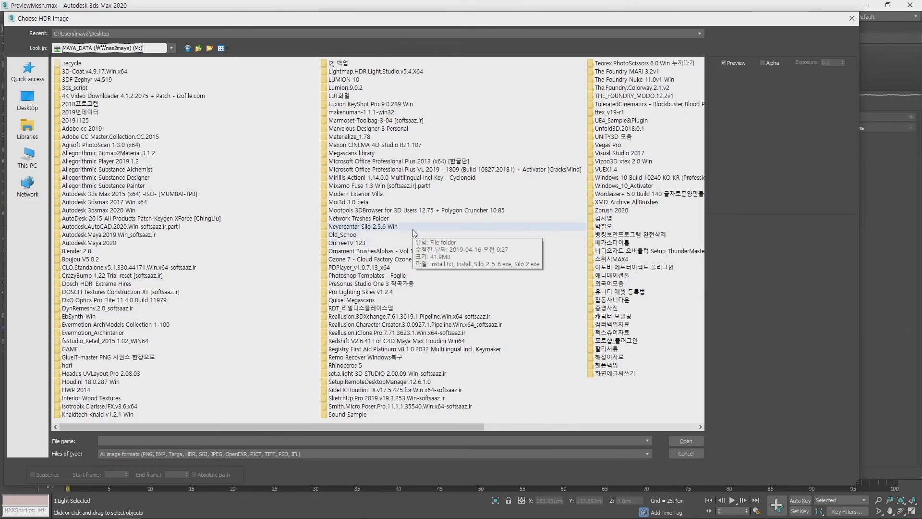
double_click(115, 334)
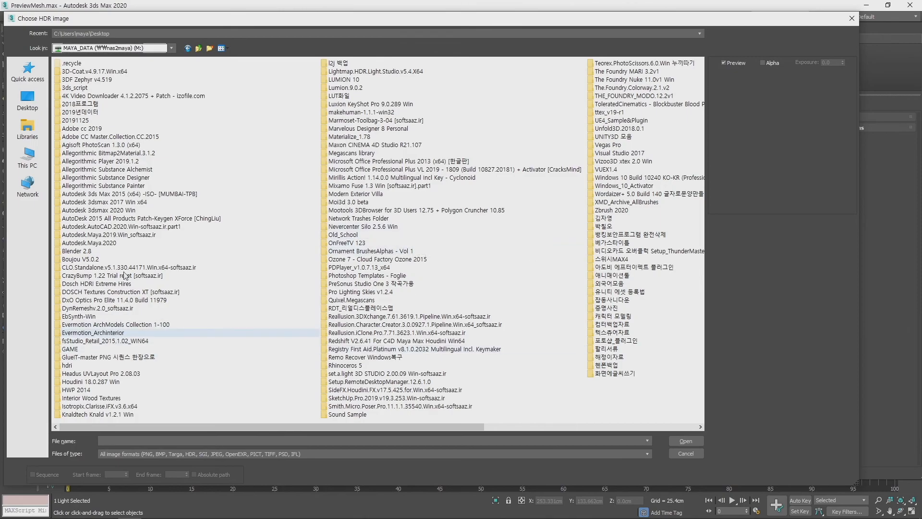
double_click(73, 246)
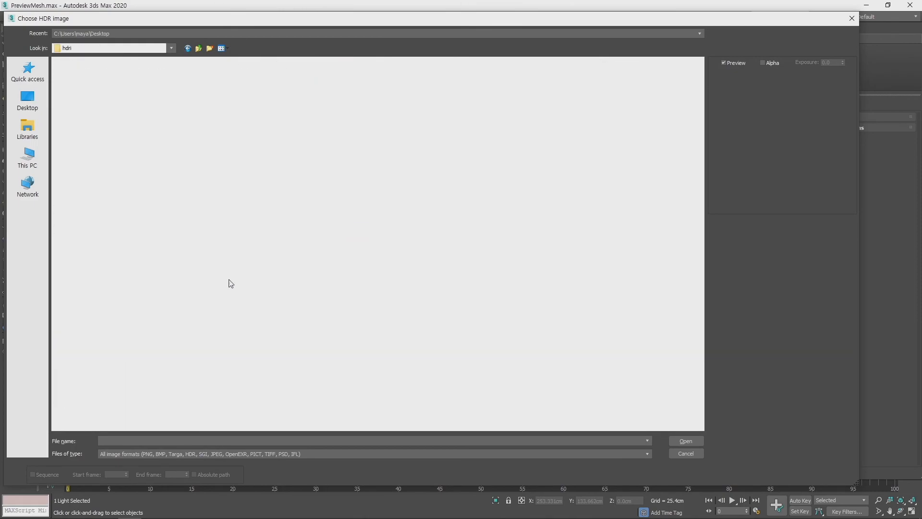
left_click(74, 212)
double_click(74, 211)
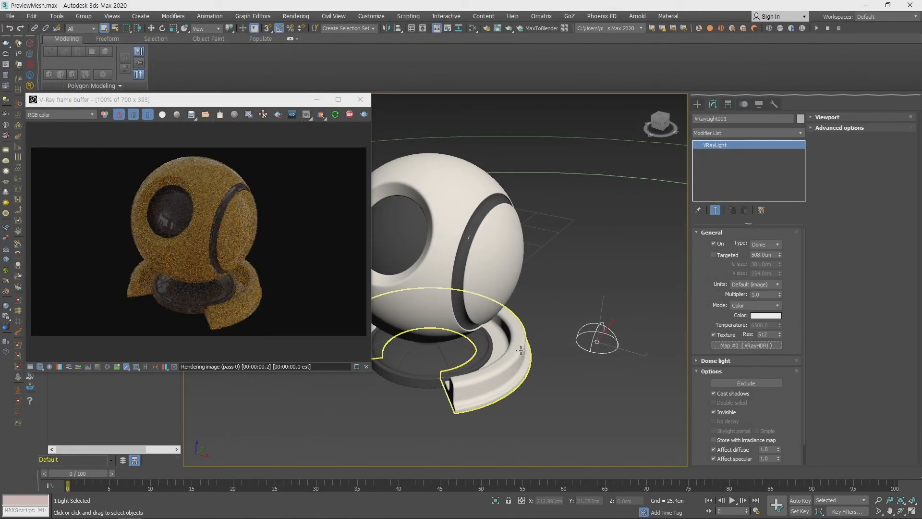
- Turn off the dome light's Invisible option so the HDRI background shows behind the preview ball
scroll(499, 335, "up", 3)
scroll(499, 335, "down", 3)
middle_click_drag(515, 336, 519, 301)
left_click(714, 412)
scroll(544, 342, "up", 2)
scroll(540, 336, "down", 2)
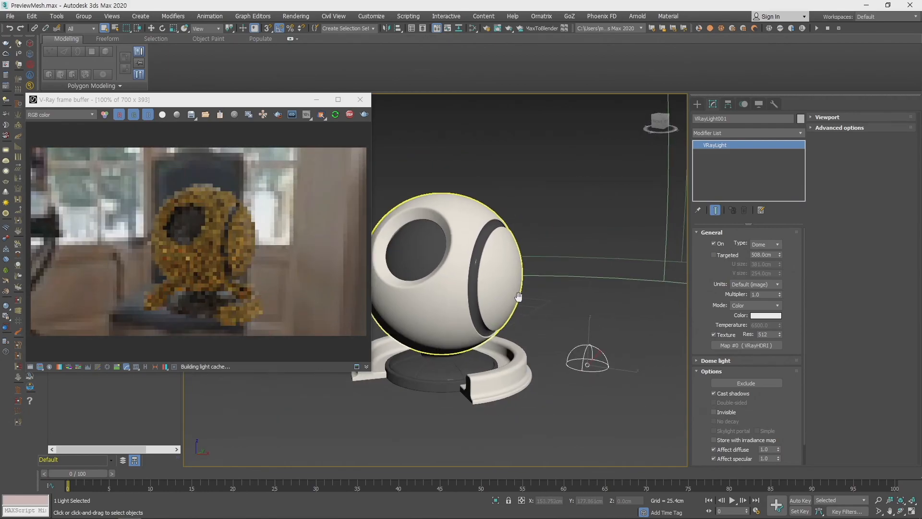
- Examine the preview ball against the HDRI background from several angles in the interactive render, and select the ball
middle_click_drag(524, 334, 435, 312, "alt")
scroll(532, 326, "up", 1)
middle_click_drag(552, 342, 509, 323, "alt")
right_click(573, 327)
left_click(592, 336)
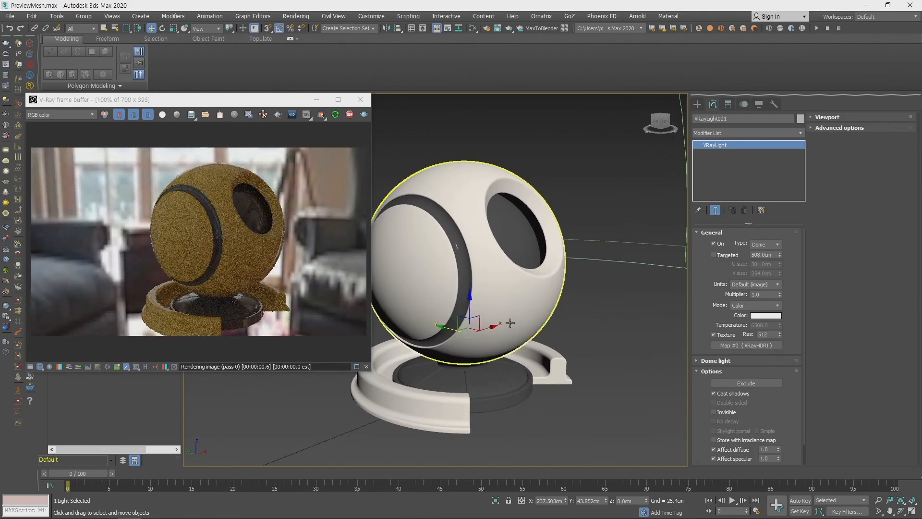
middle_click_drag(498, 296, 490, 350, "alt")
left_click(491, 310)
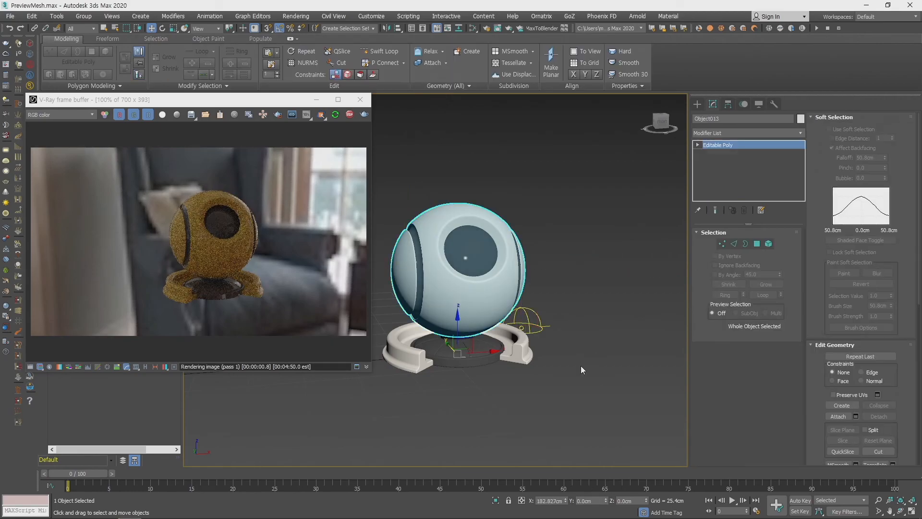
- Show the safe frame in the perspective viewport and frame the preview ball from above at an angle
key("c")
middle_click_drag(567, 356, 503, 299, "alt")
scroll(547, 312, "up", 5)
scroll(547, 313, "down", 3)
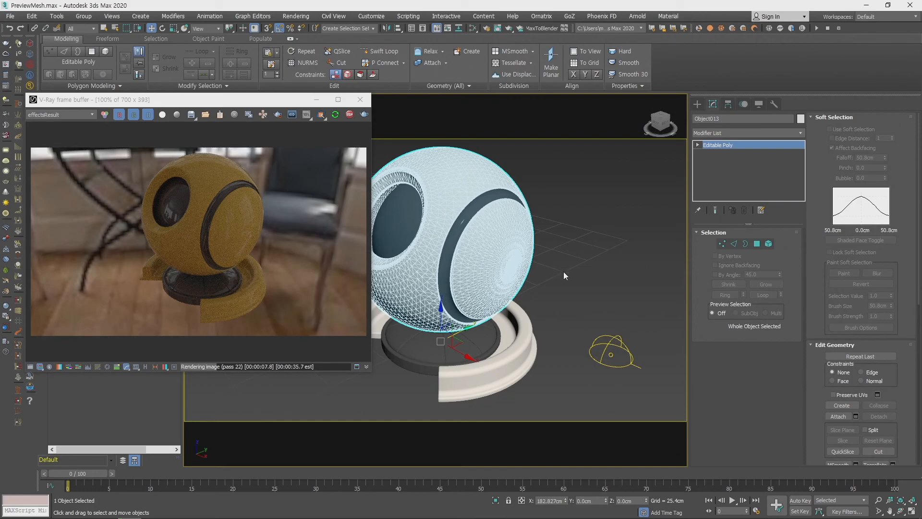
- Open the Compact Material Editor, look over its sample slots and material parameters, and close it
left_click_drag(473, 32, 473, 42)
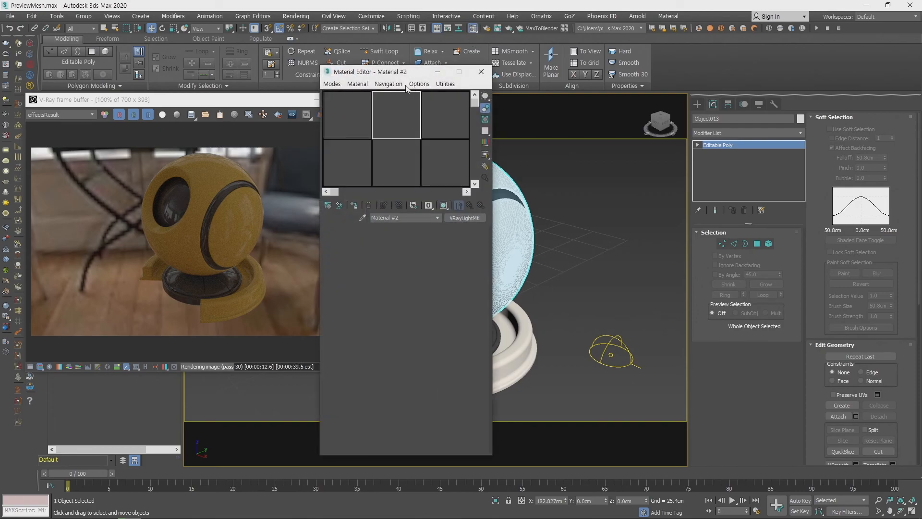
left_click_drag(384, 76, 473, 85)
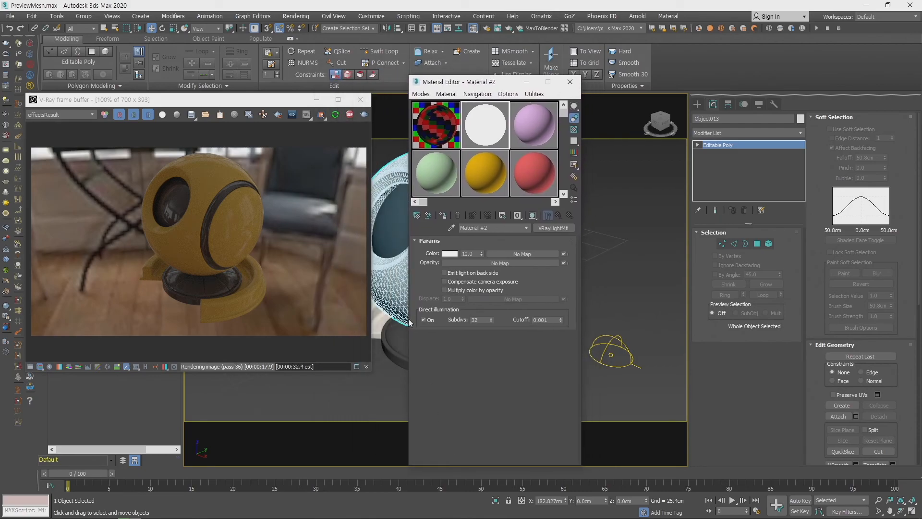
left_click(571, 81)
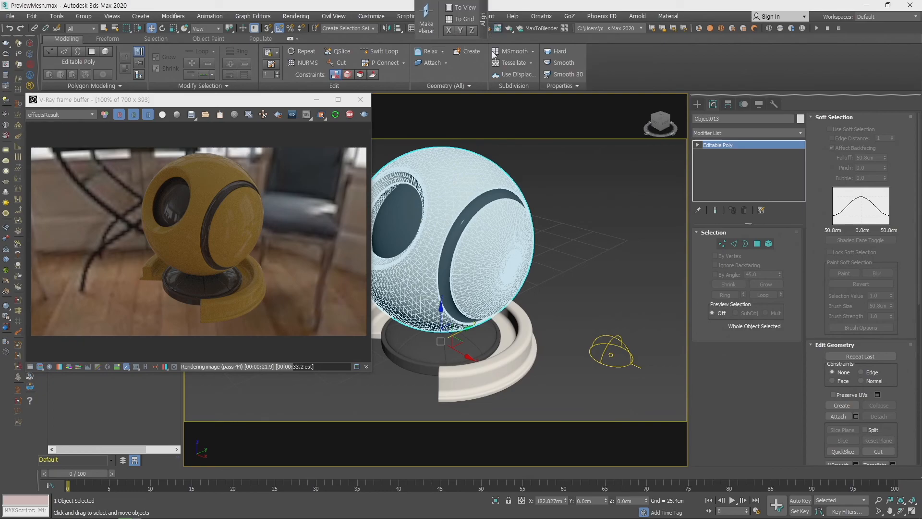
- Clear the object selection, switch the material editor type to Slate, and open the Slate Material Editor
left_click(563, 142)
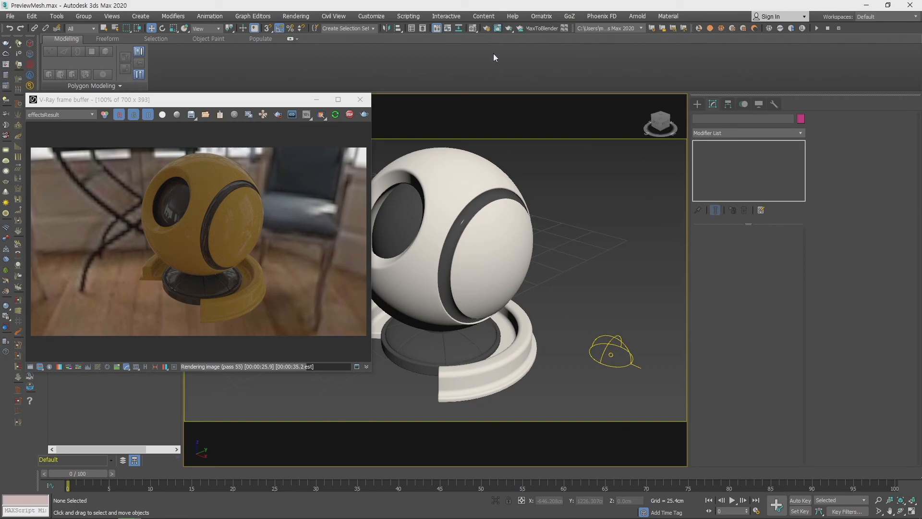
left_click(498, 30)
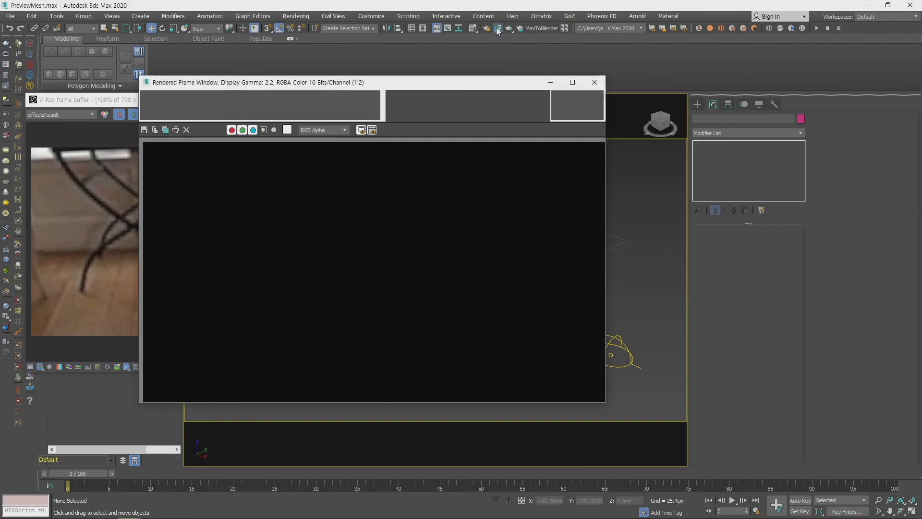
left_click(595, 83)
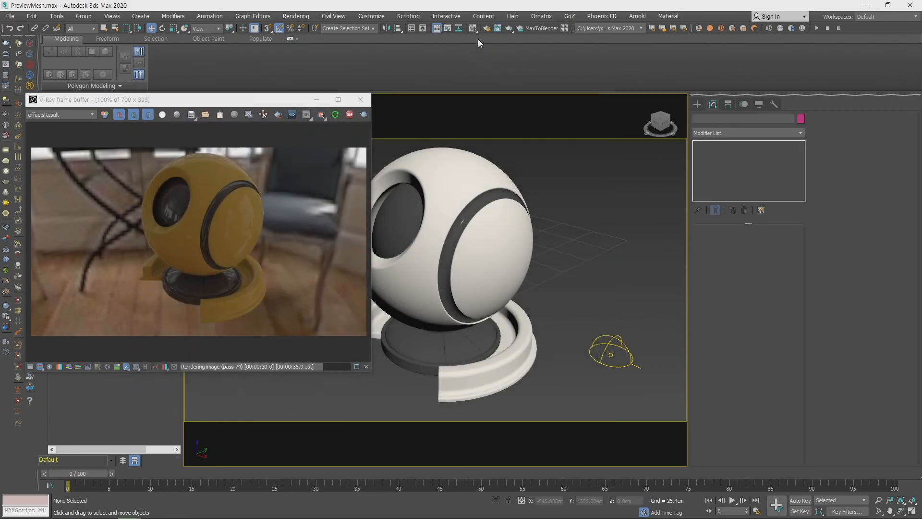
left_click_drag(475, 28, 474, 53)
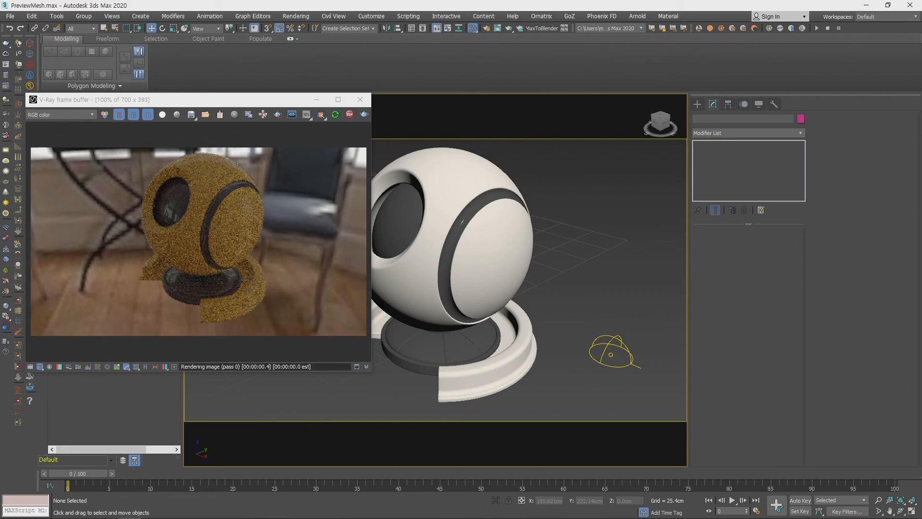
key("m")
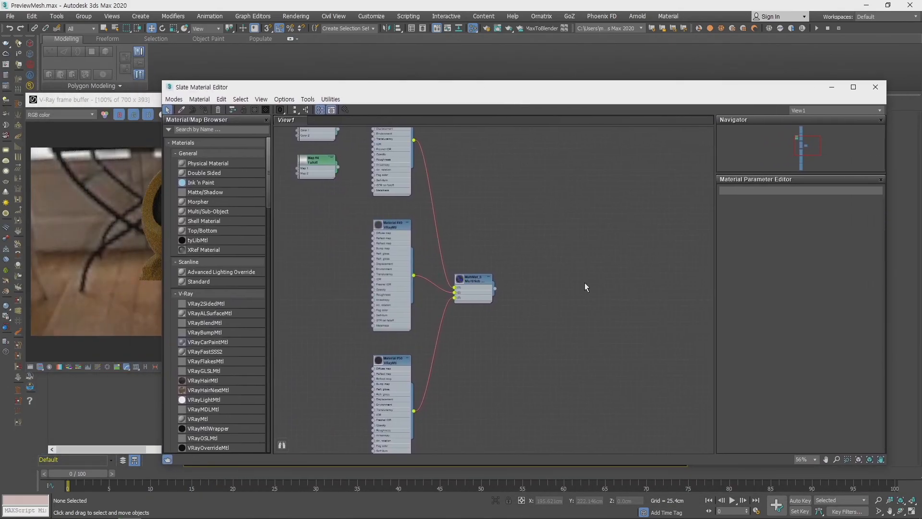
- Delete all material and map nodes from View1 of the Slate Material Editor
middle_click_drag(517, 232, 542, 356)
scroll(535, 269, "down", 1)
middle_click_drag(537, 280, 536, 178)
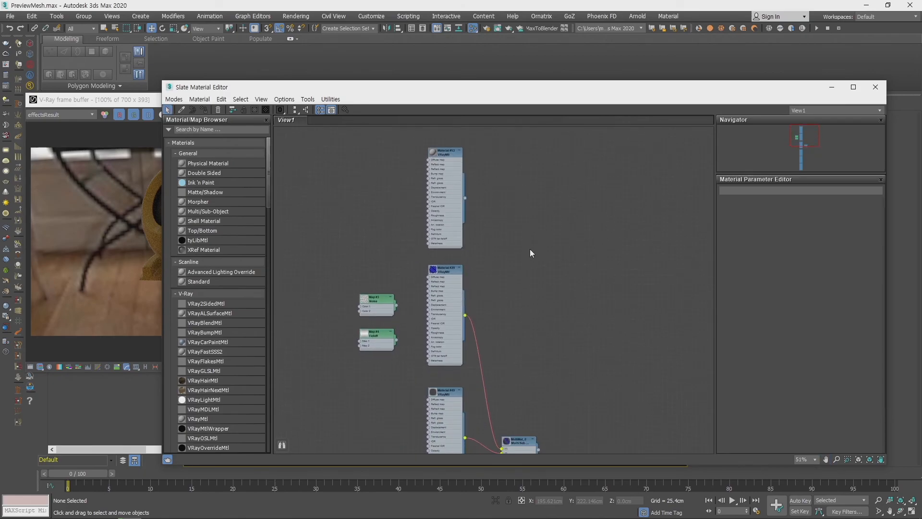
scroll(531, 267, "down", 4)
middle_click_drag(544, 316, 525, 239)
scroll(526, 240, "down", 5)
left_click_drag(392, 178, 648, 431)
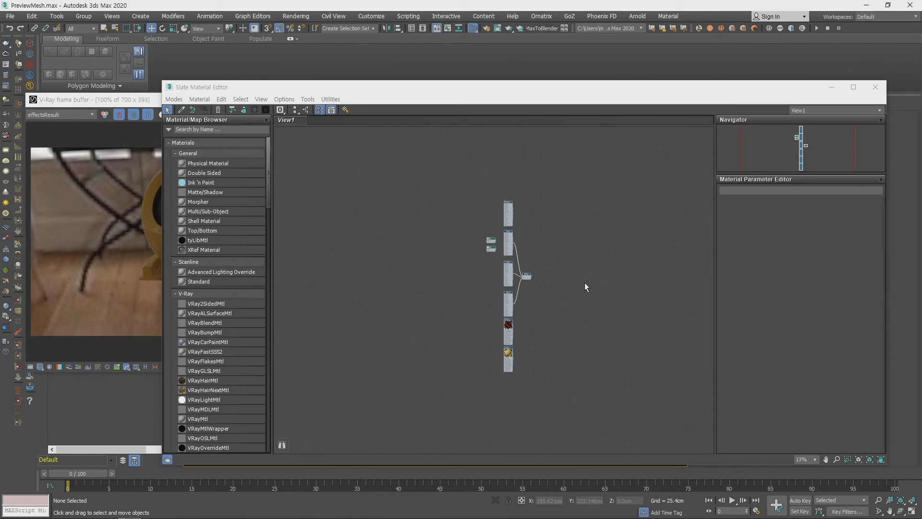
left_click_drag(433, 179, 569, 344)
key("Delete")
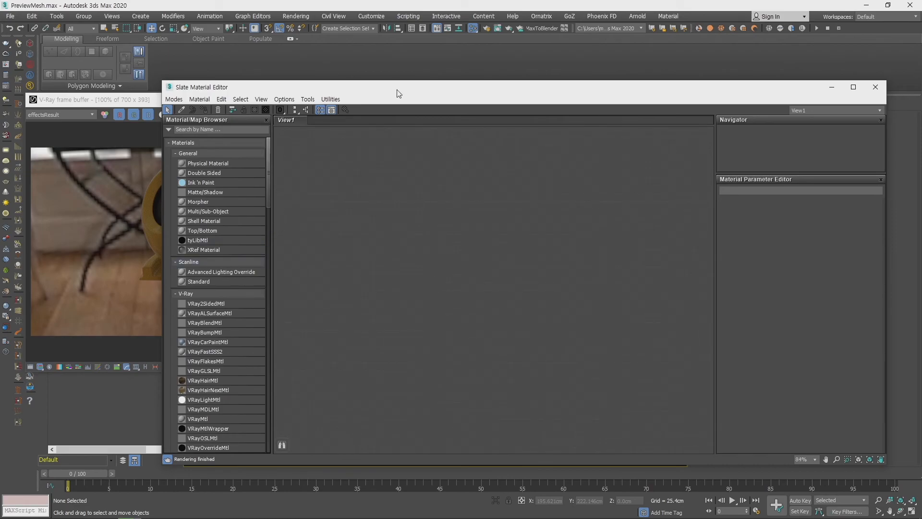
- Reposition the Slate Material Editor window and widen its Material/Map Browser
left_click_drag(413, 88, 438, 67)
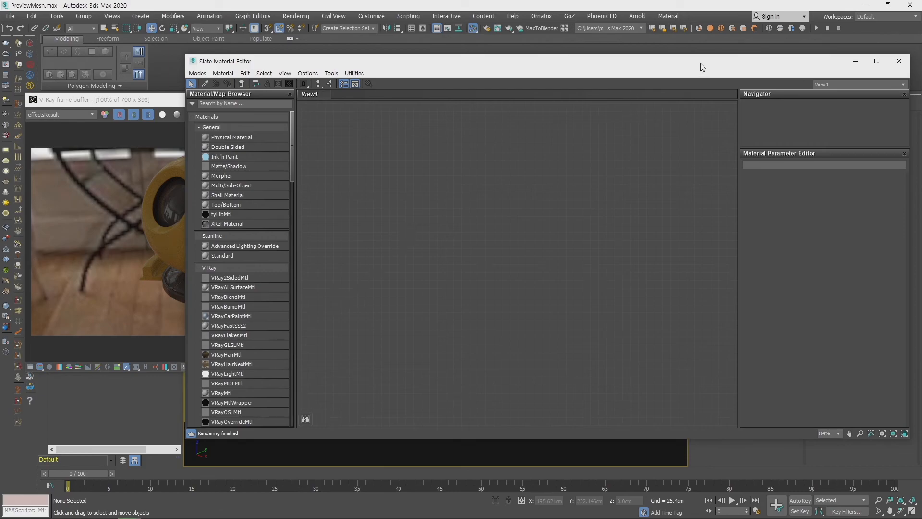
left_click_drag(702, 62, 683, 74)
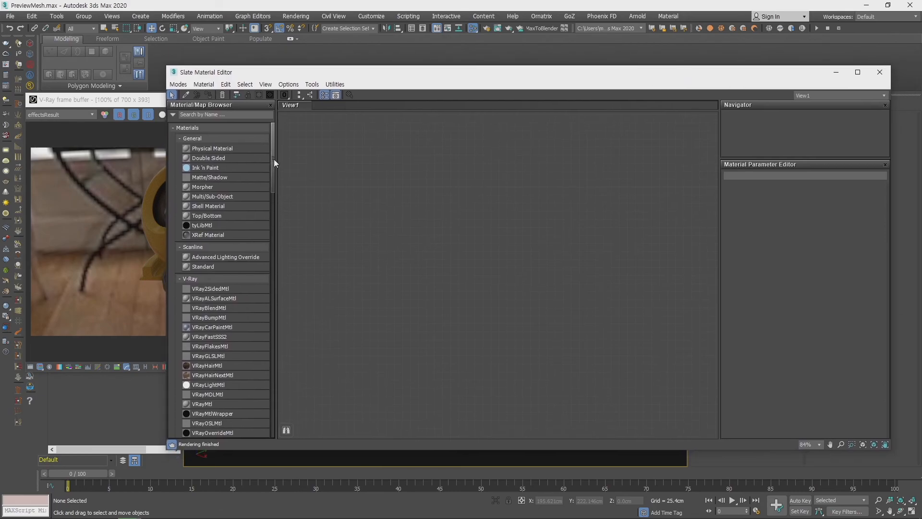
left_click_drag(276, 162, 317, 159)
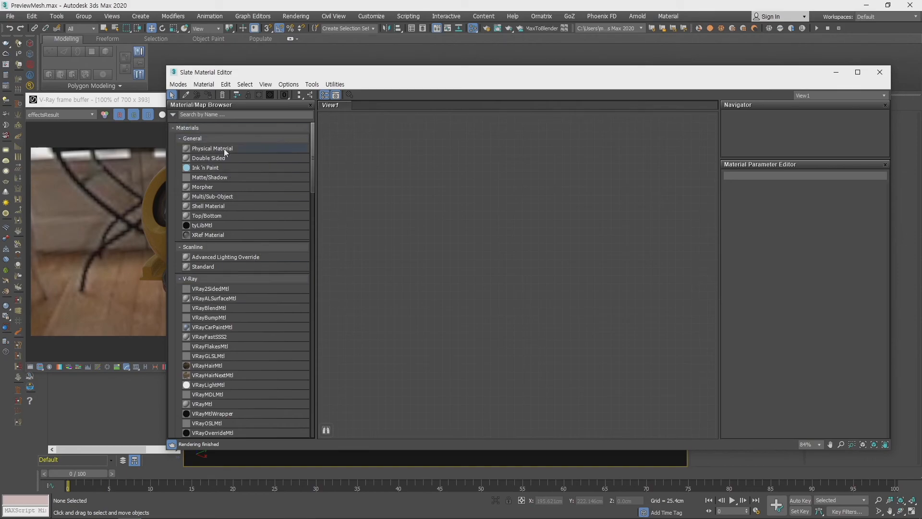
- Examine the Material/Map Browser's display options and its lists of materials, maps and scene materials
left_click(173, 114)
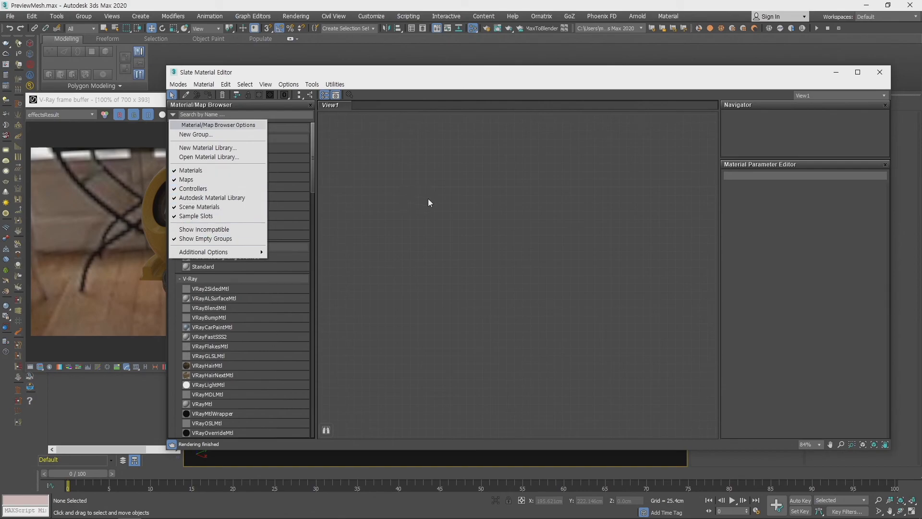
left_click(419, 213)
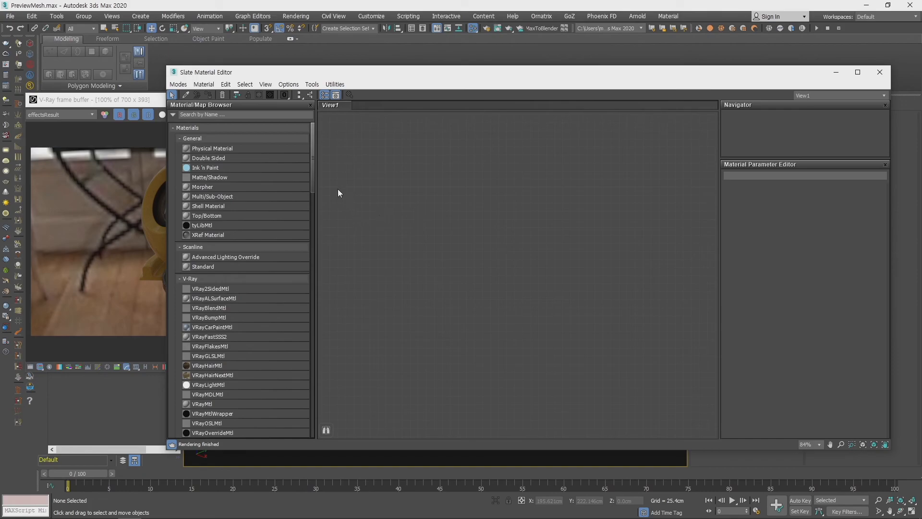
mouse_move(314, 159)
left_mouse_down()
mouse_move(313, 201)
mouse_move(313, 144)
left_mouse_up()
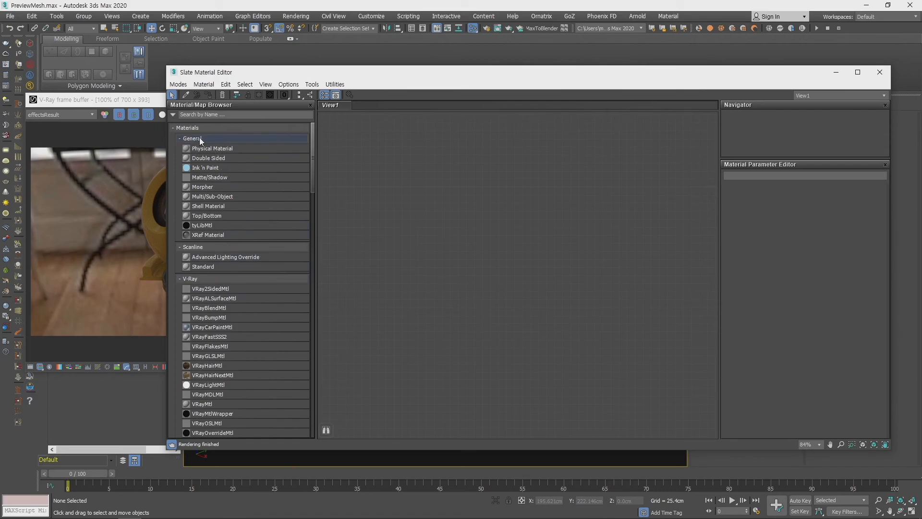
scroll(233, 279, "down", 20)
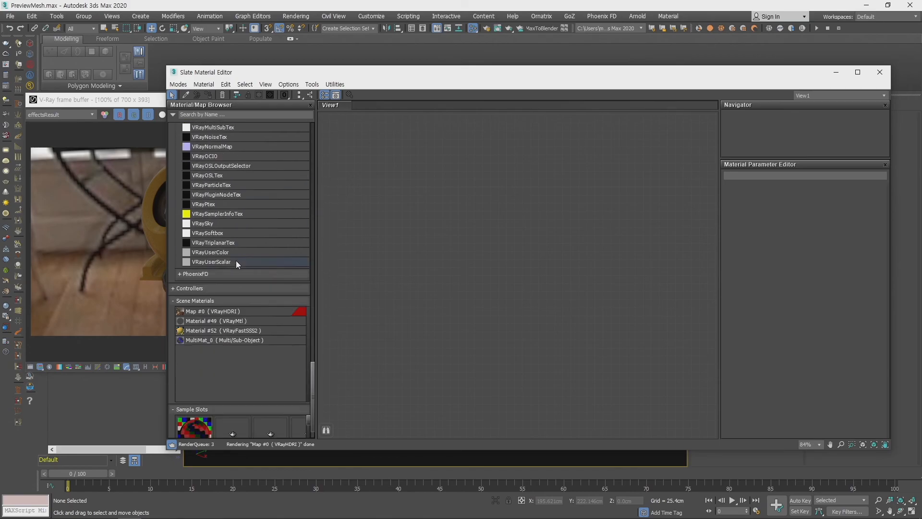
scroll(262, 344, "up", 4)
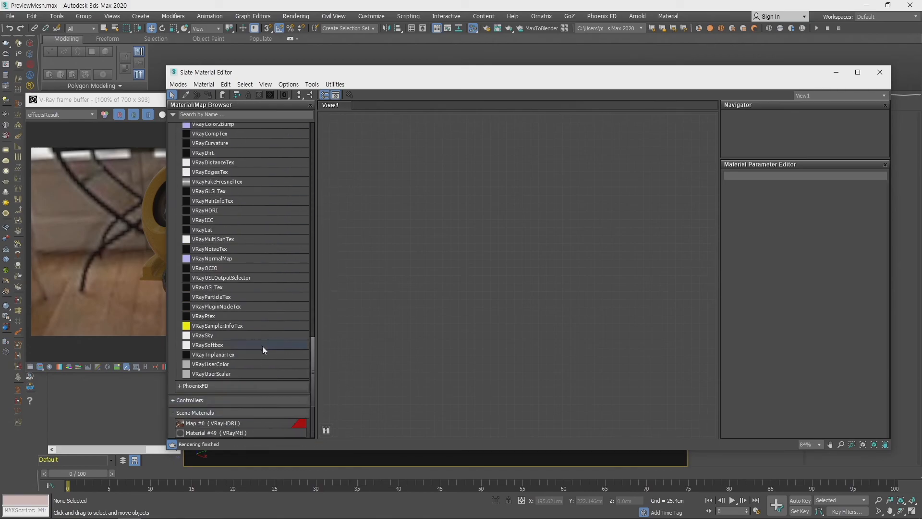
scroll(263, 345, "up", 20)
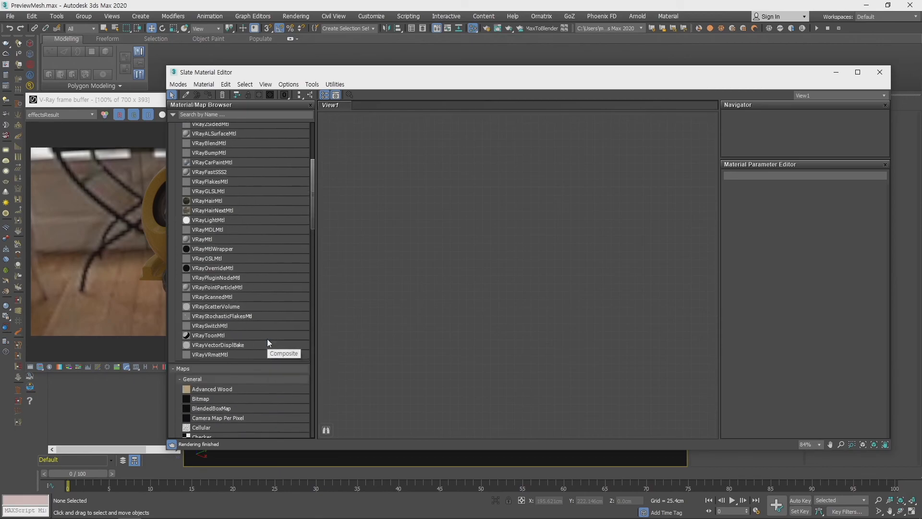
scroll(267, 342, "up", 6)
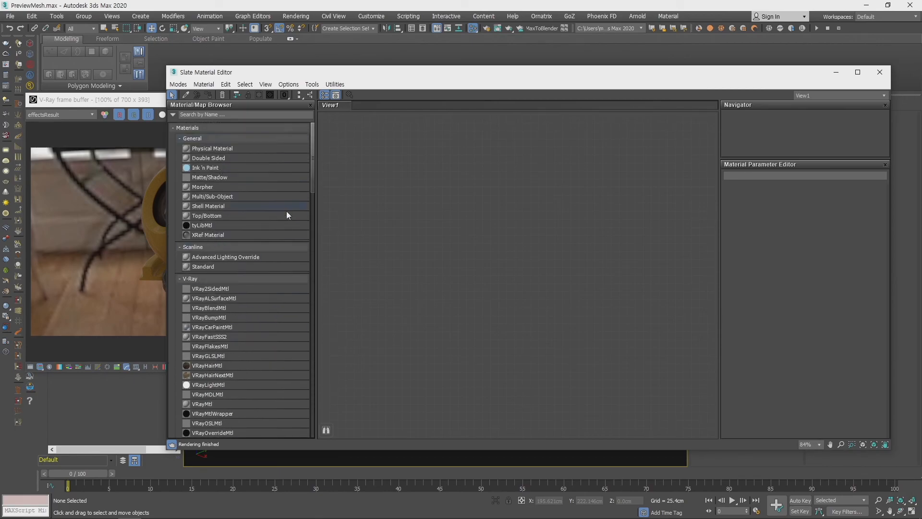
- Collapse the General and Scanline material groups in the Material/Map Browser, keeping the V-Ray group expanded
left_click(202, 138)
left_click(200, 140)
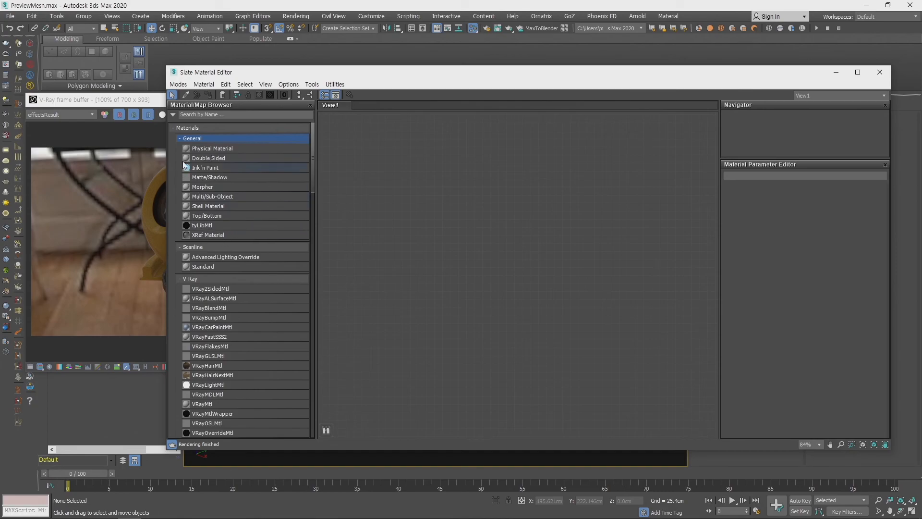
left_click(198, 138)
left_click(204, 151)
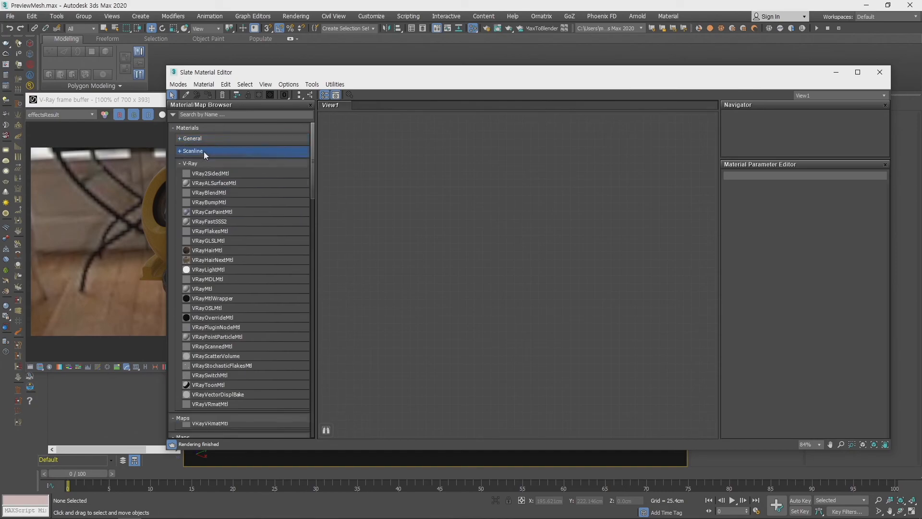
left_click(204, 152)
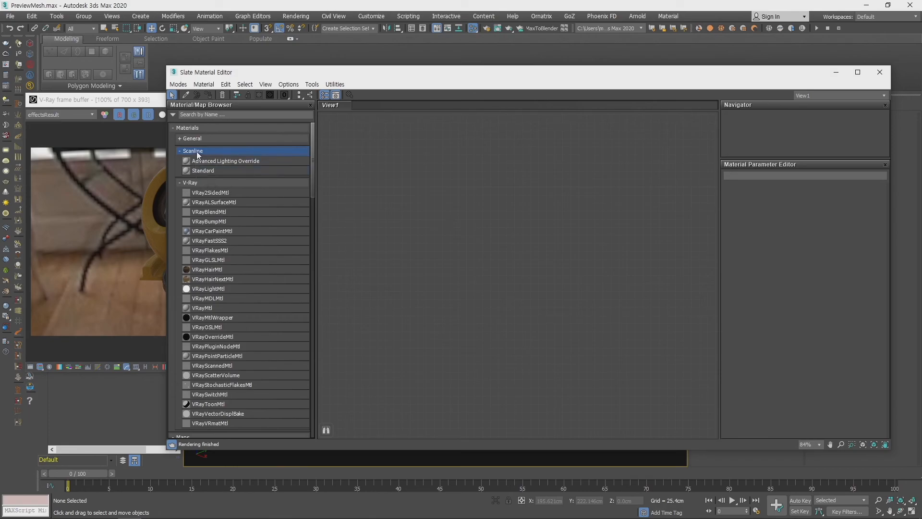
left_click(197, 152)
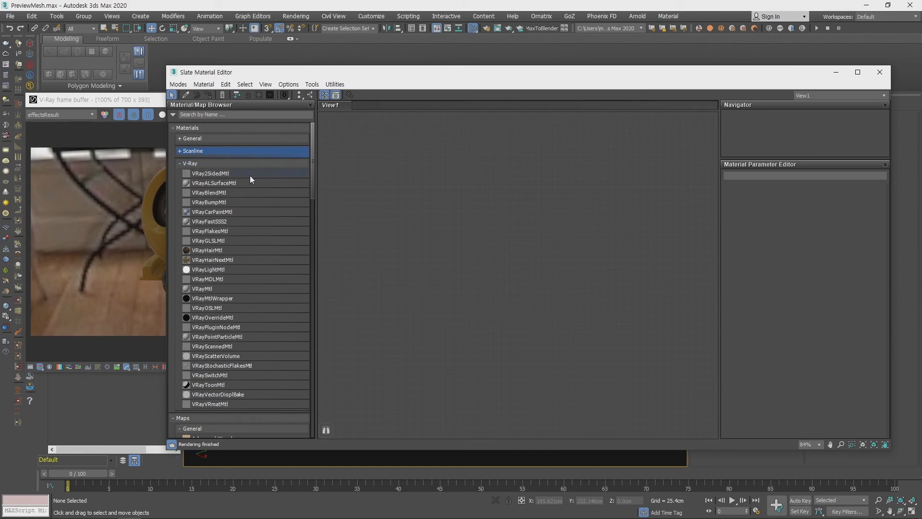
- Add a VRayMtl node to View1 and open its parameters in the Material Parameter Editor
scroll(238, 336, "down", 6)
scroll(248, 325, "up", 5)
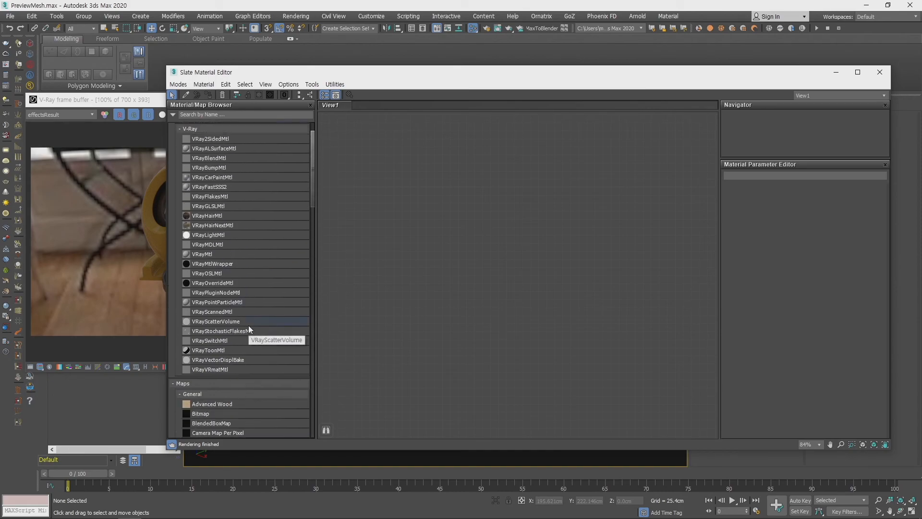
scroll(249, 325, "up", 1)
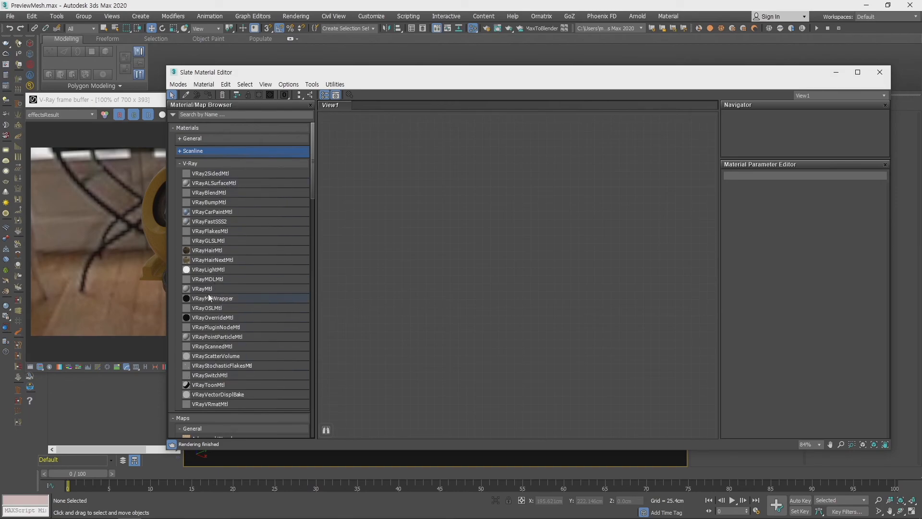
left_click_drag(205, 294, 447, 248)
left_click_drag(591, 211, 569, 224)
scroll(572, 236, "up", 5)
scroll(578, 310, "up", 1)
left_click_drag(557, 188, 576, 138)
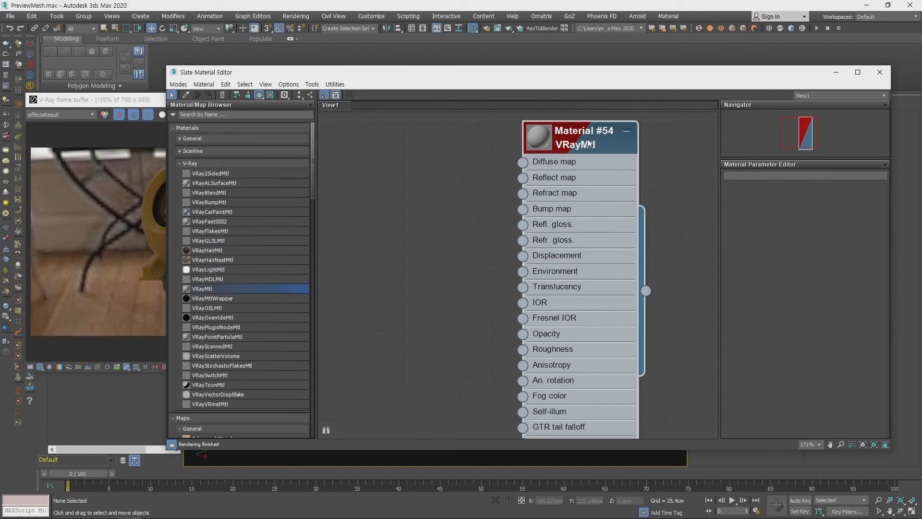
double_click(589, 143)
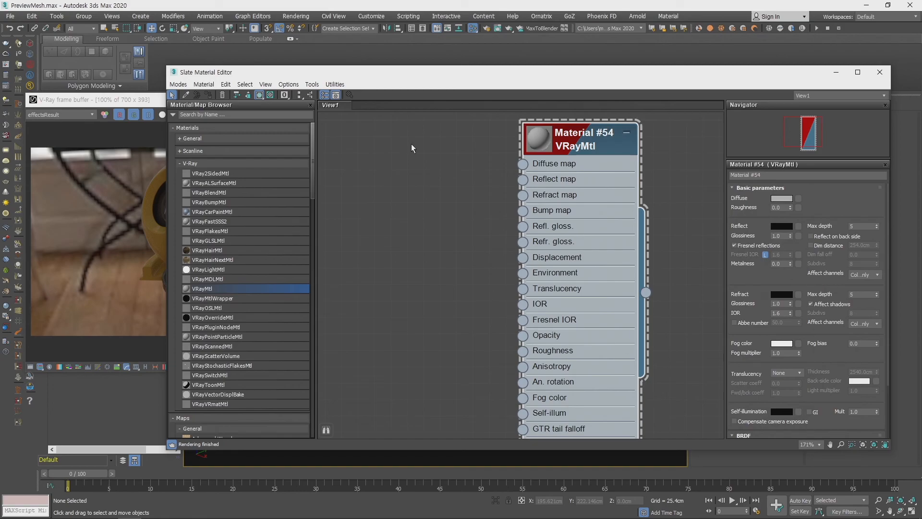
- Switch from the Slate to the Compact Material Editor and back to the Slate Material Editor
left_click(179, 84)
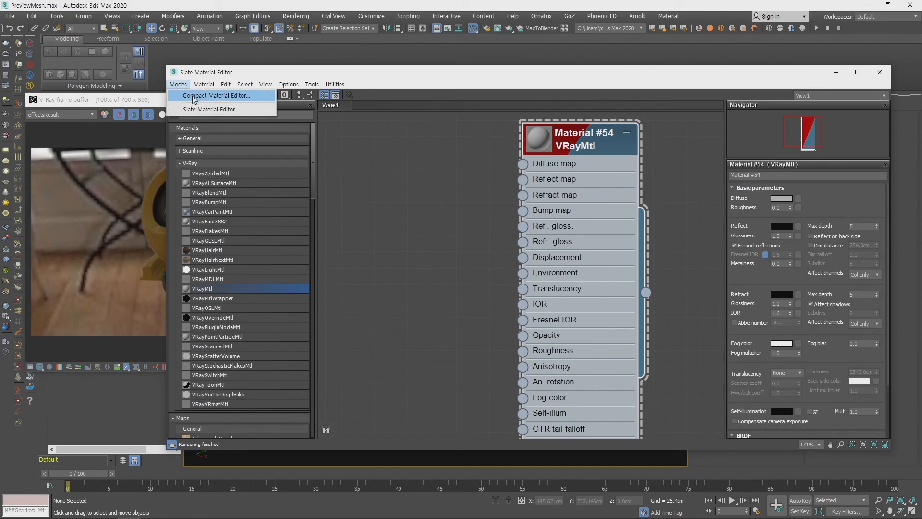
left_click(193, 96)
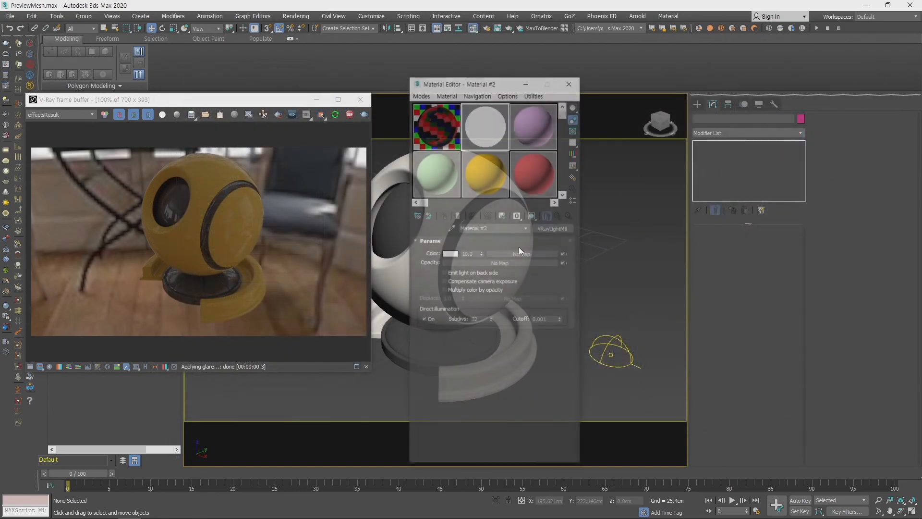
left_click(424, 95)
left_click(429, 120)
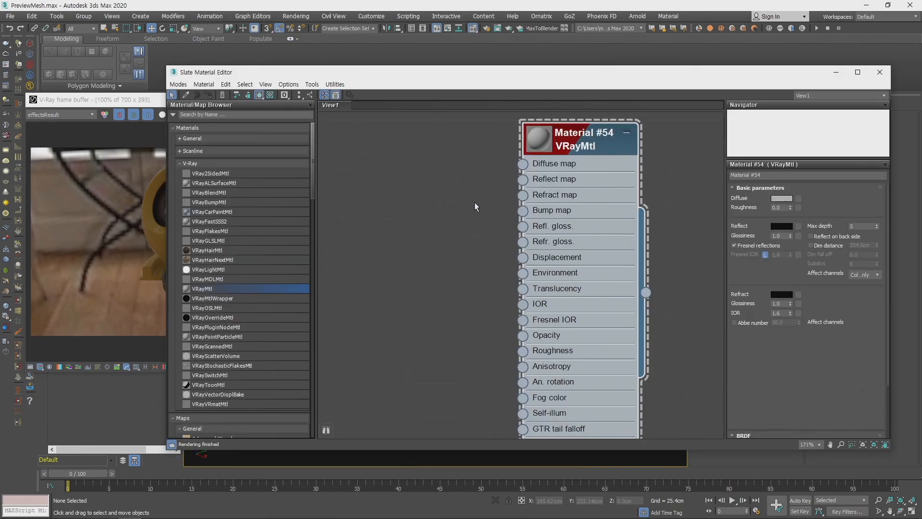
- Narrow the Slate Material Editor, reposition the VRayMtl node in View1, and move the editor aside to expose the preview ball
middle_click_drag(482, 189, 482, 254)
scroll(499, 232, "up", 1)
scroll(504, 232, "down", 2)
left_click_drag(518, 78, 473, 76)
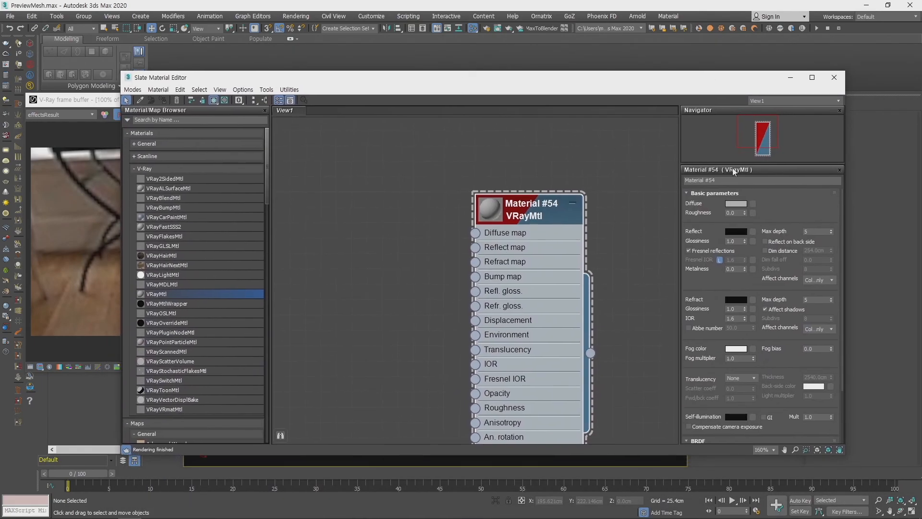
left_click_drag(844, 202, 675, 206)
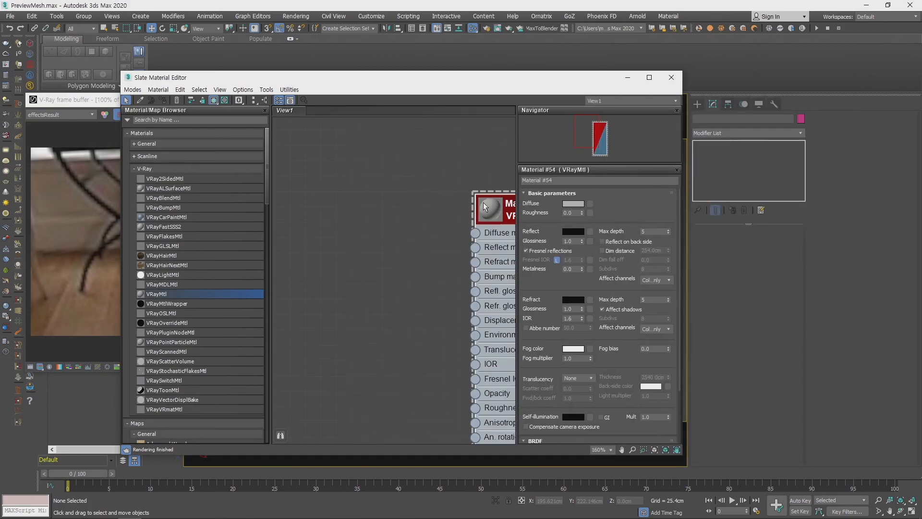
left_click_drag(500, 205, 376, 190)
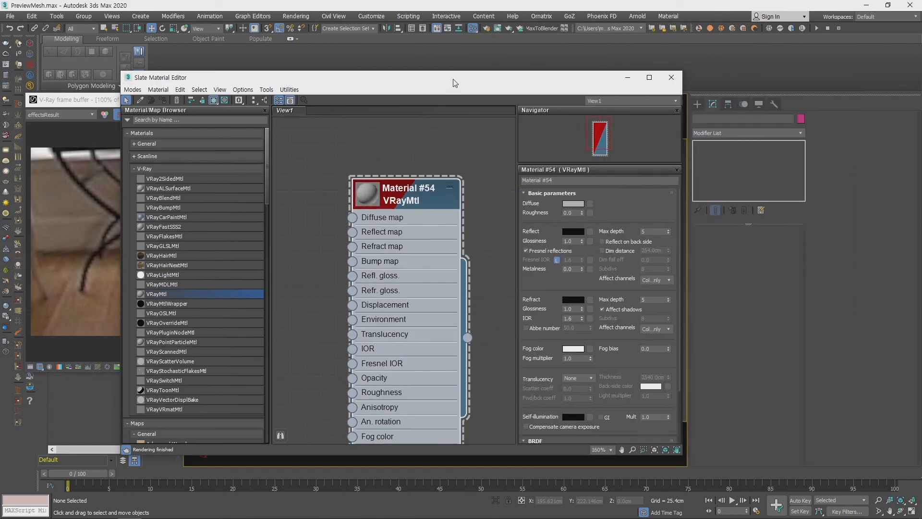
left_click_drag(455, 81, 240, 81)
- Select the preview ball's outer shell in the viewport and assign the VRayMtl material to it
middle_click_drag(590, 252, 654, 266)
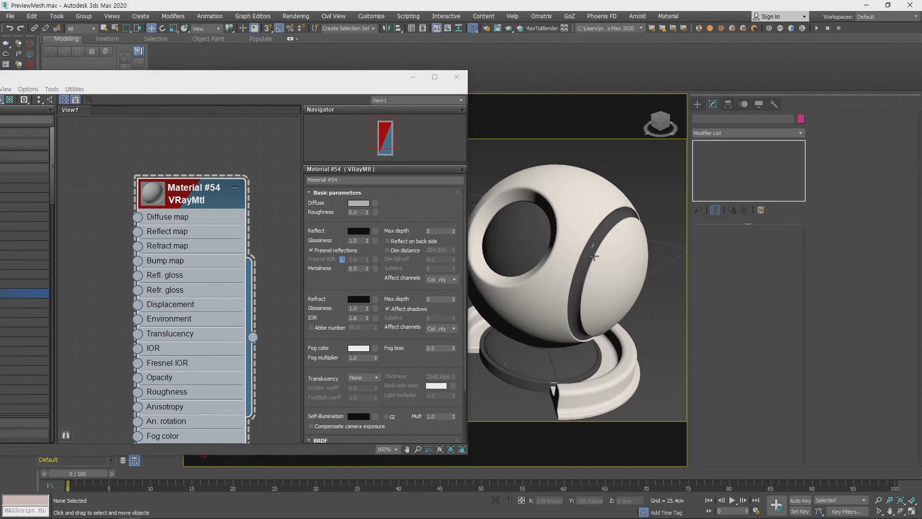
left_click(579, 201)
left_click(571, 212)
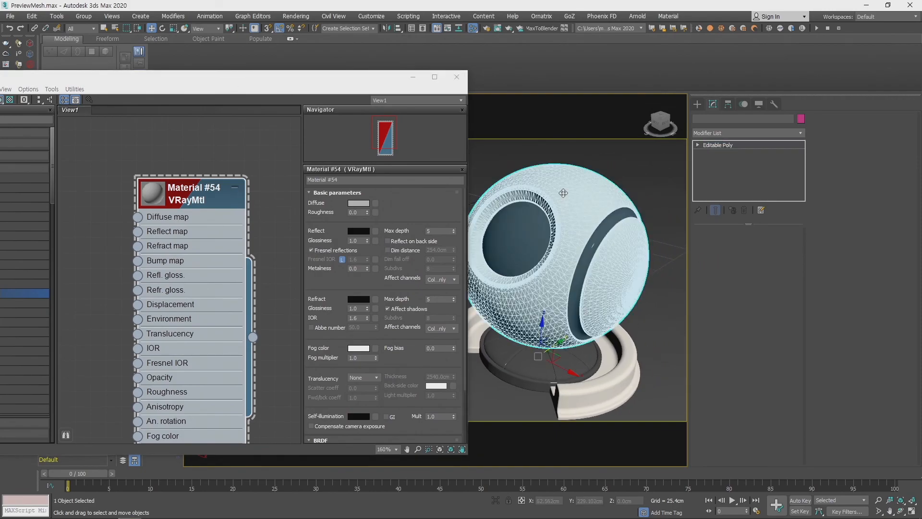
right_click(210, 198)
mouse_move(209, 196)
left_mouse_down()
mouse_move(412, 338)
mouse_move(580, 212)
left_mouse_up()
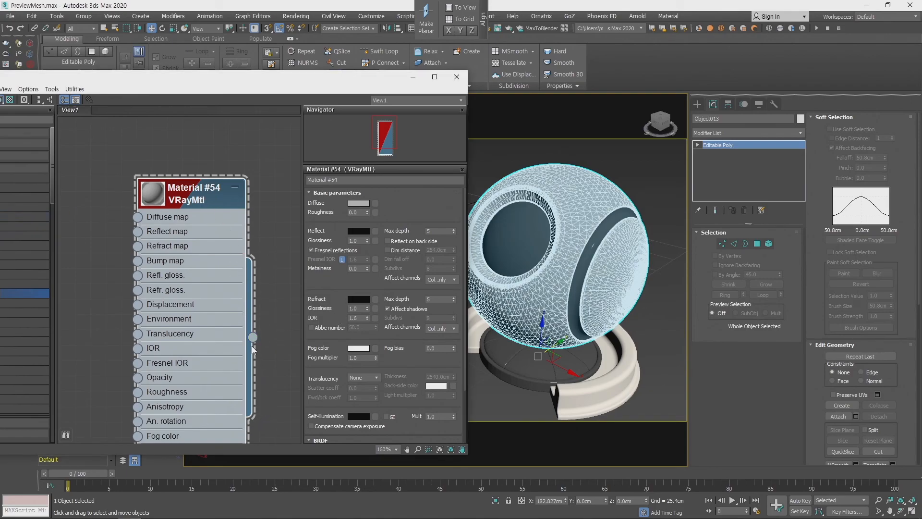
left_click_drag(254, 338, 576, 215)
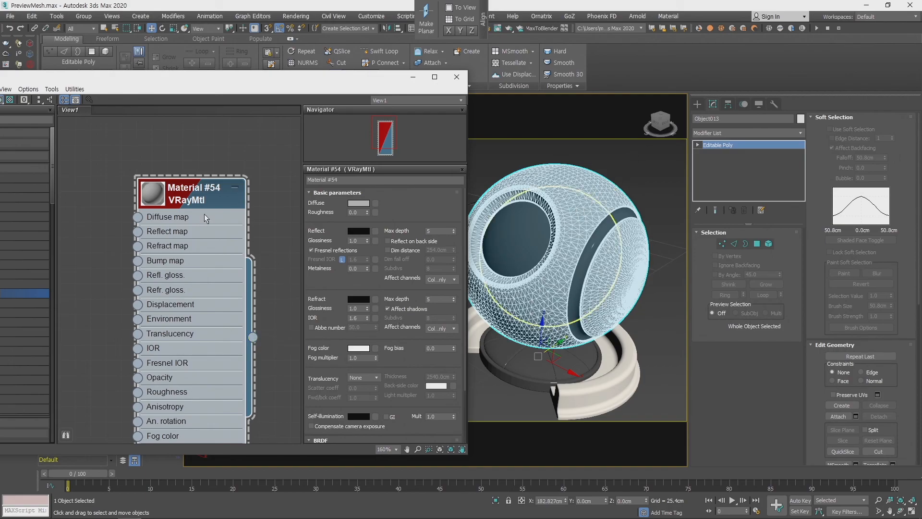
right_click(210, 197)
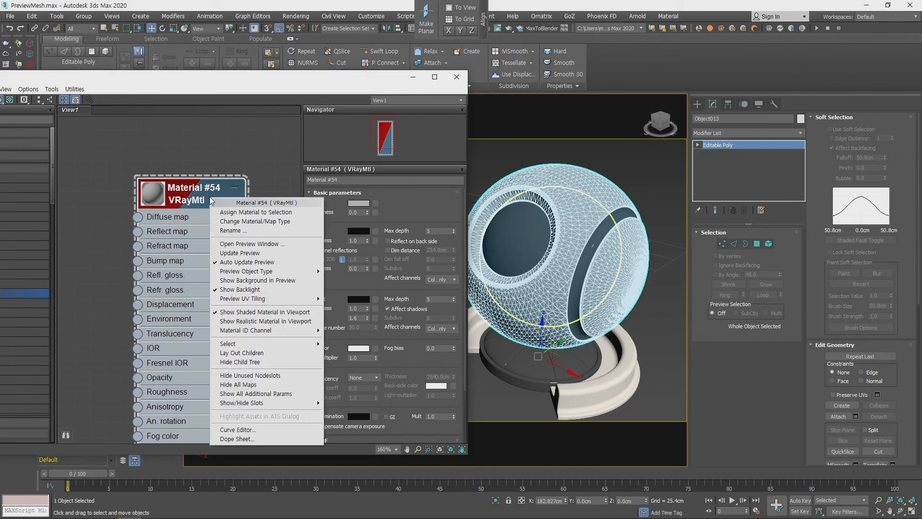
left_click(240, 213)
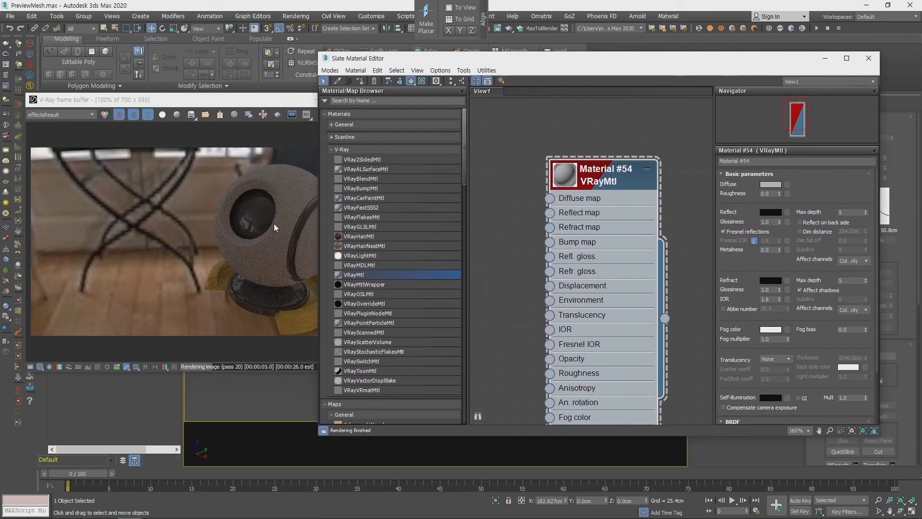
- Position the V-Ray frame buffer beside the Slate Material Editor so the rendered ball and material parameters are both in view
left_click(282, 230)
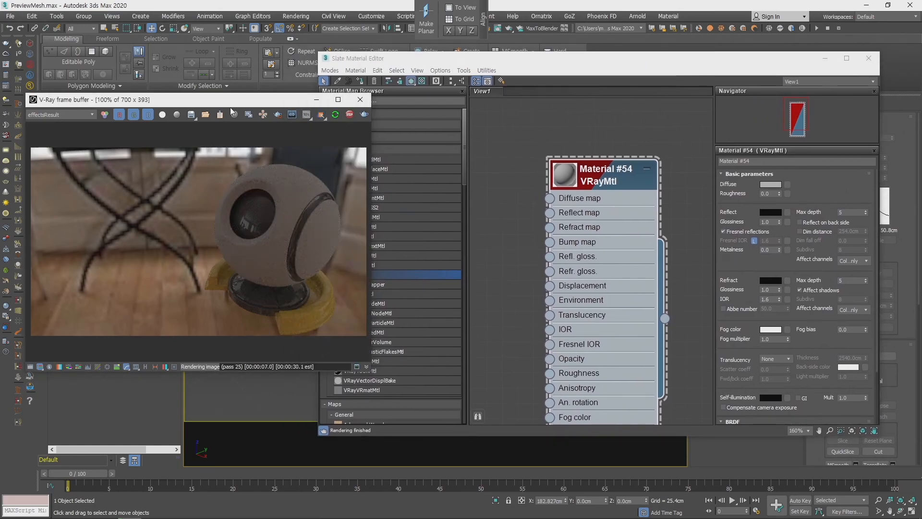
left_click_drag(235, 101, 157, 103)
left_click(699, 221)
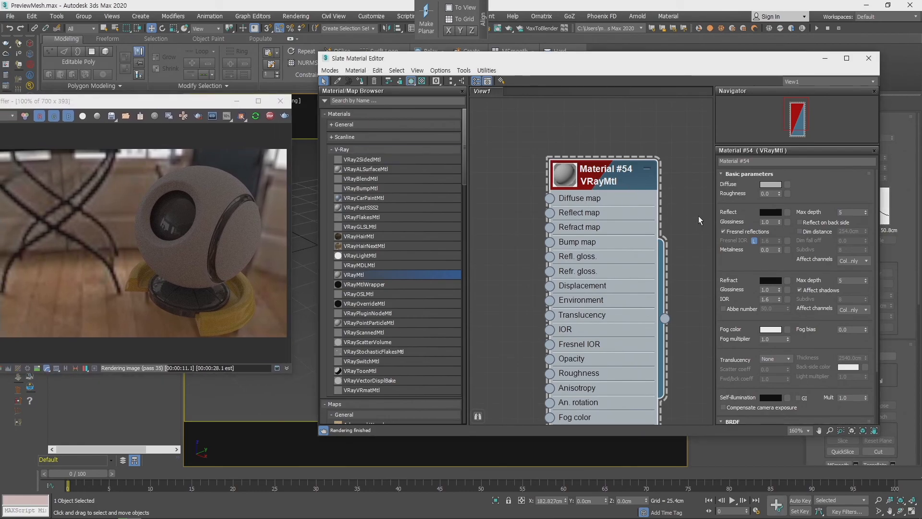
- Enable Reflect on back side in the VRayMtl's basic parameters
scroll(817, 271, "down", 1)
left_click(800, 220)
scroll(822, 197, "up", 1)
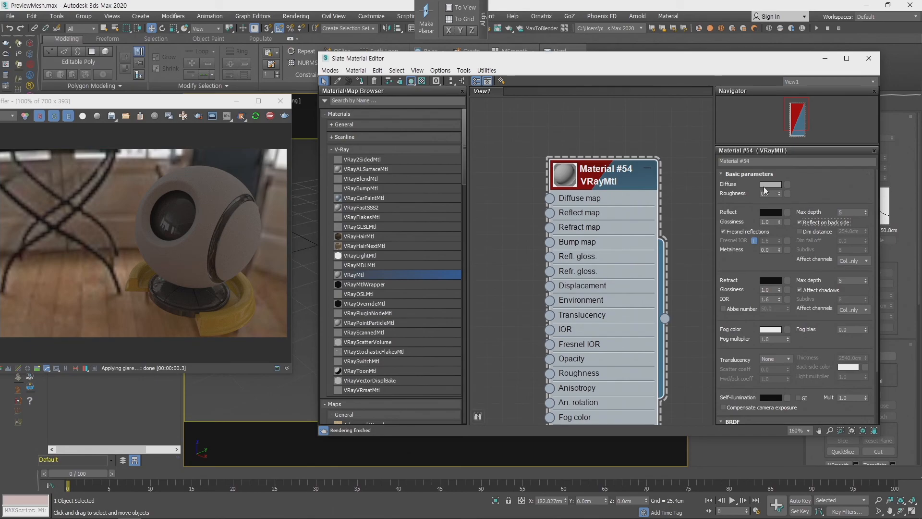
- Set the material's diffuse color to bright lime green with hue 71, saturation 255 and value 255
left_click(771, 185)
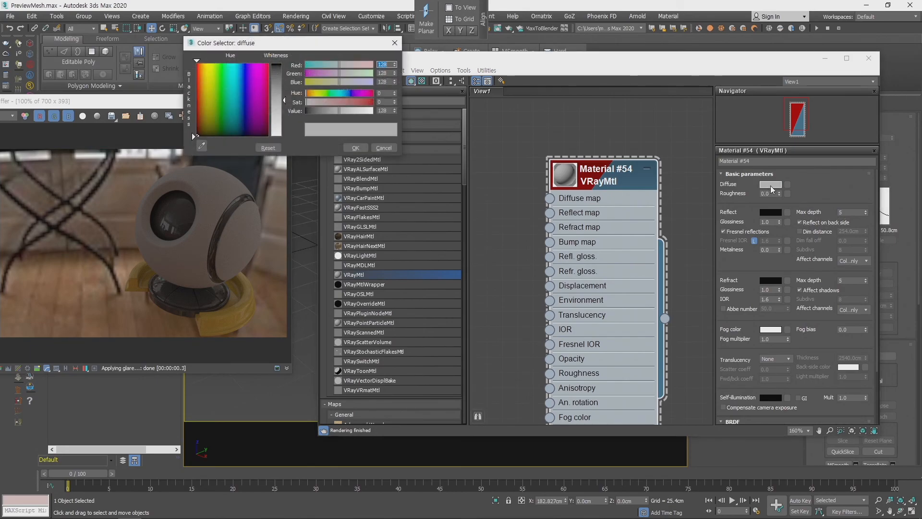
left_click_drag(277, 70, 217, 63)
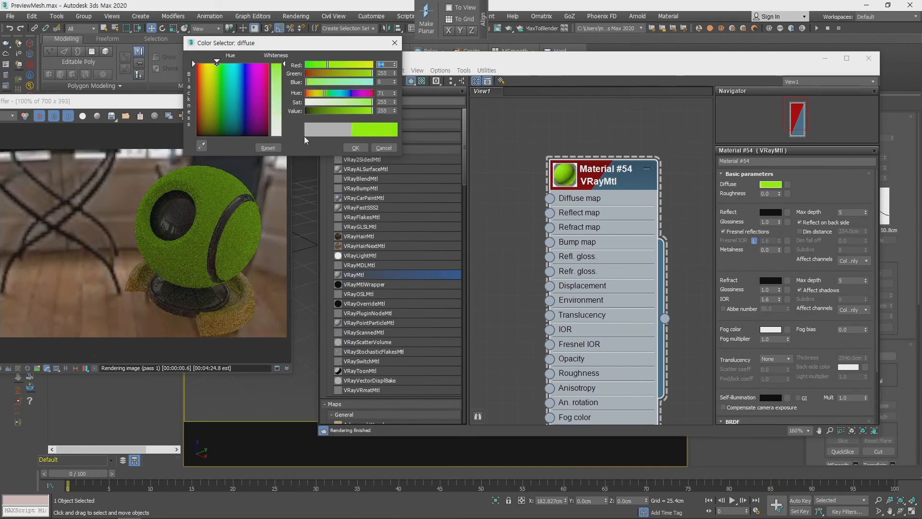
left_click(355, 148)
- Try raising the material's roughness to 0.31 while comparing the ball in the V-Ray frame buffer
left_click(772, 193)
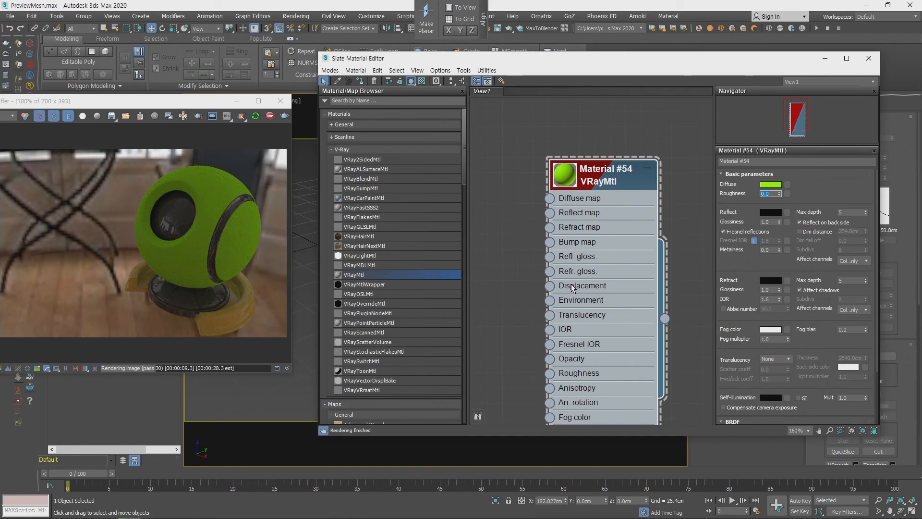
mouse_move(779, 193)
left_mouse_down()
mouse_move(782, 183)
mouse_move(787, 202)
left_mouse_up()
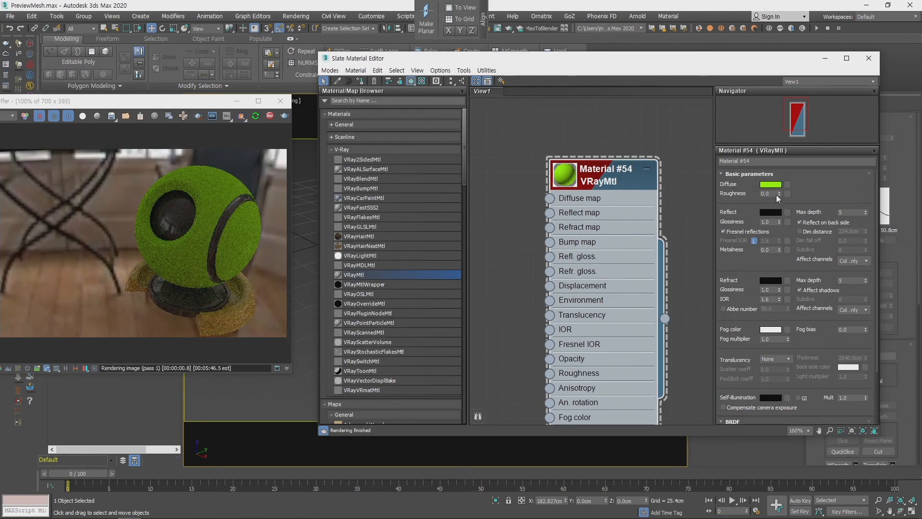
left_click_drag(182, 105, 197, 123)
left_click(743, 214)
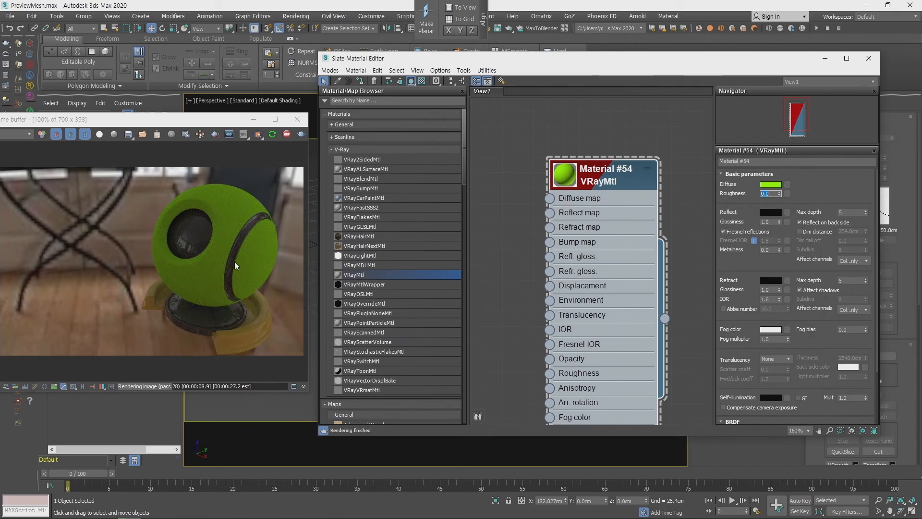
type("0.09")
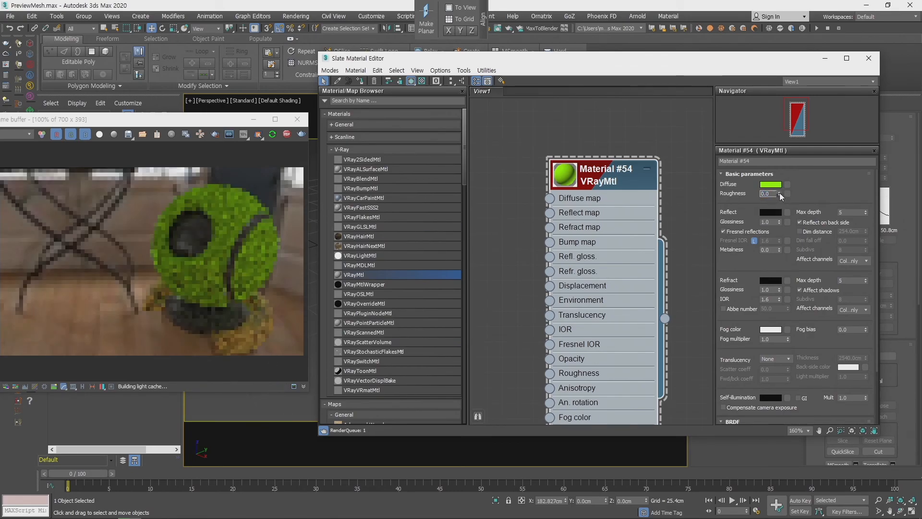
key("Return")
left_click_drag(779, 194, 780, 184)
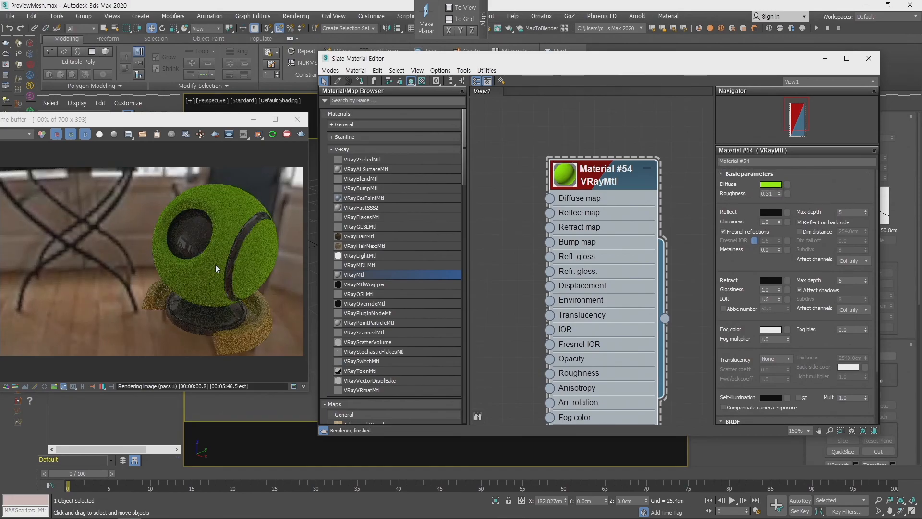
- Reset the material's roughness to 0
left_click(771, 194)
type("0")
key("Return")
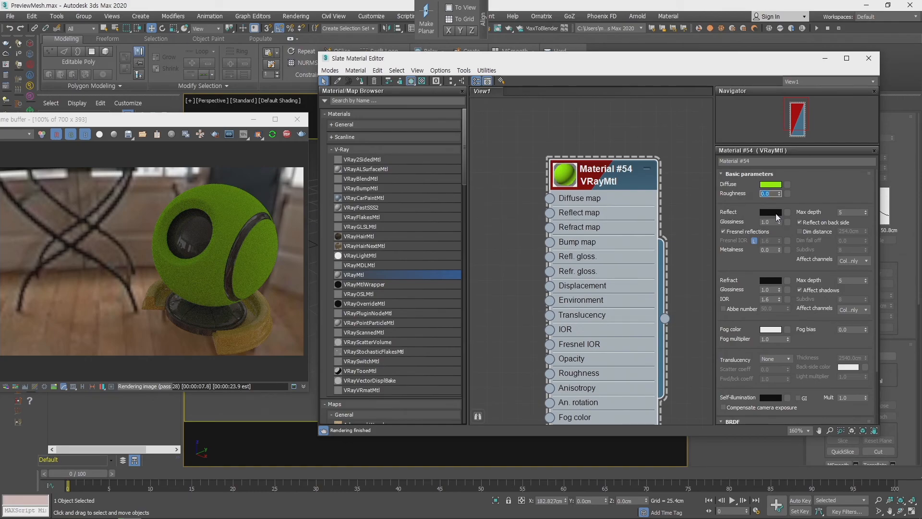
- Set the material's reflection color to pure white with red, green and blue at 255
left_click(774, 212)
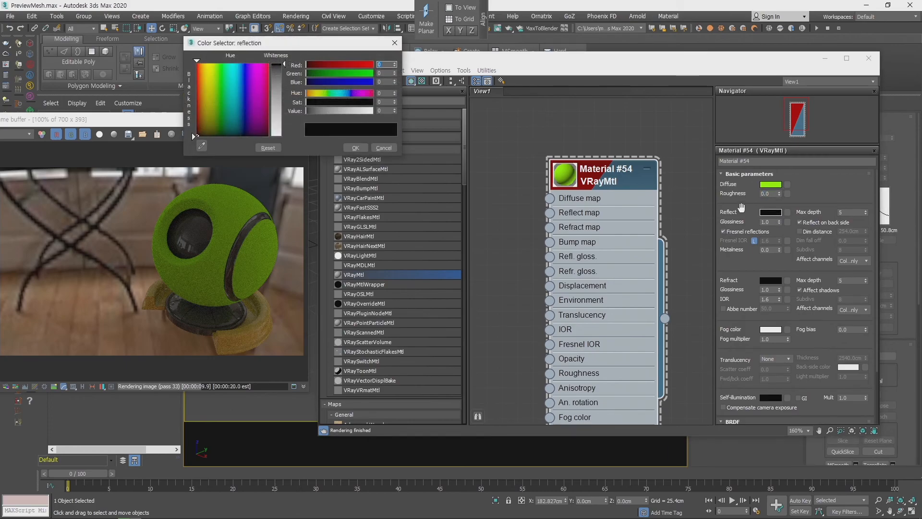
left_click_drag(284, 65, 294, 153)
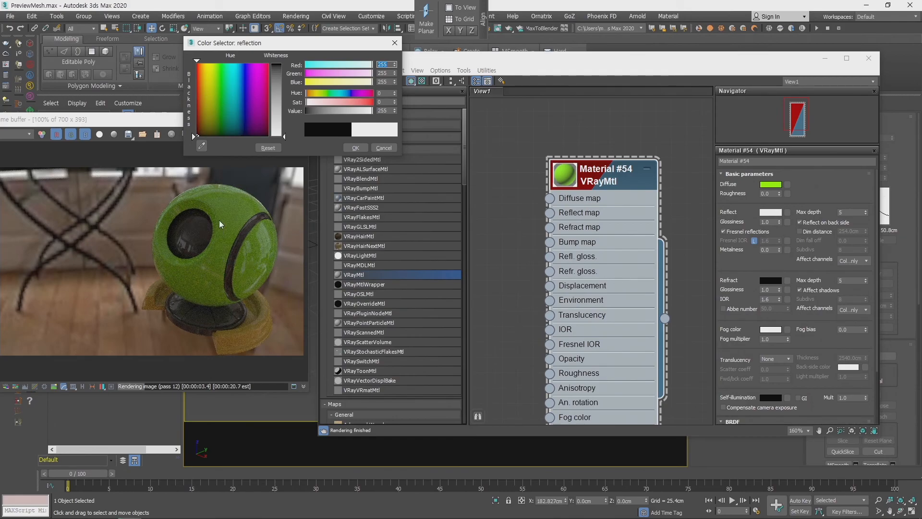
left_click(356, 147)
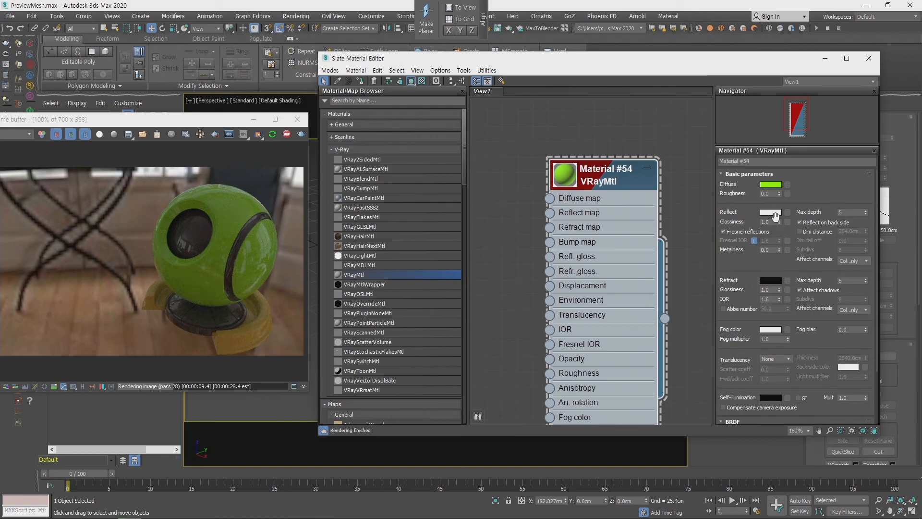
- Set the material's reflection glossiness to 0.9 and its roughness to 0.6
left_click(772, 221)
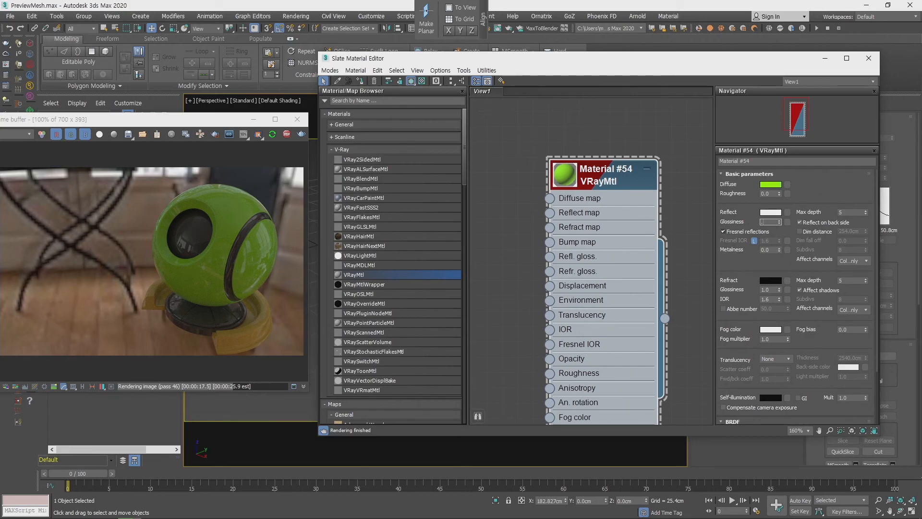
key("Return")
left_click_drag(623, 175, 624, 175)
left_click(771, 193)
type("3")
type("0.6")
key("Return")
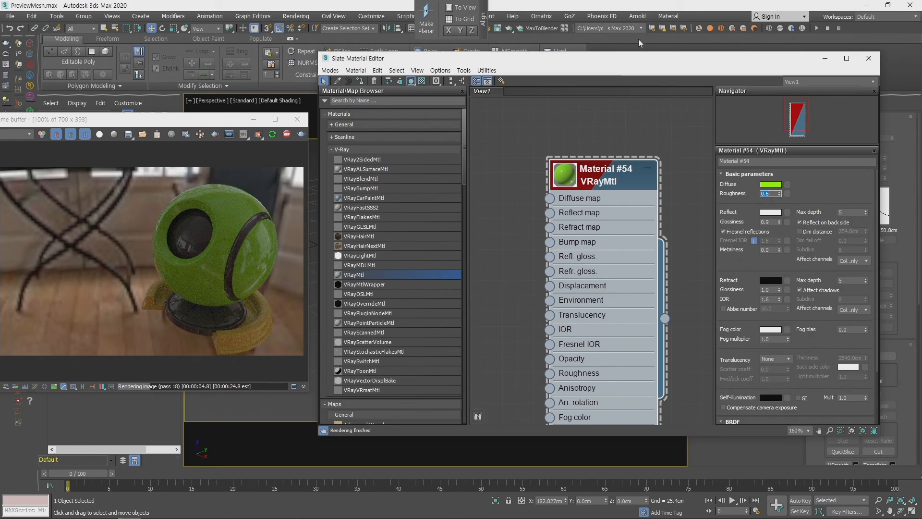
- Move the Slate Material Editor out of the way and add a plane-type VRayLight above and to one side of the preview ball
left_click_drag(599, 63, 921, 63)
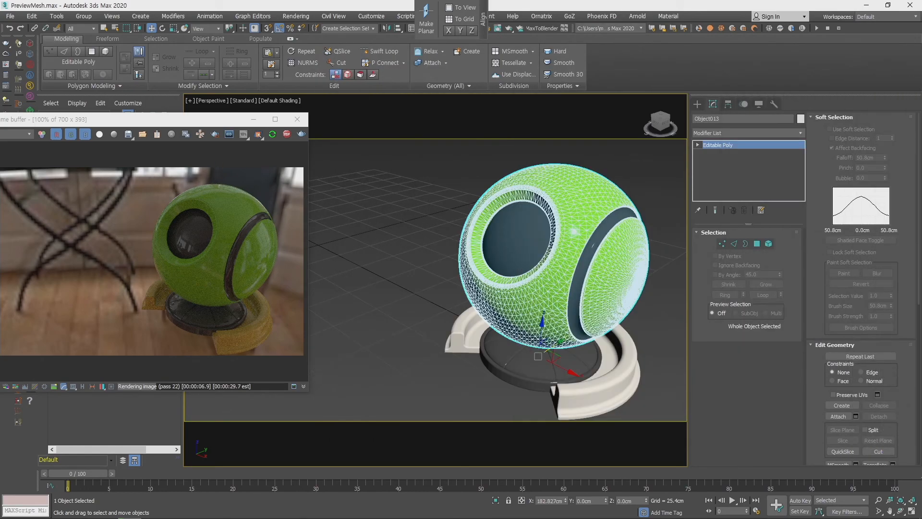
mouse_move(489, 311)
middle_mouse_down("alt")
mouse_move(586, 336)
mouse_move(505, 320)
mouse_move(570, 306)
mouse_move(549, 309)
mouse_move(658, 313)
mouse_move(534, 313)
mouse_move(501, 323)
middle_mouse_up("alt")
scroll(577, 311, "down", 3)
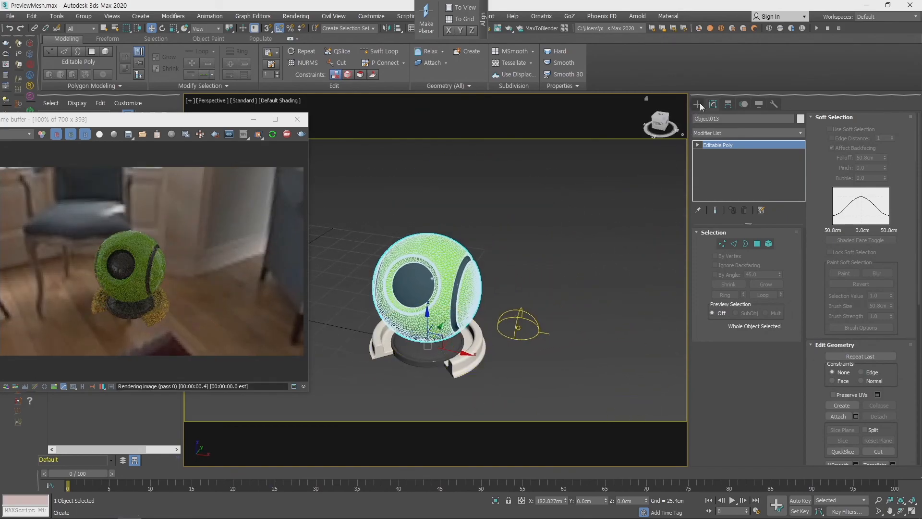
left_click(699, 104)
left_click(723, 131)
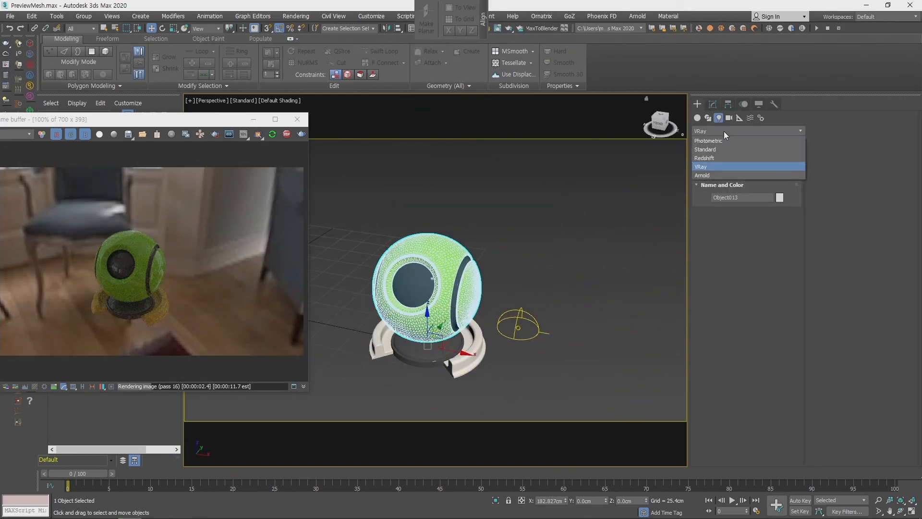
left_click(712, 166)
left_click(728, 162)
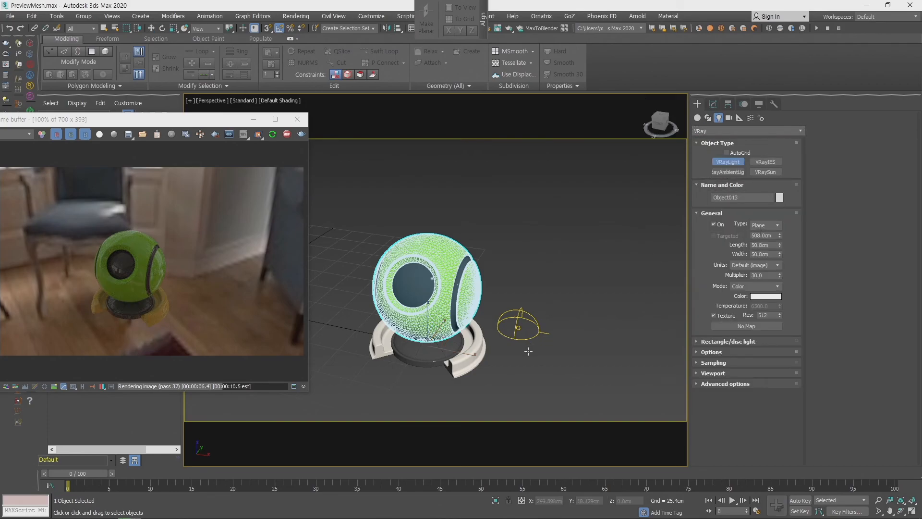
left_click_drag(511, 365, 546, 169)
right_click(559, 347)
middle_click_drag(419, 324, 447, 313, "alt")
scroll(451, 309, "up", 3)
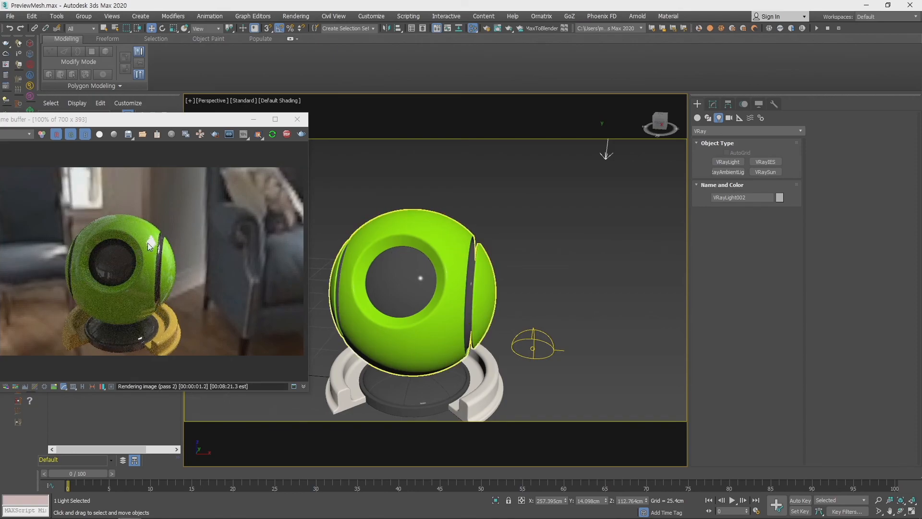
- Bring the Slate Material Editor back and compare reflection glossiness values of 0.45, 0.8 and 0.6 on the green material
left_click_drag(921, 159, 520, 85)
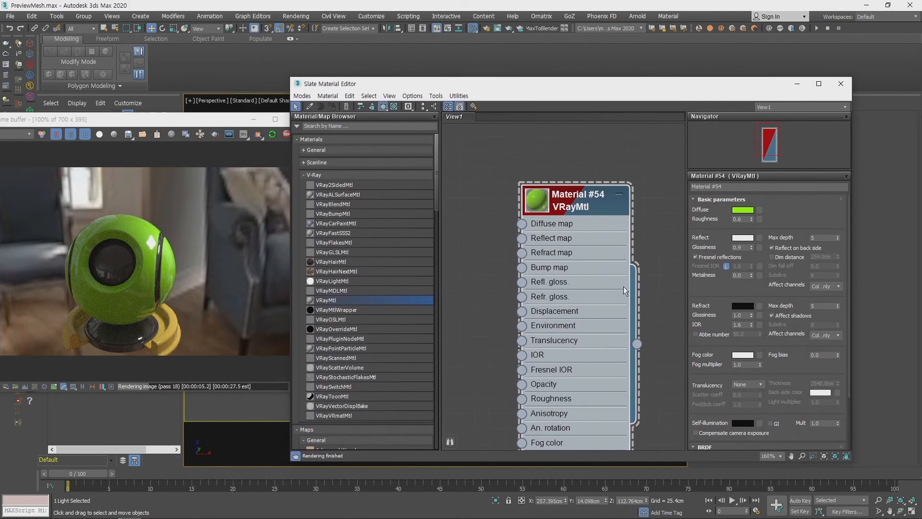
double_click(743, 247)
left_click_drag(752, 247, 755, 269)
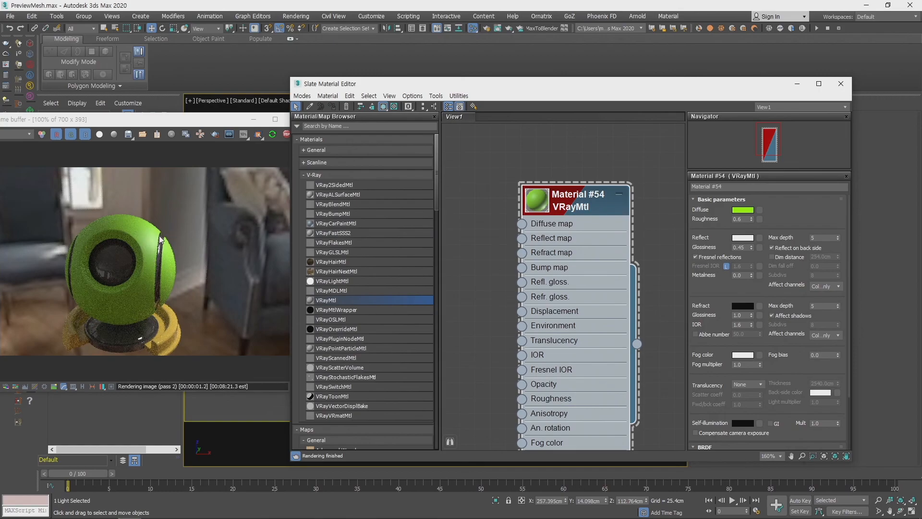
double_click(745, 248)
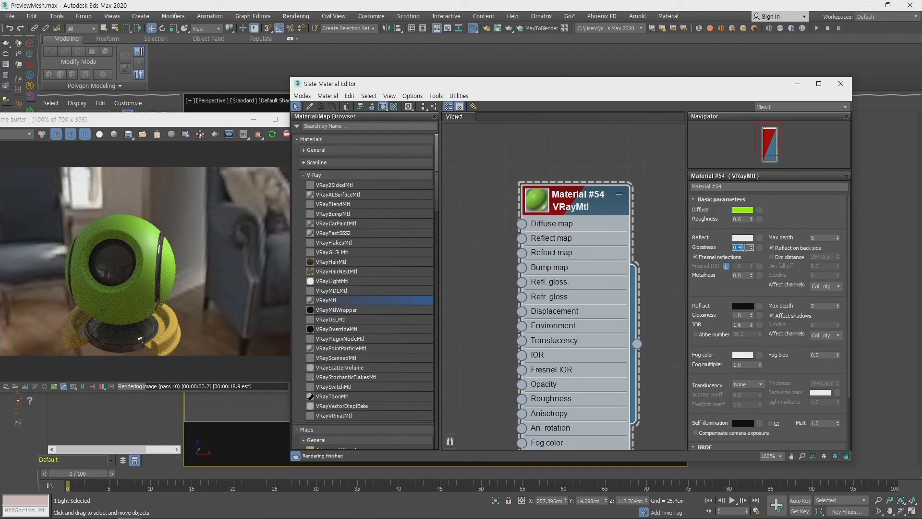
type(".8")
key("Return")
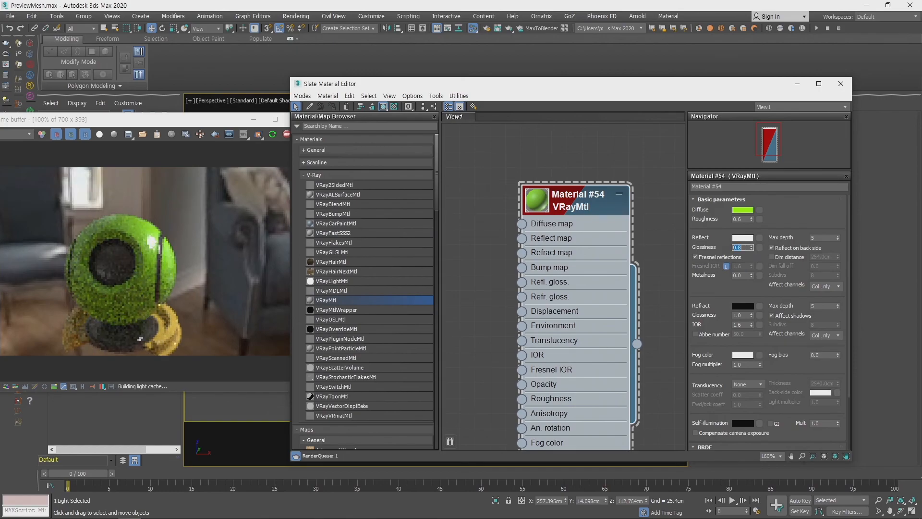
type(".")
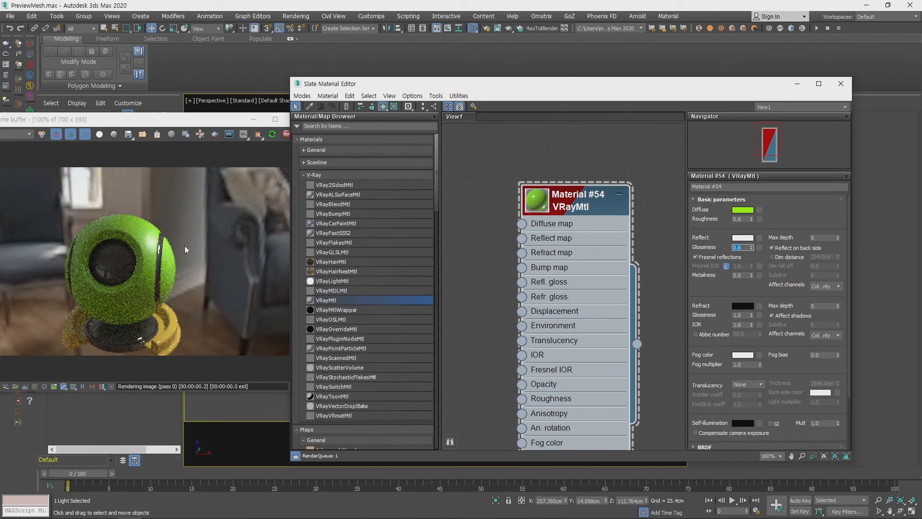
type(".4")
- Try reflection glossiness values of 0.4 and 0.2 on the green material
key("Return")
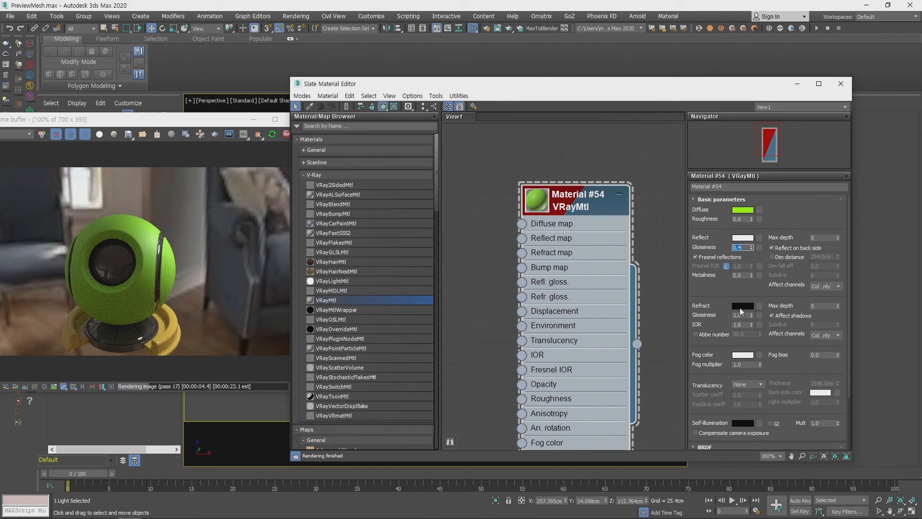
type("0.2")
key("Return")
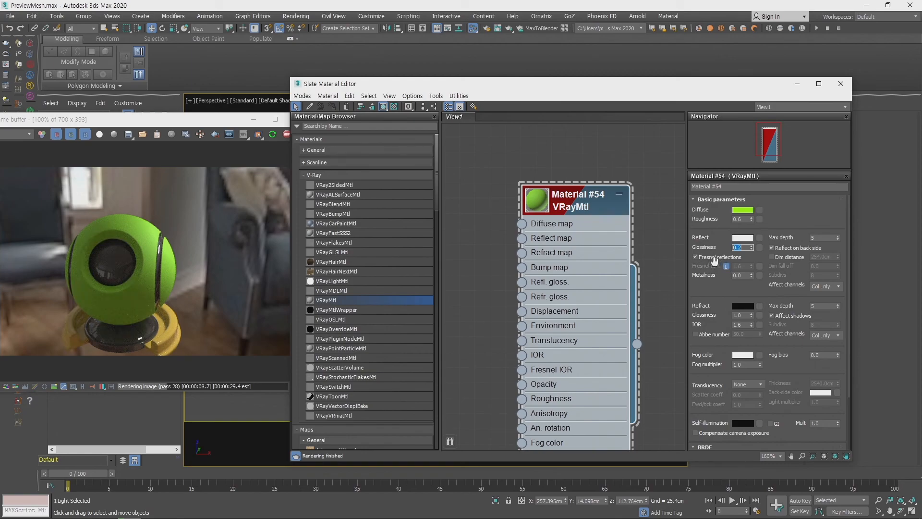
- Unlock the Fresnel IOR from the refraction IOR, try higher values, and set it to 1.0
left_click(726, 266)
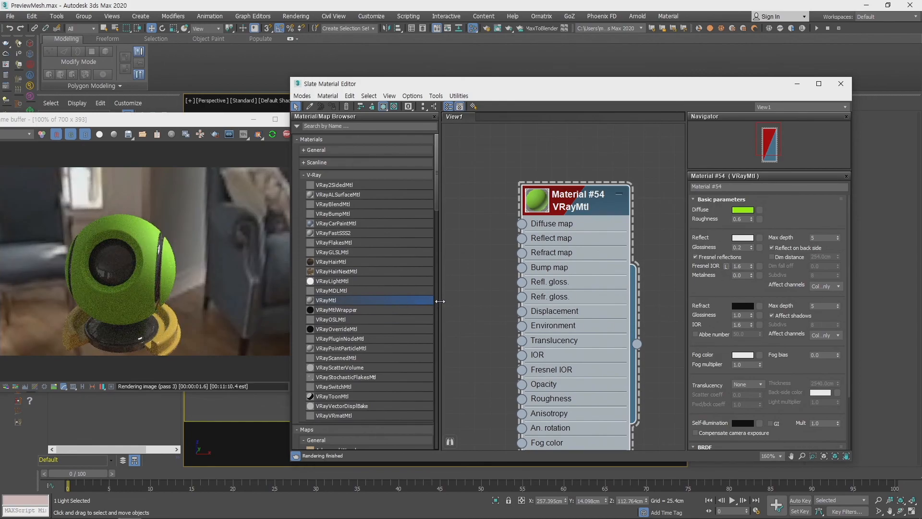
double_click(747, 264)
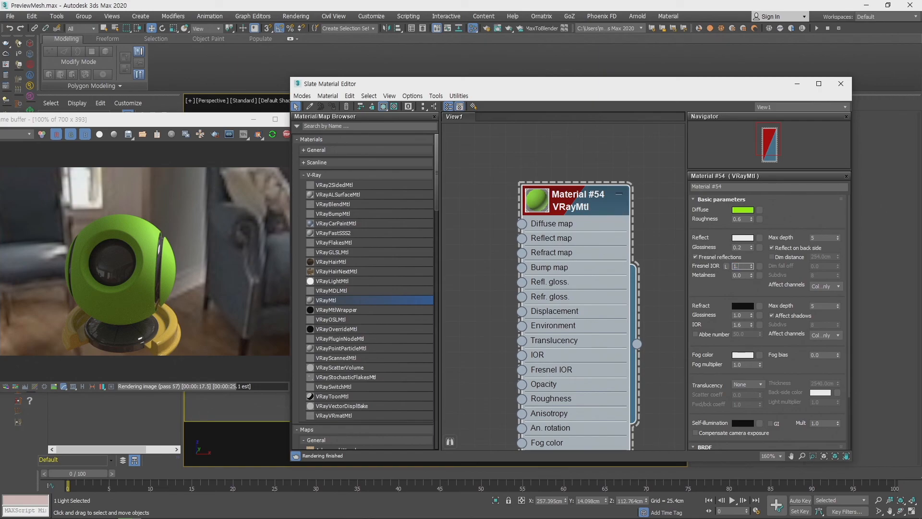
key("Return")
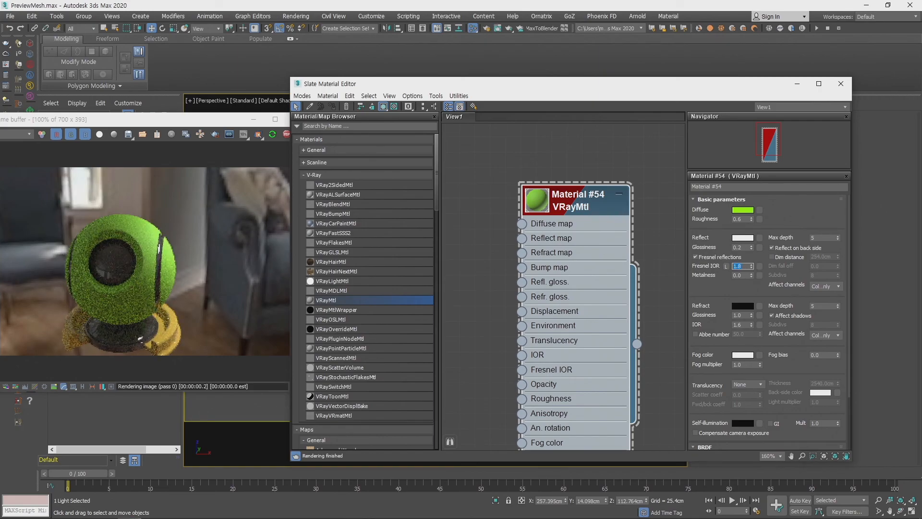
left_click_drag(752, 270, 758, 202)
left_click(758, 201)
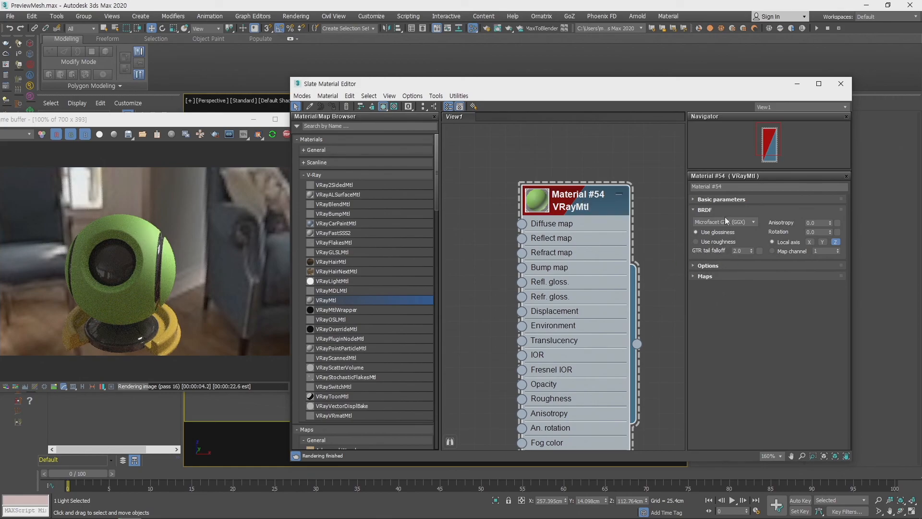
left_click(723, 200)
double_click(741, 266)
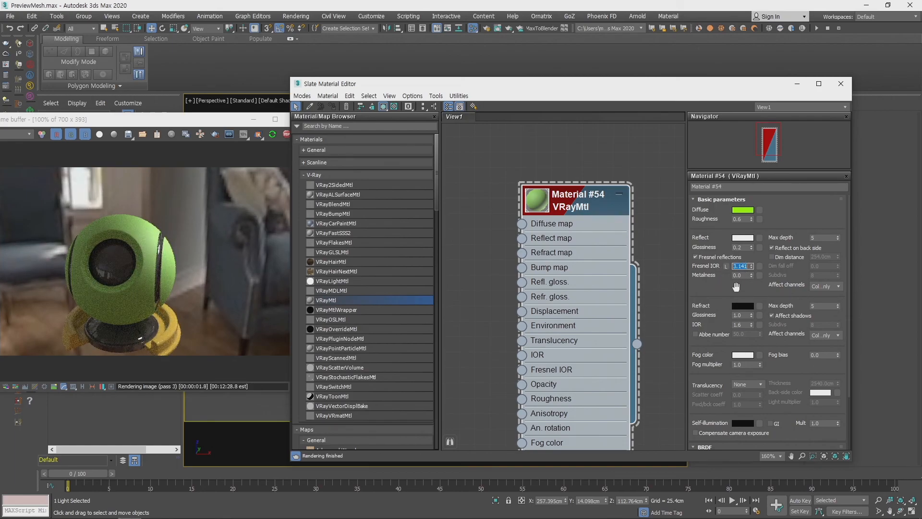
type("1")
key("Return")
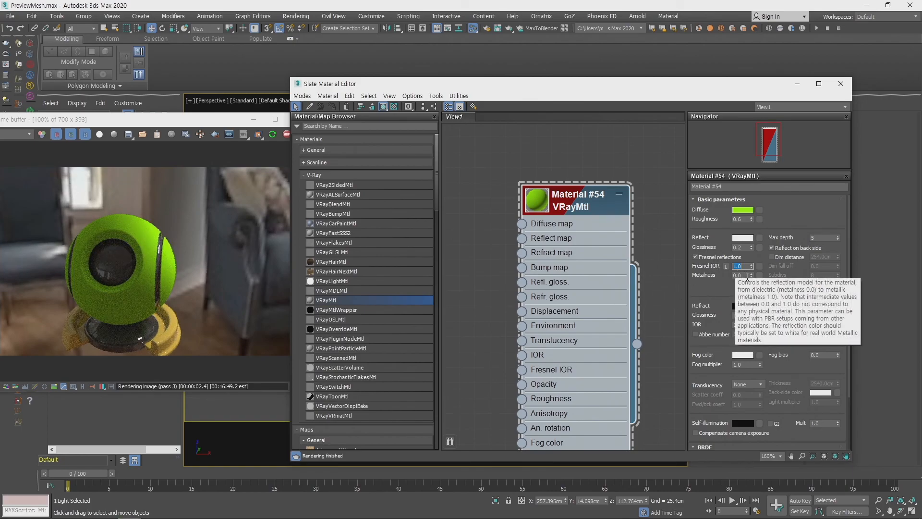
- Set the material's metalness to 1.0
left_click(747, 278)
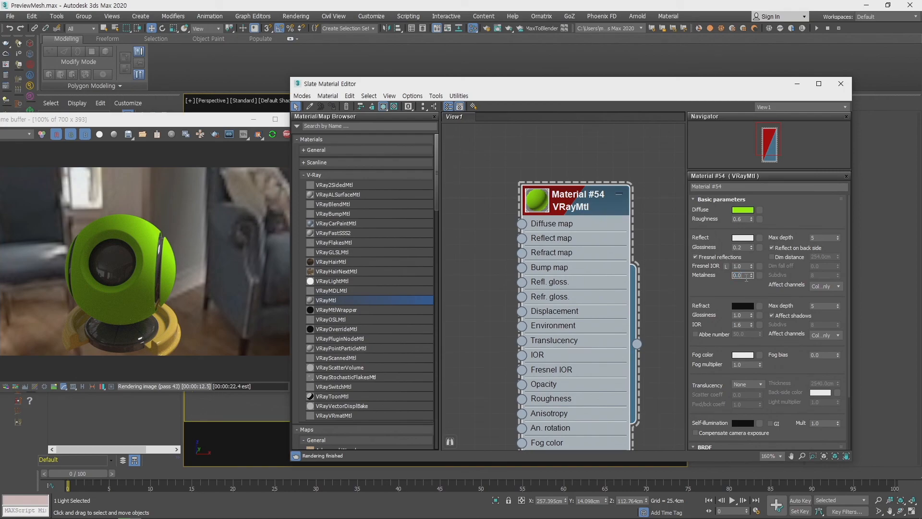
type("1")
key("Return")
left_click_drag(758, 165, 755, 167)
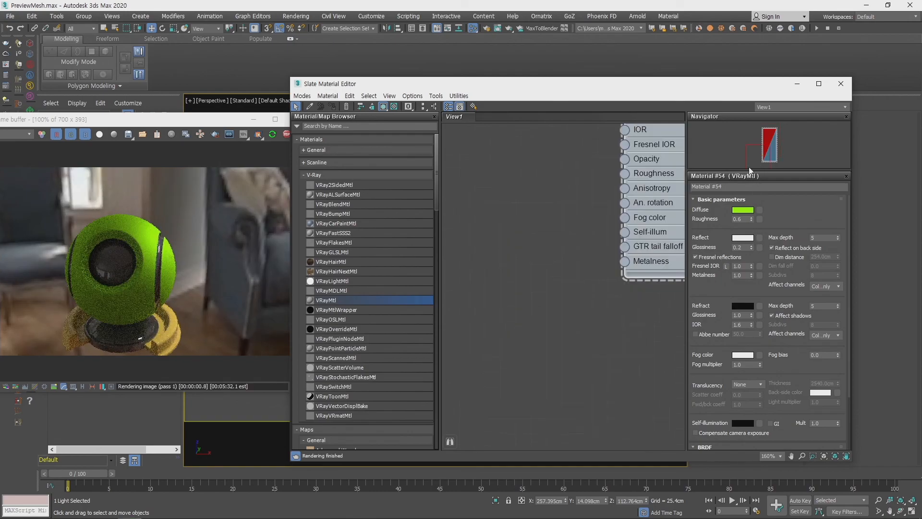
middle_click_drag(581, 228, 451, 378)
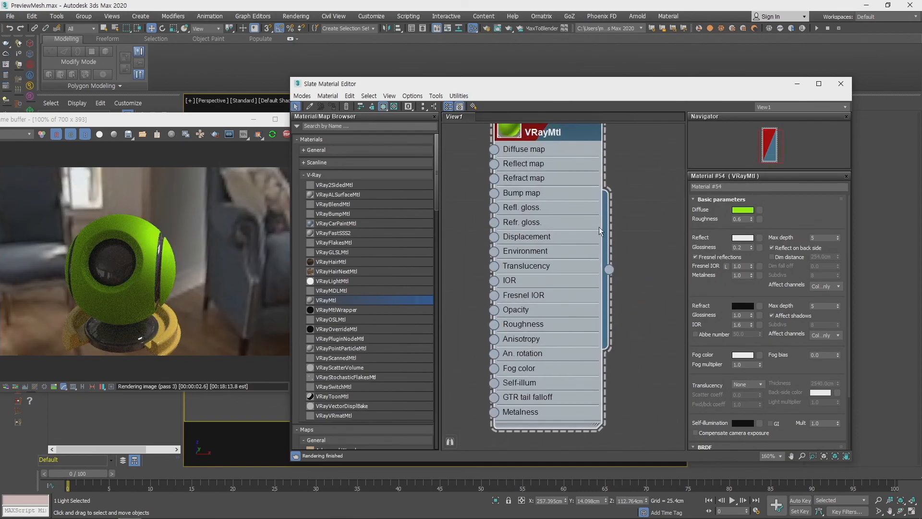
middle_click_drag(597, 230, 596, 278)
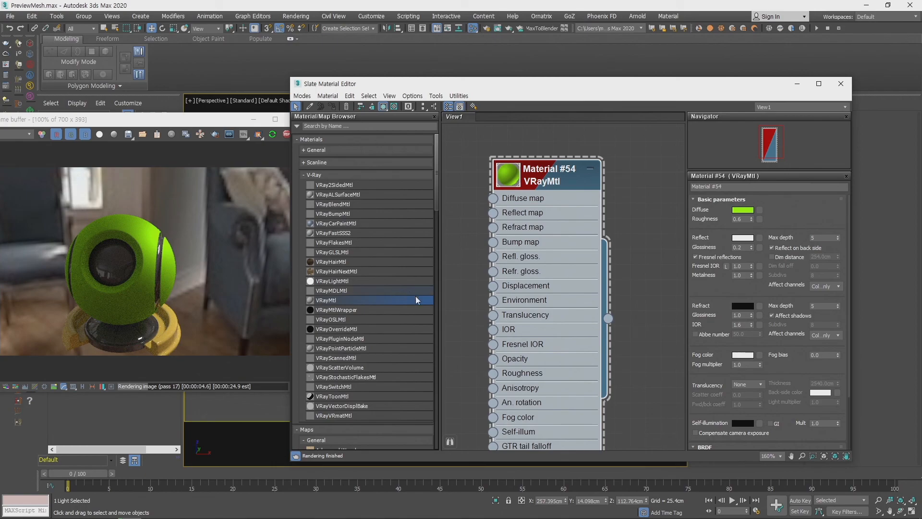
- Set the material's reflection glossiness to 0.6
left_click(746, 247)
type("0.6")
key("Return")
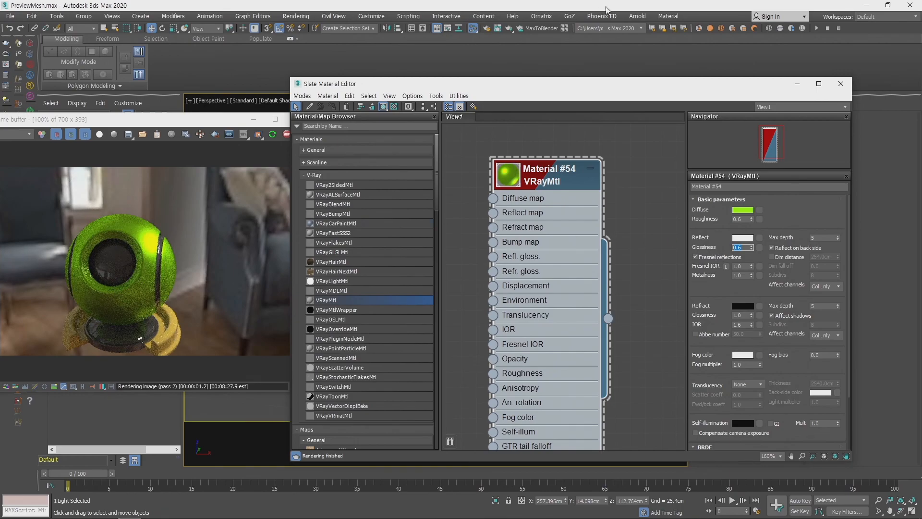
- Hide the Slate Material Editor, examine the metallic ball from another angle in the perspective view, and bring the editor back
key("m")
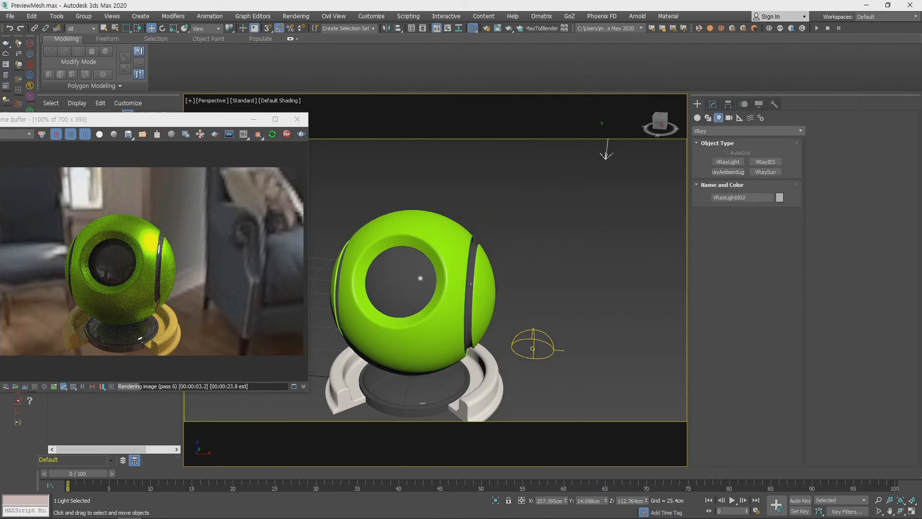
middle_click_drag(408, 272, 483, 292, "alt")
scroll(424, 289, "up", 3)
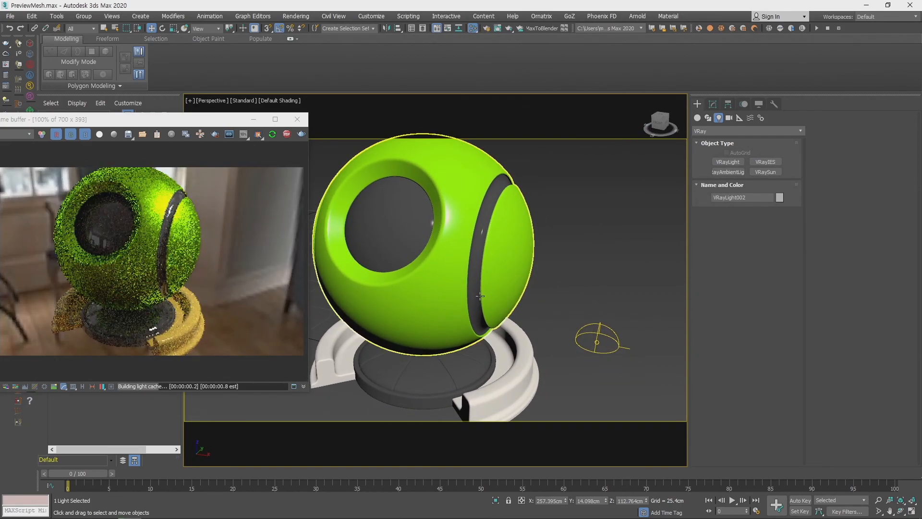
scroll(477, 295, "down", 1)
scroll(476, 295, "down", 1)
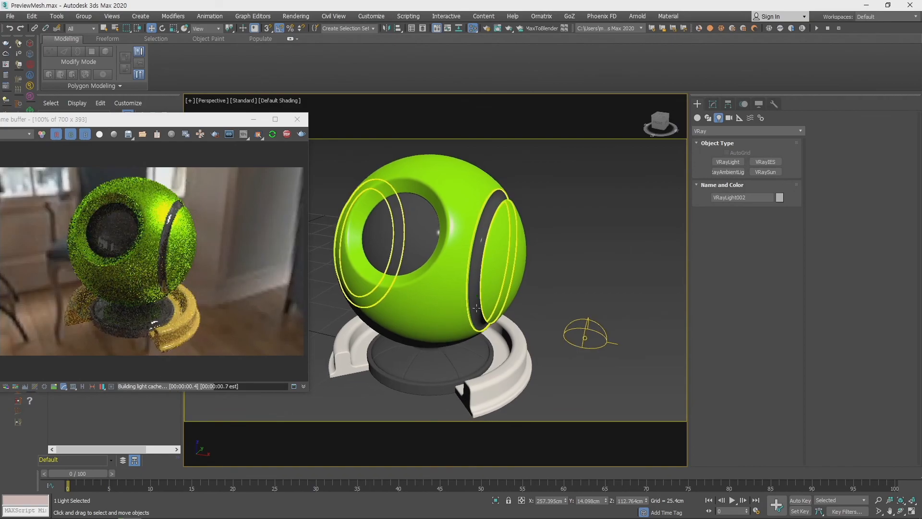
key("m")
left_click_drag(720, 146, 649, 81)
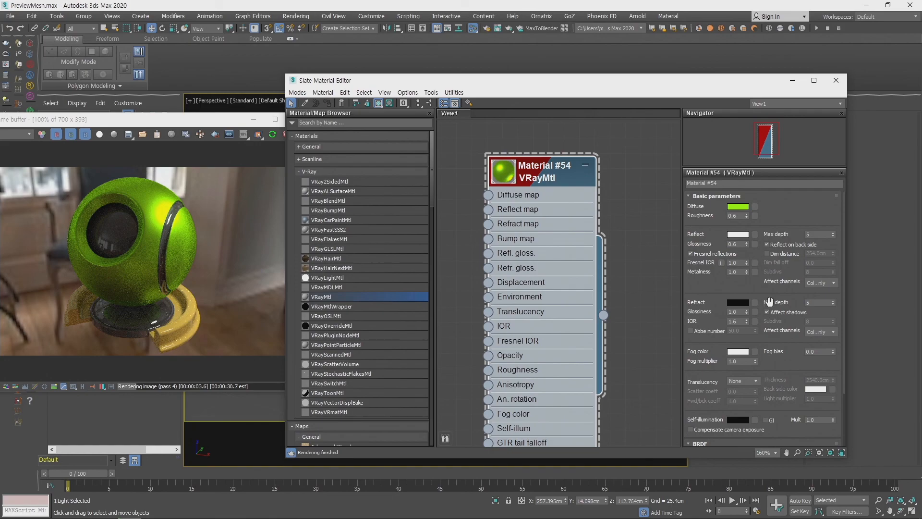
- Reset the metalness to 0.0 and set the refraction color to pure white, comparing it with black
mouse_move(745, 272)
right_click(747, 272)
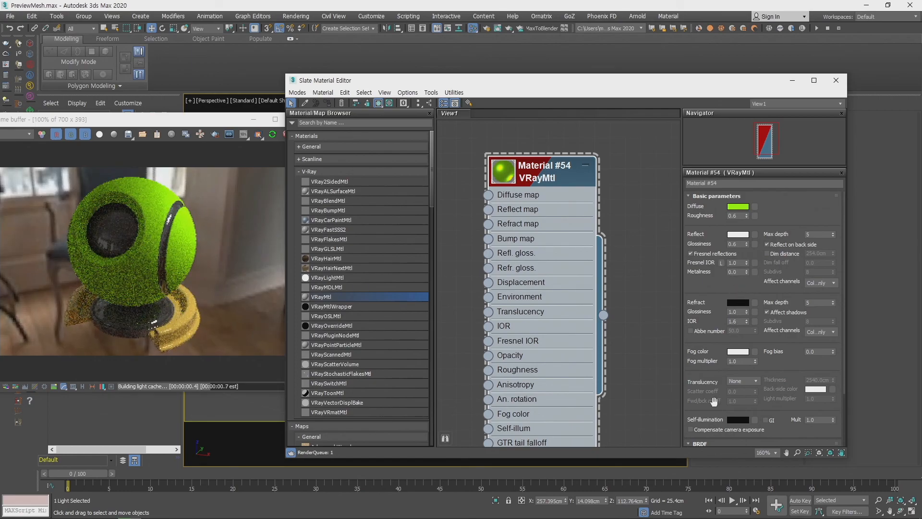
left_click(739, 303)
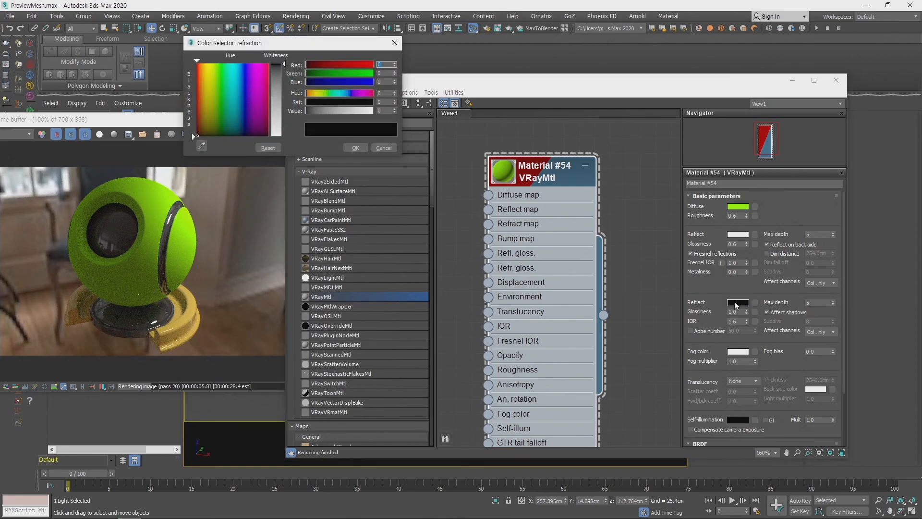
left_click_drag(287, 79, 285, 137)
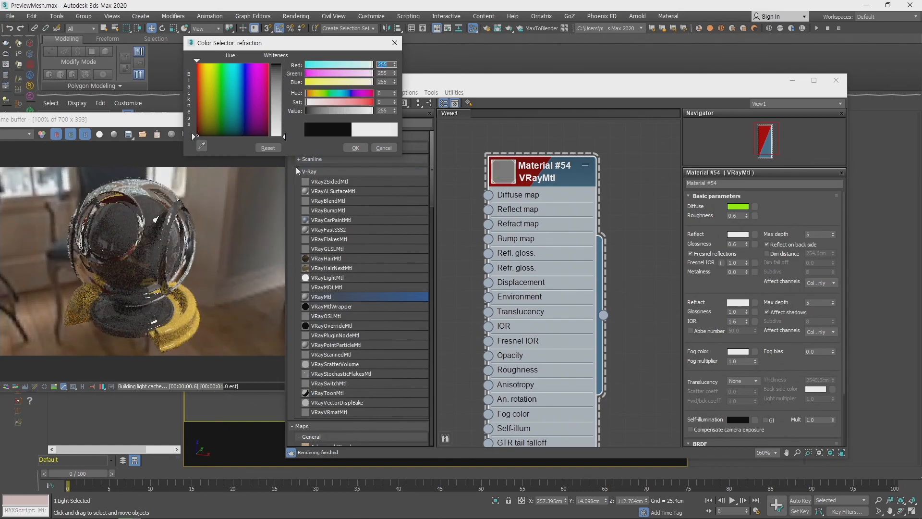
left_click_drag(284, 136, 287, 67)
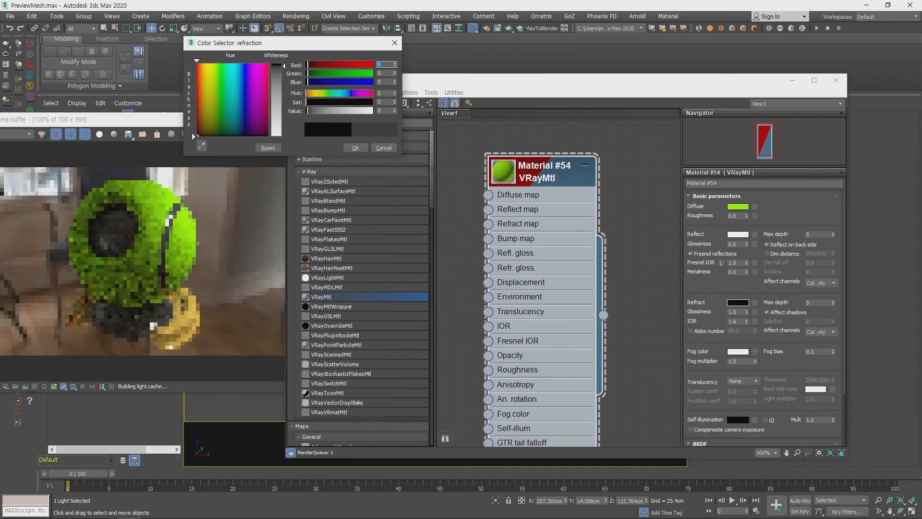
left_click_drag(289, 69, 284, 136)
left_click(354, 148)
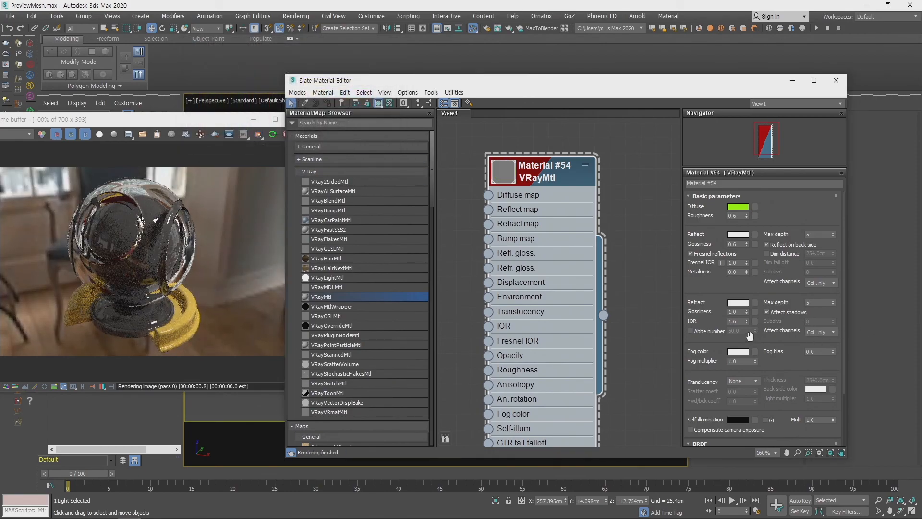
- Compare refraction IOR values of 1.45 and 1.33 on the transparent material
double_click(740, 321)
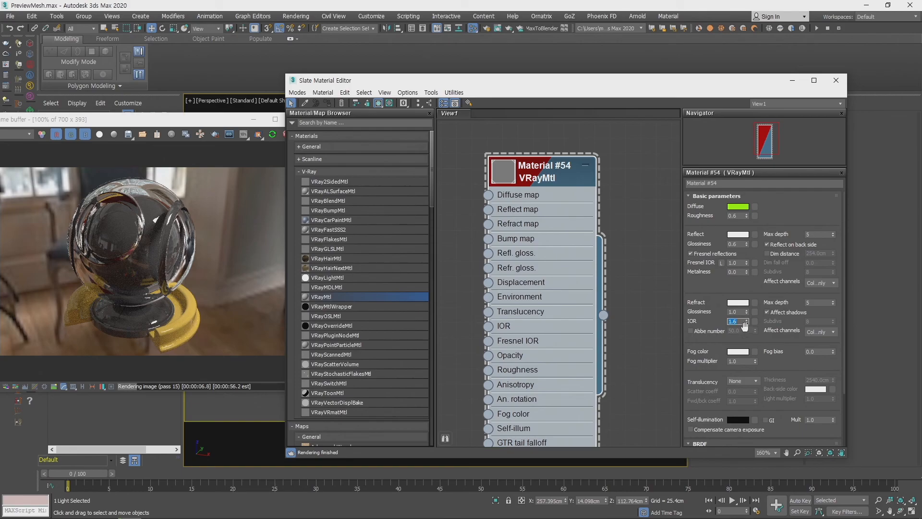
key("Return")
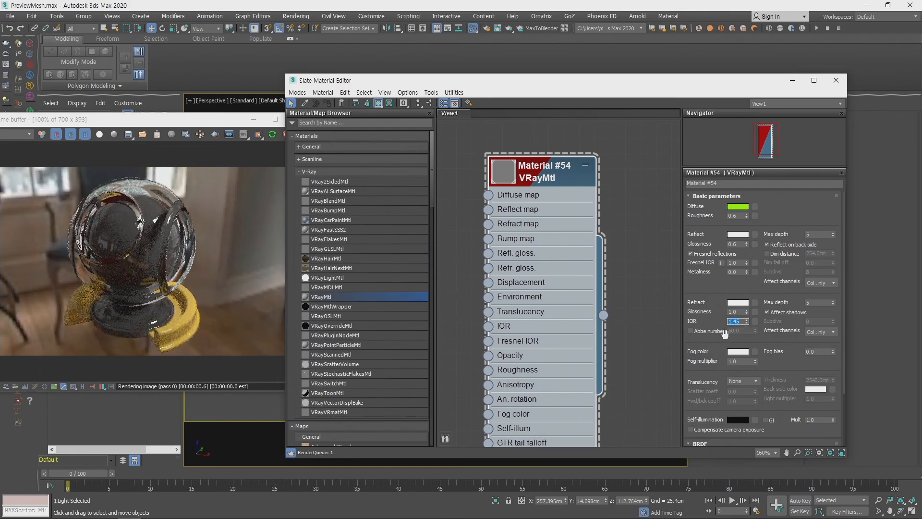
type("1.33")
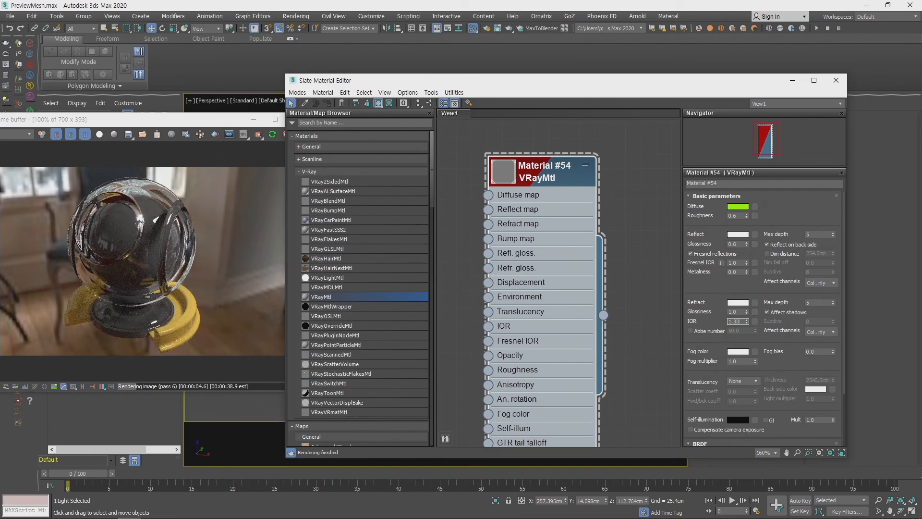
key("Return")
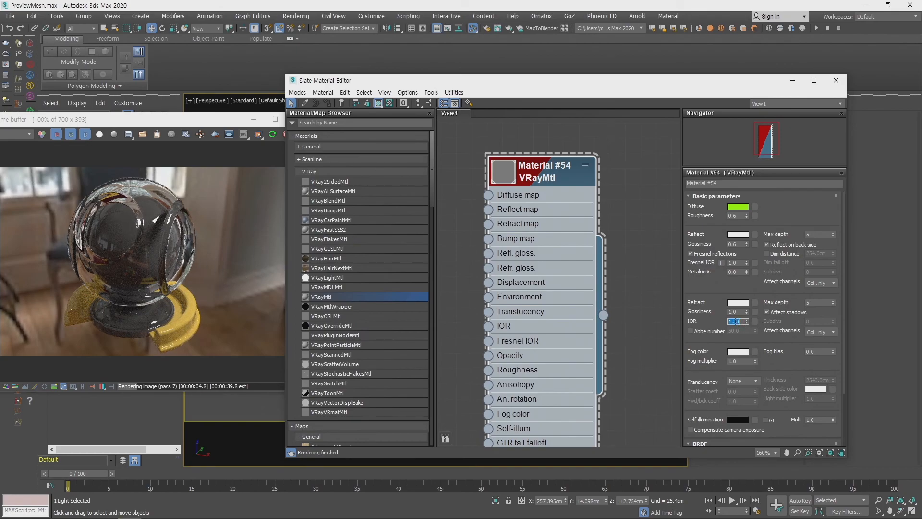
left_click_drag(557, 169, 573, 154)
middle_click_drag(650, 294, 638, 373)
scroll(601, 240, "up", 4)
middle_click_drag(619, 264, 648, 199)
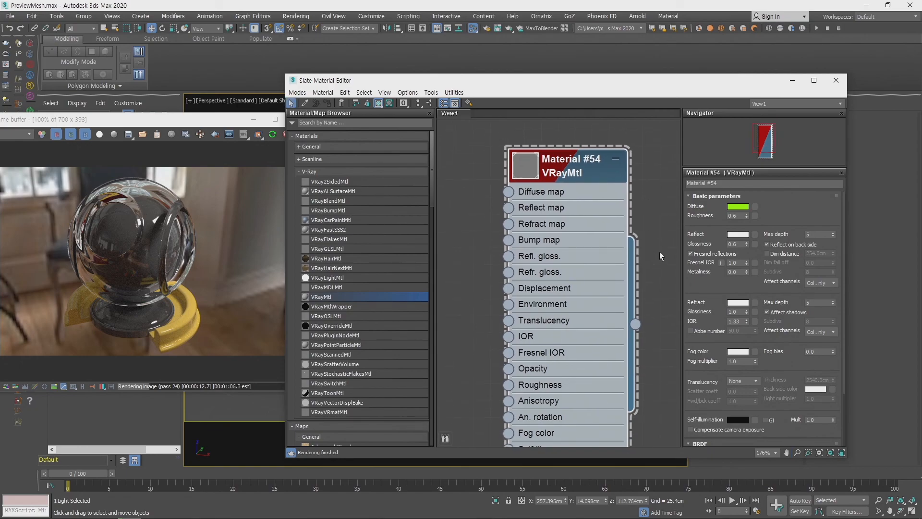
mouse_move(553, 183)
left_mouse_down()
mouse_move(599, 159)
mouse_move(560, 174)
left_mouse_up()
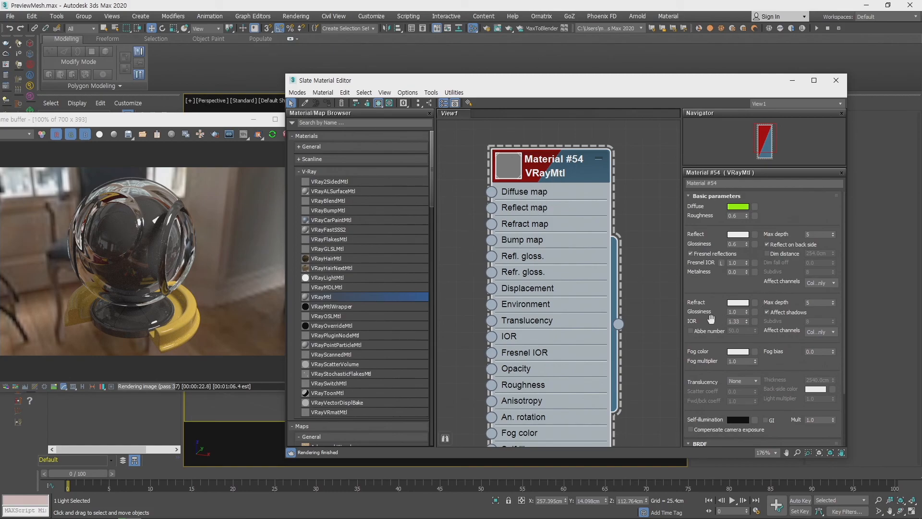
- Set the material's refraction glossiness to 0.6 and its refraction IOR to 1.45
left_click_drag(714, 318, 712, 287)
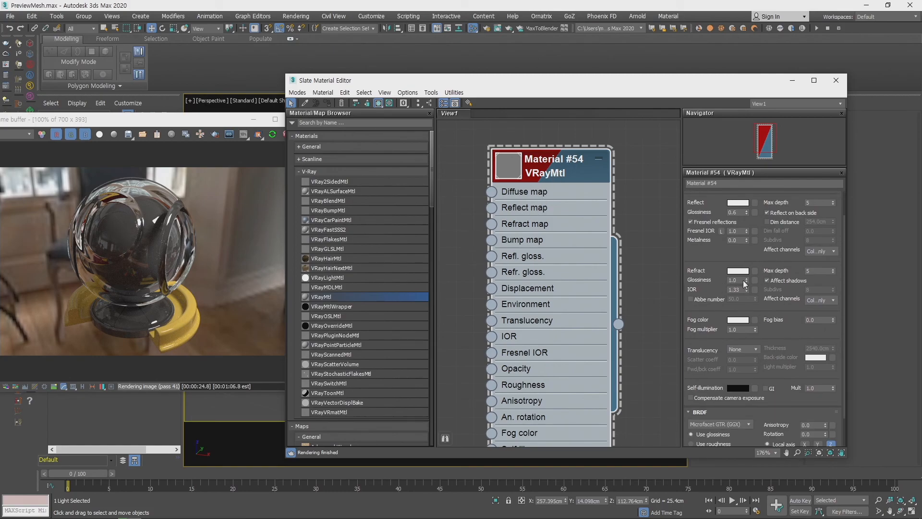
double_click(743, 280)
type("0.6")
key("Return")
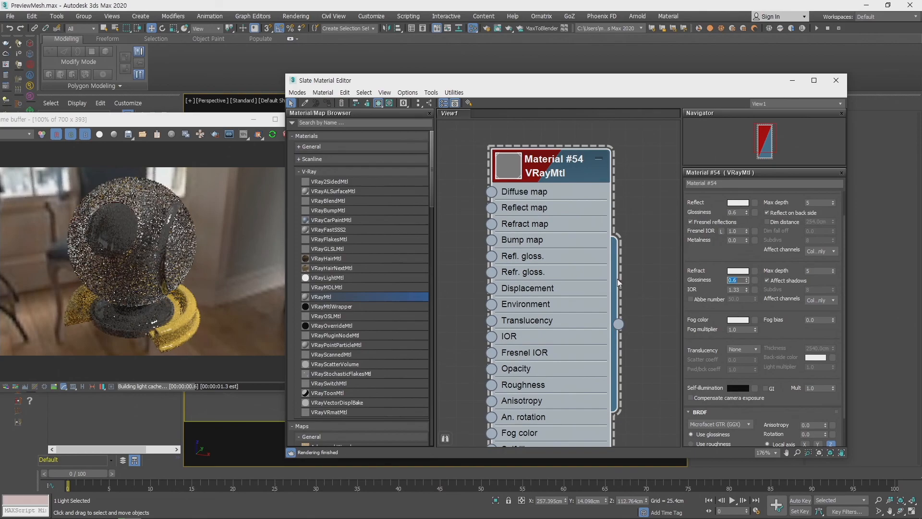
double_click(743, 289)
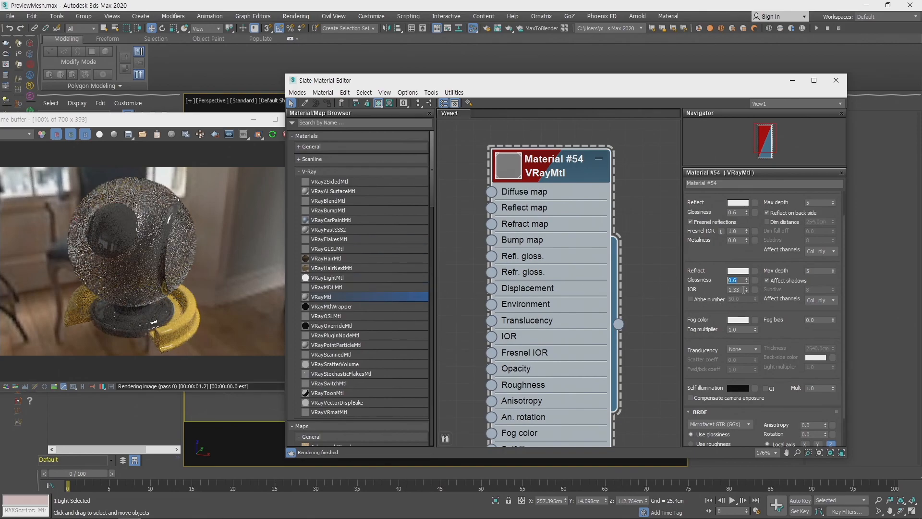
type("1.45")
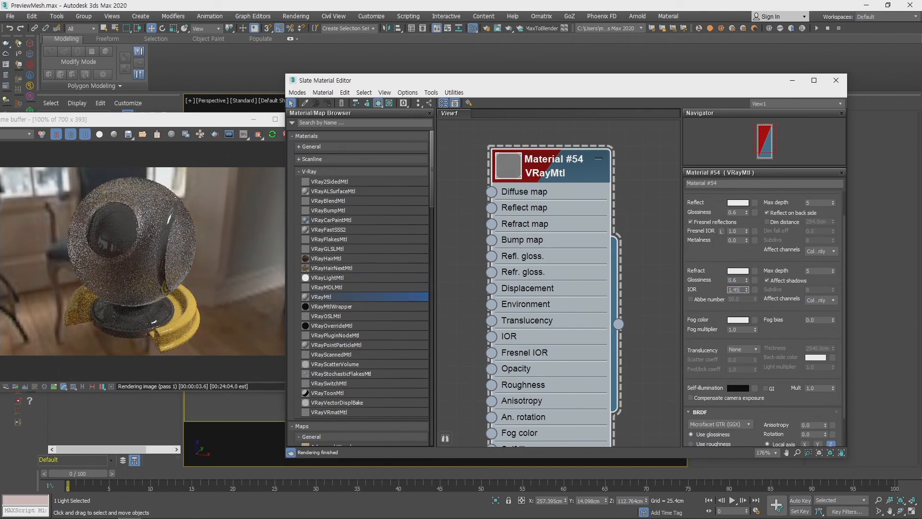
key("Return")
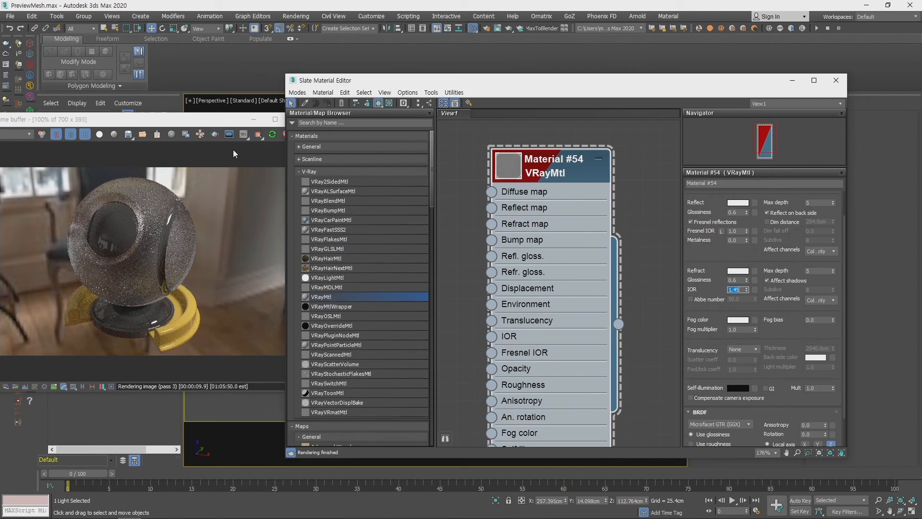
- Set the material's refraction glossiness to 0.8, keeping the rendered ball in sight
left_click_drag(218, 123, 297, 119)
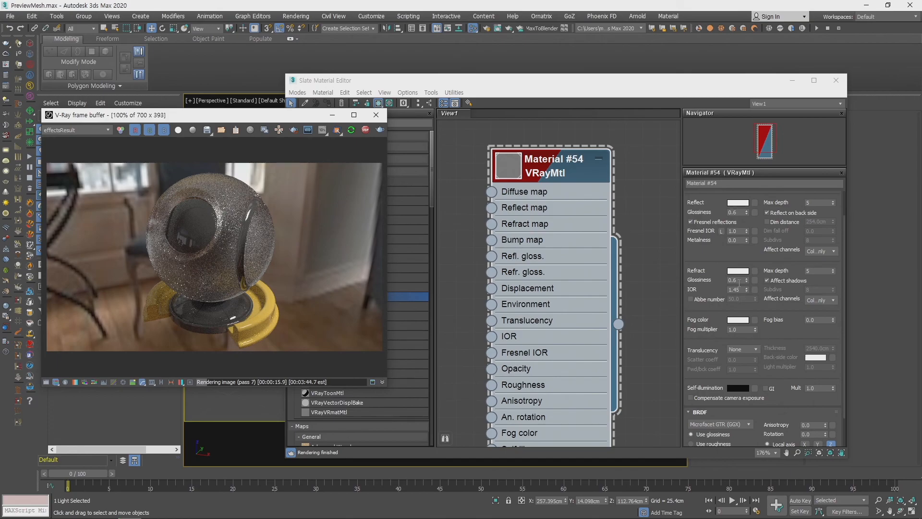
left_click(739, 282)
double_click(739, 282)
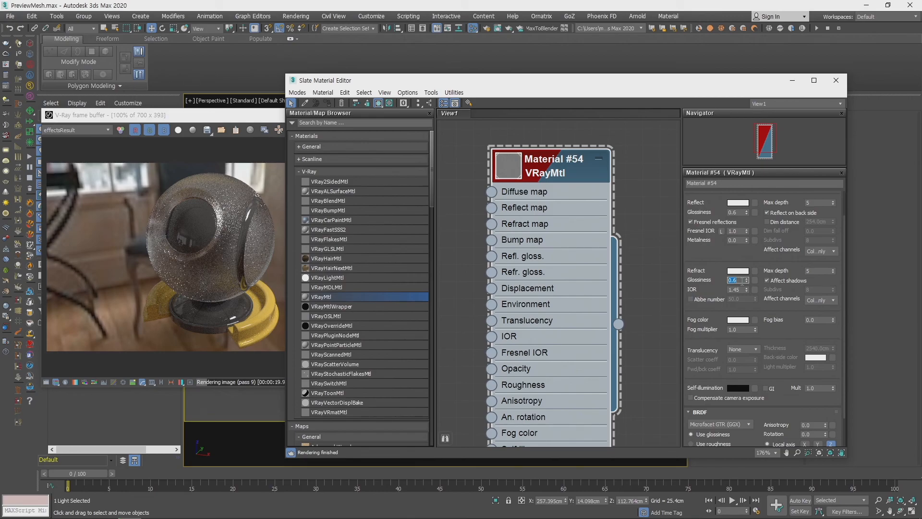
key("BackSpace")
type(".8")
key("Return")
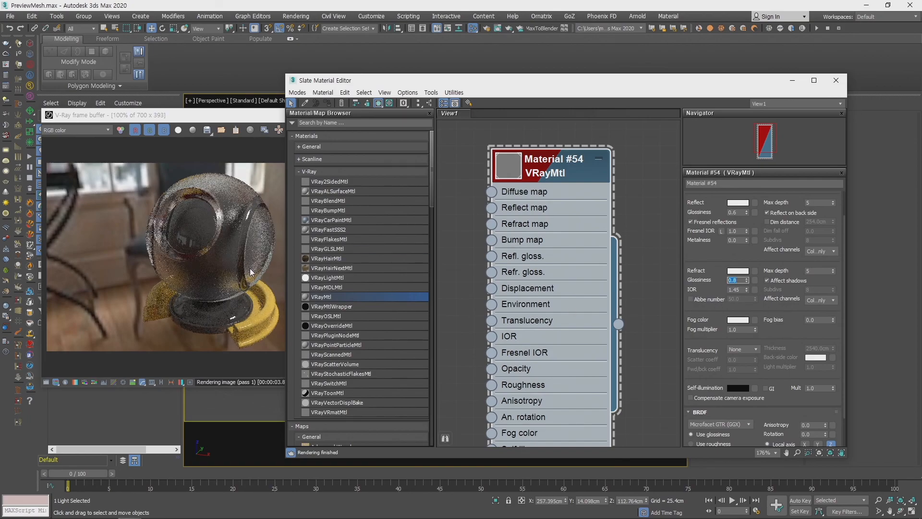
left_click_drag(564, 83, 592, 73)
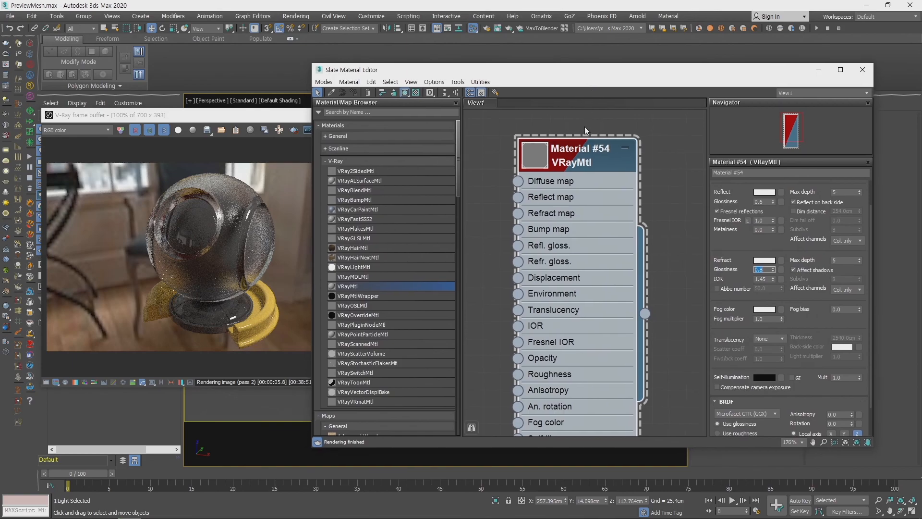
- Add a VRayCarPaintMtl node to the material view and place it beside the VRayMtl node, clear of overlap
left_click_drag(588, 151, 620, 132)
middle_click_drag(493, 242, 491, 220)
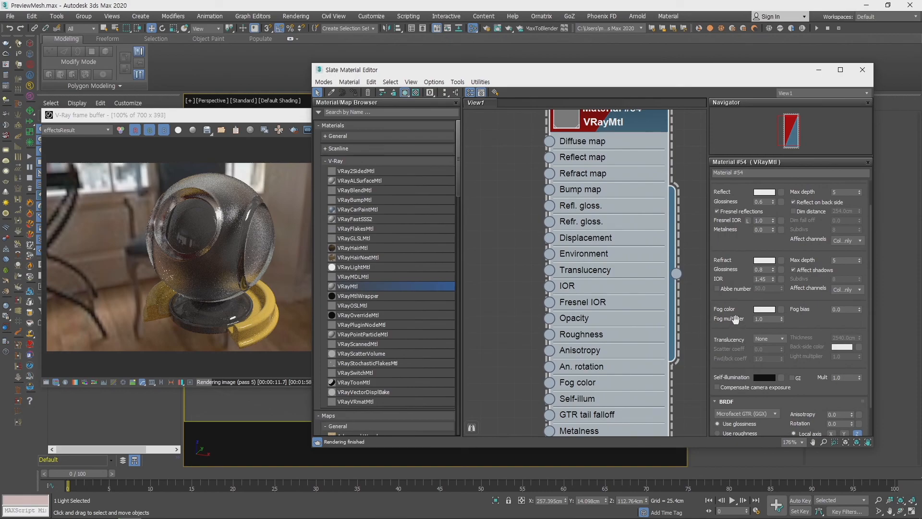
left_click_drag(736, 323, 734, 287)
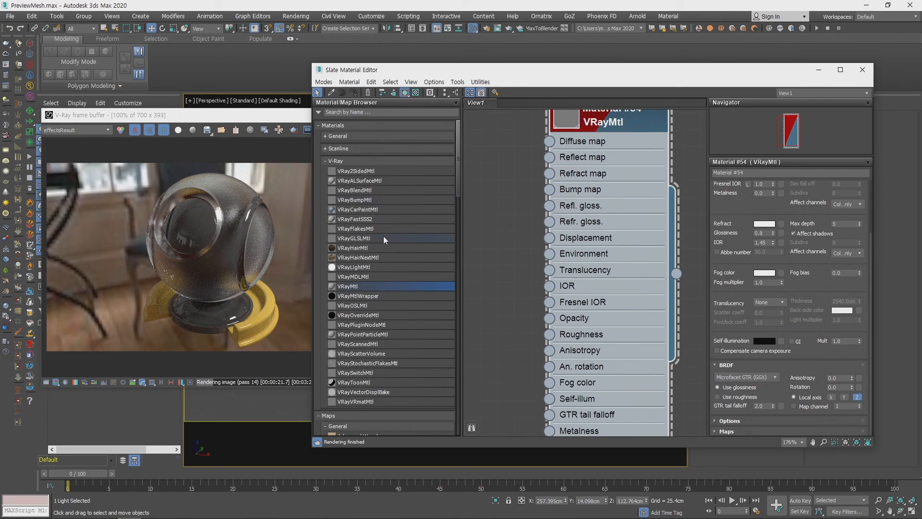
left_click(374, 218)
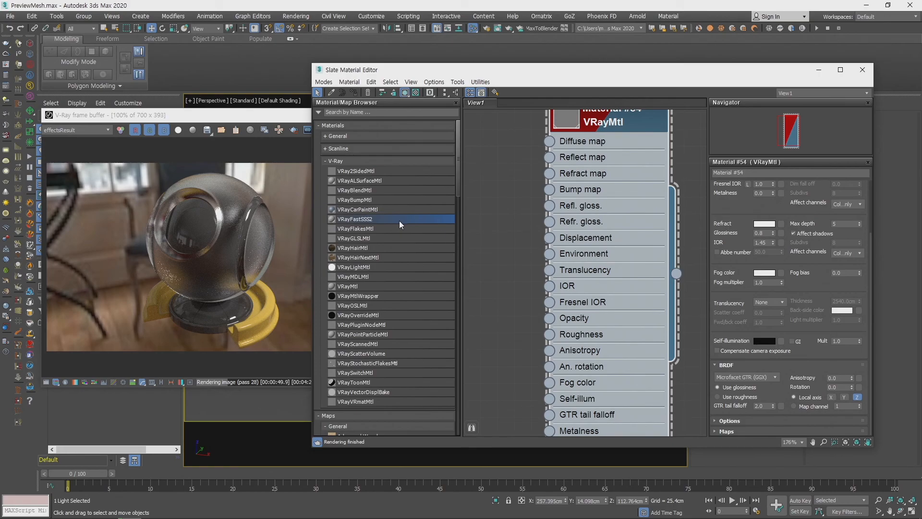
double_click(366, 210)
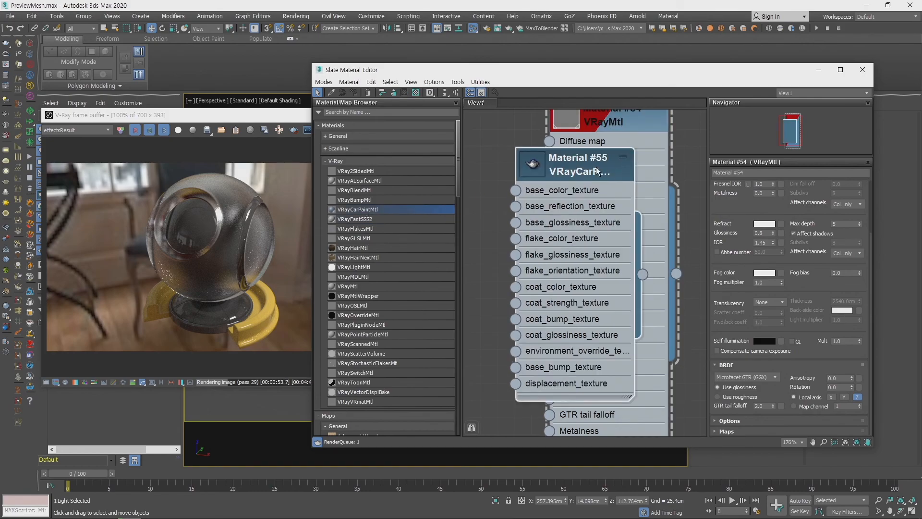
scroll(480, 195, "down", 1)
middle_click_drag(475, 231, 596, 324)
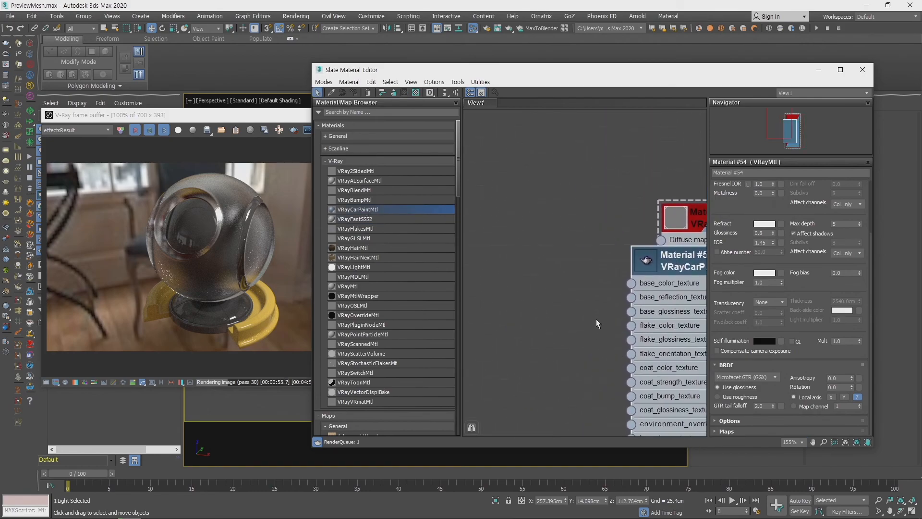
right_click(676, 270)
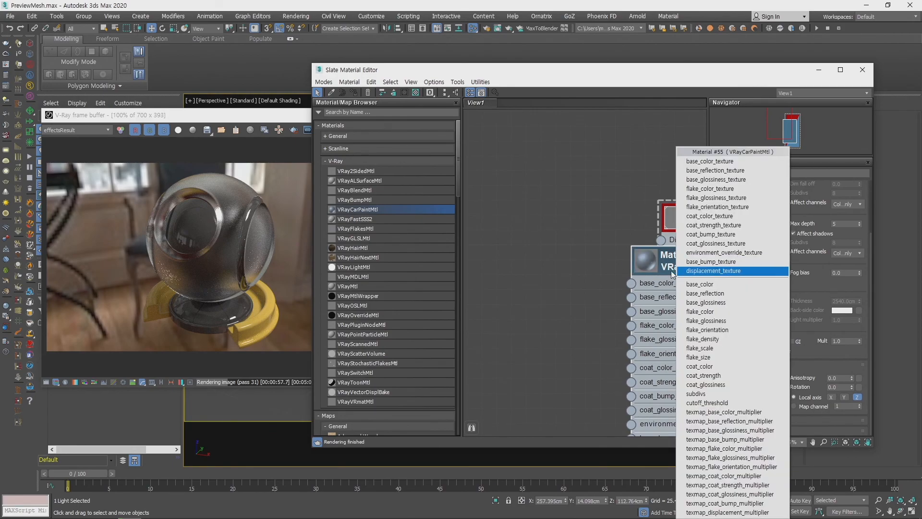
left_click(506, 241)
left_click_drag(703, 270, 553, 211)
mouse_move(636, 177)
middle_mouse_down()
mouse_move(610, 190)
mouse_move(645, 181)
middle_mouse_up()
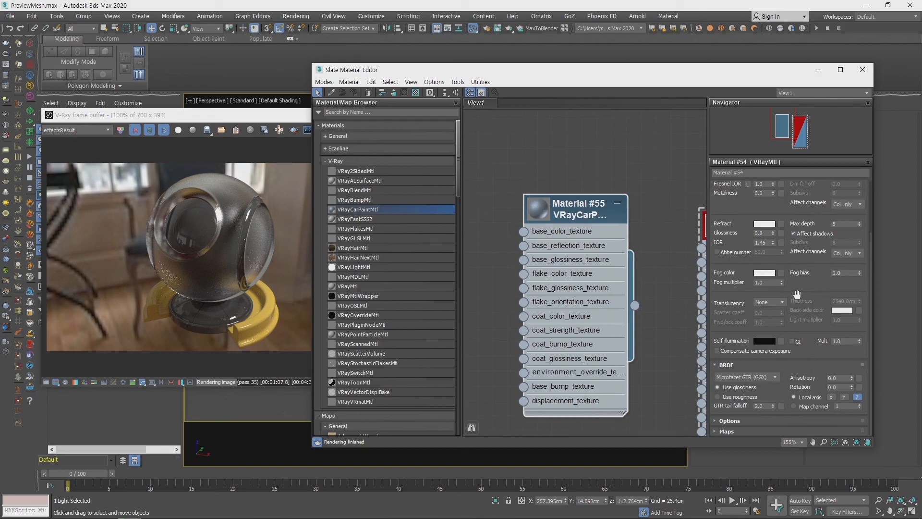
- Try pure white as the VRayMtl's self-illumination color
left_click_drag(805, 241, 801, 210)
left_click(764, 340)
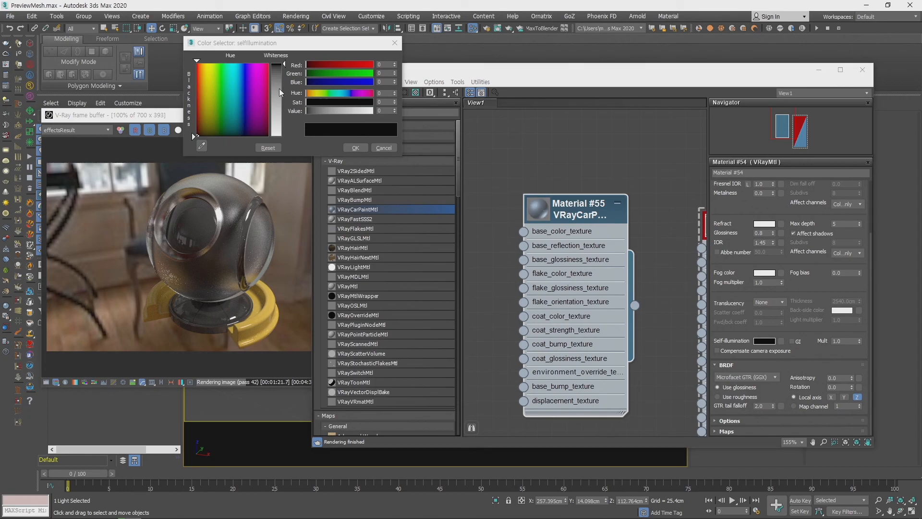
left_click_drag(279, 89, 280, 138)
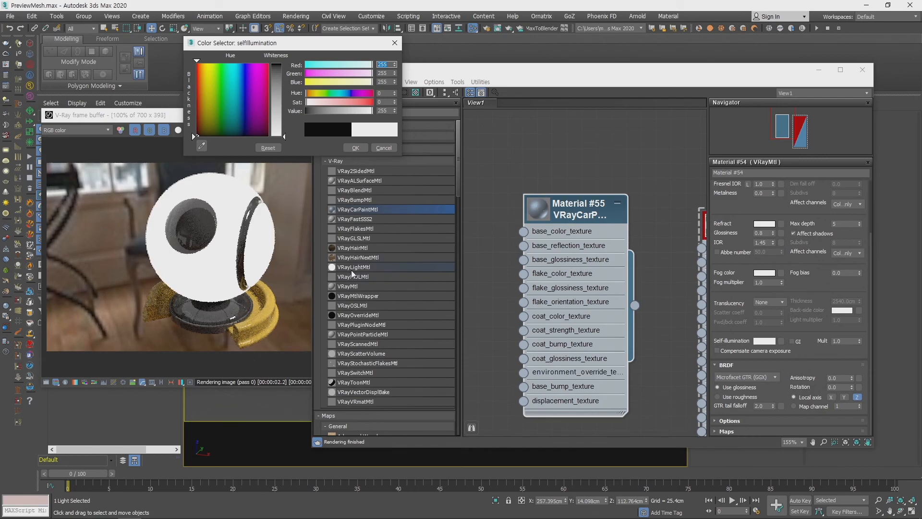
- Add a VRayLightMtl node for comparison, then cancel the self-illumination color change and delete that node
middle_click_drag(552, 170, 644, 191)
left_click_drag(346, 272, 537, 165)
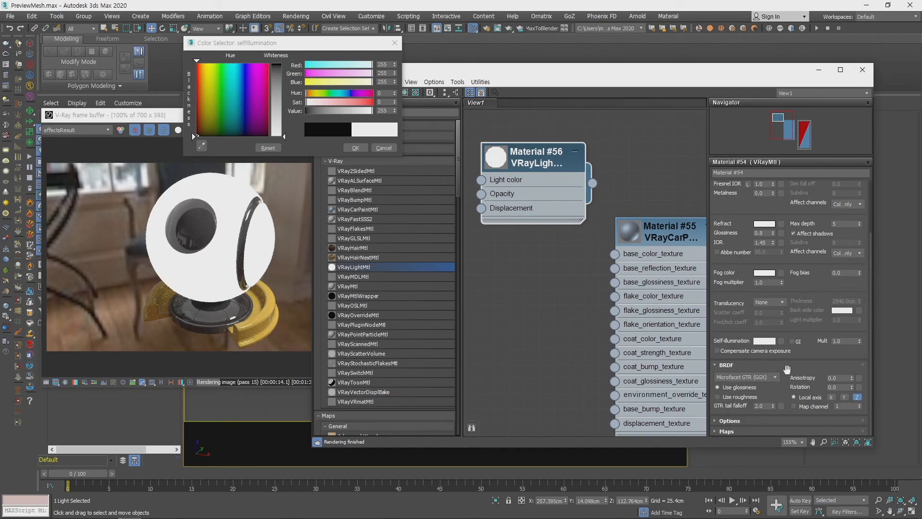
mouse_move(542, 163)
left_mouse_down()
mouse_move(544, 180)
mouse_move(567, 183)
mouse_move(541, 152)
mouse_move(557, 162)
mouse_move(550, 156)
left_mouse_up()
left_click(385, 148)
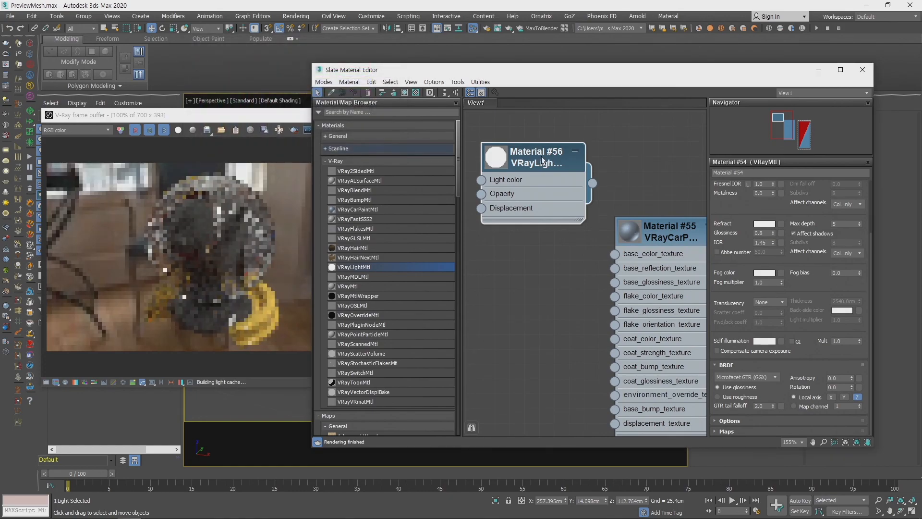
key("Delete")
- Enable GI for the material's self-illumination, set its color to pure white and its multiplier to 5.0
left_click_drag(682, 237, 594, 163)
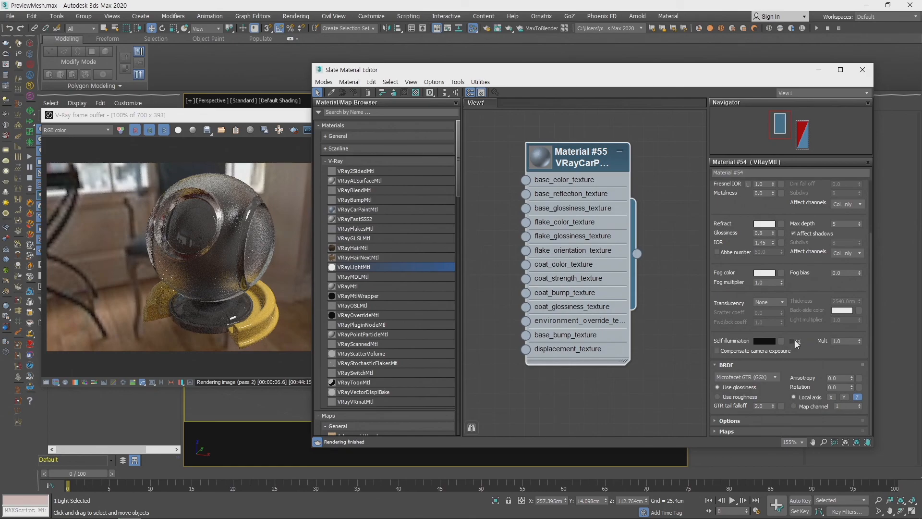
left_click(793, 341)
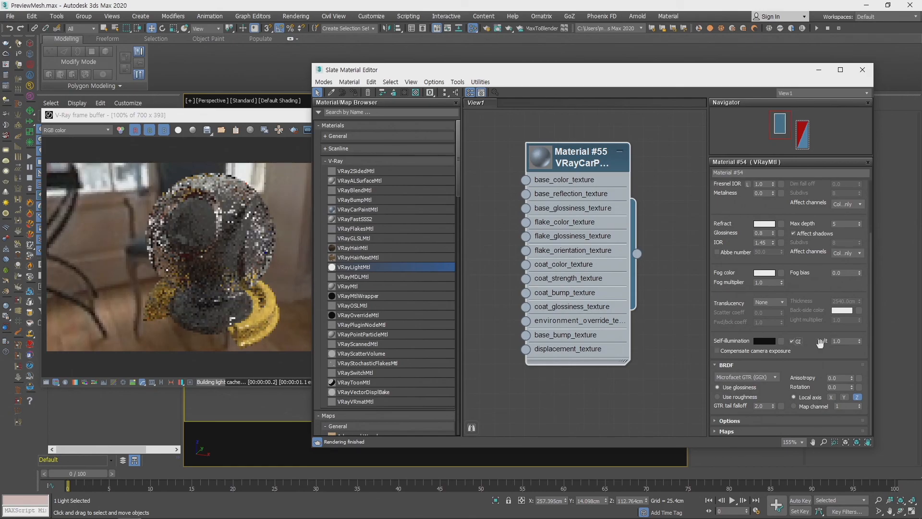
left_click(765, 341)
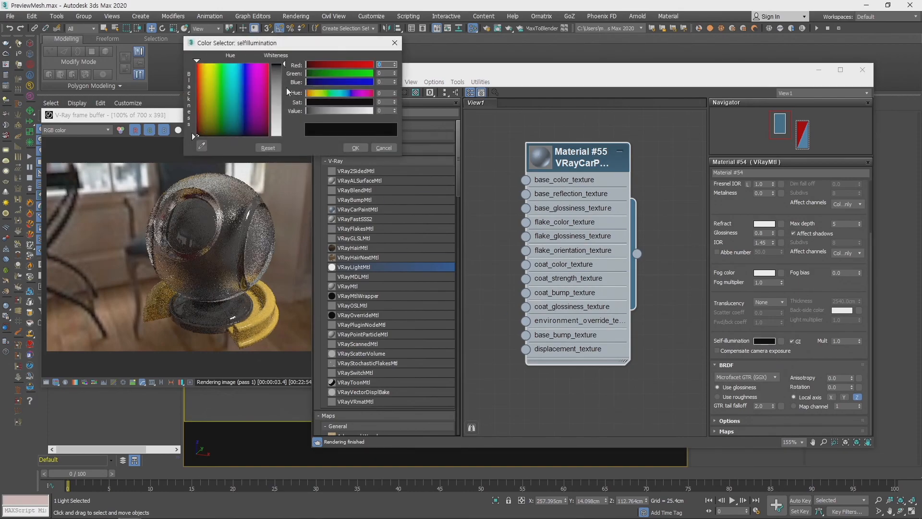
left_click_drag(286, 88, 284, 137)
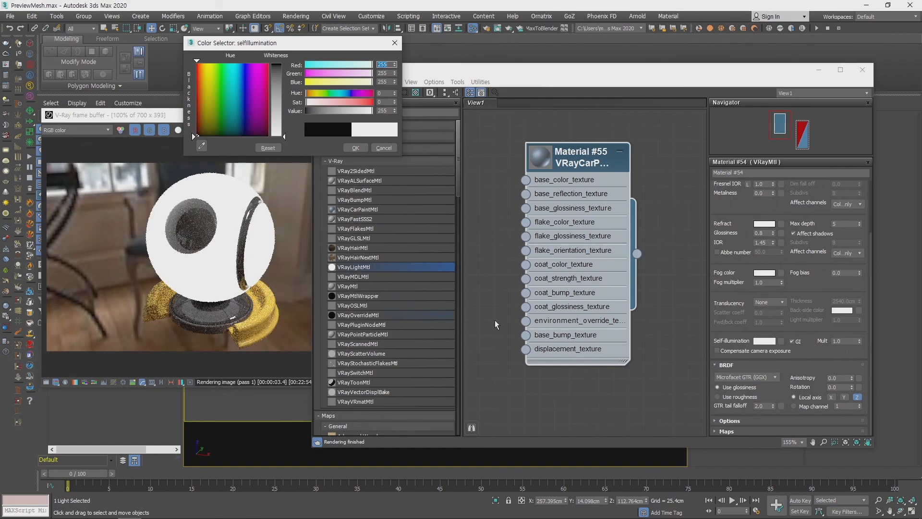
left_click(844, 339)
type("5")
key("Return")
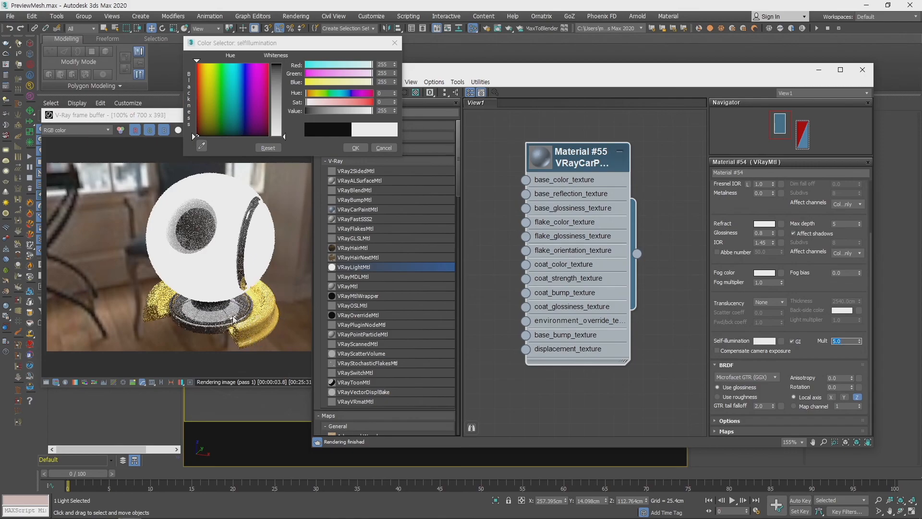
- Examine the self-illuminated ball and its light on the yellow base up close in the V-Ray render
left_click(252, 308)
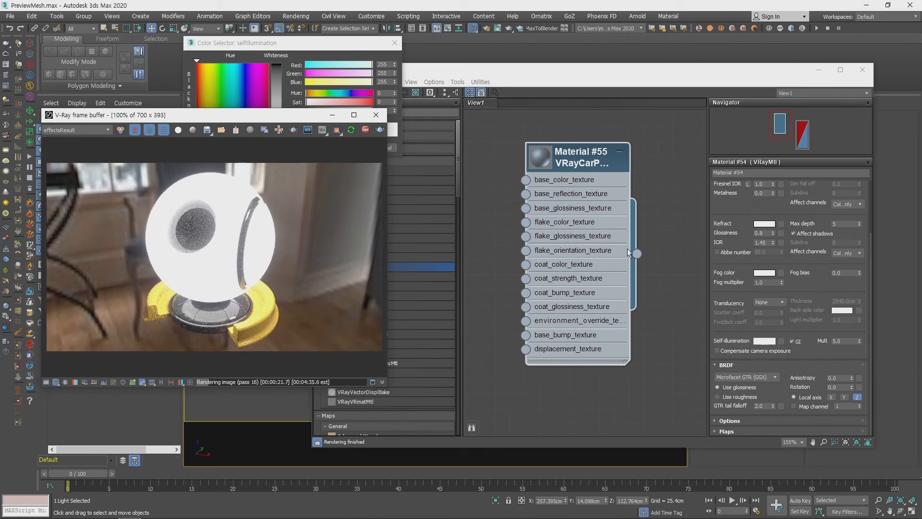
left_click(480, 269)
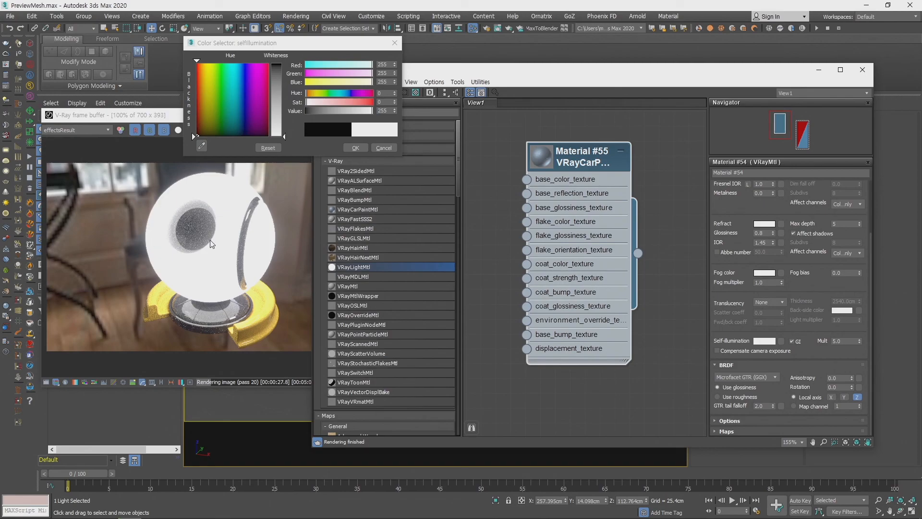
scroll(218, 236, "up", 2)
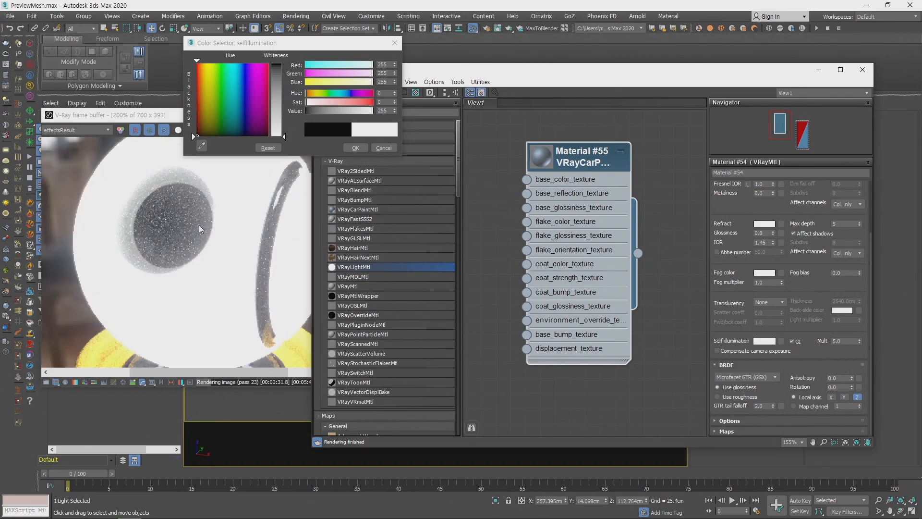
scroll(223, 236, "down", 2)
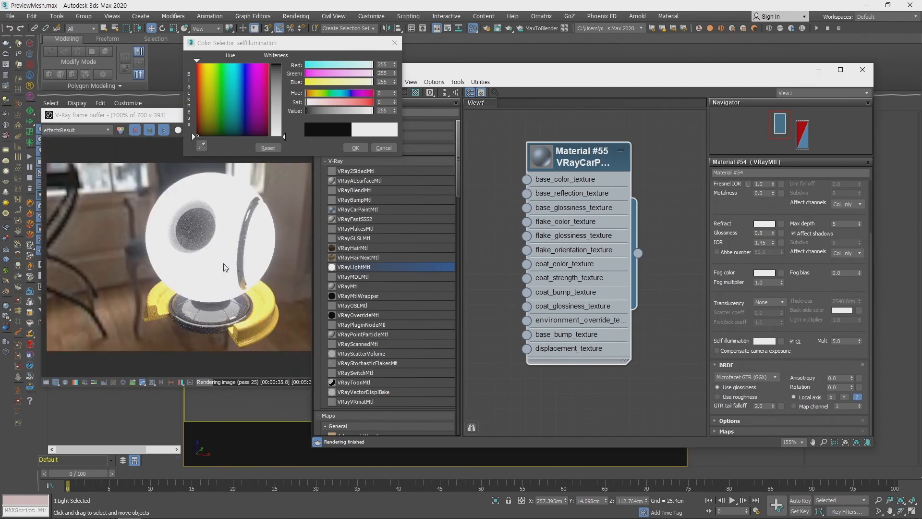
left_click(260, 251)
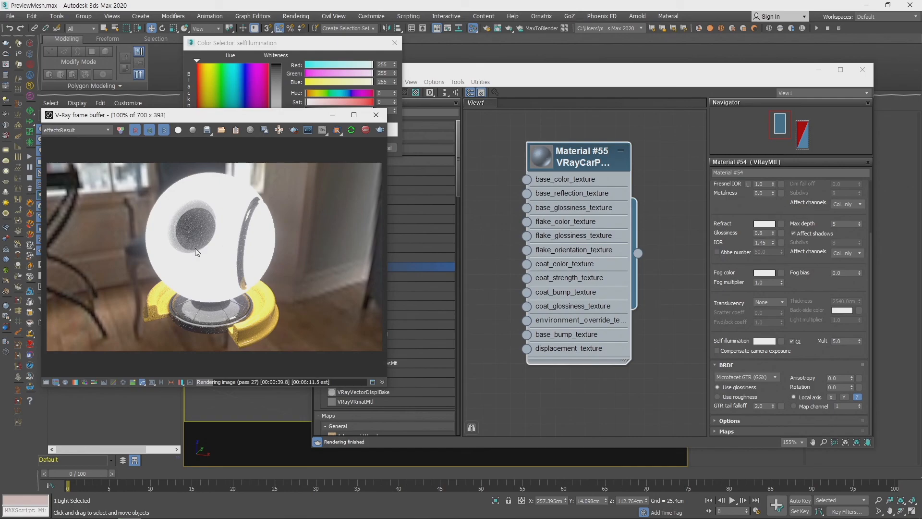
- Review the VRayMtl's BRDF settings and the available BRDF types, keeping Microfacet GTR (GGX) selected
middle_click_drag(647, 264, 641, 234)
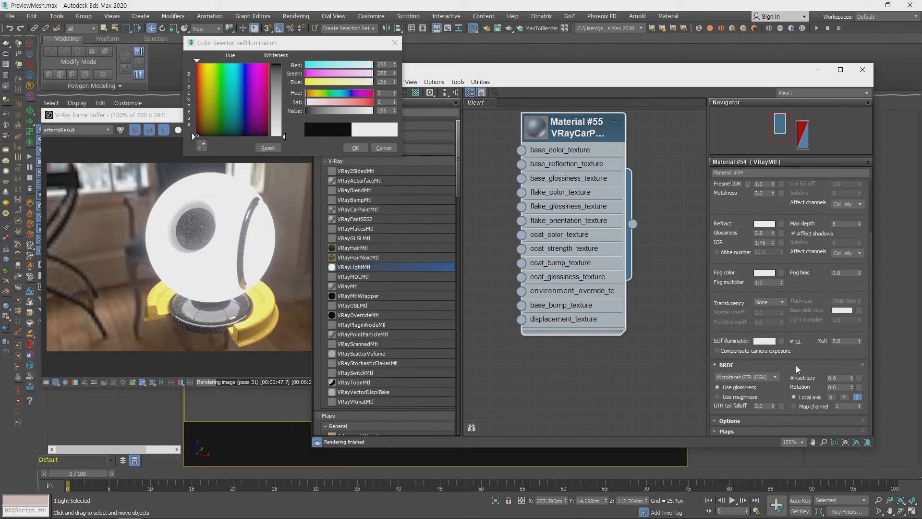
left_click(768, 376)
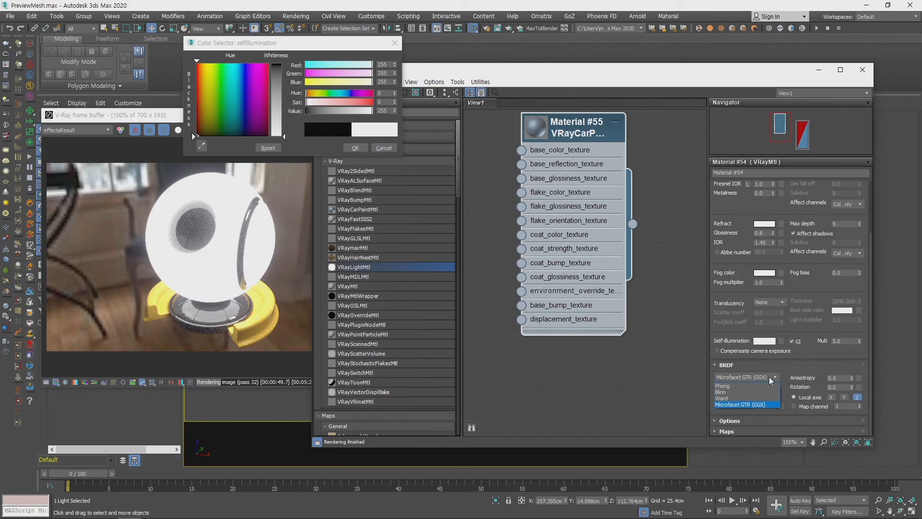
left_click(746, 405)
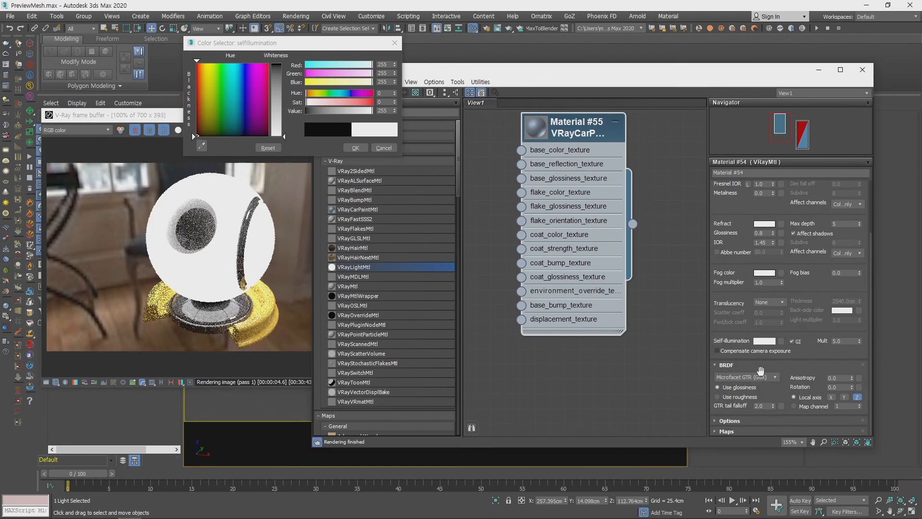
left_click(744, 378)
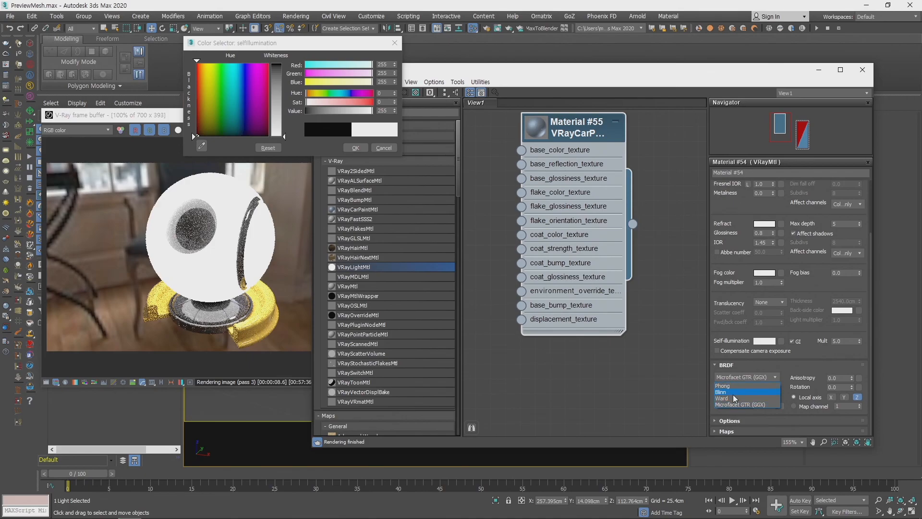
left_click(810, 363)
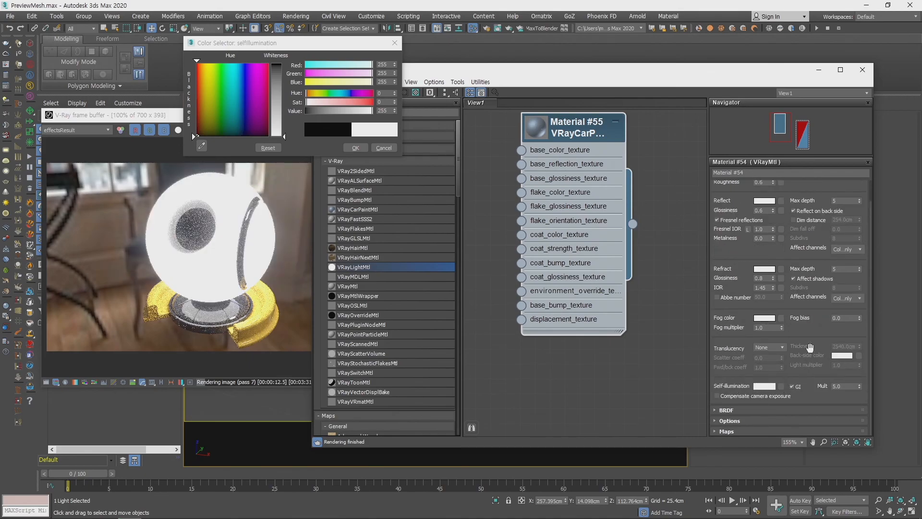
left_click(740, 409)
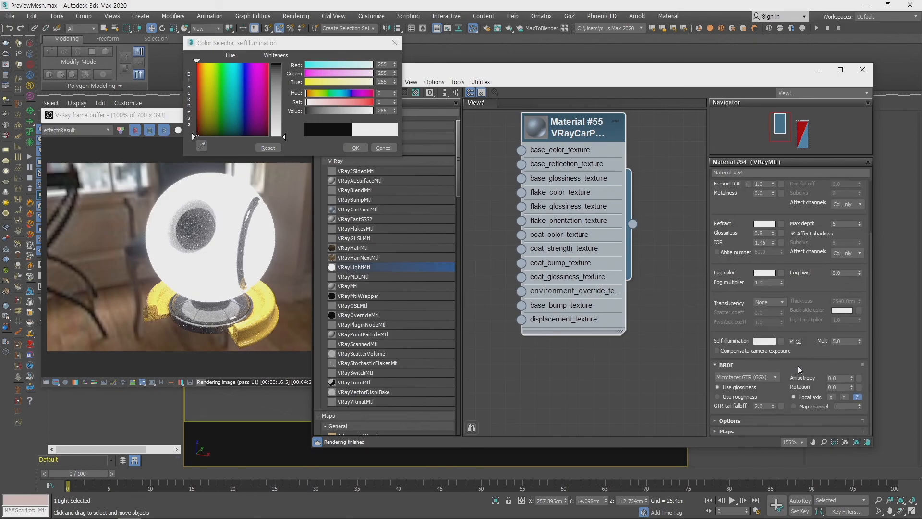
- Expand the VRayMtl's Options and Maps sections, look through them, and return to the basic parameters
left_click(745, 419)
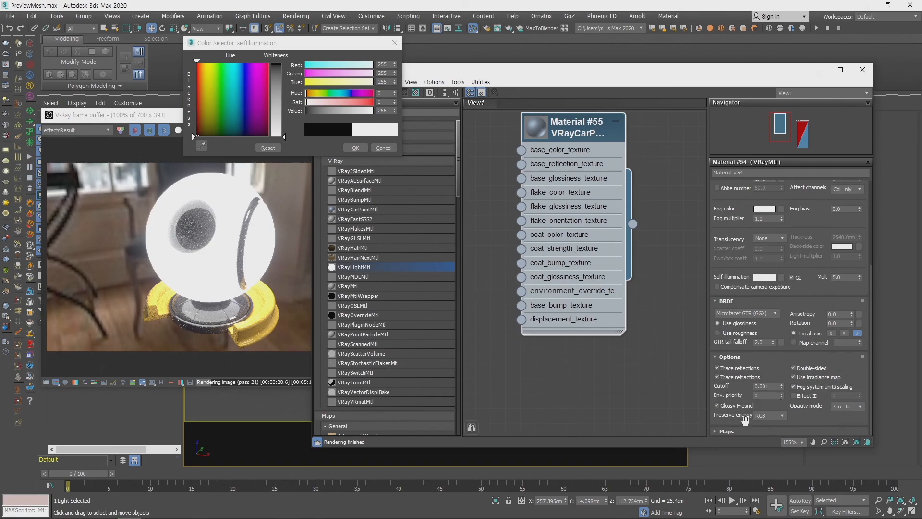
left_click(739, 431)
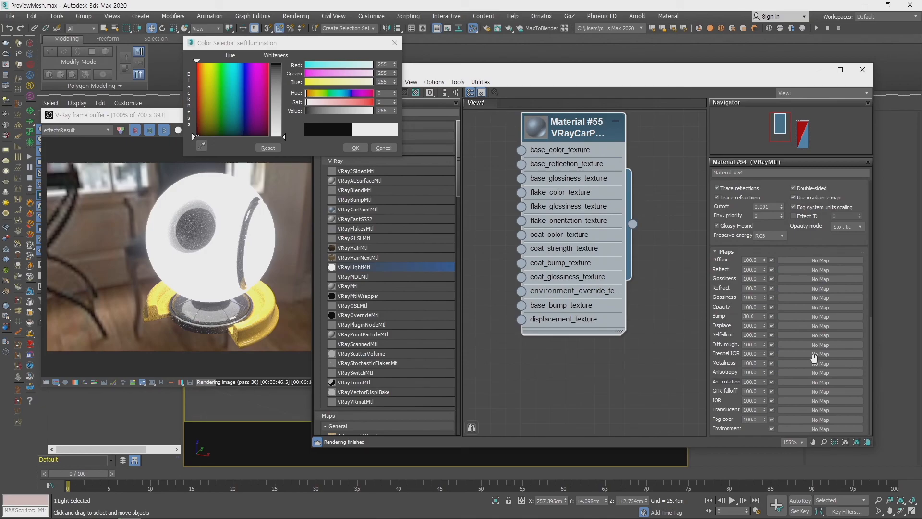
left_click_drag(768, 189, 775, 429)
left_click_drag(757, 213, 757, 342)
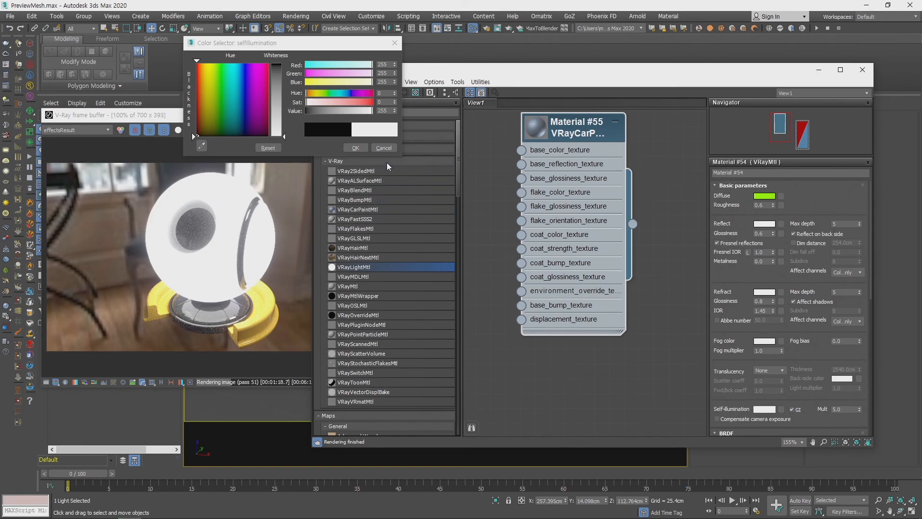
- Cancel the self-illumination color edit and reposition the V-Ray frame buffer beside the material editor
left_click(384, 148)
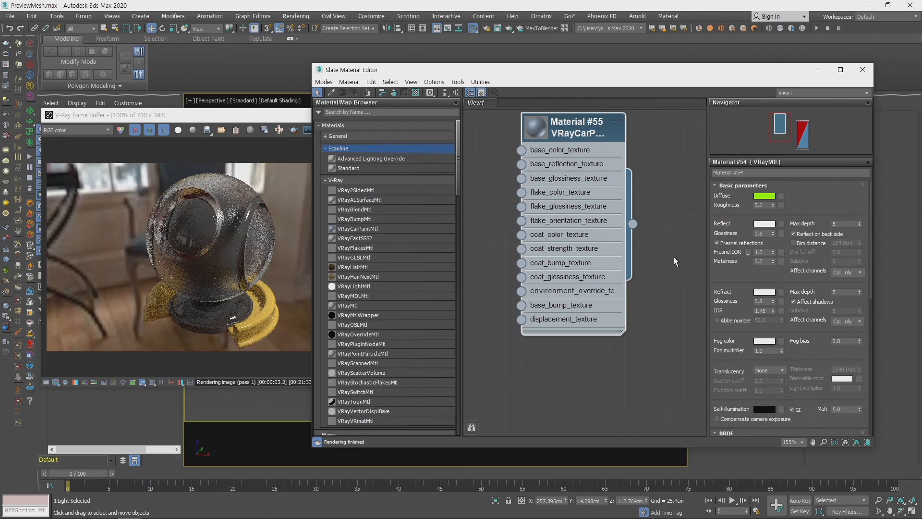
left_click_drag(198, 114, 180, 57)
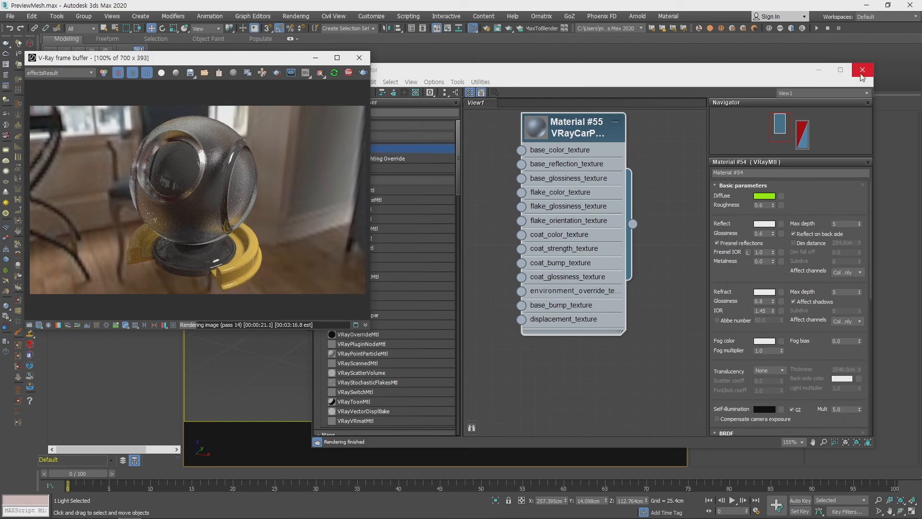
left_click(693, 81)
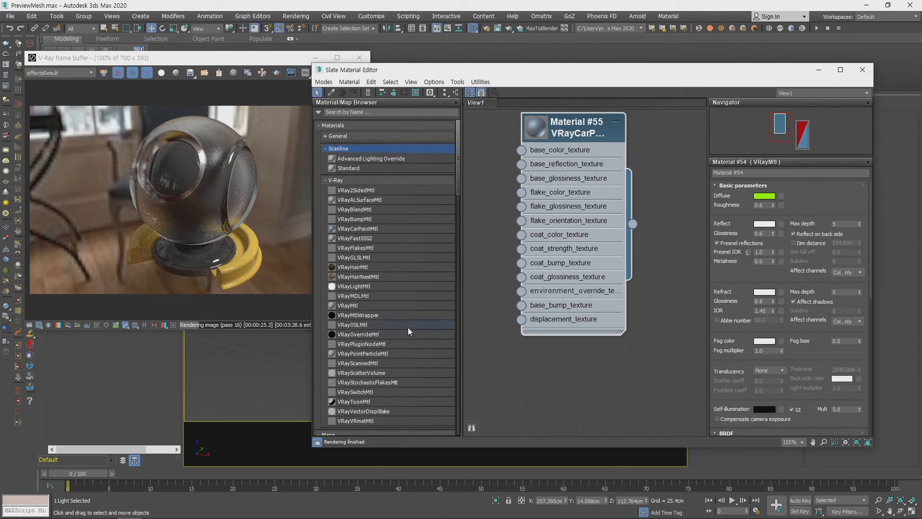
- Add a VRayBlendMtl node to the material view and rearrange it with the VRayCarPaintMtl node in front of its inputs
scroll(414, 350, "down", 3)
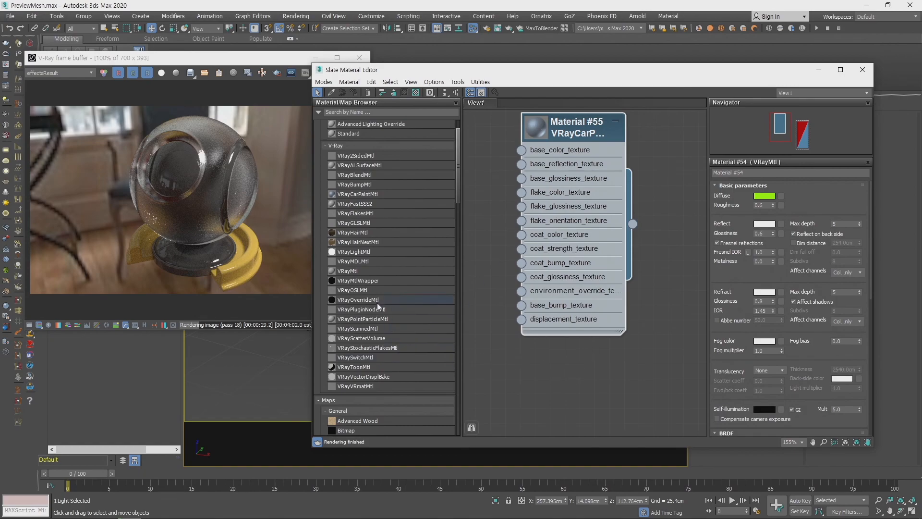
middle_click_drag(528, 381, 593, 394)
middle_click_drag(517, 316, 519, 329)
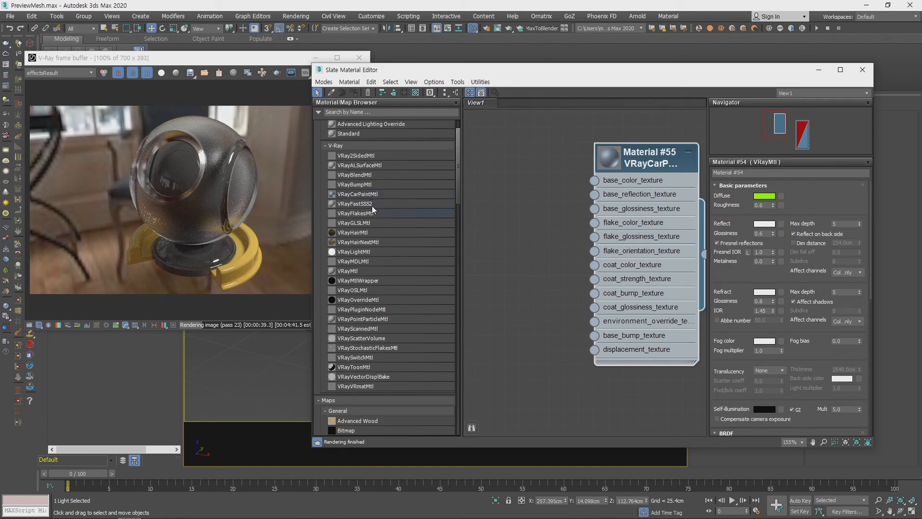
left_click(362, 176)
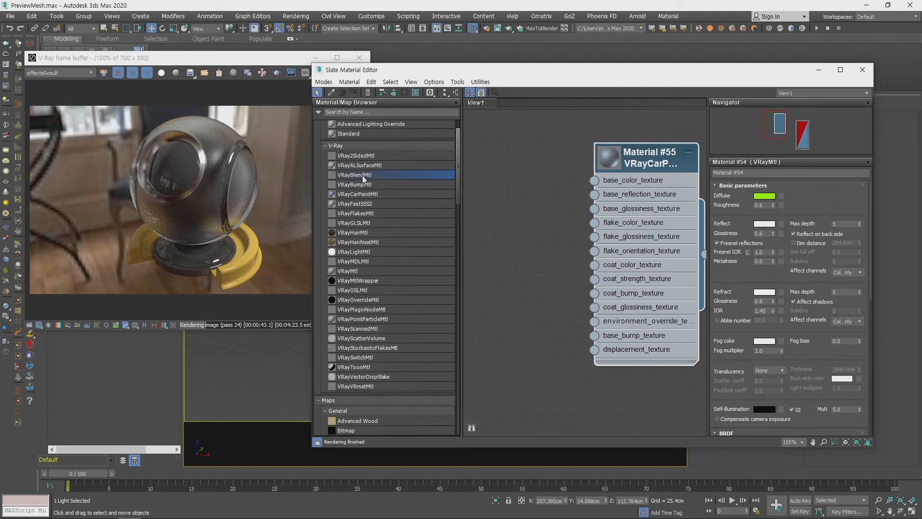
left_click_drag(526, 154, 525, 159)
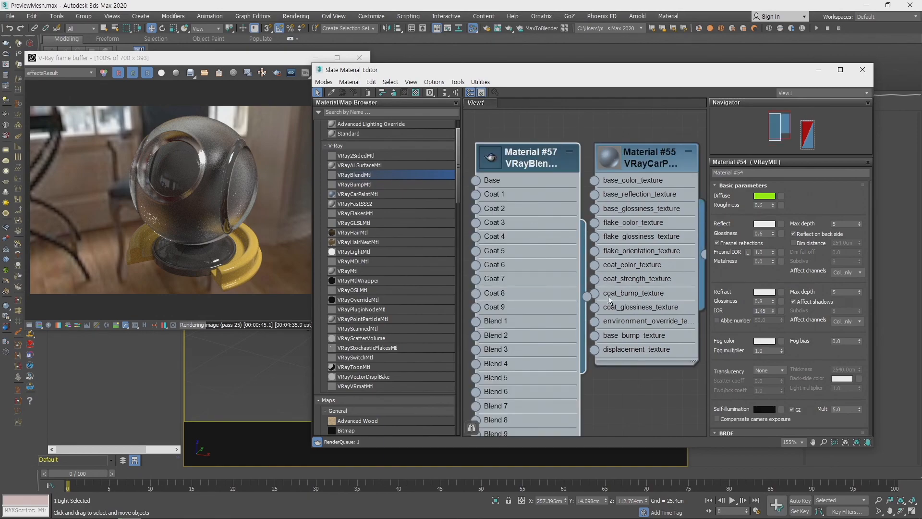
middle_click_drag(615, 371, 667, 358)
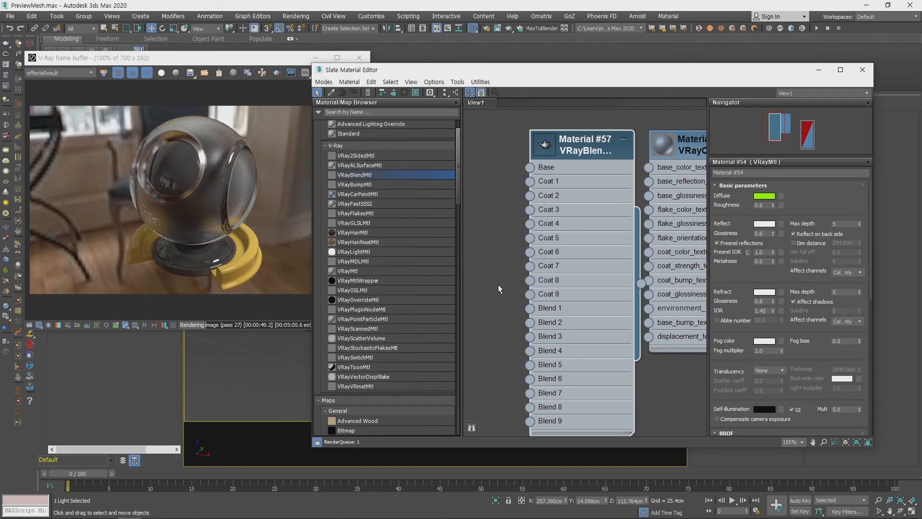
scroll(500, 288, "down", 3)
left_click_drag(663, 187, 497, 172)
middle_click_drag(497, 172, 585, 173)
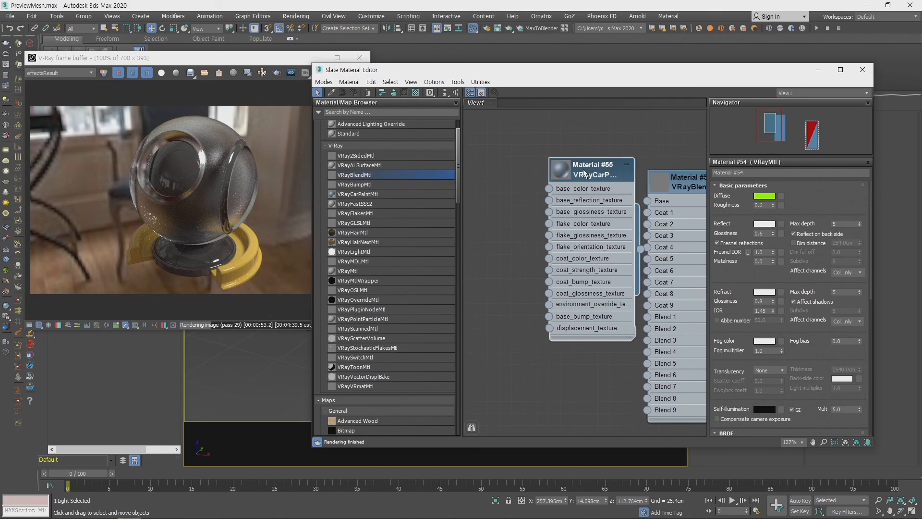
- Connect the VRayCarPaintMtl's output to the Coat 1 slot of the VRayBlendMtl
left_click_drag(585, 172, 524, 148)
left_click_drag(604, 318, 646, 319)
middle_click_drag(601, 342, 601, 335)
left_click_drag(580, 217, 647, 205)
middle_click_drag(601, 249, 592, 286)
- Duplicate the VRayCarPaintMtl above the original and connect the copy to the VRayBlendMtl's Base slot
double_click(513, 181)
left_click_drag(513, 182, 512, 117)
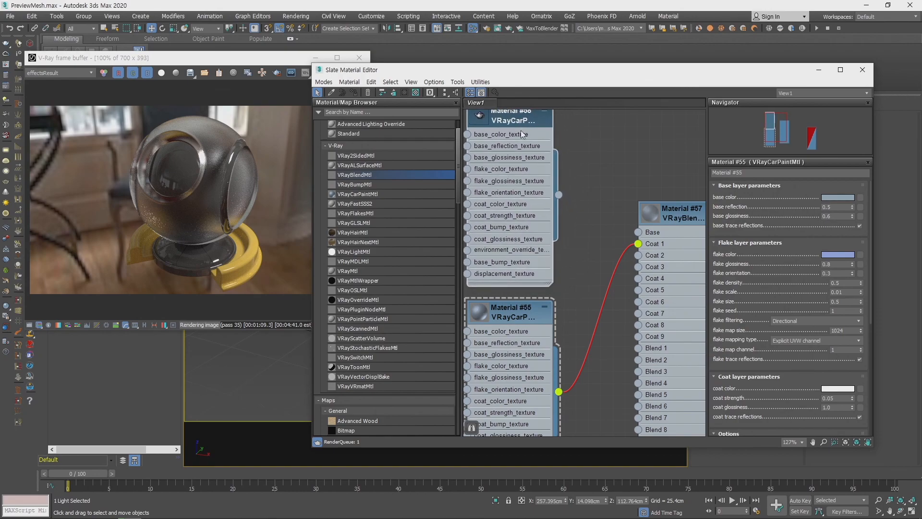
middle_click_drag(580, 134, 581, 213)
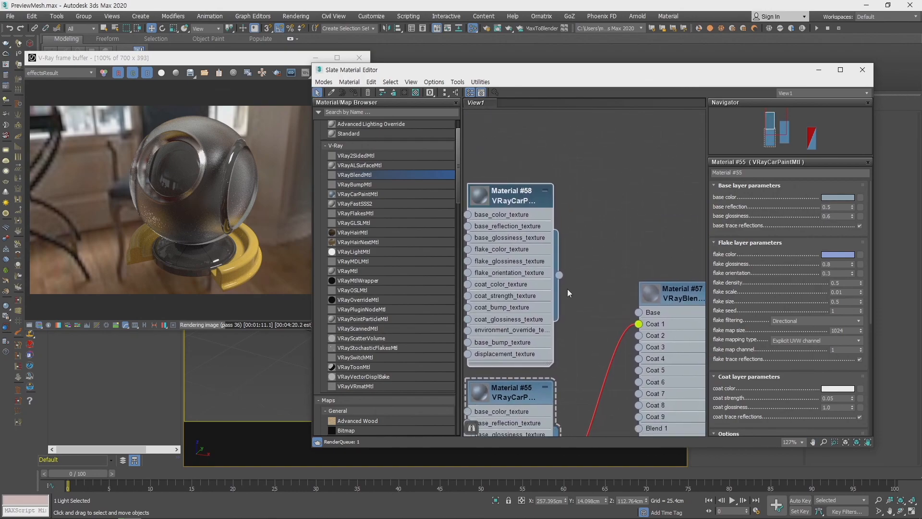
left_click_drag(559, 275, 638, 313)
middle_click_drag(597, 287, 582, 172)
scroll(584, 280, "down", 2)
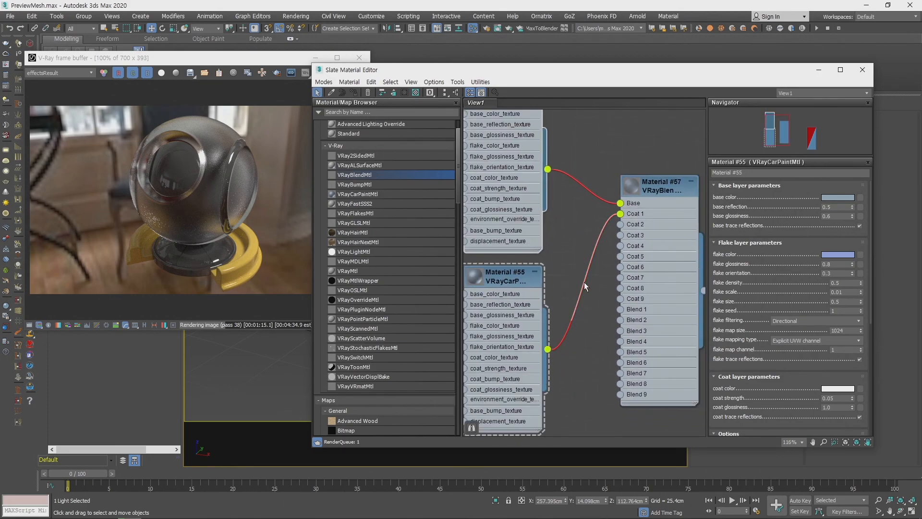
scroll(592, 329, "down", 1)
left_click(656, 195)
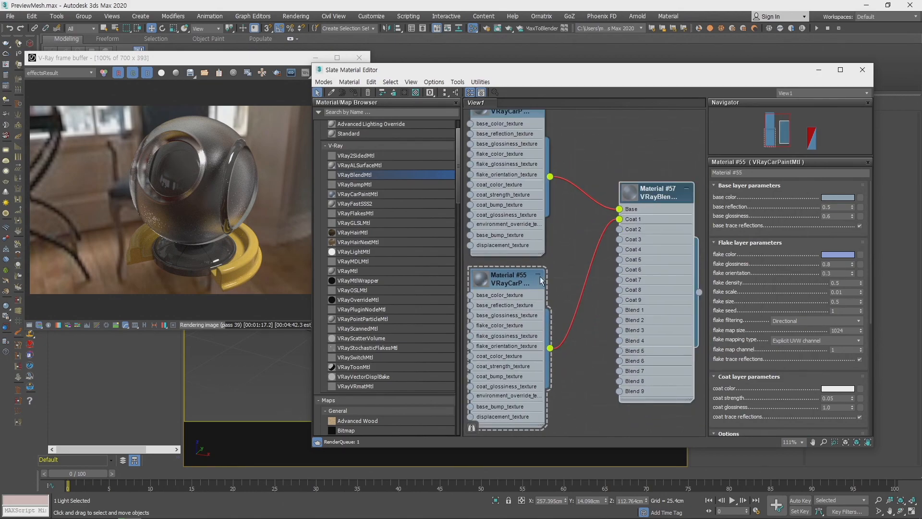
- Set the base color of the car paint material feeding Coat 1 to dark red, RGB 96, 0, 0
left_click(841, 198)
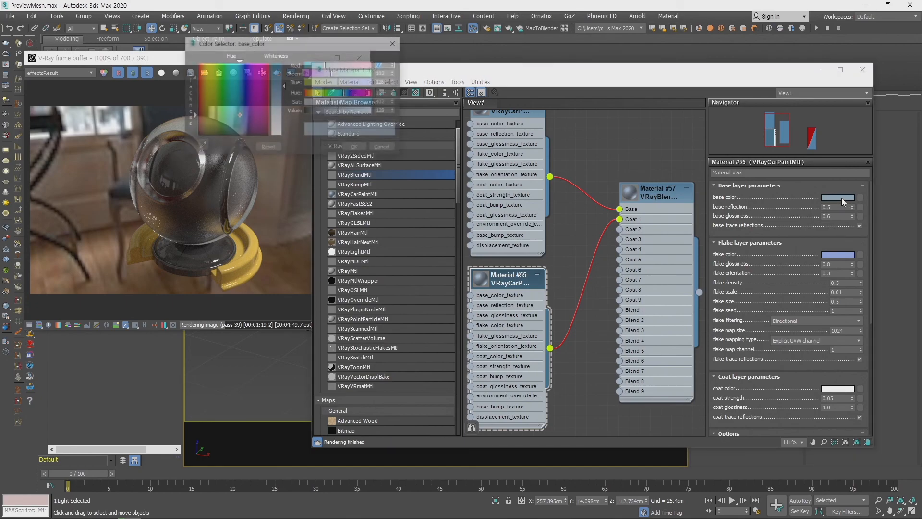
left_click_drag(278, 75, 278, 62)
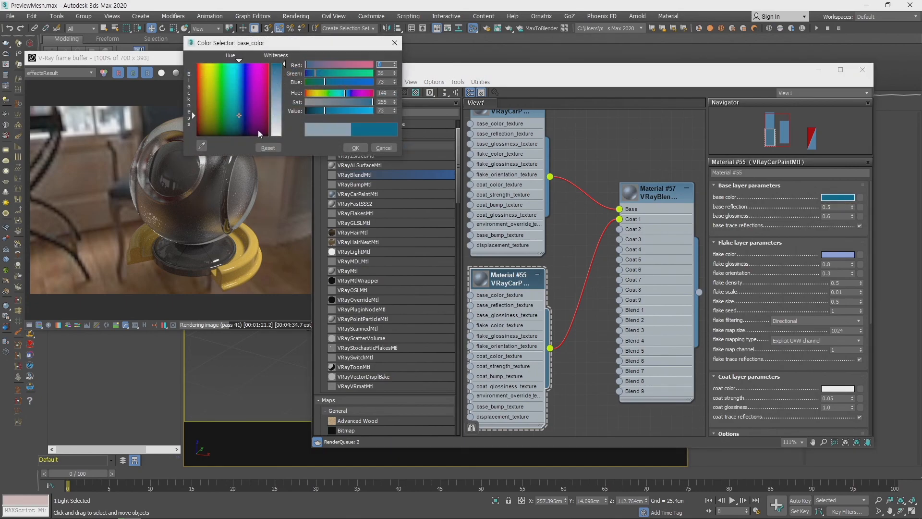
left_click_drag(255, 110, 268, 110)
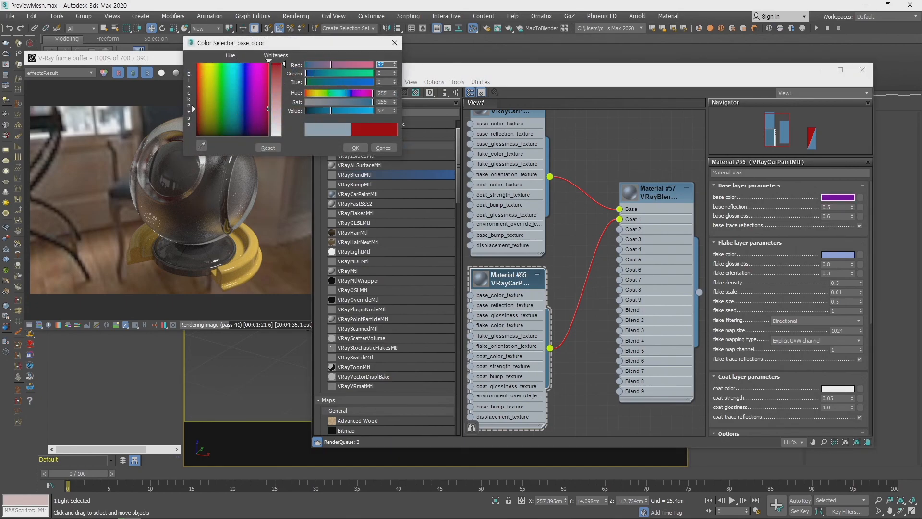
left_click(355, 148)
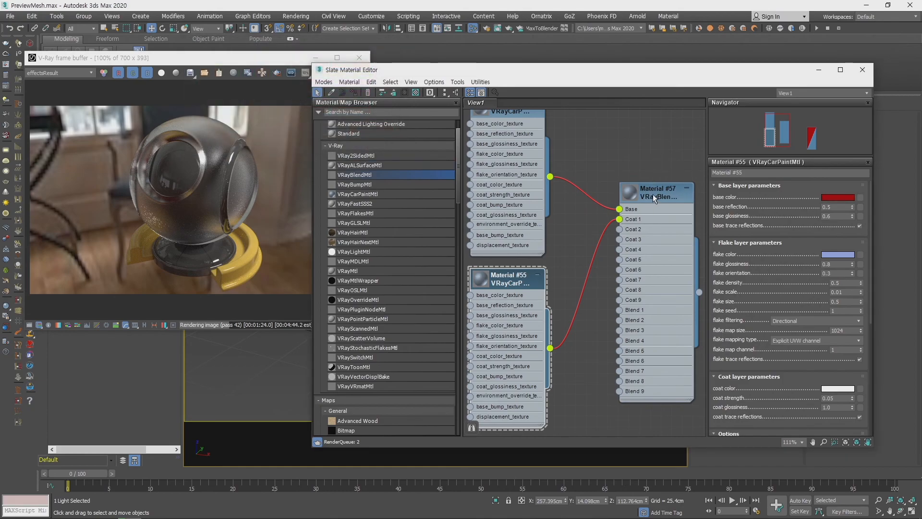
- Enlarge the VRayBlendMtl's node preview and examine how the base and coat materials blend
middle_click_drag(627, 192, 611, 237)
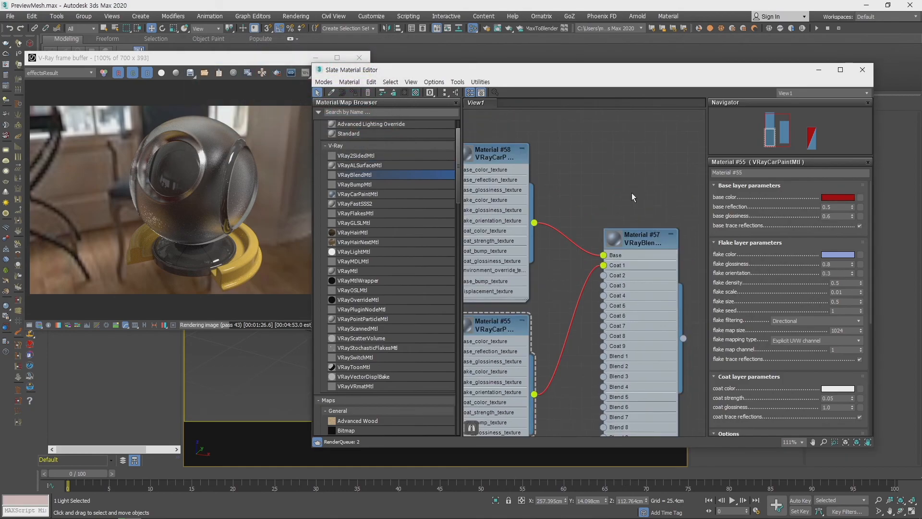
double_click(611, 237)
middle_click_drag(576, 190, 600, 192)
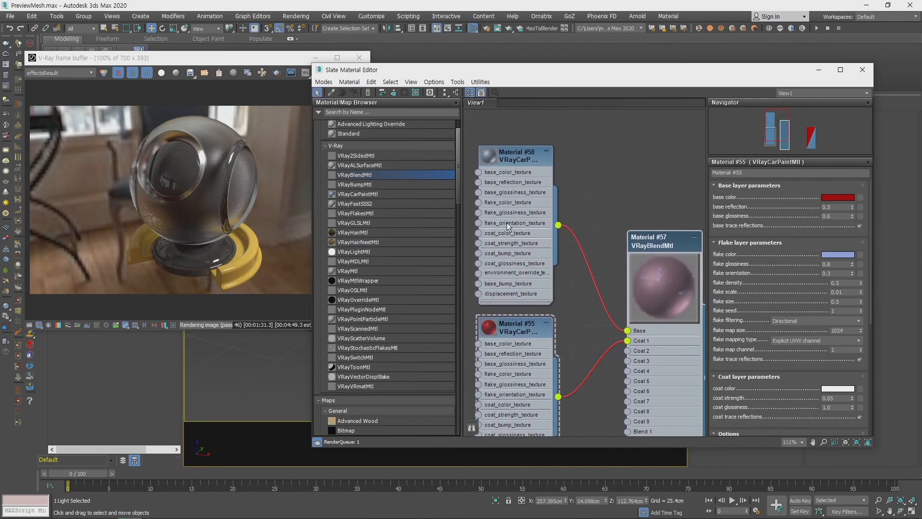
middle_click_drag(602, 231, 596, 136)
middle_click_drag(599, 343, 597, 282)
scroll(582, 291, "down", 5)
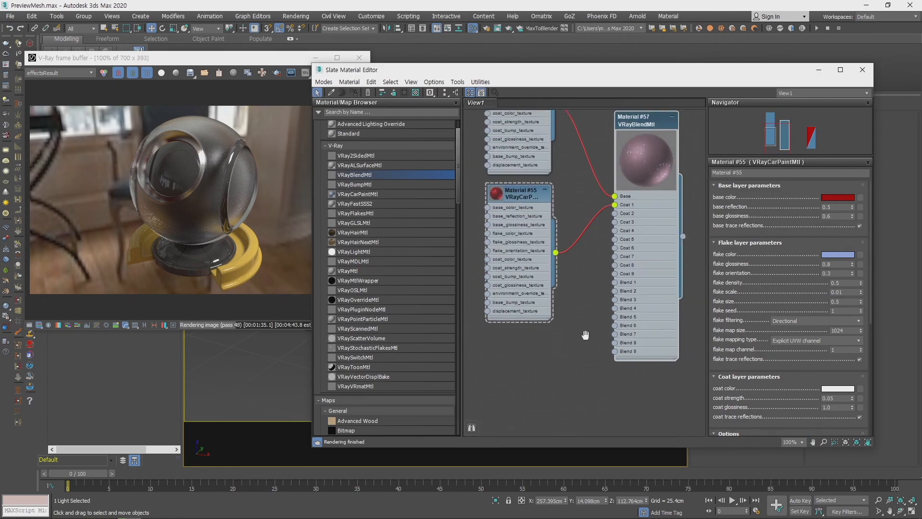
left_click_drag(645, 212, 645, 214)
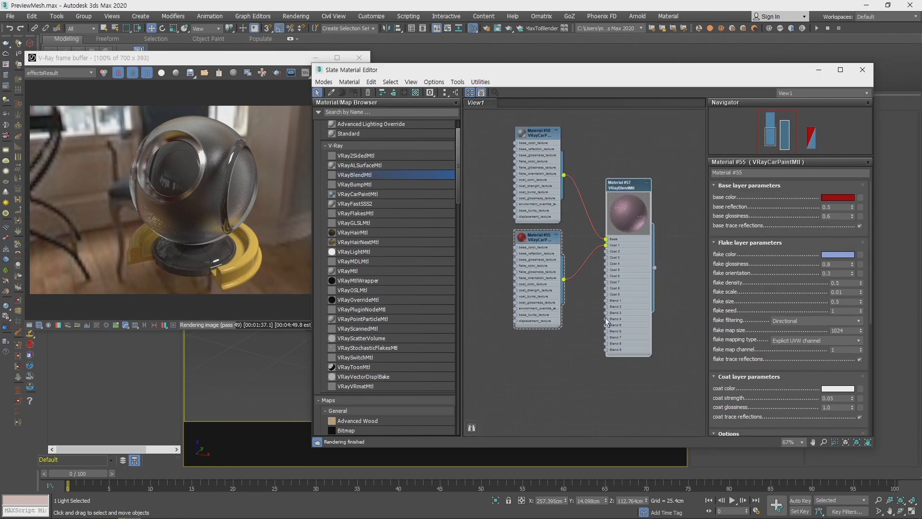
- Delete the VRayBlendMtl, add a VRayLightMtl node in its place and show its parameters
key("Delete")
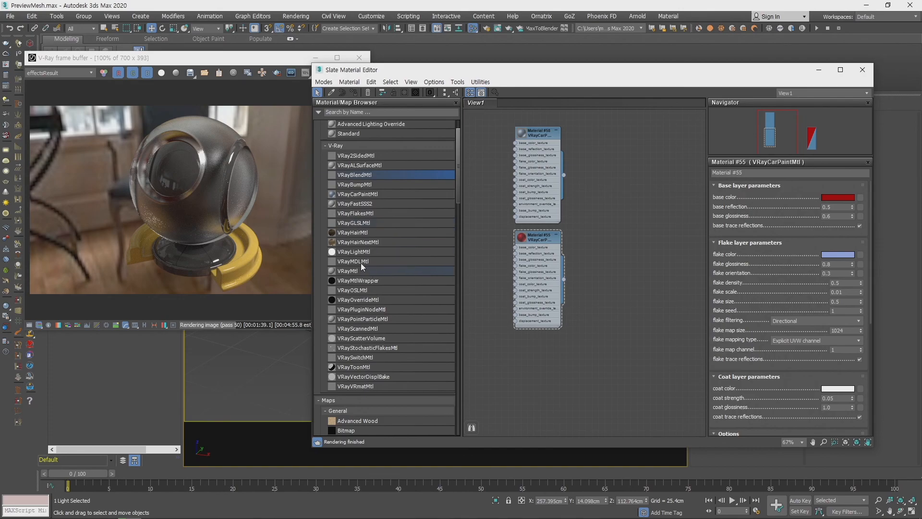
left_click_drag(350, 251, 632, 226)
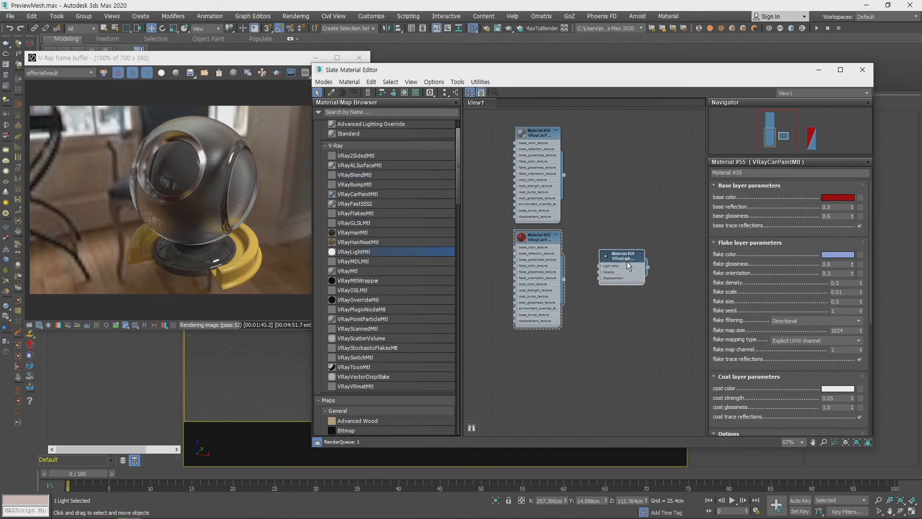
double_click(627, 262)
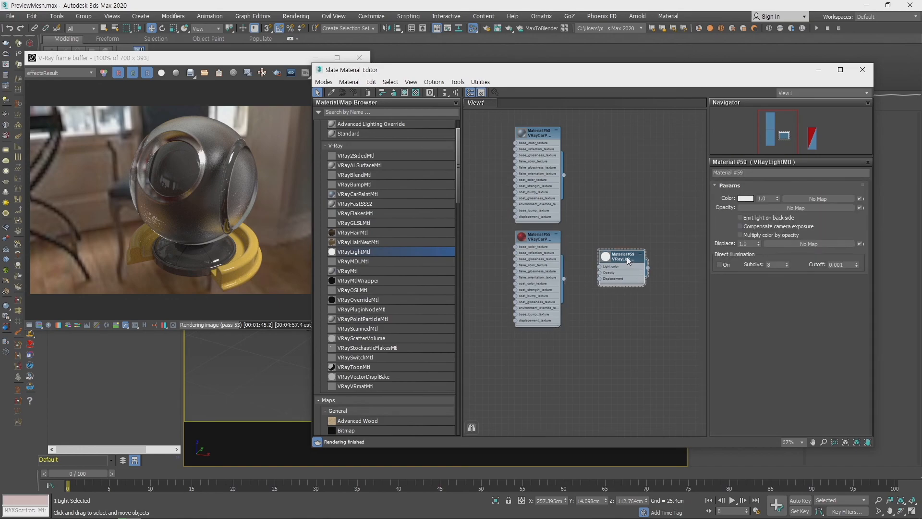
scroll(634, 226, "up", 5)
scroll(625, 247, "up", 4)
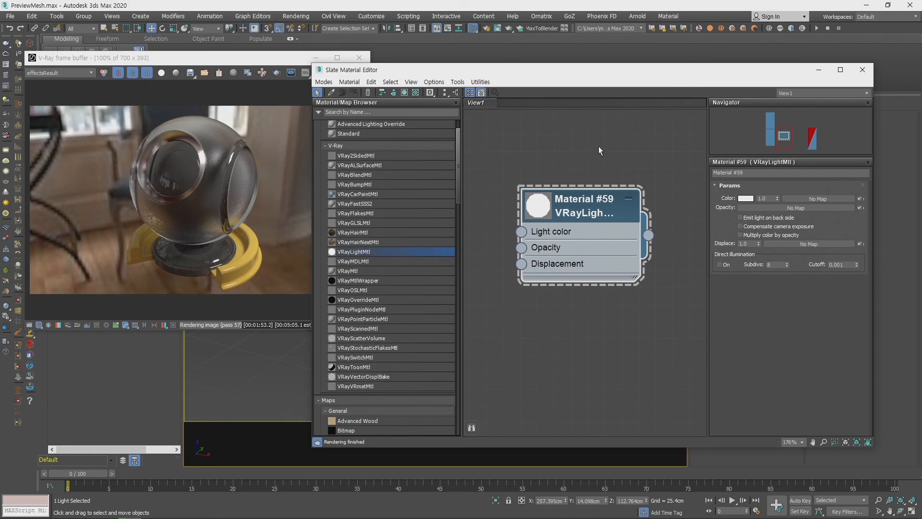
- Look through the map types available for the VRayLightMtl's color, and close the list without assigning one
left_click(819, 198)
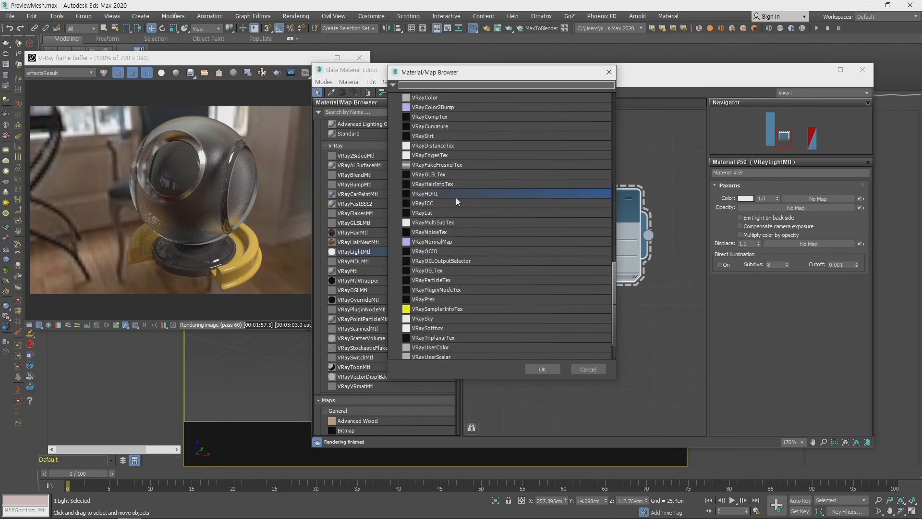
scroll(456, 197, "up", 7)
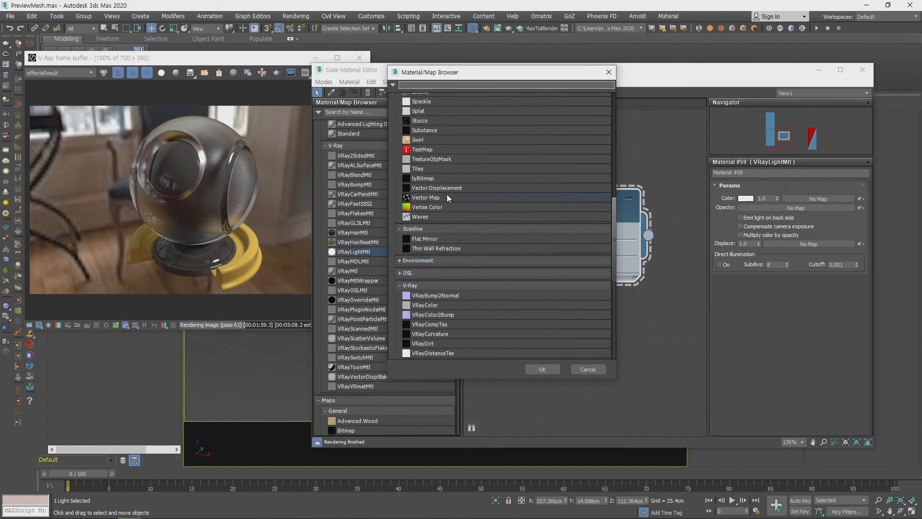
scroll(447, 194, "up", 10)
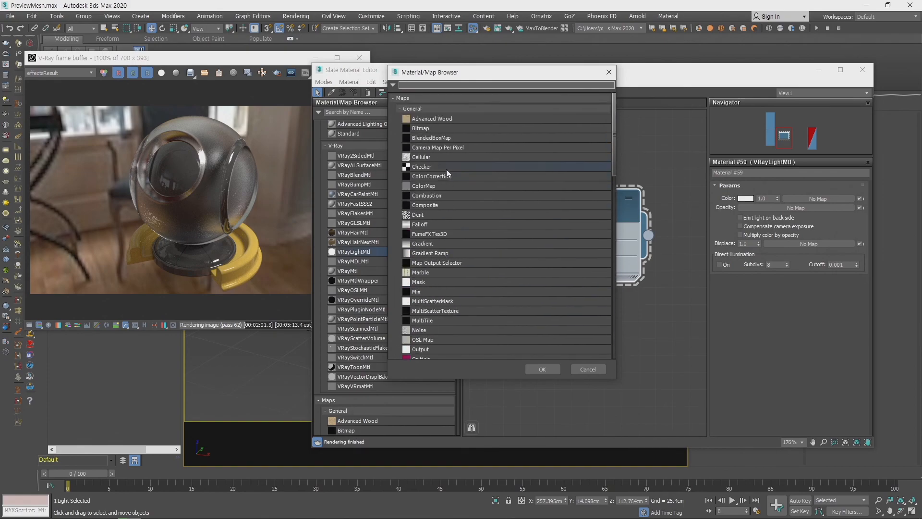
left_click(609, 72)
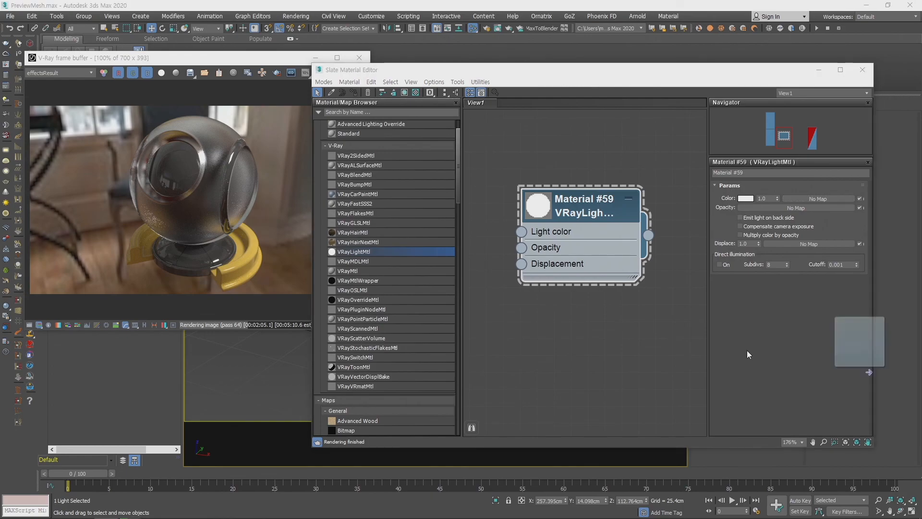
- Bring an image file in as a Bitmap node and connect it to the VRayLightMtl's Light color
left_click(570, 339)
middle_click_drag(624, 309, 679, 345)
left_click_drag(625, 367, 557, 367)
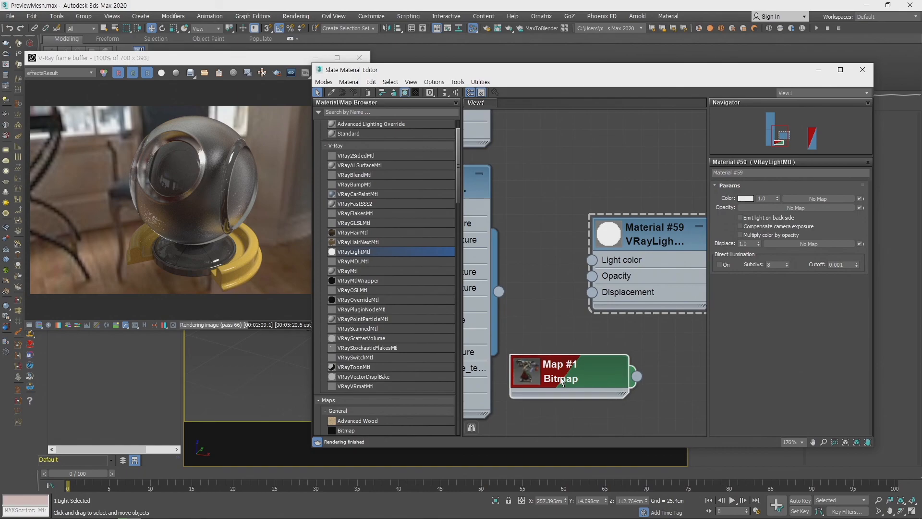
left_click_drag(646, 243, 679, 260)
left_click_drag(635, 373, 626, 277)
left_click_drag(607, 379, 613, 168)
middle_click_drag(581, 273, 478, 332)
left_click_drag(588, 311, 641, 280)
- Assign the bitmap-lit VRayLightMtl to the preview ball's shell and view it up close in the V-Ray render
left_click_drag(581, 72, 438, 233)
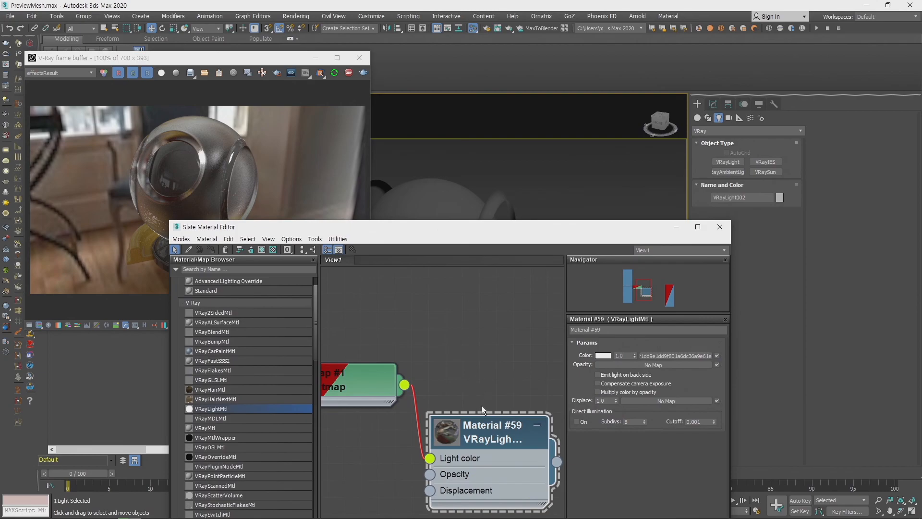
left_click_drag(558, 462, 443, 199)
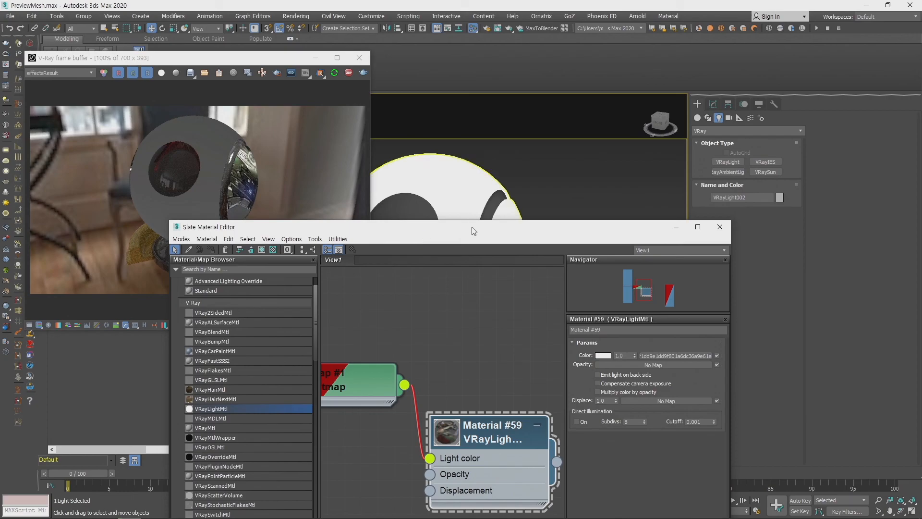
mouse_move(524, 202)
middle_mouse_down("alt")
mouse_move(486, 206)
mouse_move(553, 192)
mouse_move(515, 196)
middle_mouse_up("alt")
scroll(515, 196, "up", 4)
scroll(515, 196, "down", 1)
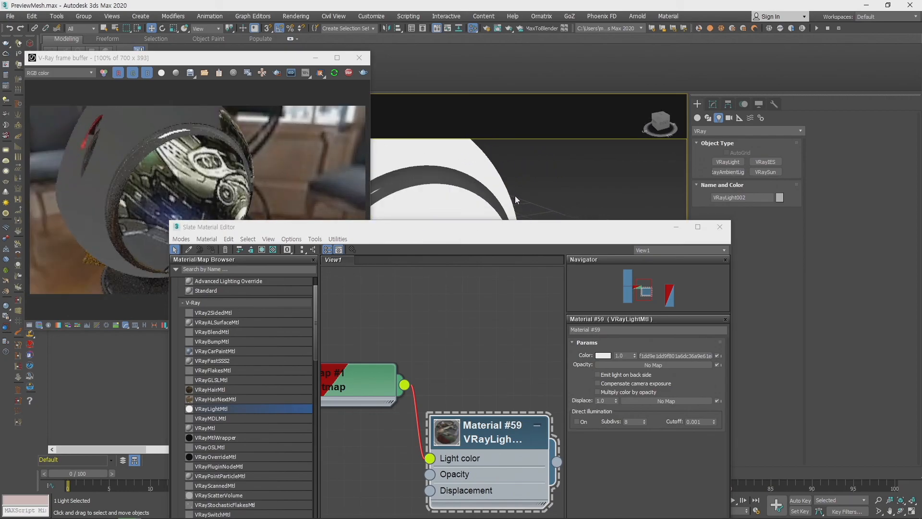
left_click_drag(524, 222, 687, 64)
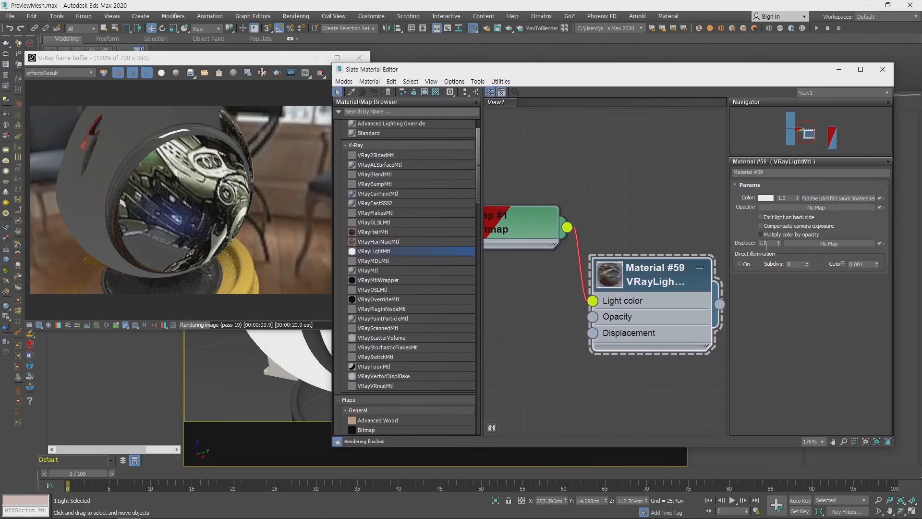
- Turn on direct illumination for the VRayLightMtl and set its subdivs to 32
left_click(746, 266)
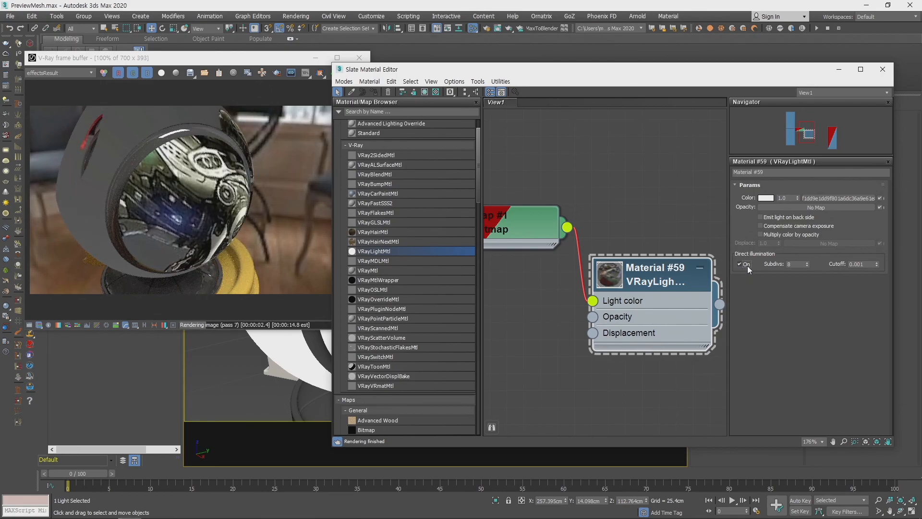
double_click(798, 266)
type("32")
key("Return")
type("16")
key("Return")
type("32")
key("Return")
- Set the VRayLightMtl's color multiplier to 5.0
double_click(783, 198)
type("5")
key("Return")
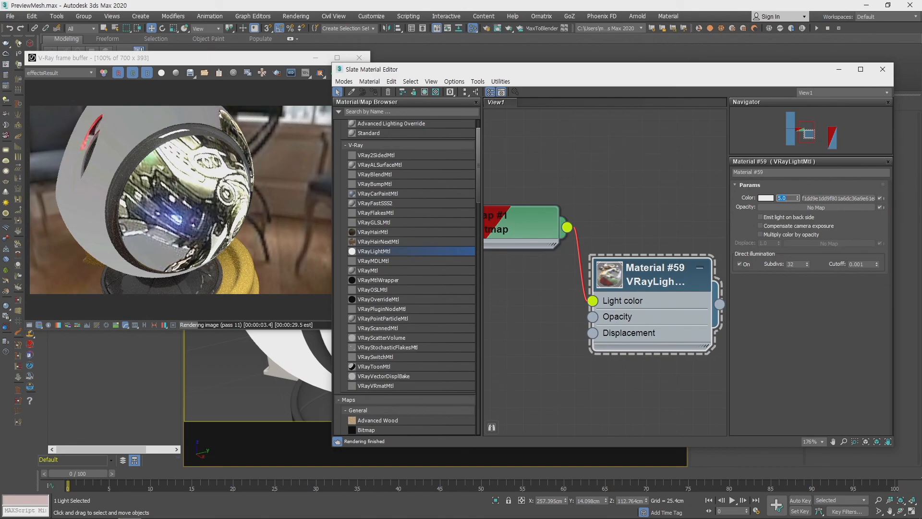
- Try color multipliers of 100 and 50 on the VRayLightMtl and inspect the light cast around the ball's base
type("100")
key("Return")
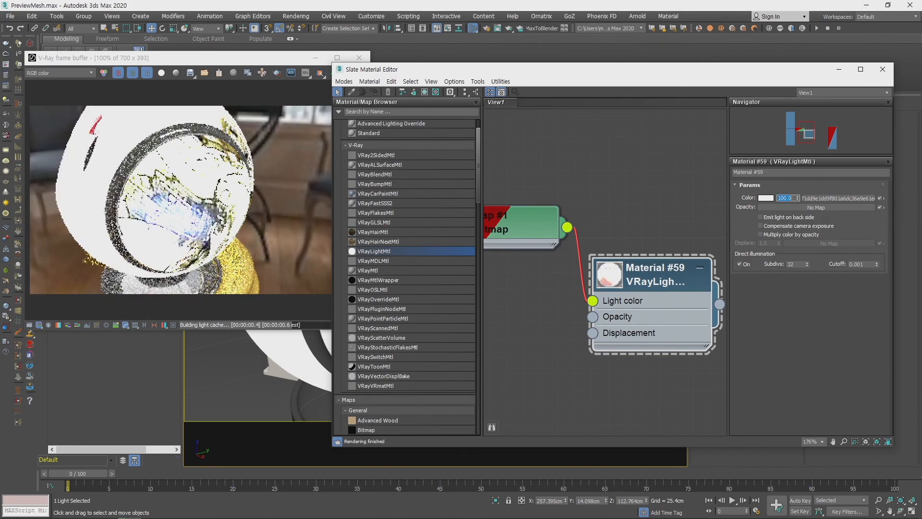
type("50")
key("Return")
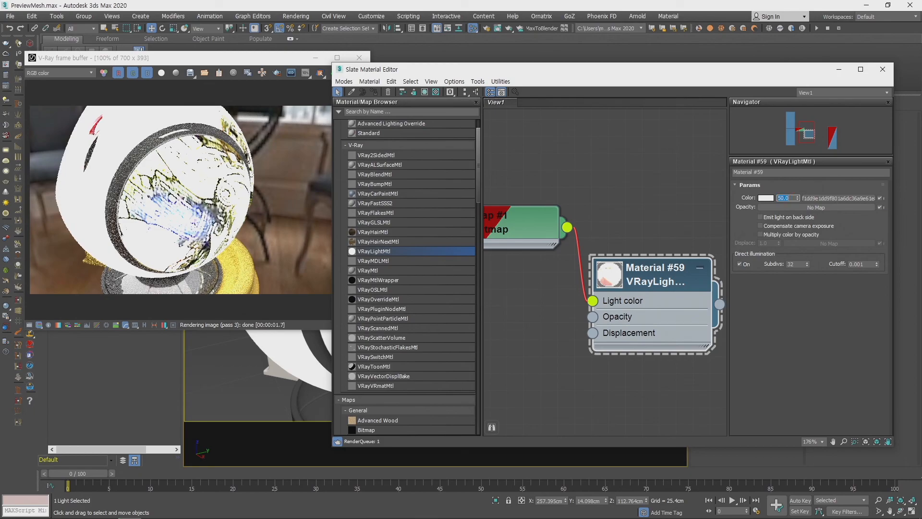
scroll(202, 212, "down", 2)
scroll(220, 217, "up", 3)
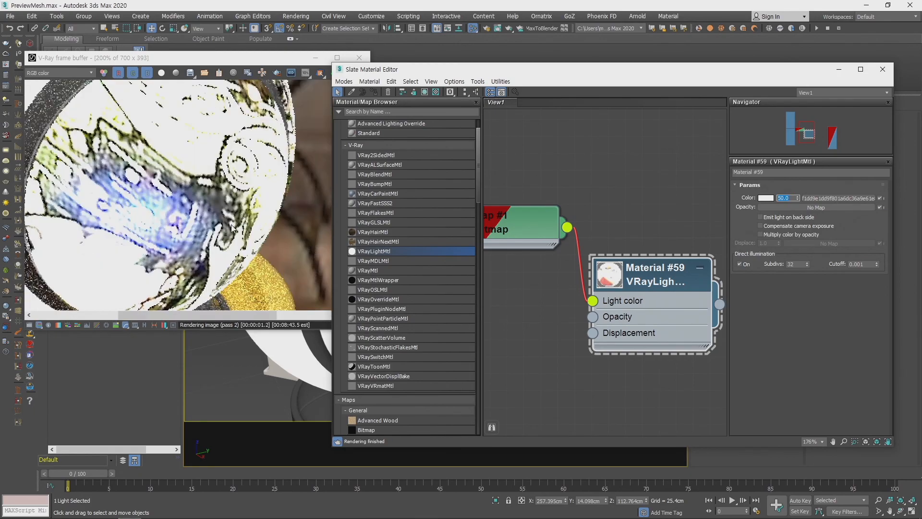
scroll(375, 230, "down", 2)
scroll(225, 232, "down", 1)
scroll(305, 346, "down", 5)
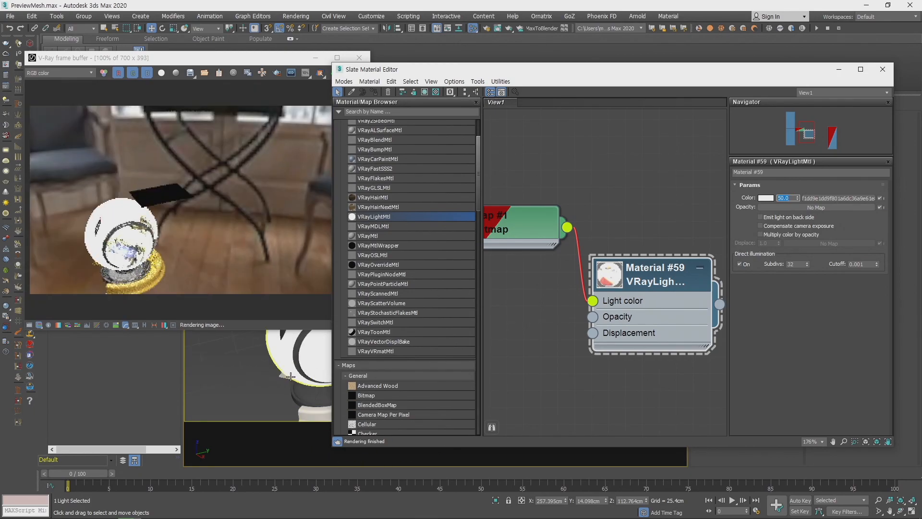
scroll(305, 346, "up", 8)
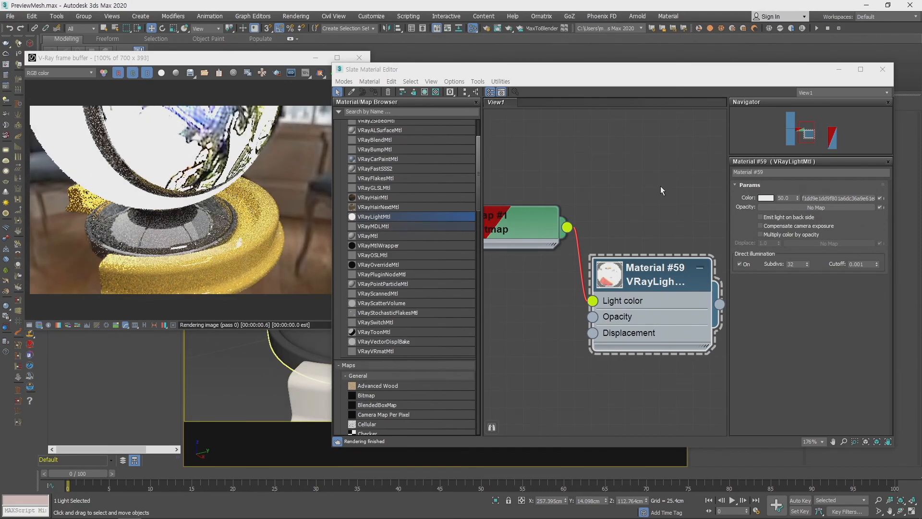
- Set the VRayLightMtl's color multiplier to 1.0 and view the ball in the V-Ray render
double_click(791, 198)
type("1")
key("Return")
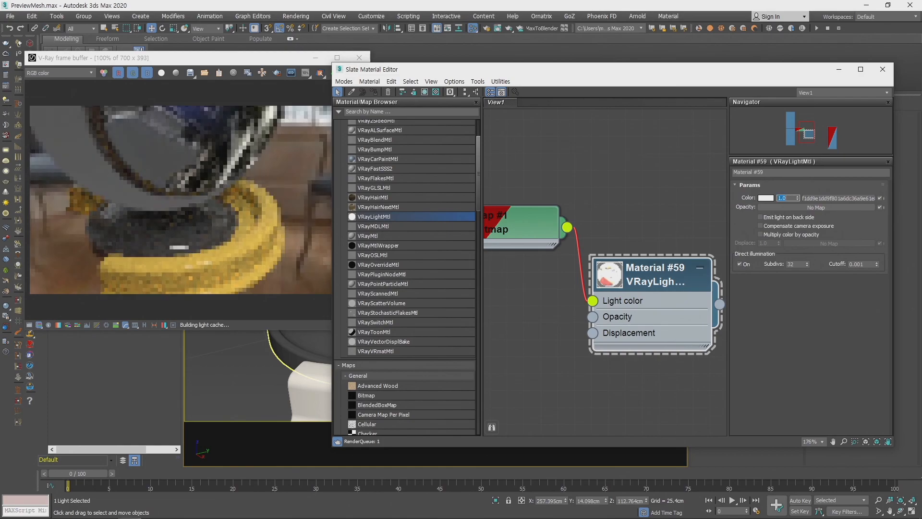
left_click(202, 204)
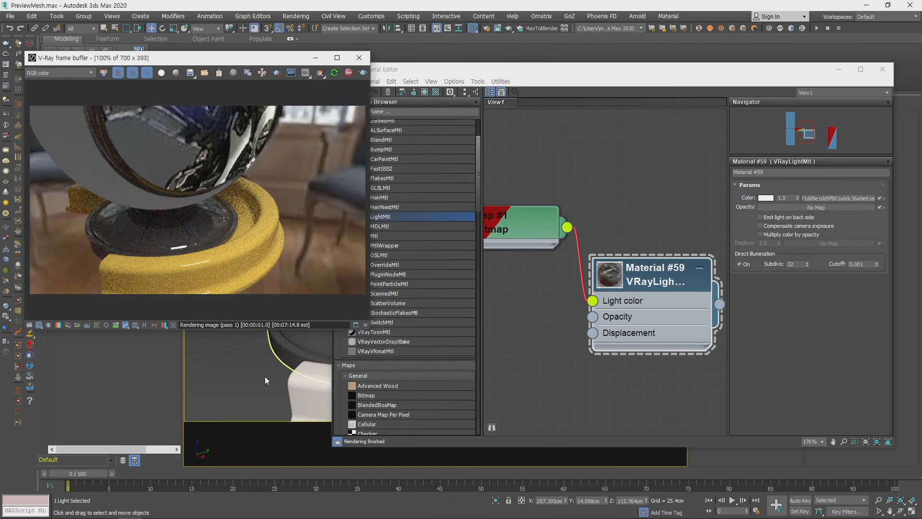
scroll(290, 377, "down", 5)
scroll(290, 377, "up", 5)
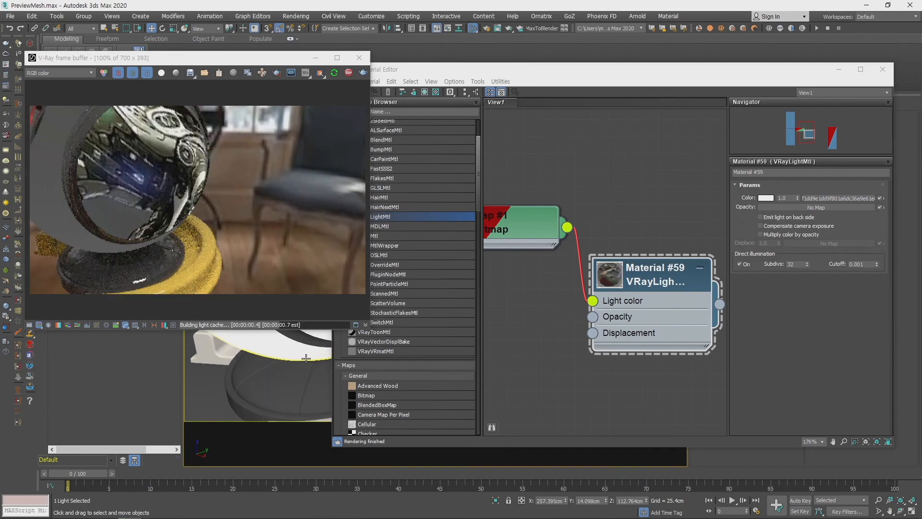
middle_click_drag(641, 228, 700, 194)
middle_click_drag(557, 260, 524, 209)
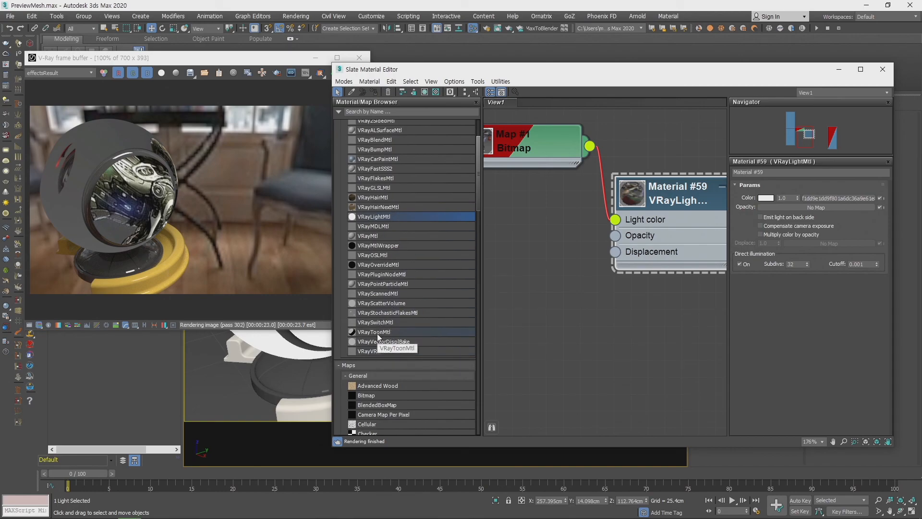
left_click_drag(377, 334, 658, 317)
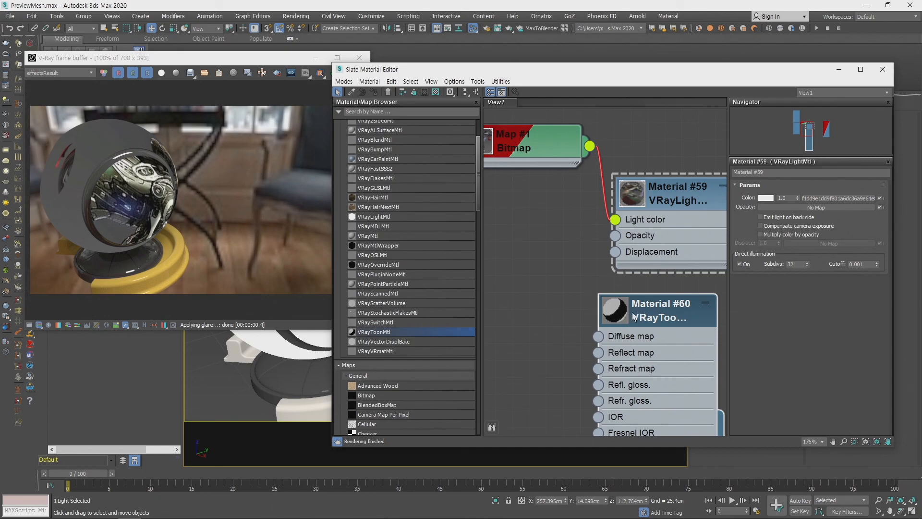
left_click_drag(666, 318, 614, 318)
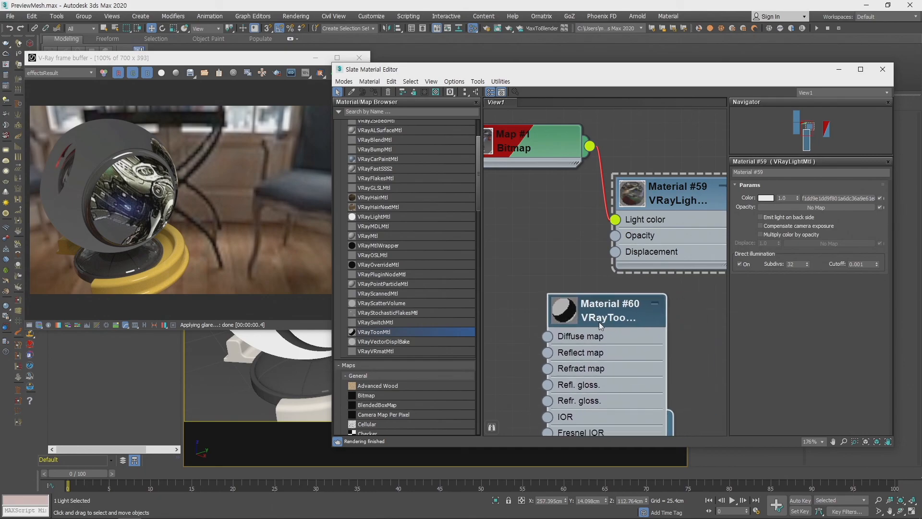
key("Delete")
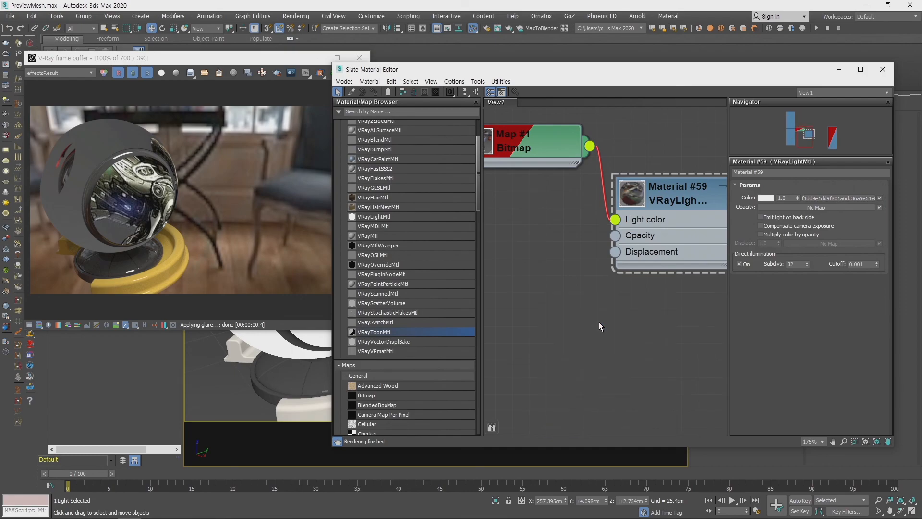
- Delete the Bitmap node and the VRayLightMtl it feeds from the material view
middle_click_drag(583, 201, 571, 291)
left_click_drag(538, 245, 505, 262)
middle_click_drag(613, 284, 580, 237)
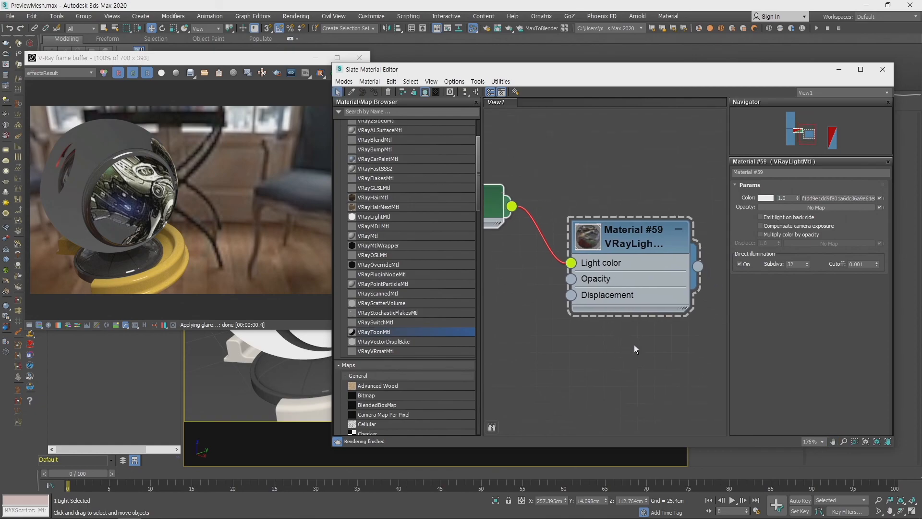
left_click_drag(645, 233, 662, 235)
middle_click_drag(626, 176, 681, 180)
scroll(592, 305, "down", 3)
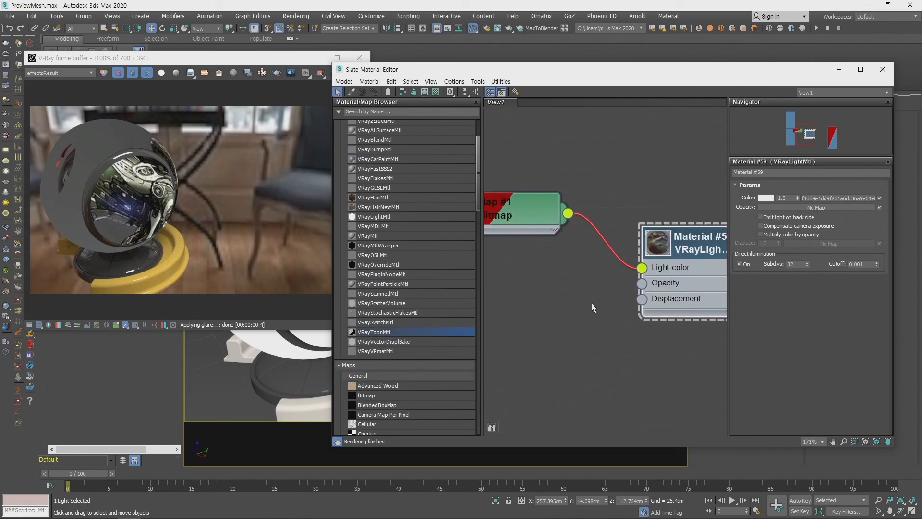
scroll(592, 308, "down", 1)
middle_click_drag(593, 307, 645, 352)
left_click_drag(596, 281, 615, 272)
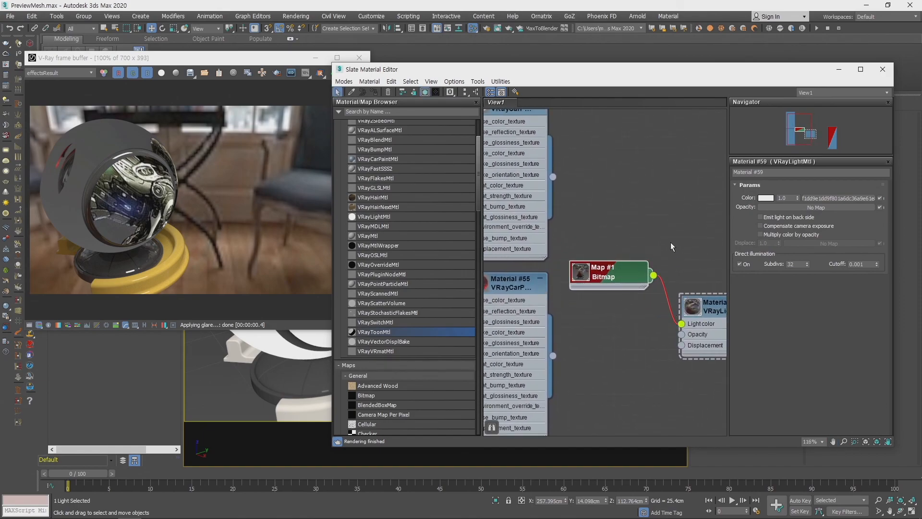
key("Delete")
left_click(696, 298)
key("Delete")
- Delete the two remaining VRayCarPaintMtl nodes from the material view
middle_click_drag(600, 250, 731, 342)
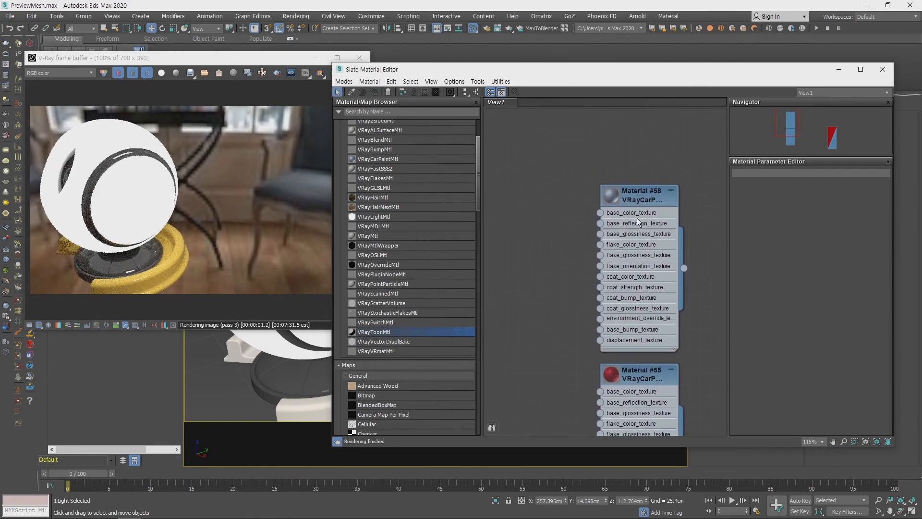
left_click_drag(629, 197, 585, 140)
key("Delete")
left_click_drag(632, 377, 566, 159)
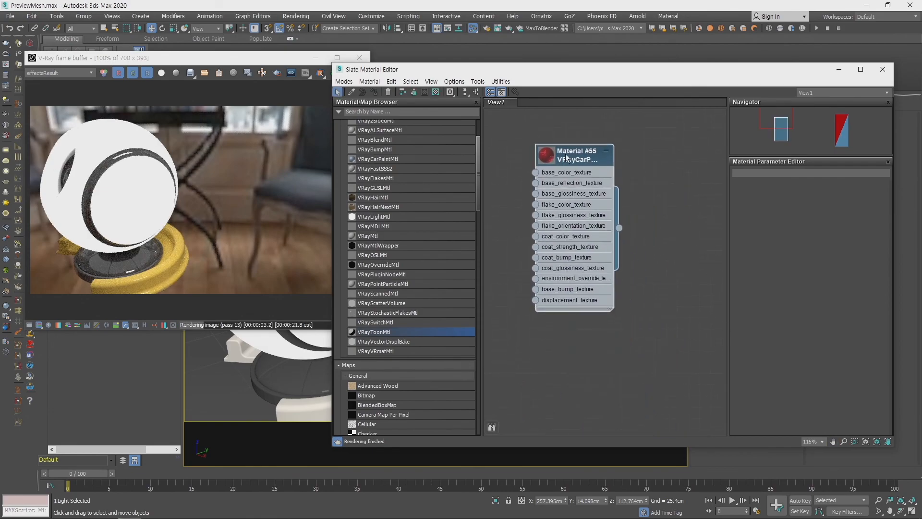
key("Delete")
- Add a new VRayMtl and connect a Bitmap node with an image to its Diffuse map
left_click_drag(372, 235, 663, 211)
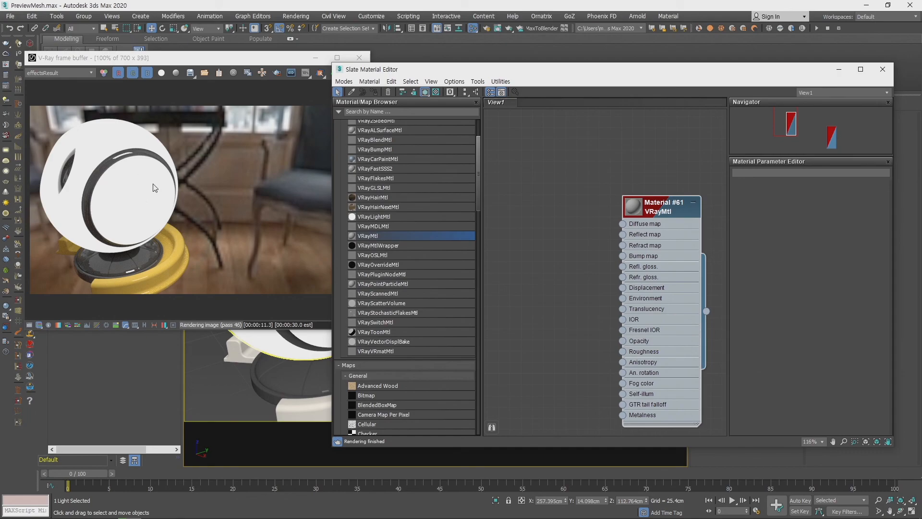
left_click_drag(366, 395, 533, 225)
scroll(577, 261, "up", 2)
middle_click_drag(561, 254, 565, 318)
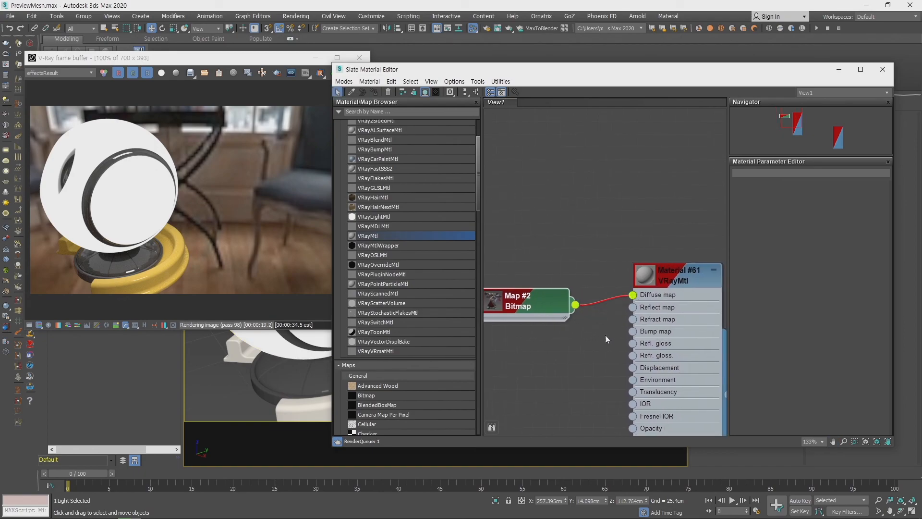
middle_click_drag(584, 348, 609, 321)
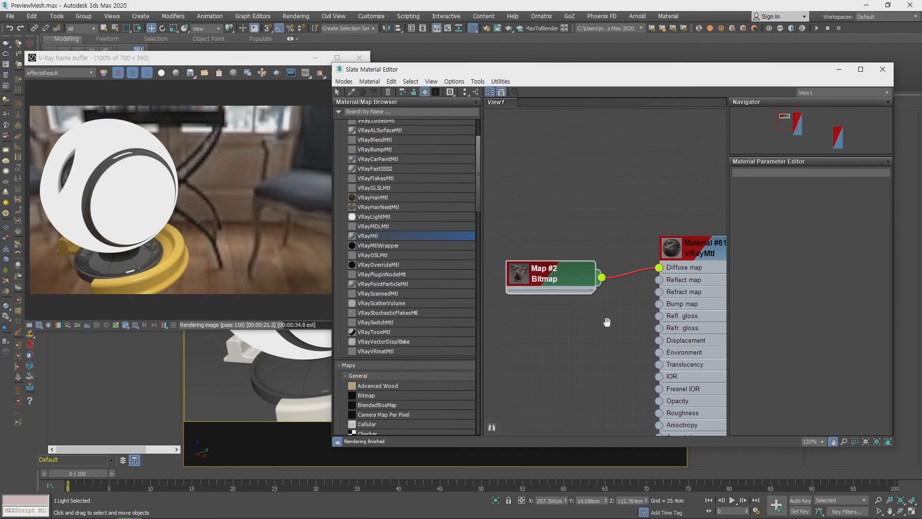
- Select the preview ball's shell and assign the bitmap-textured VRayMtl to it
left_click_drag(599, 76, 664, 95)
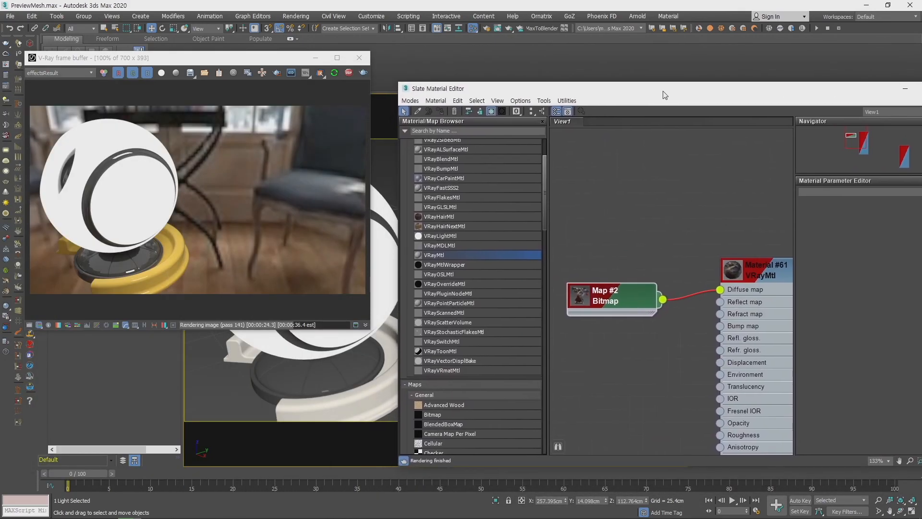
left_click(384, 263)
right_click(747, 280)
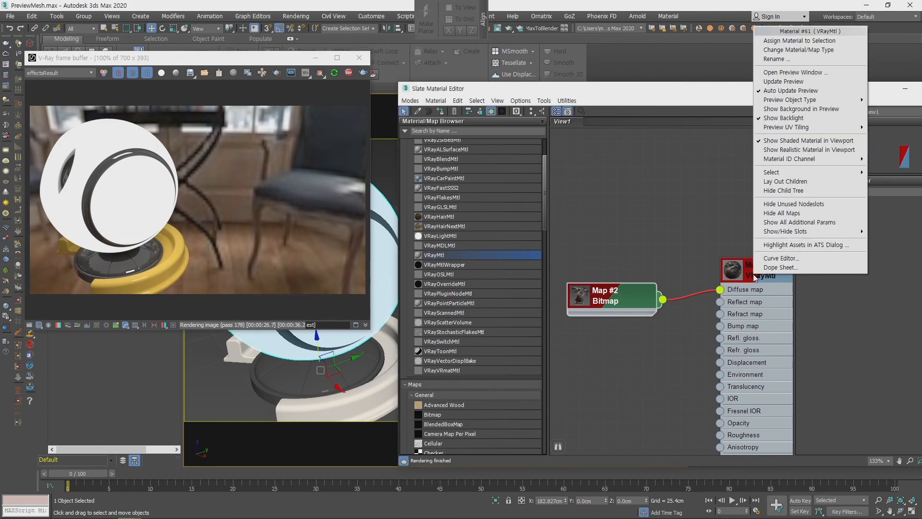
left_click(794, 39)
- Examine how the diffuse bitmap sits on the ball's shell from several sides in the V-Ray render
middle_click_drag(684, 212, 611, 189)
middle_click_drag(326, 370, 256, 380)
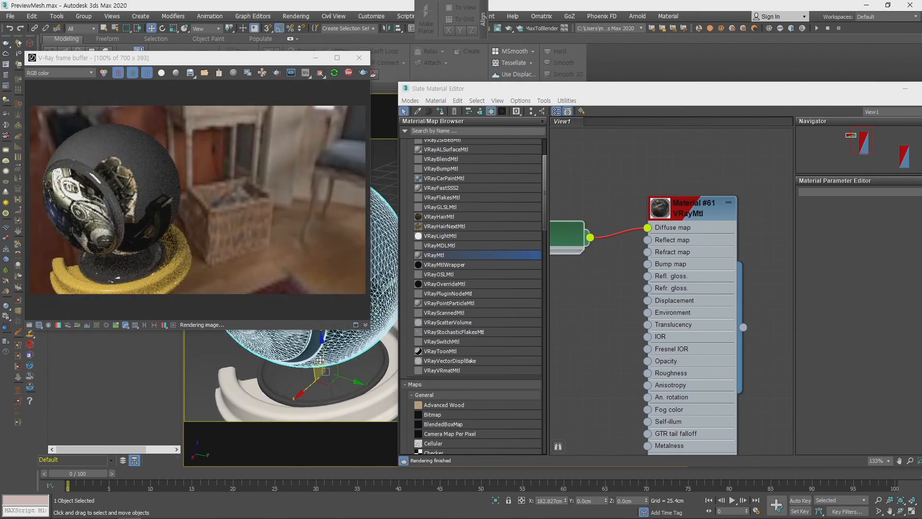
scroll(324, 368, "up", 5)
mouse_move(324, 368)
middle_mouse_down()
mouse_move(334, 390)
mouse_move(327, 351)
mouse_move(313, 353)
mouse_move(338, 383)
mouse_move(321, 388)
mouse_move(332, 390)
mouse_move(326, 372)
middle_mouse_up()
scroll(334, 387, "down", 2)
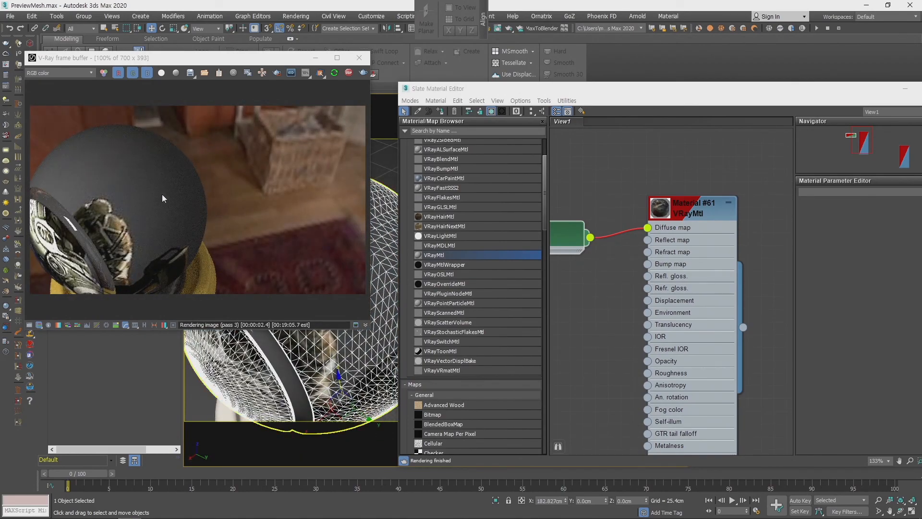
scroll(306, 362, "down", 2)
mouse_move(307, 361)
middle_mouse_down("alt")
mouse_move(337, 369)
mouse_move(322, 365)
middle_mouse_up("alt")
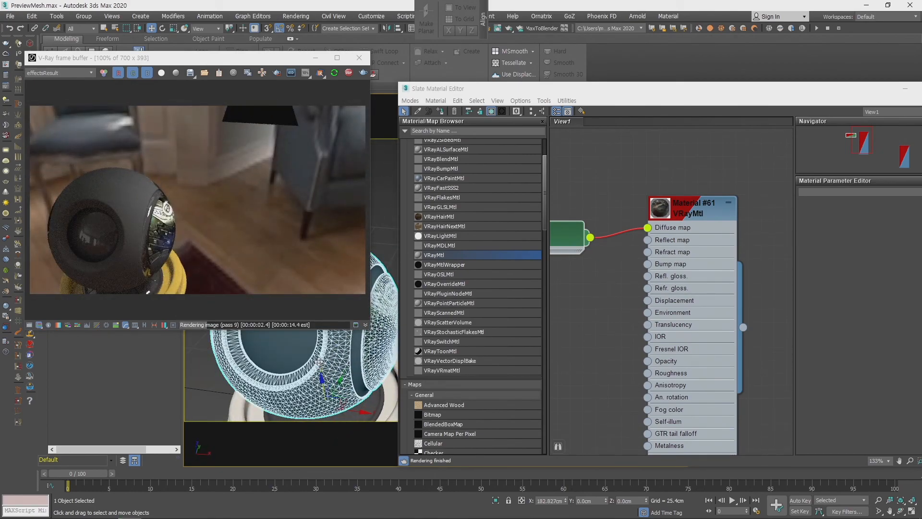
middle_click_drag(274, 373, 329, 363, "alt")
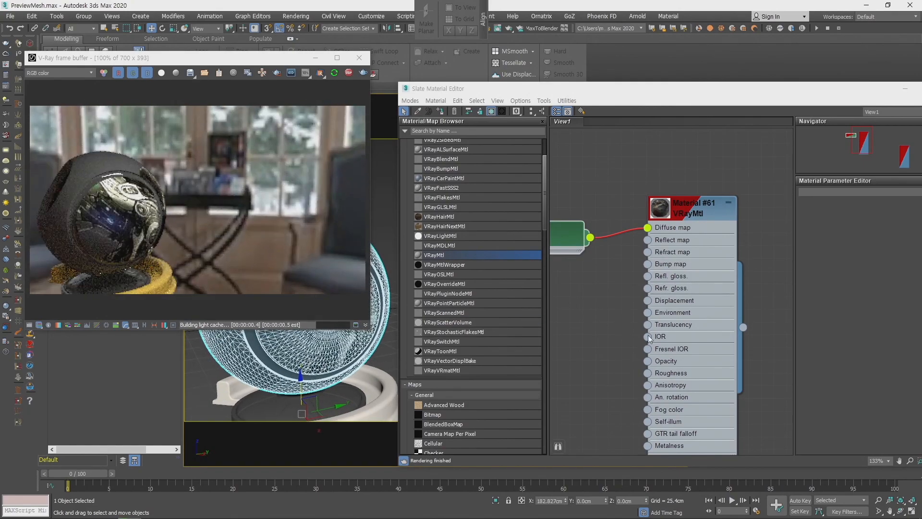
- Open the VRayMtl's parameters and assign a Noise map to its Reflect slot
middle_click_drag(620, 337, 687, 330)
left_click_drag(609, 231, 610, 205)
middle_click_drag(686, 262, 658, 313)
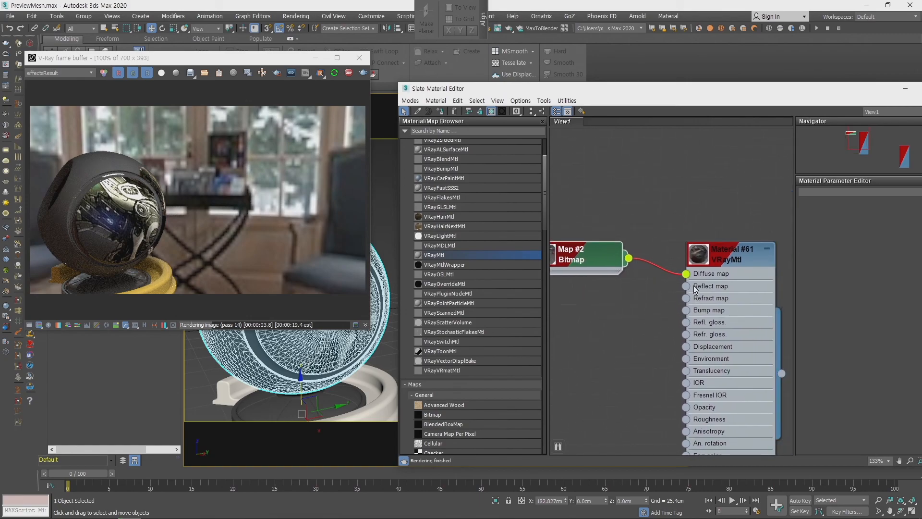
left_click(724, 259)
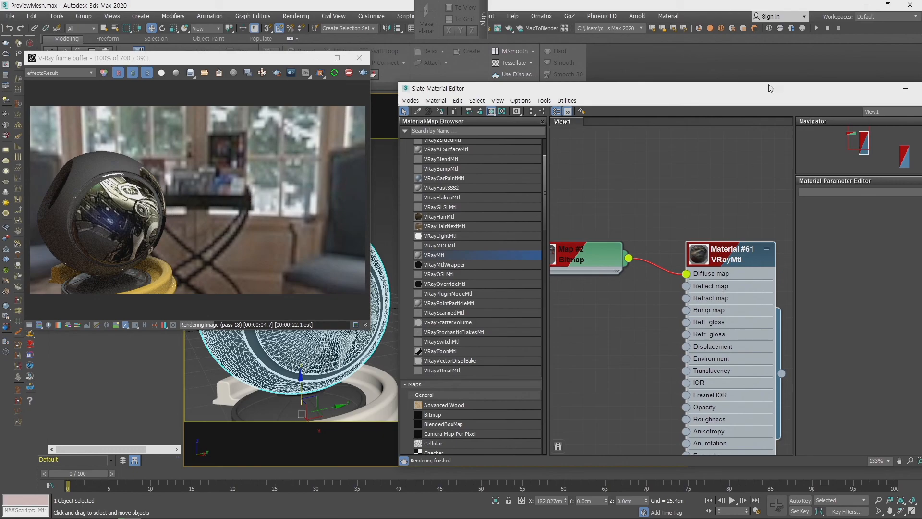
left_click_drag(776, 93, 642, 76)
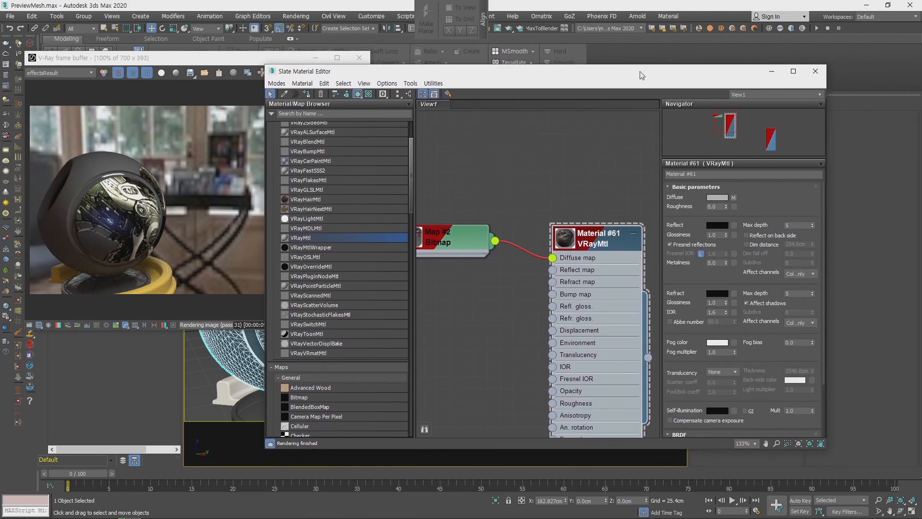
left_click(734, 226)
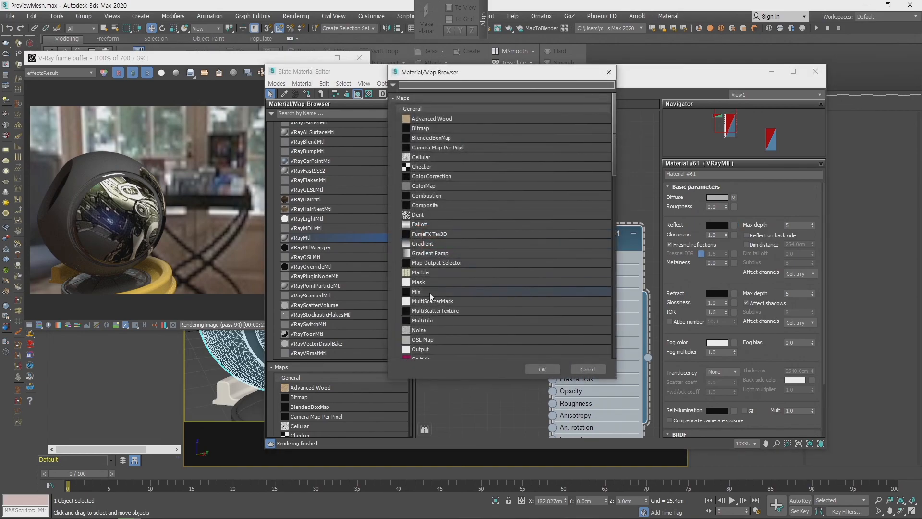
scroll(430, 293, "down", 3)
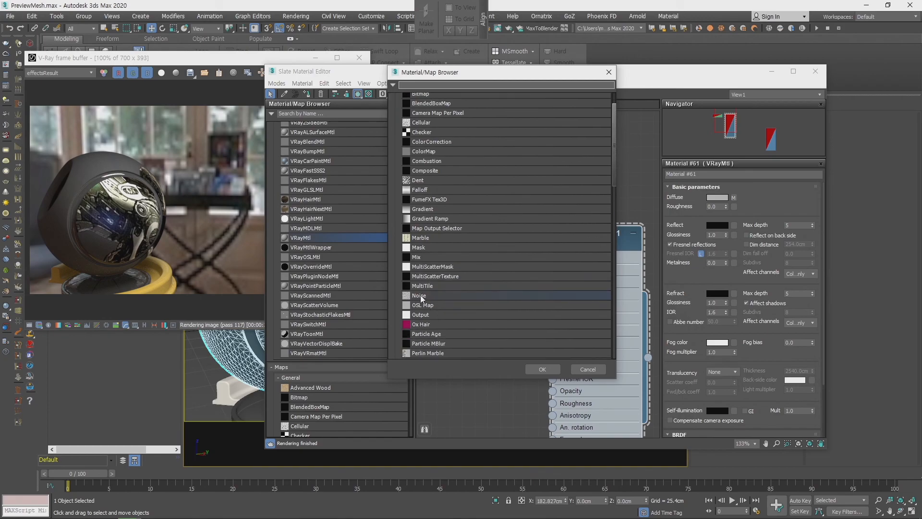
double_click(419, 296)
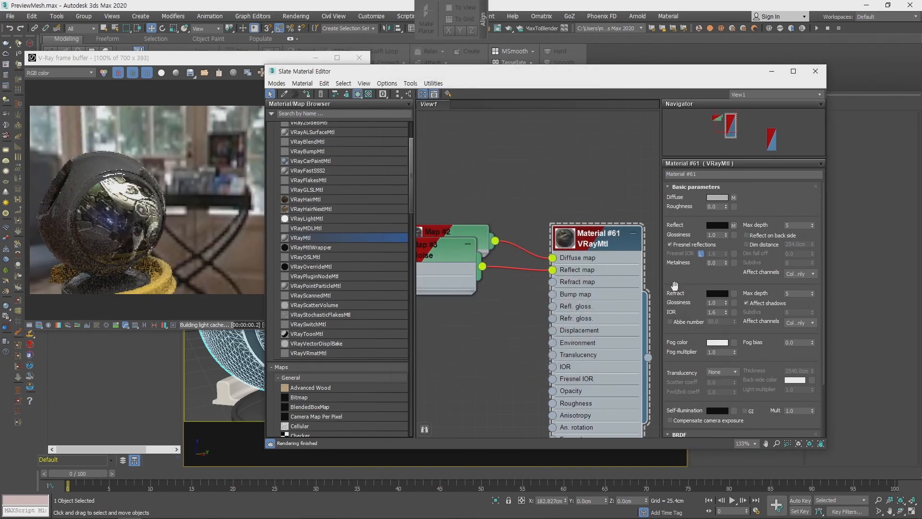
- Separate the overlapping map nodes and set the Noise map's type to Fractal with a size of 10
middle_click_drag(511, 194, 582, 151)
left_click_drag(512, 208, 523, 177)
double_click(524, 261)
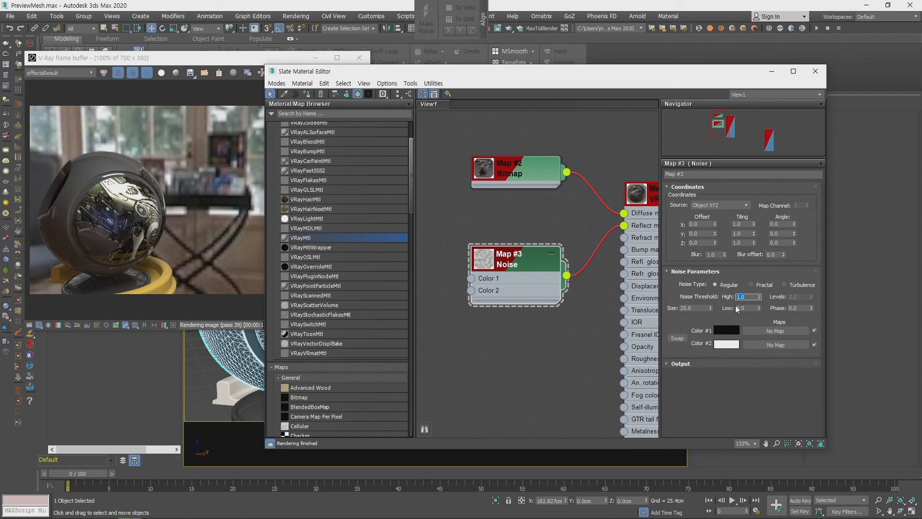
left_click(699, 315)
left_click(754, 285)
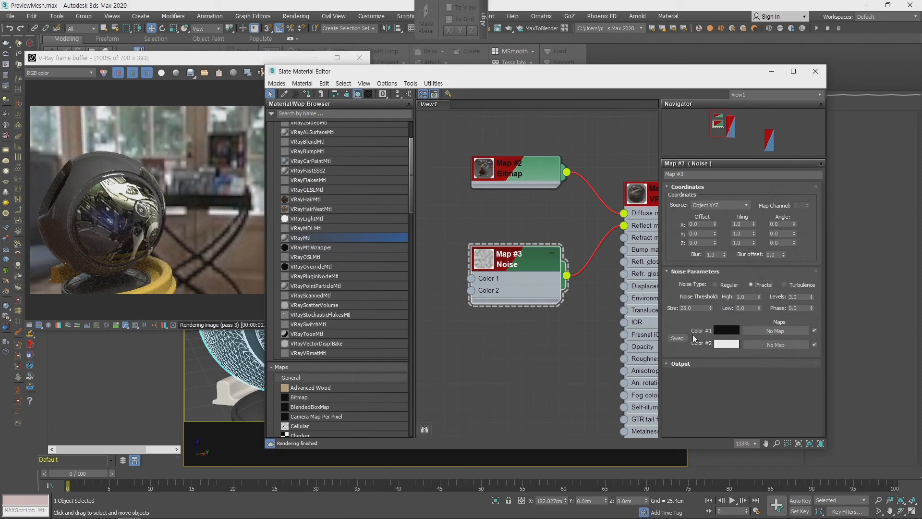
type("10")
key("Return")
middle_click_drag(262, 351, 255, 350)
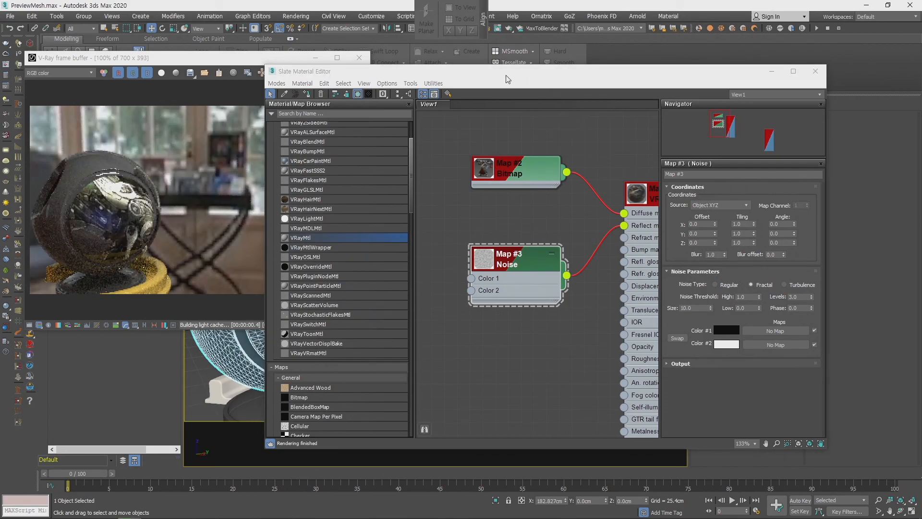
- Create a plane about 586 cm long and 786 cm wide on the ground next to the preview ball
left_click_drag(506, 74, 921, 106)
scroll(621, 217, "down", 5)
middle_click_drag(564, 234, 531, 330, "alt")
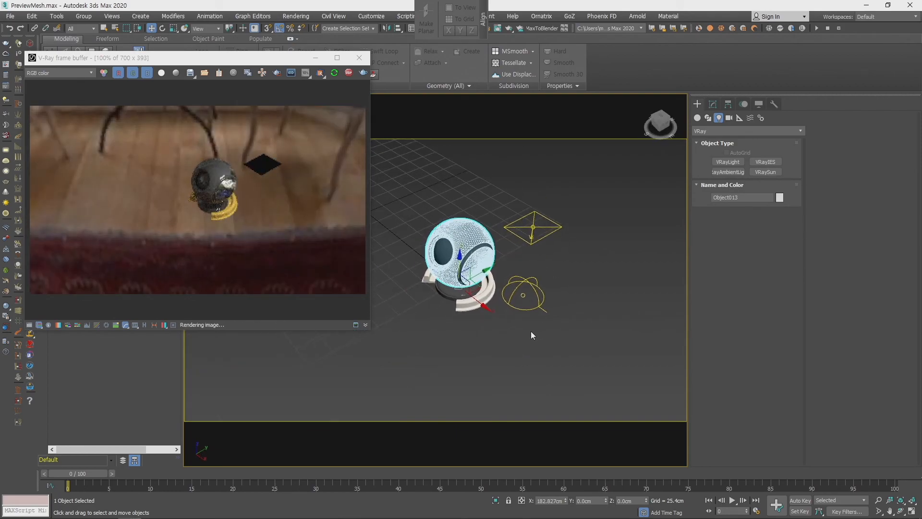
left_click(697, 118)
left_click(765, 202)
scroll(562, 373, "down", 4)
left_click_drag(389, 233, 872, 311)
- Assign the VRayMtl with the diffuse bitmap and the Noise reflection to the new plane
mouse_move(522, 293)
middle_mouse_down()
mouse_move(337, 277)
mouse_move(512, 299)
middle_mouse_up()
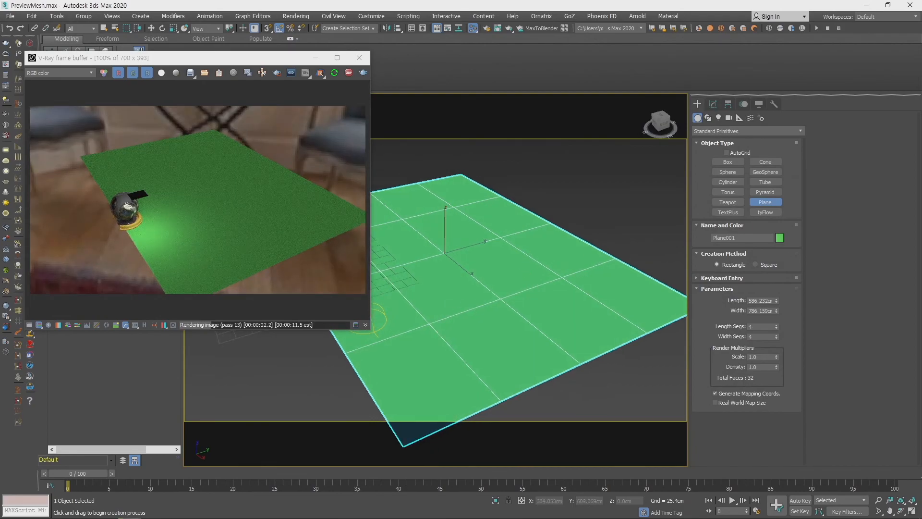
mouse_move(484, 339)
middle_mouse_down()
mouse_move(463, 355)
mouse_move(492, 333)
middle_mouse_up()
scroll(469, 340, "up", 3)
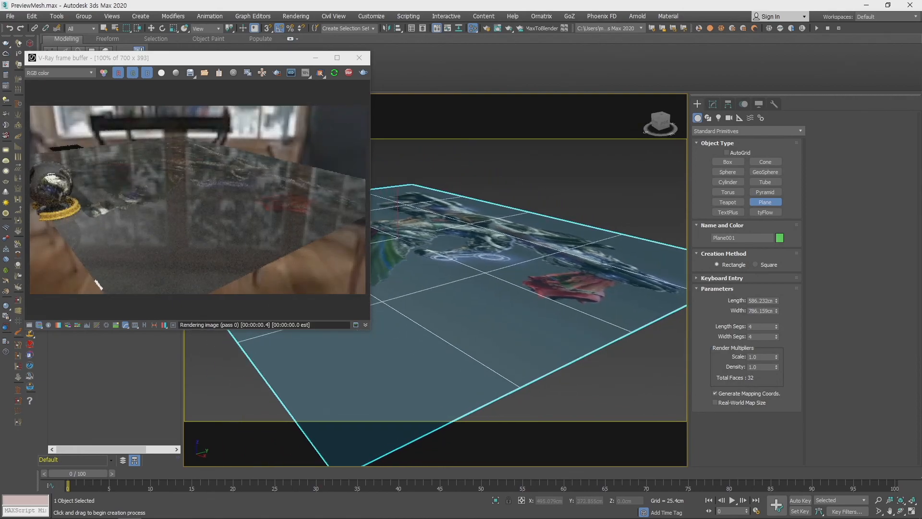
- Reopen the material editor and lower the Noise map's size to 1 and then to 0.1
key("m")
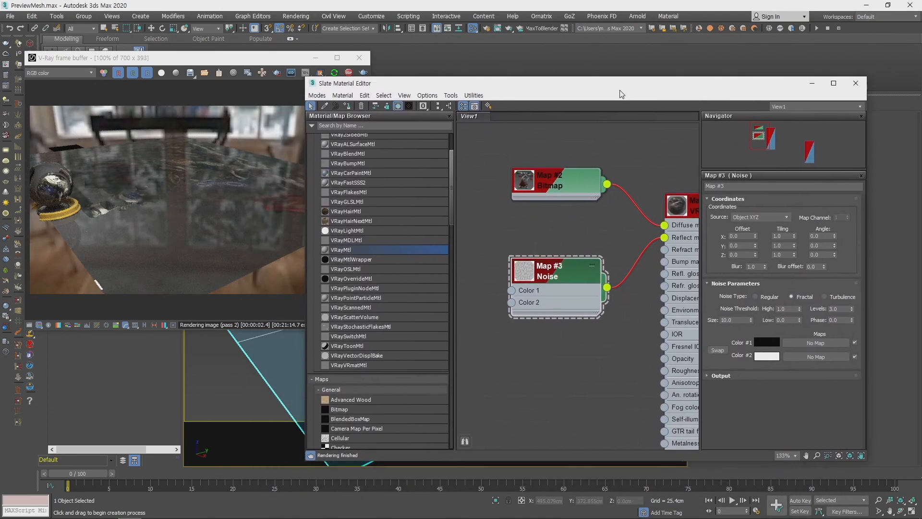
left_click_drag(660, 88, 673, 91)
left_click(791, 320)
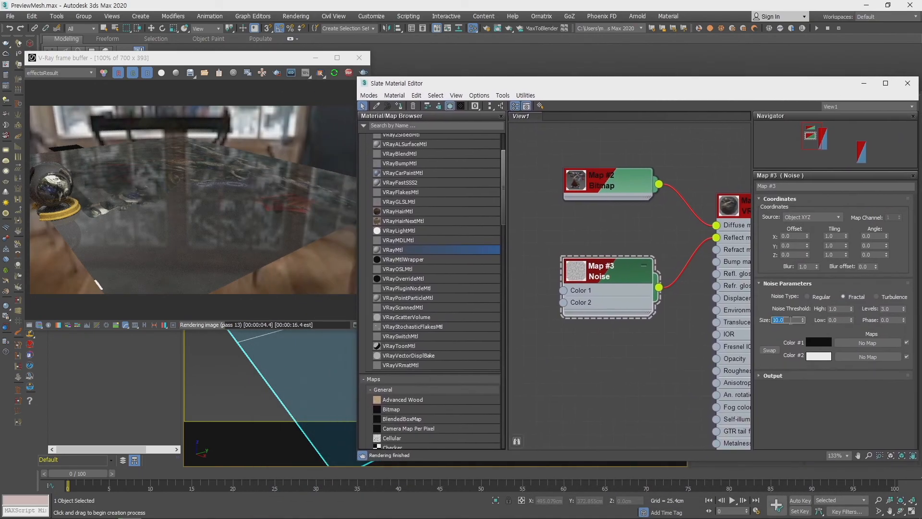
type("1")
key("Return")
type("0.1")
key("Return")
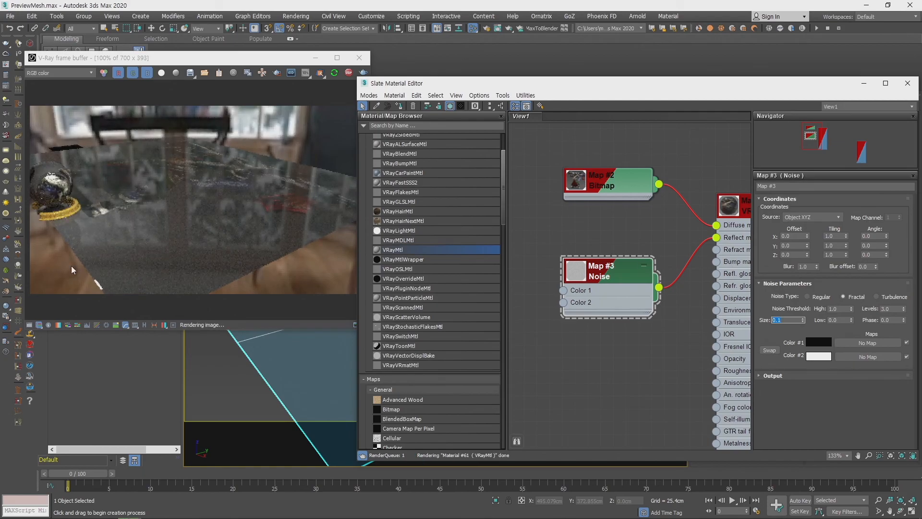
- Enlarge the Noise node's preview and connect the Noise map to the VRayMtl's Diffuse slot in place of the bitmap
middle_click_drag(284, 372, 281, 383, "alt")
middle_click_drag(681, 239, 671, 219)
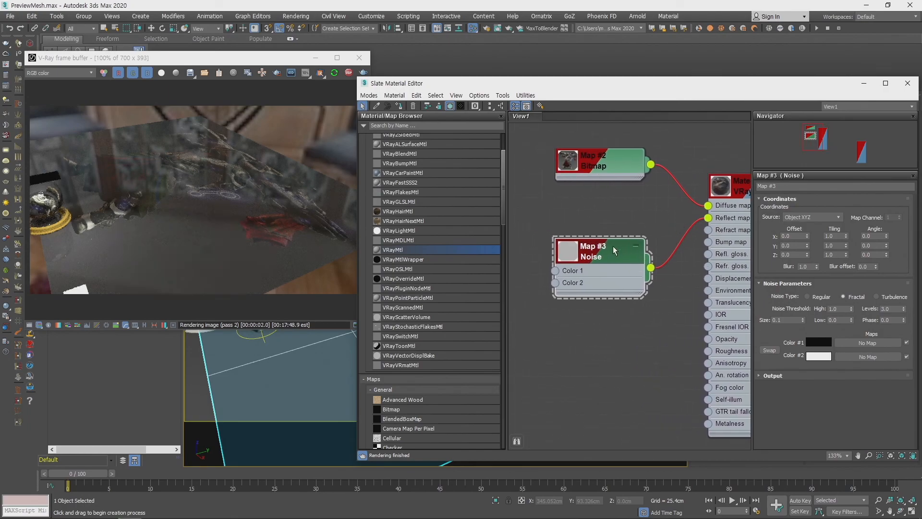
double_click(568, 255)
left_click_drag(651, 310, 708, 206)
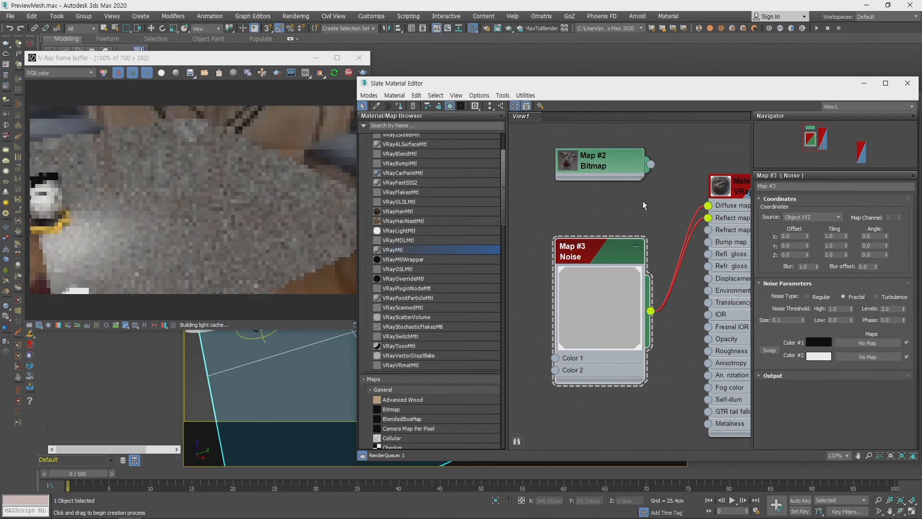
- Check the fine noise on the plane in the render and set the Noise map's size back to 10
left_click(243, 247)
middle_click_drag(334, 392, 312, 384, "alt")
scroll(310, 372, "down", 1)
middle_click_drag(310, 346, 304, 325)
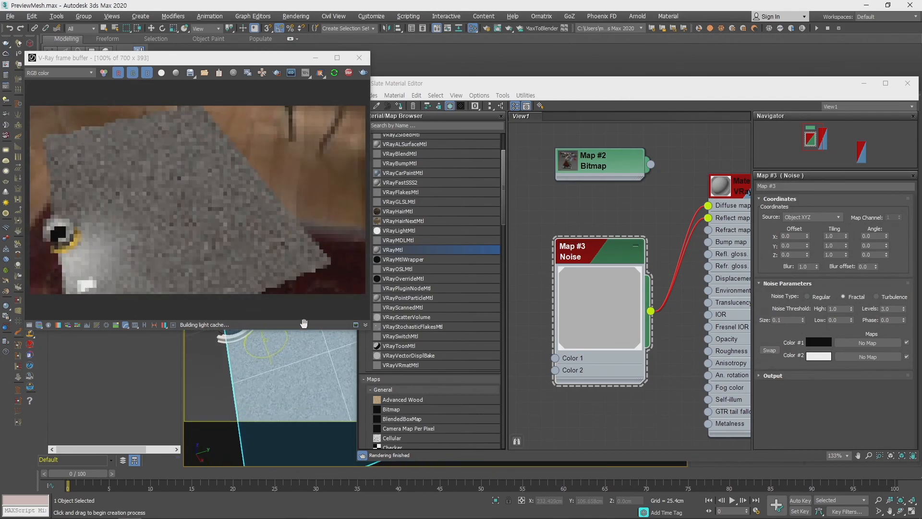
left_click(791, 320)
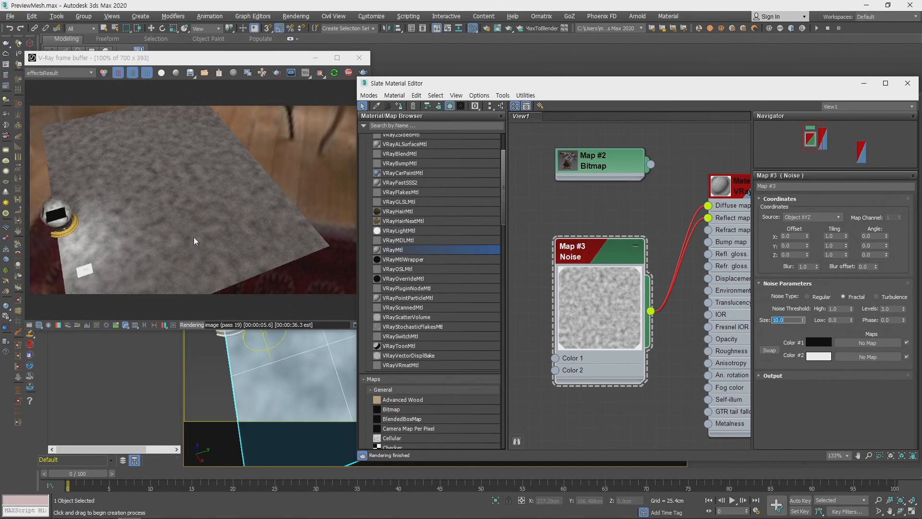
- Disconnect the Noise map from the Diffuse slot and inspect the plane with noise driving only its reflection
left_click_drag(709, 206, 671, 208)
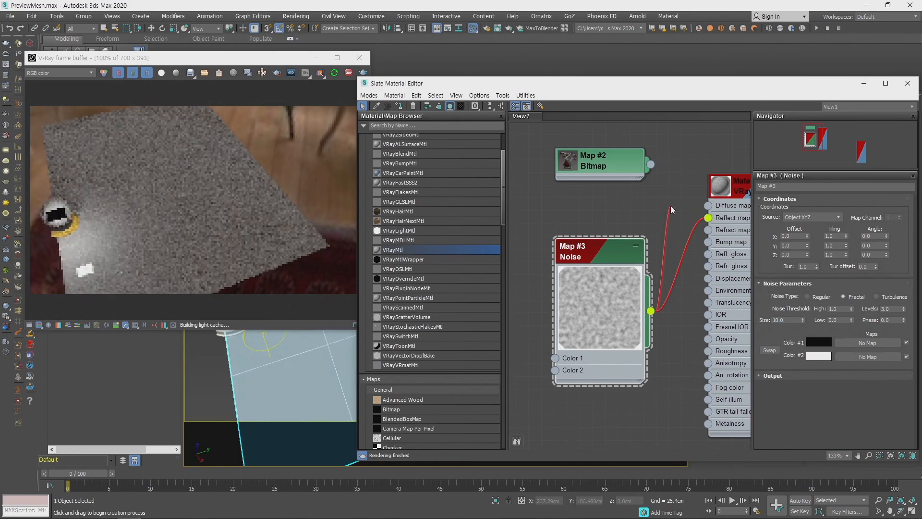
left_click(174, 238)
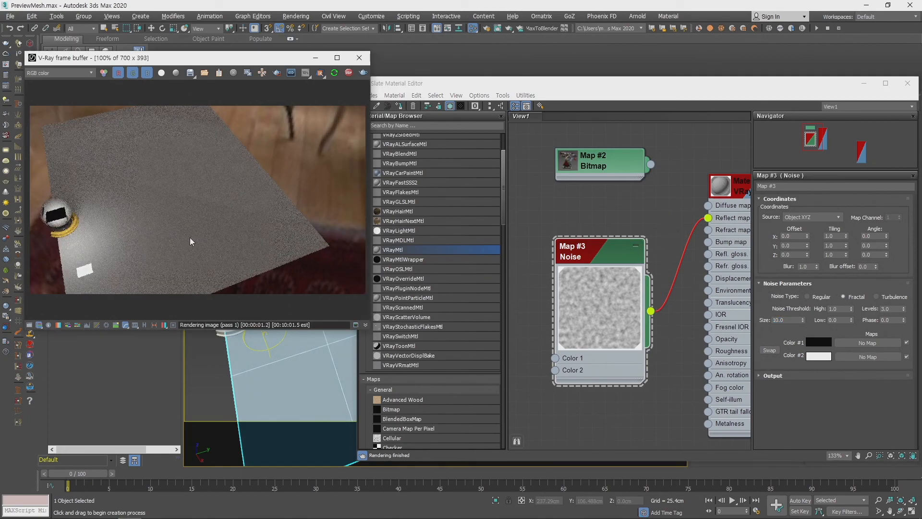
middle_click_drag(330, 416, 327, 403)
scroll(309, 393, "up", 5)
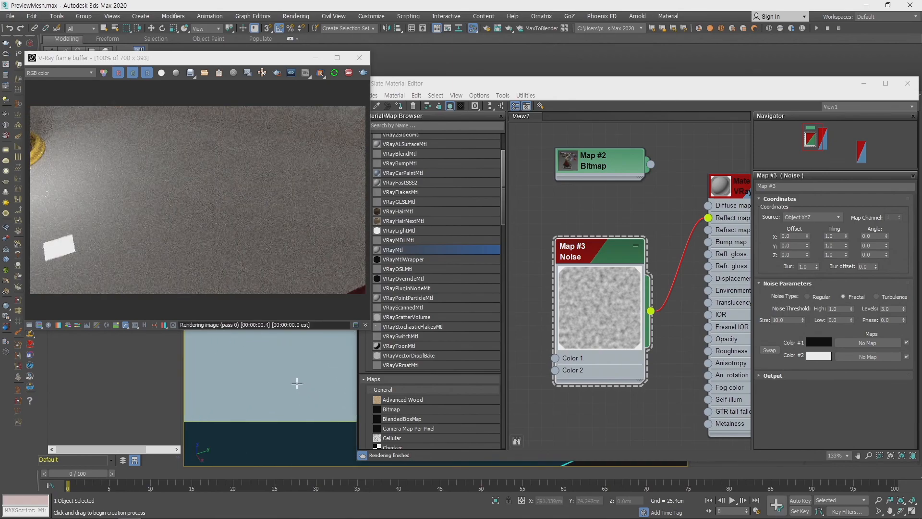
scroll(296, 380, "up", 4)
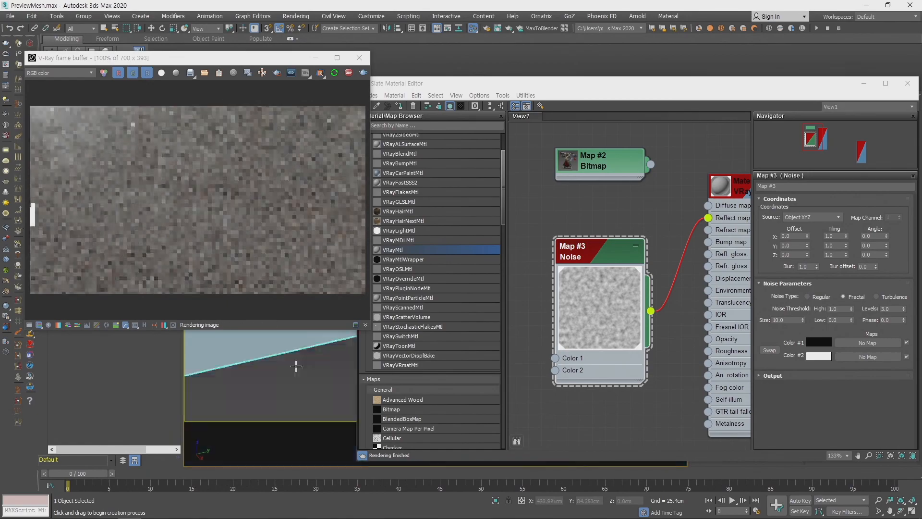
scroll(297, 365, "down", 1)
middle_click_drag(297, 366, 307, 404)
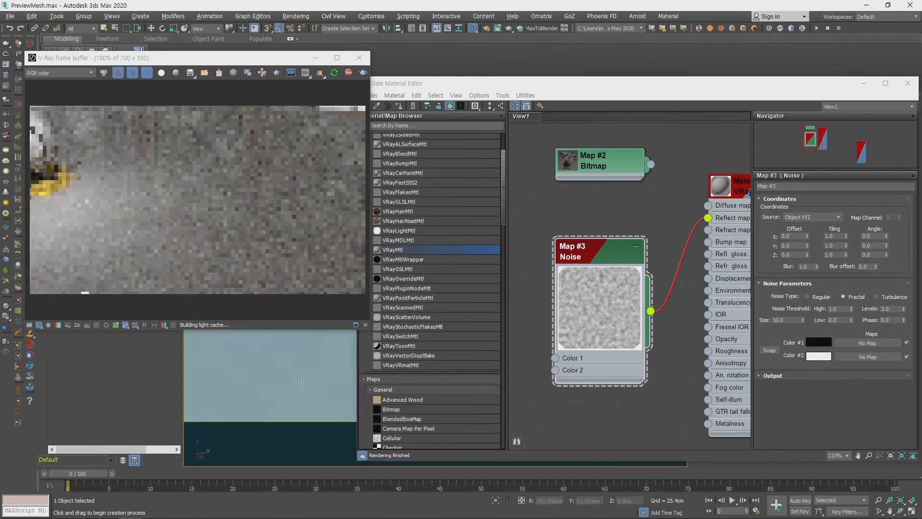
middle_click_drag(264, 336, 279, 350, "alt")
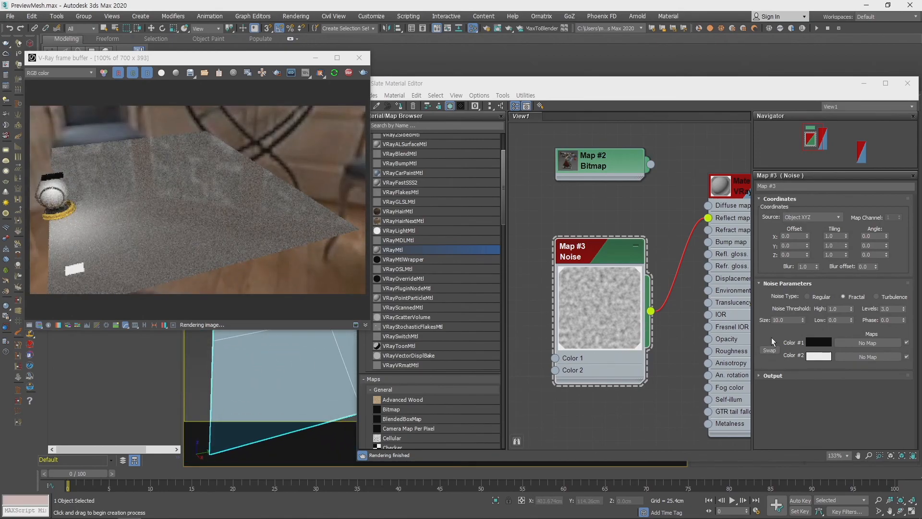
- Reconnect the original Bitmap map to the VRayMtl's Diffuse slot
left_click(650, 311)
left_click_drag(679, 233, 708, 205)
middle_click_drag(669, 327, 547, 323)
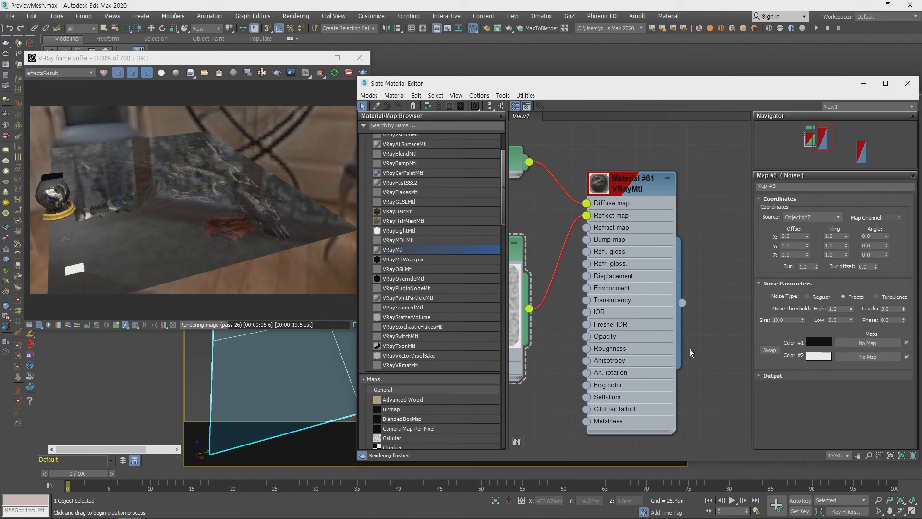
- Connect a new Bitmap map to the Reflect slot in place of the Noise and inspect the plane's reflections from other angles
middle_click_drag(581, 284, 671, 249)
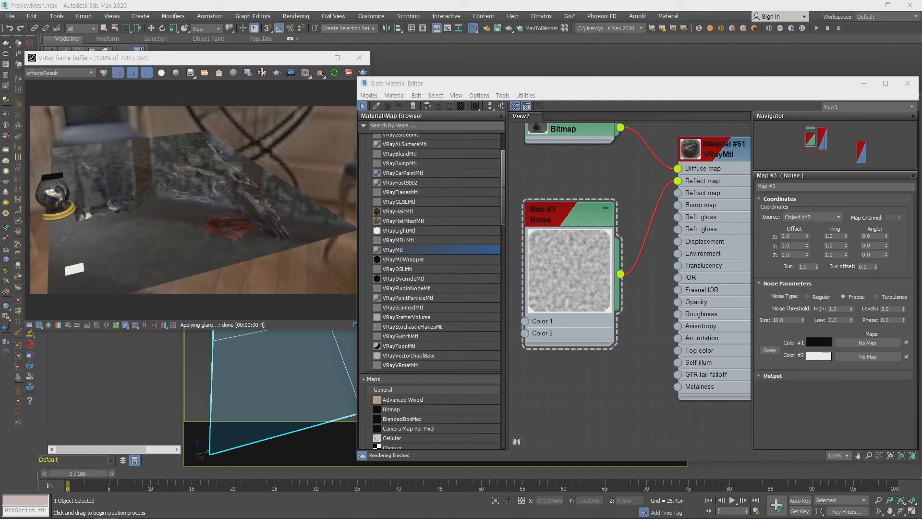
left_click_drag(835, 408, 678, 182)
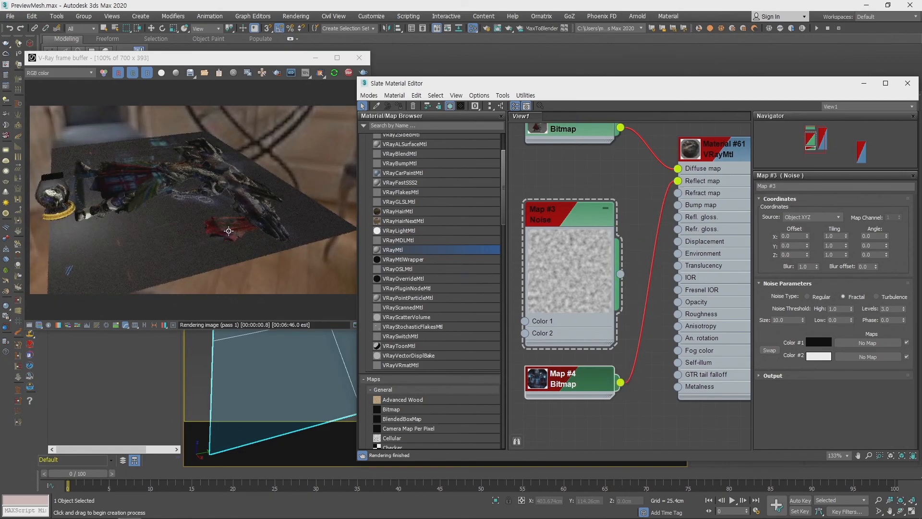
scroll(296, 387, "up", 3)
middle_click_drag(299, 392, 414, 381, "alt")
middle_click_drag(294, 358, 306, 360, "alt")
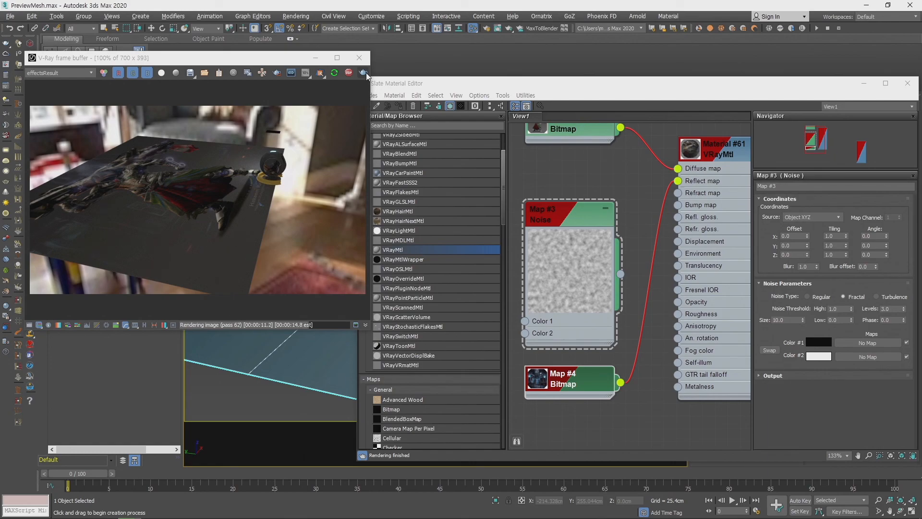
mouse_move(307, 371)
middle_mouse_down()
mouse_move(321, 383)
mouse_move(301, 376)
mouse_move(292, 360)
middle_mouse_up()
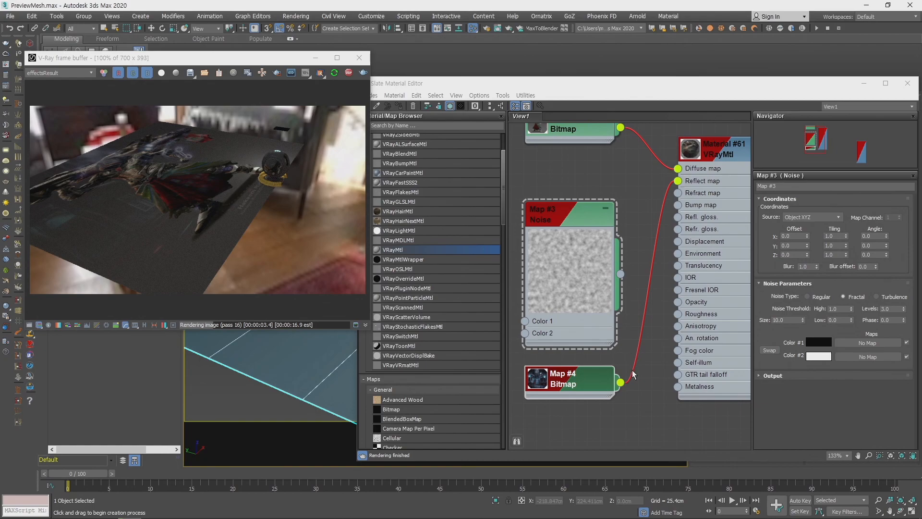
- Disconnect the second bitmap from the Reflect slot, connect the Noise map to the Refract slot and inspect the plane's transparency
left_click(649, 217)
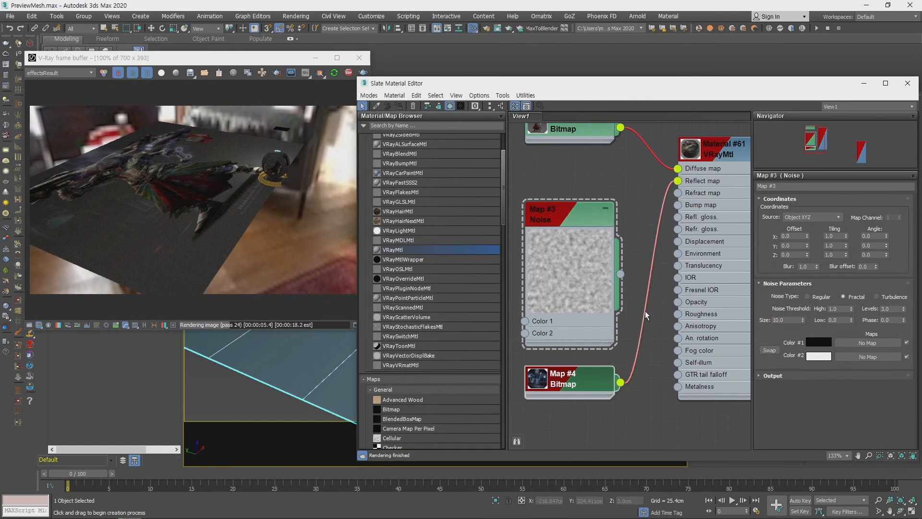
left_click_drag(677, 181, 641, 332)
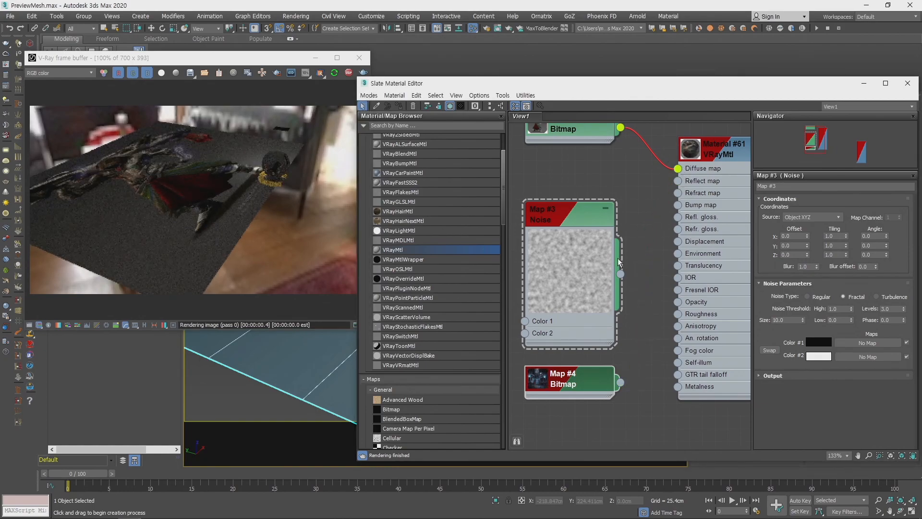
left_click_drag(654, 214, 677, 193)
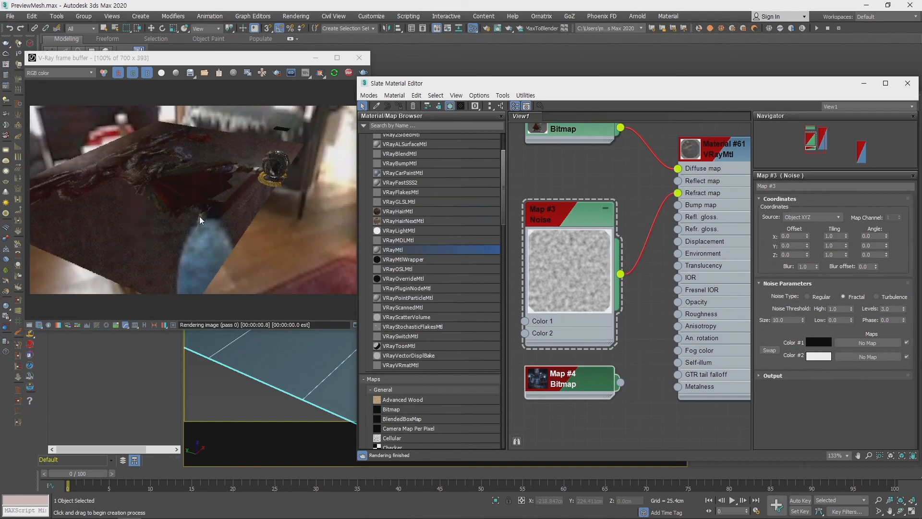
mouse_move(292, 377)
middle_mouse_down("alt")
mouse_move(292, 401)
mouse_move(317, 368)
mouse_move(315, 378)
mouse_move(311, 370)
mouse_move(289, 382)
mouse_move(247, 385)
mouse_move(241, 375)
middle_mouse_up("alt")
middle_click_drag(314, 348, 337, 372)
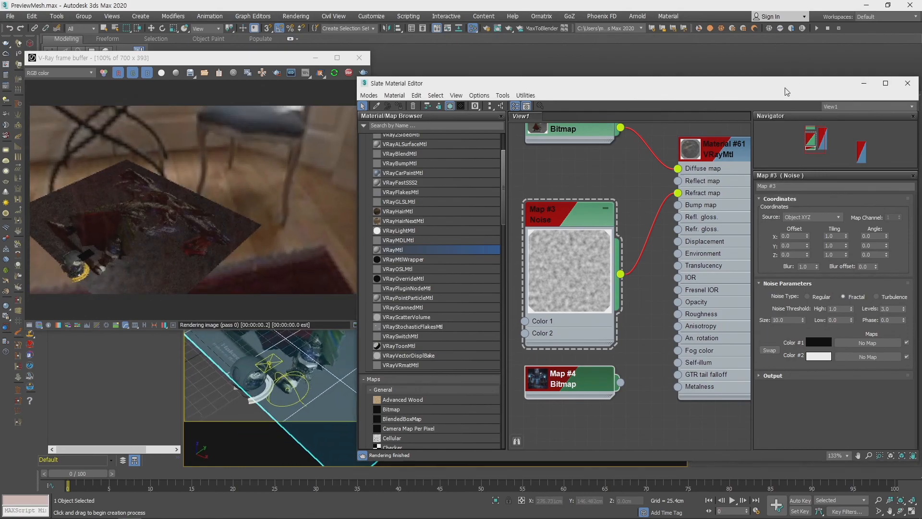
- Close the material editor and start a full 1920 x 1080 V-Ray render of the current view
left_click_drag(792, 83, 633, 69)
left_click(751, 72)
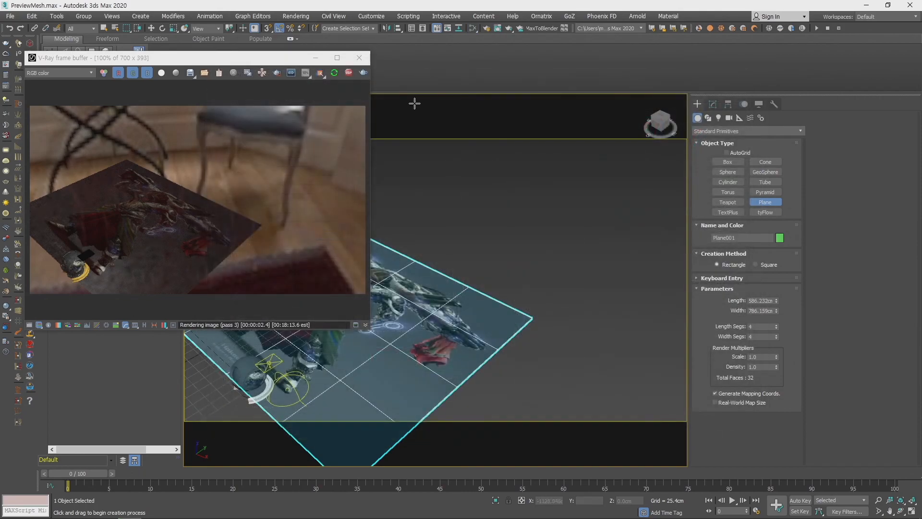
left_click_drag(261, 63, 441, 110)
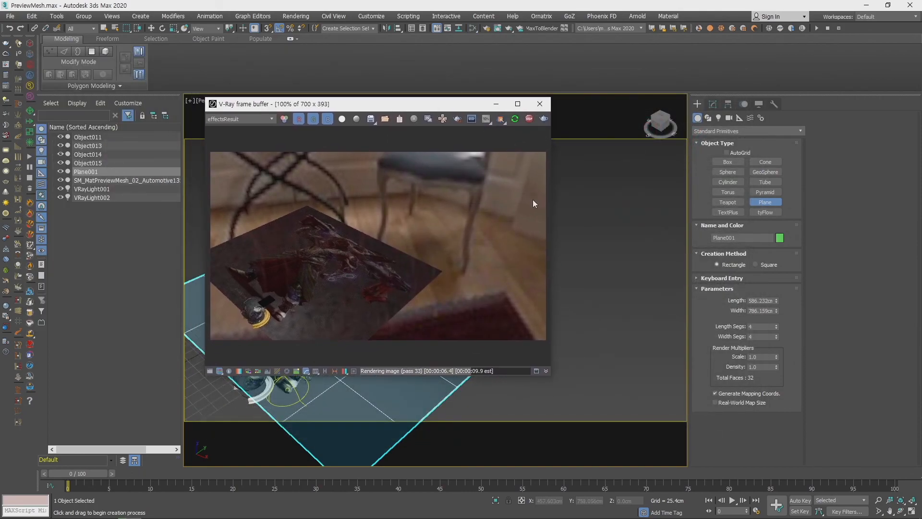
left_click(544, 119)
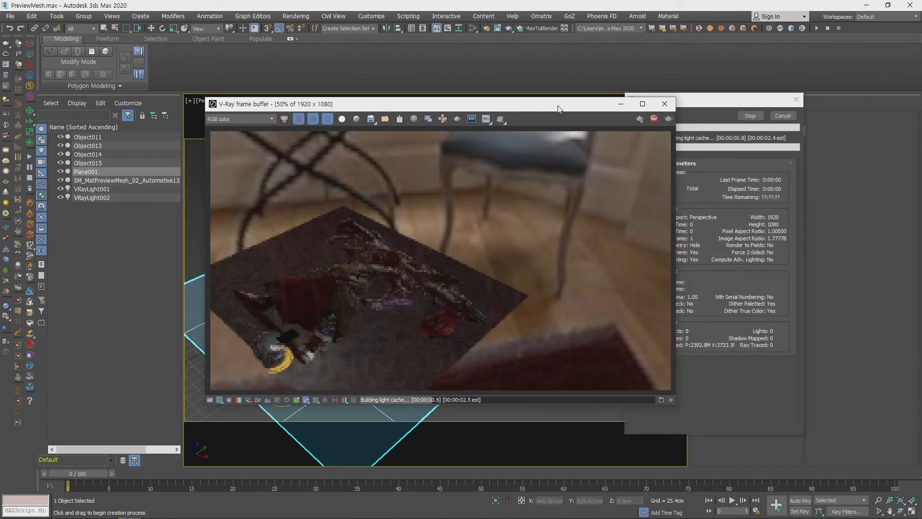
left_click_drag(544, 106, 485, 97)
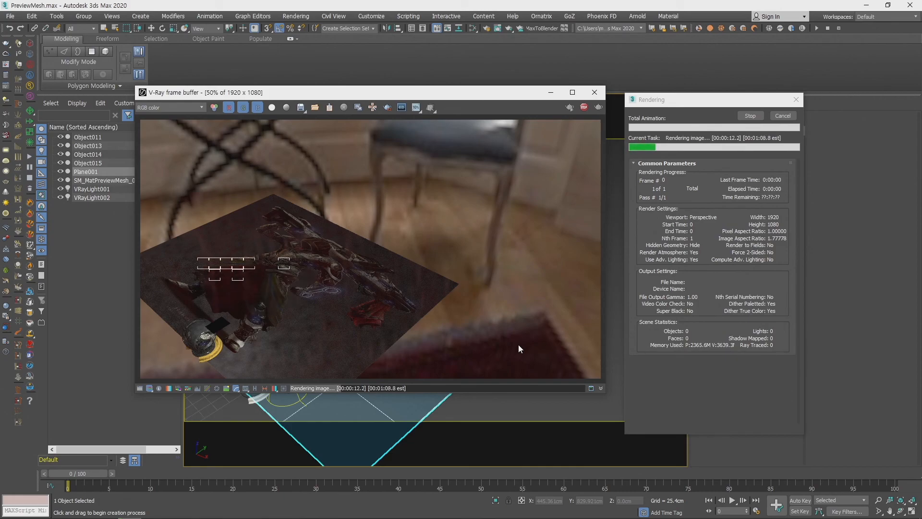
- Cancel the running render and close the V-Ray frame buffer
left_click(787, 122)
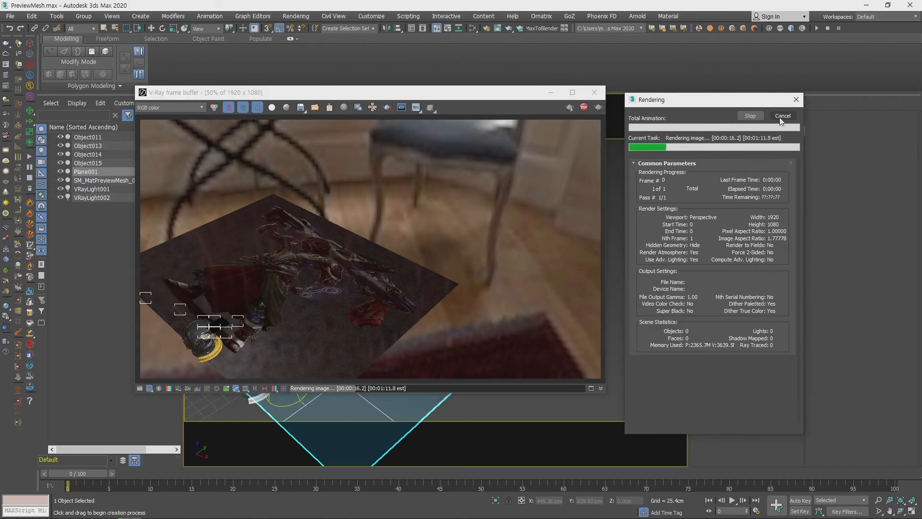
left_click(781, 117)
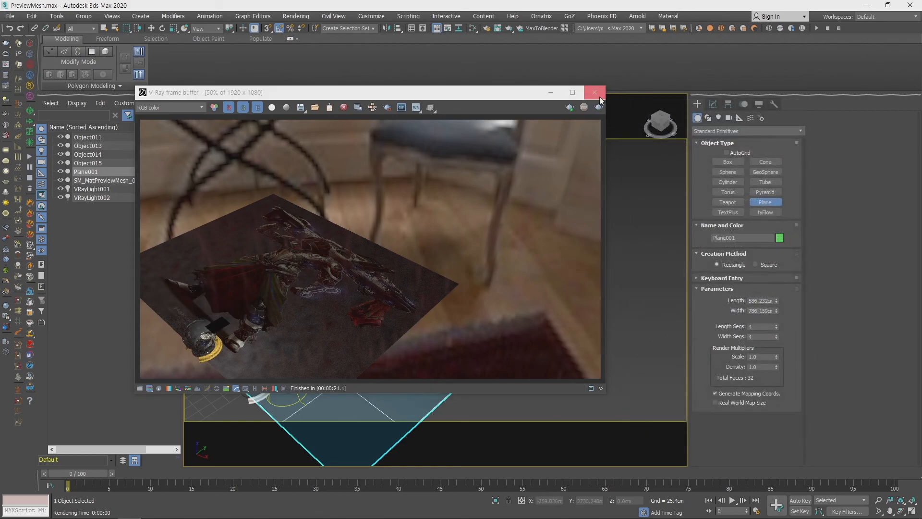
left_click(598, 95)
- Frame the plane in the perspective view and leave plane creation for the Move tool
key("z")
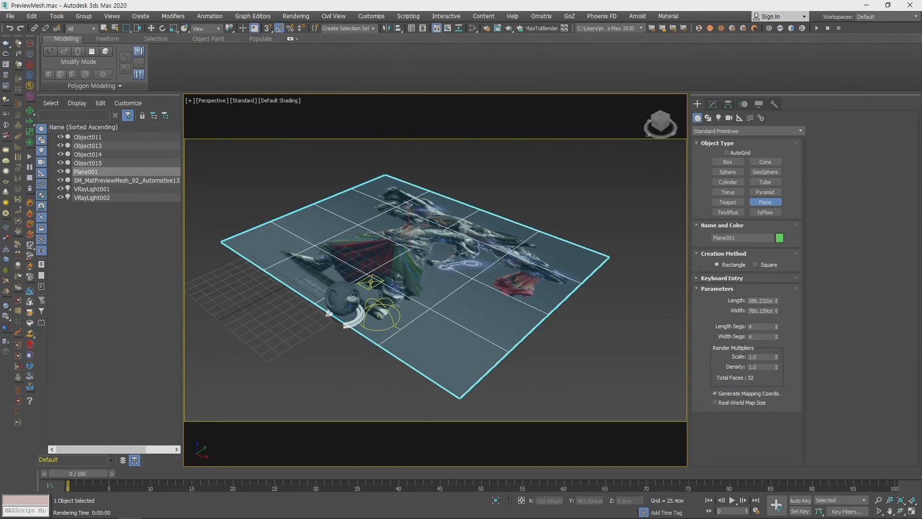
key("w")
middle_click_drag(521, 261, 518, 283)
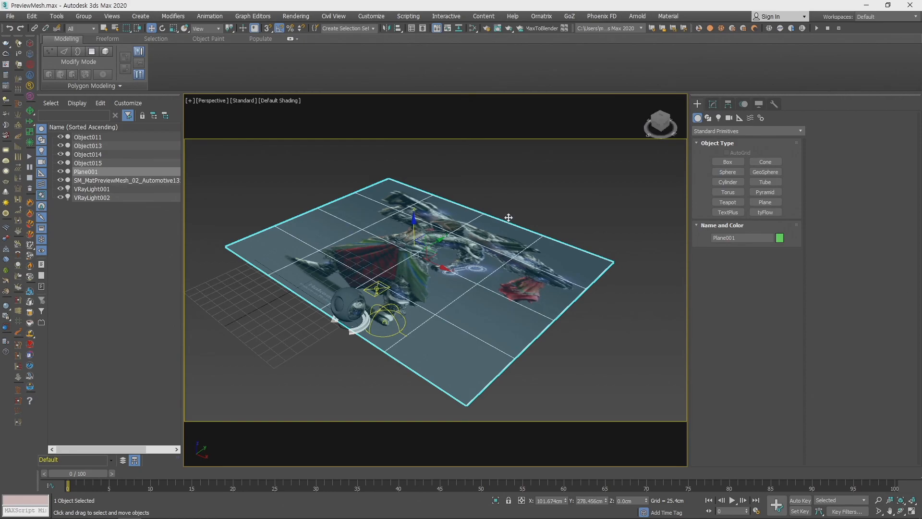
middle_click_drag(563, 245, 572, 256)
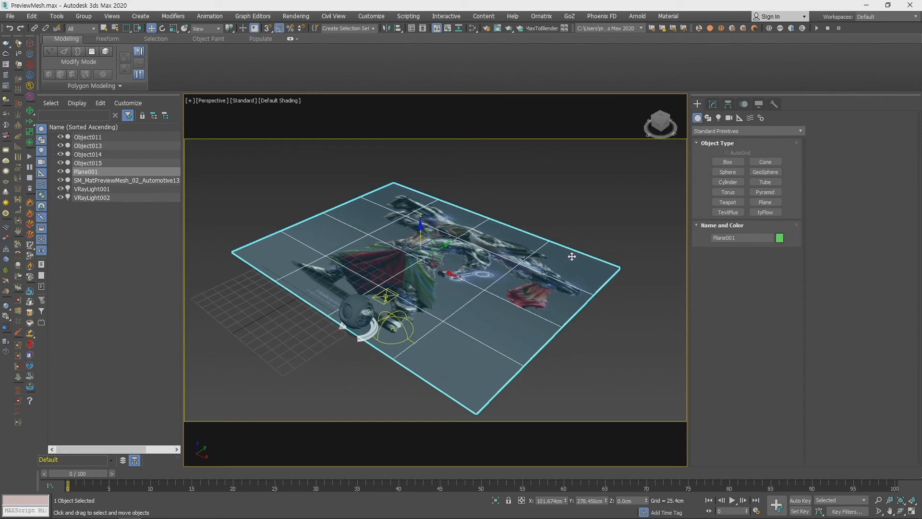